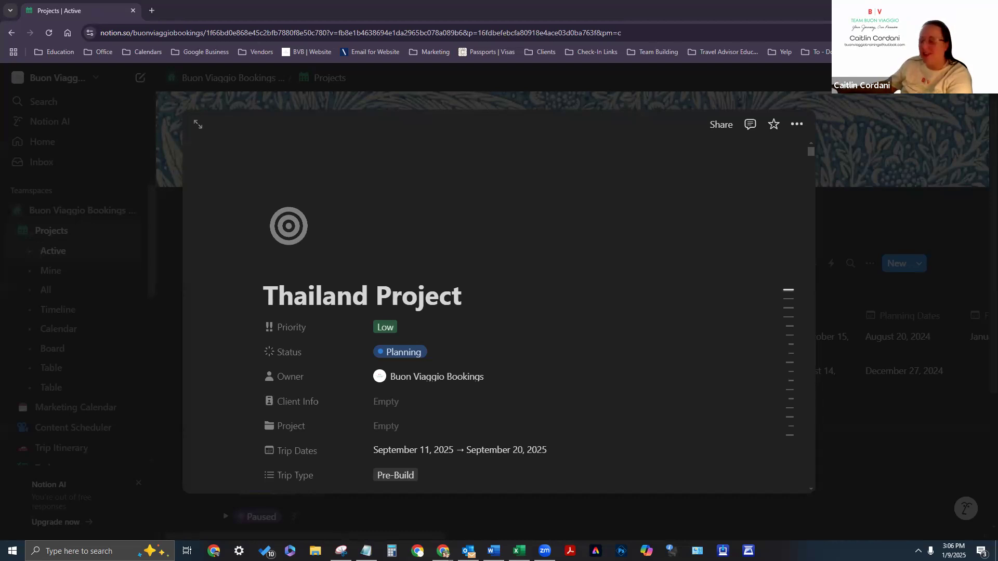
Review the Thailand Project page, examining its trip properties and the day-by-day itinerary outline
scroll(525, 303, down, 2)
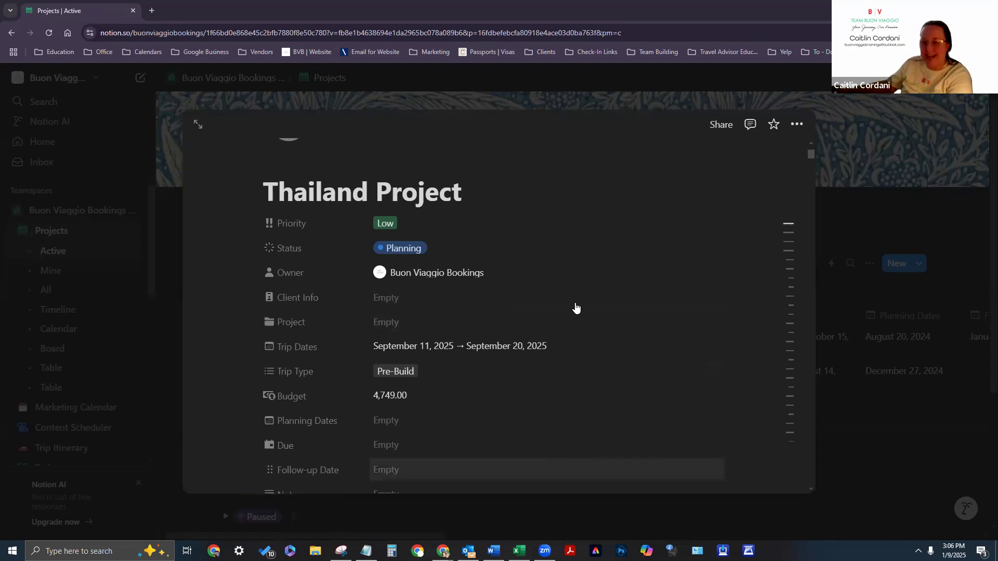
scroll(630, 285, down, 2)
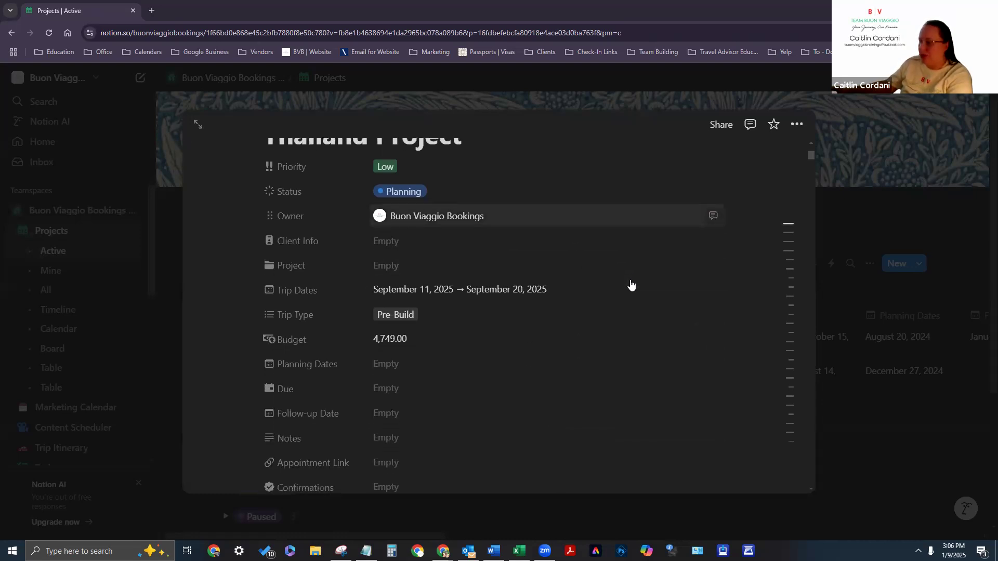
mouse_move(677, 283)
scroll(588, 270, up, 3)
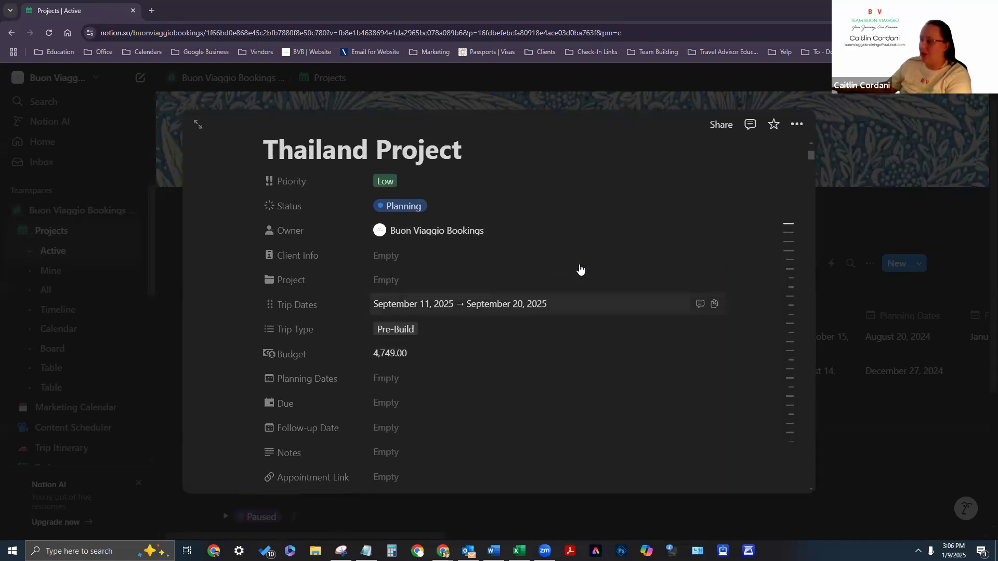
mouse_move(777, 333)
scroll(762, 392, down, 5)
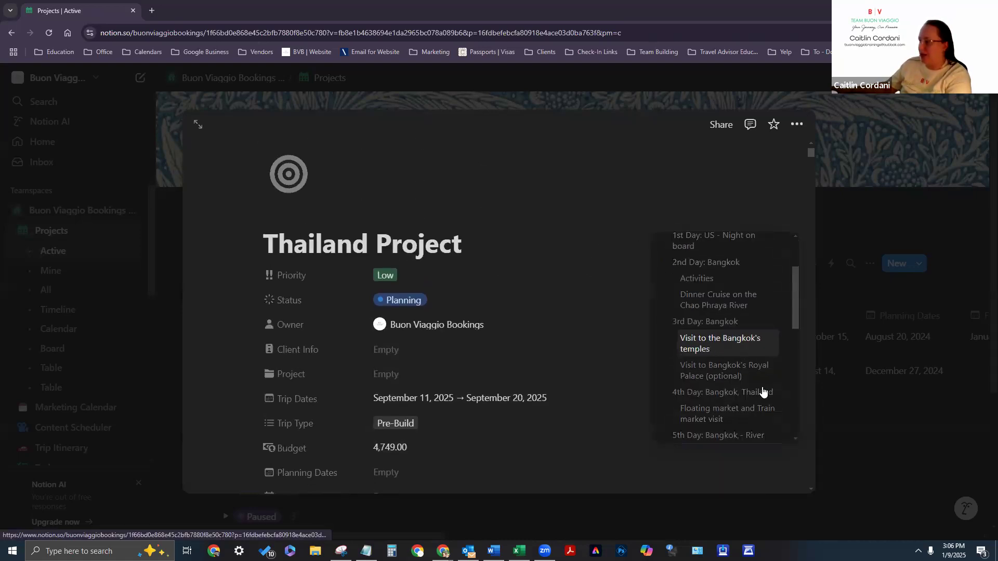
scroll(759, 402, down, 5)
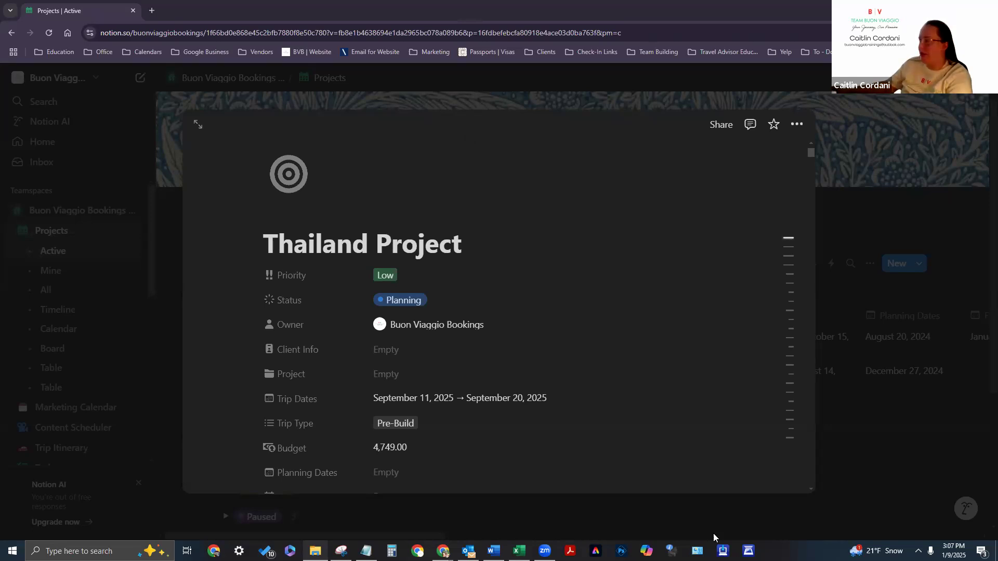
Switch to File Explorer and look through the accommodation, excursion and map images in the Thailand folder
key(alt+Tab)
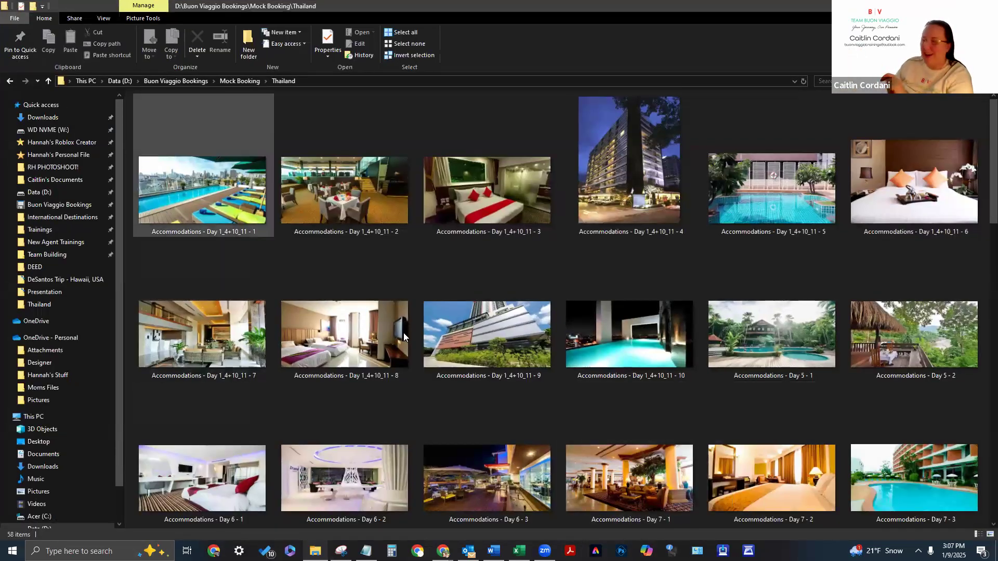
scroll(572, 170, down, 5)
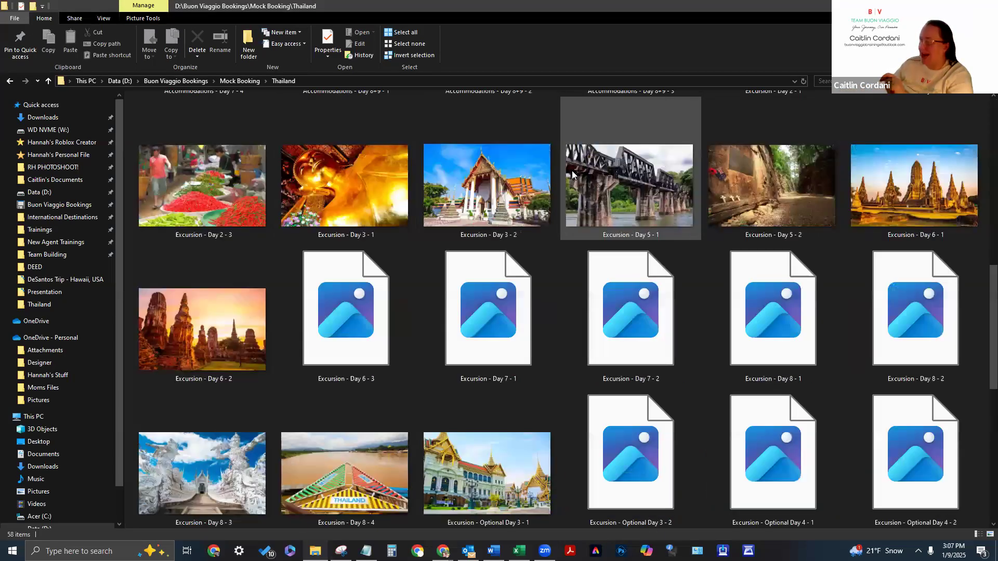
scroll(571, 171, down, 5)
scroll(752, 407, up, 3)
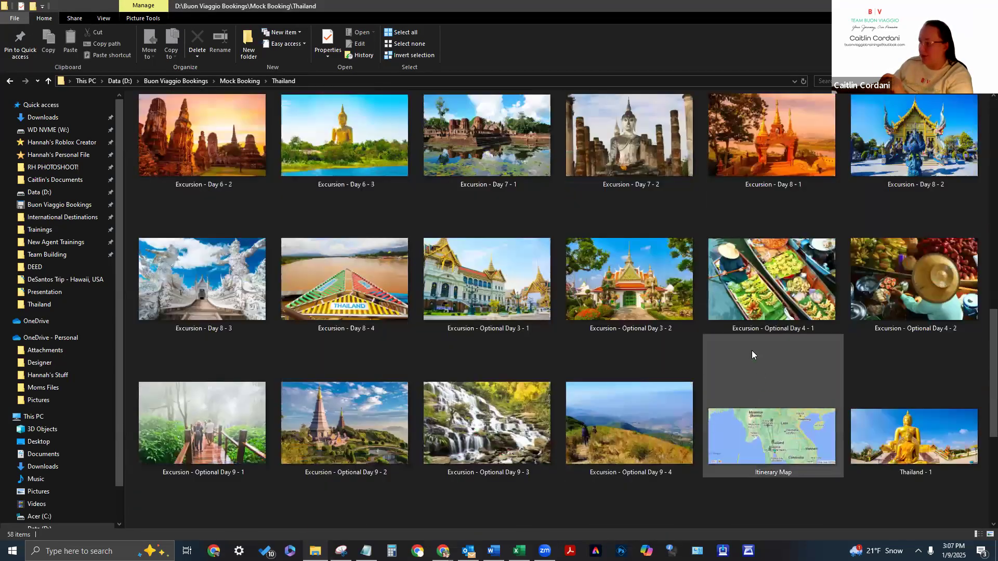
scroll(752, 350, up, 10)
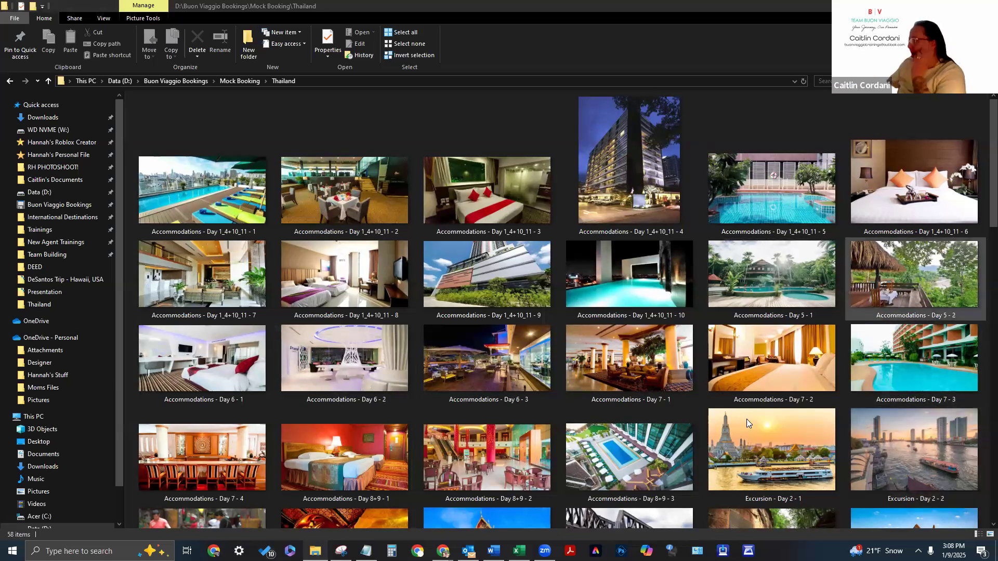
Switch to Adobe Express and search its template gallery for "thailand travel"
click(596, 551)
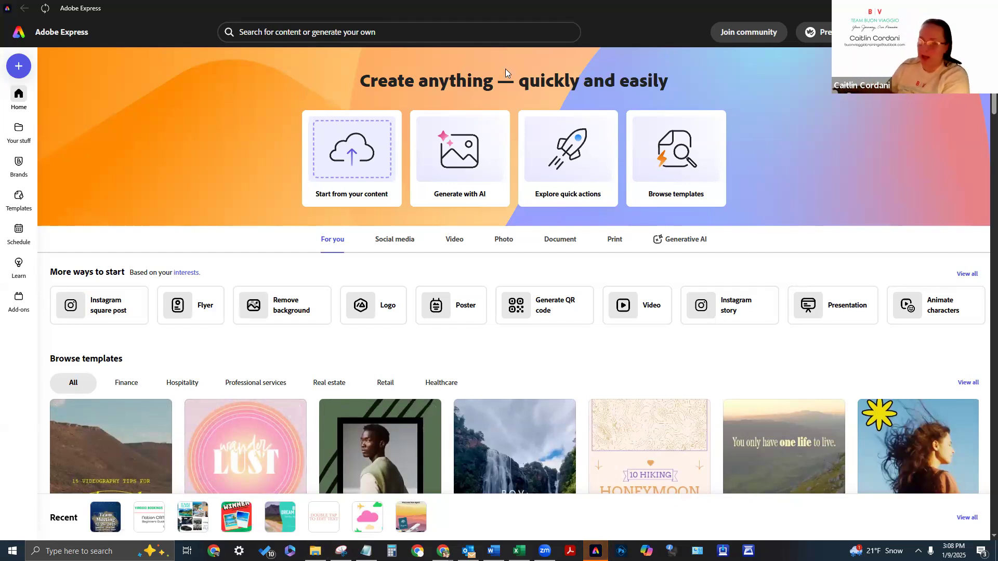
click(20, 196)
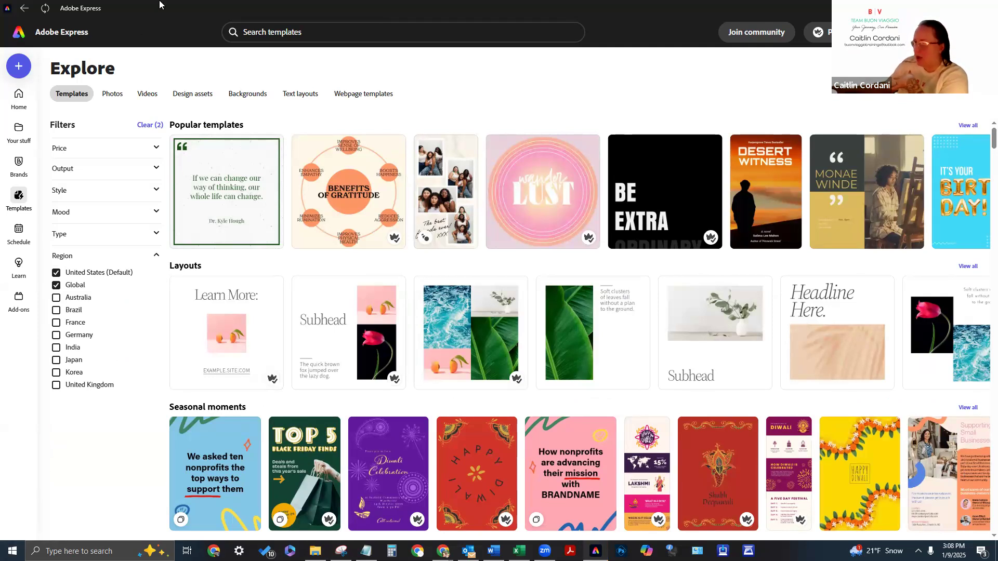
click(268, 33)
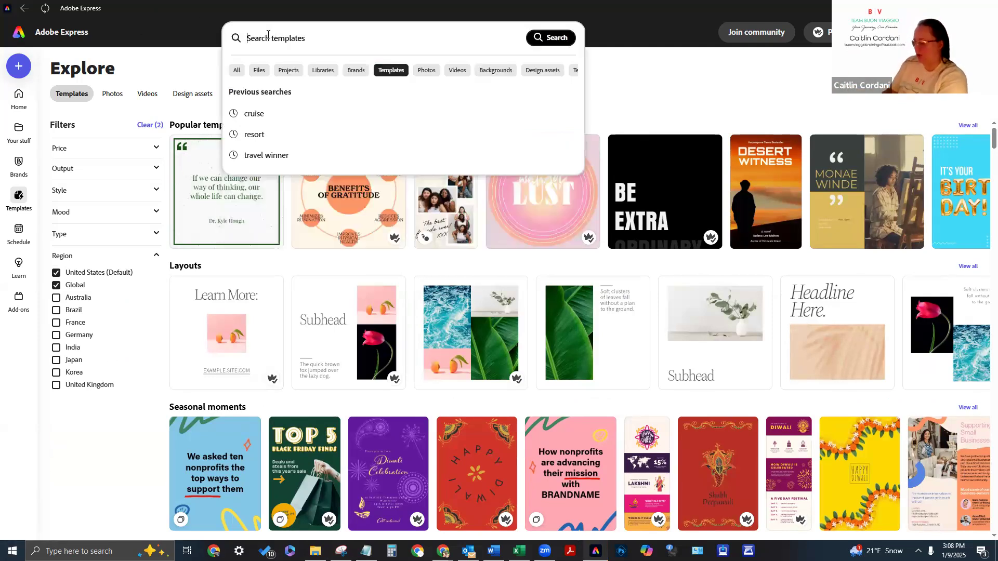
text(Thailand)
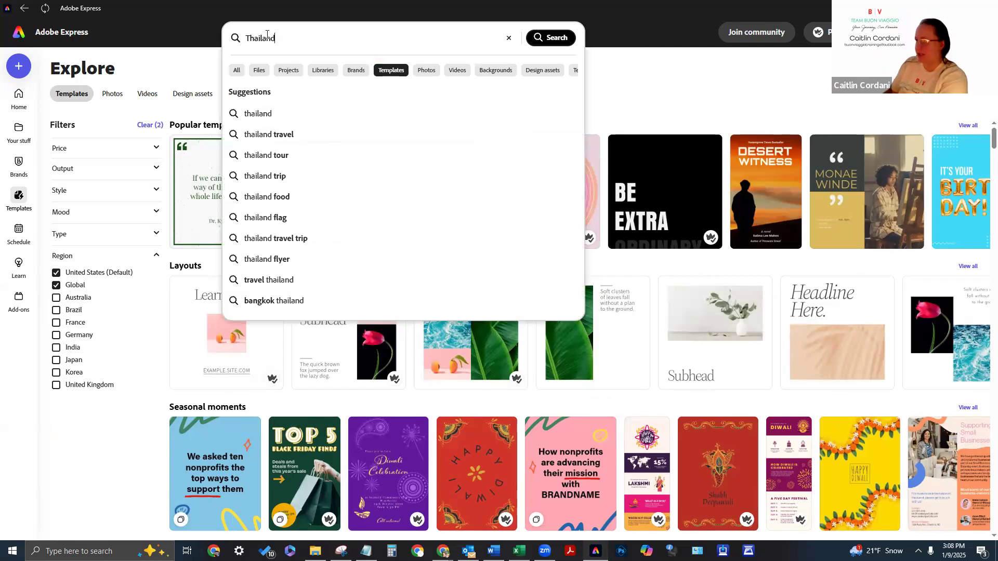
click(281, 134)
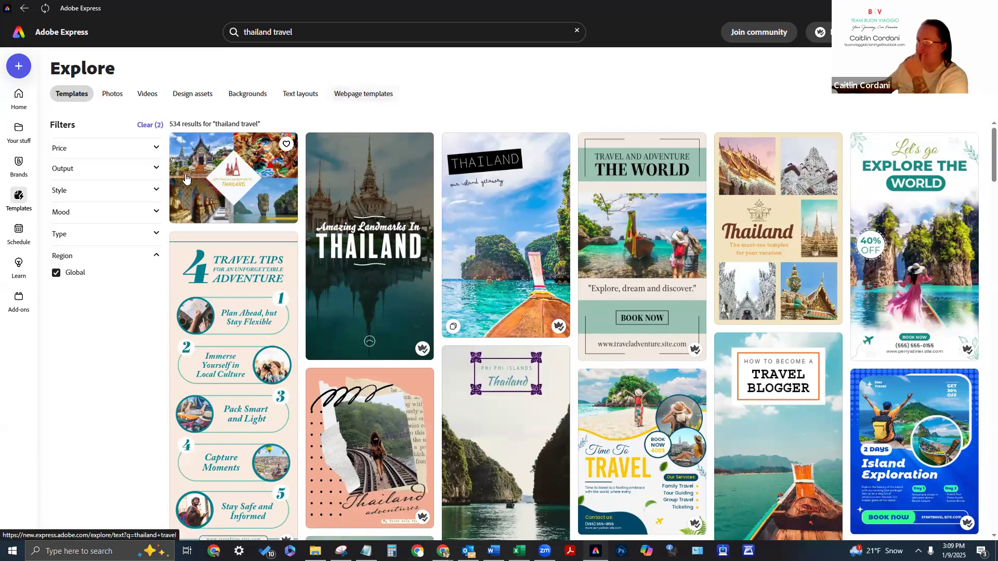
Try to narrow the template results to presentations by searching the output types
click(154, 169)
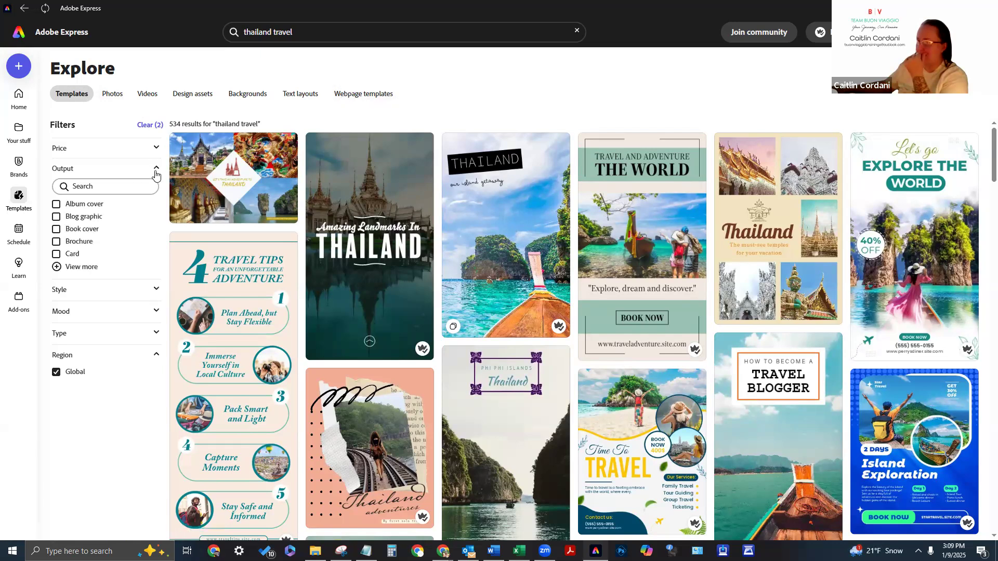
click(79, 268)
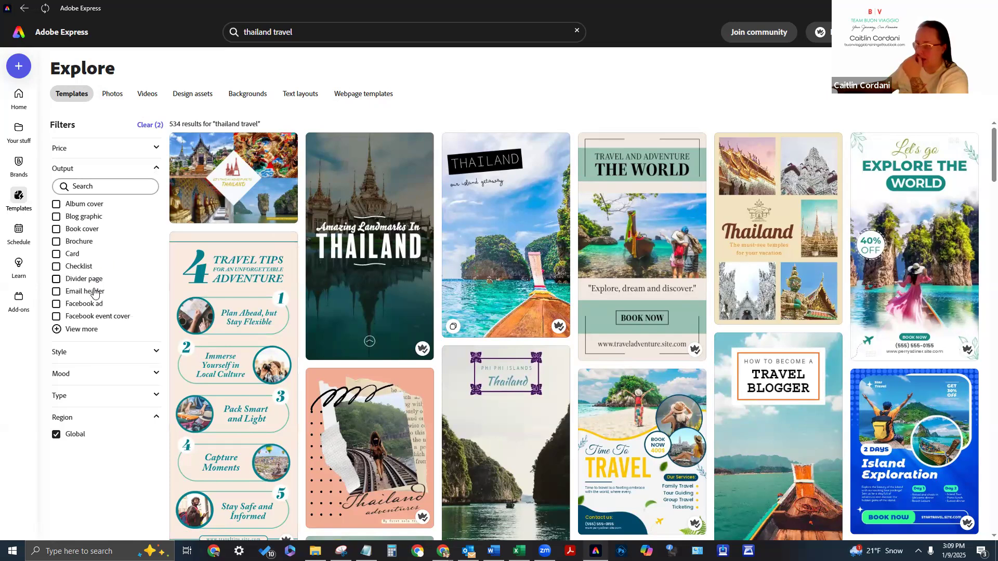
click(86, 187)
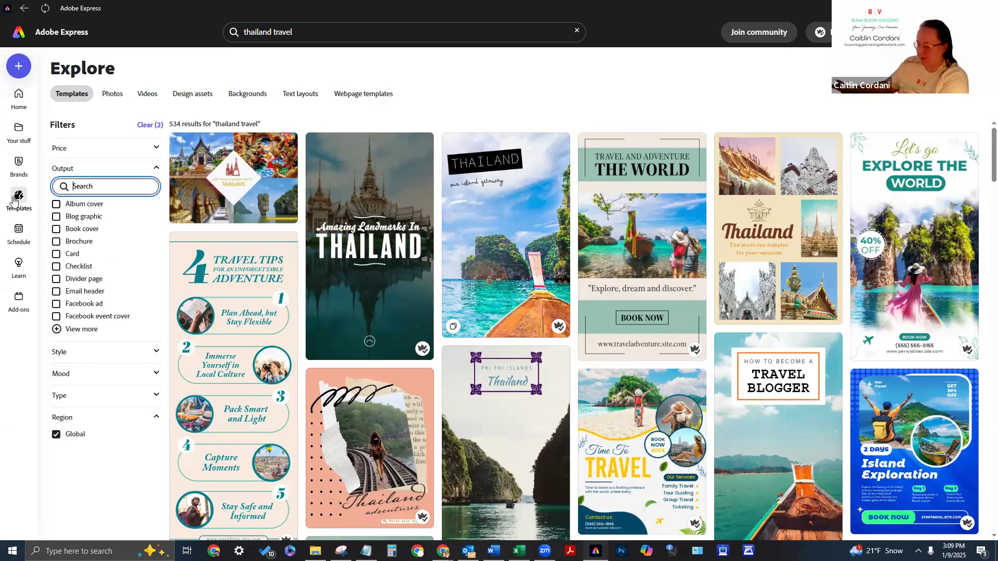
text(Prese)
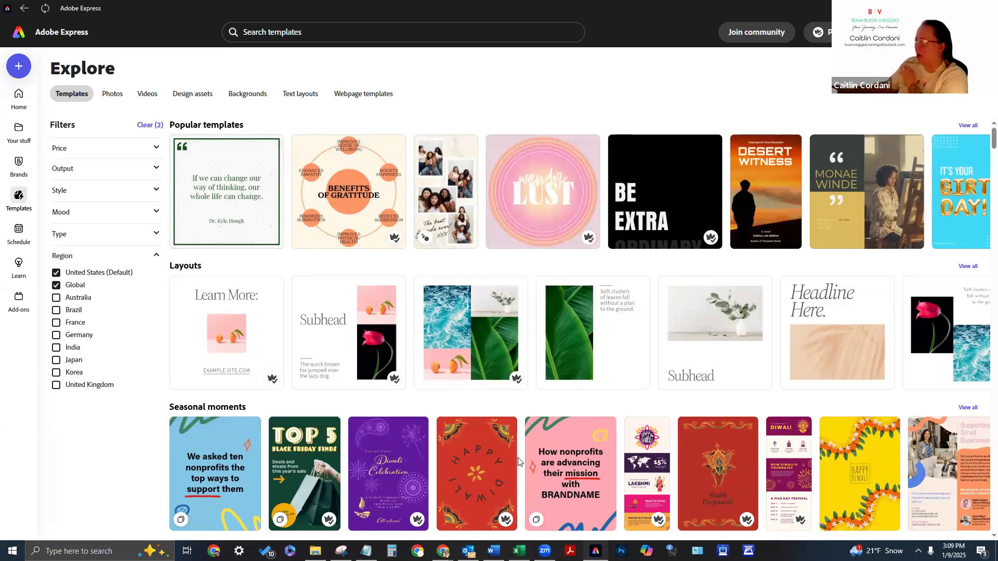
Search the template gallery for "Thailand Presentation"
scroll(559, 341, down, 1)
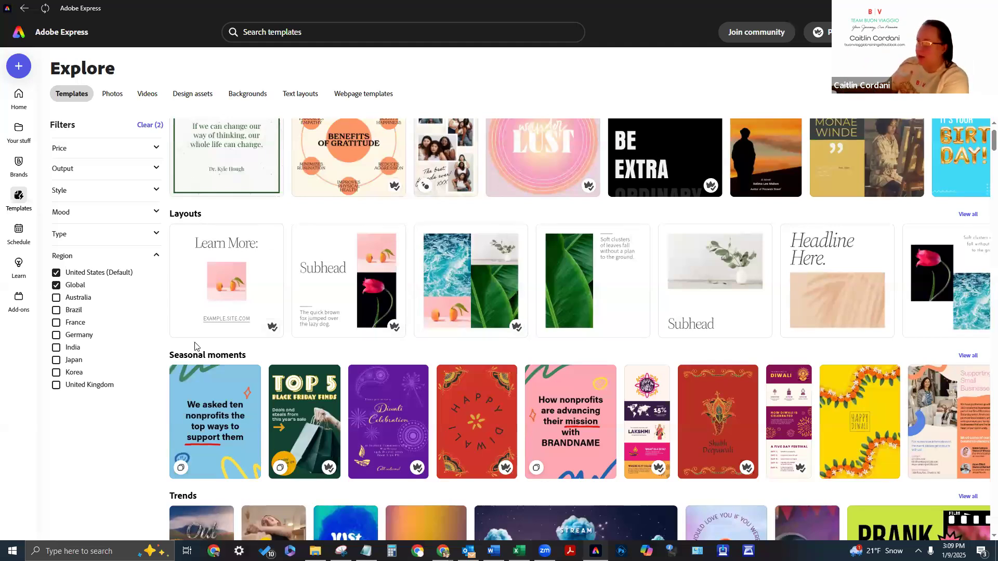
scroll(229, 300, up, 1)
click(334, 30)
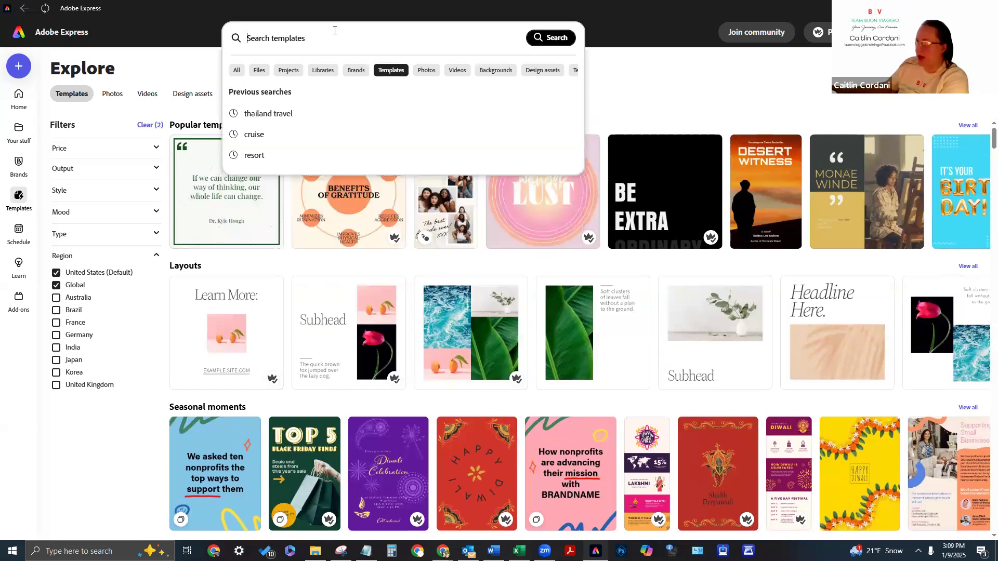
text(Thailand)
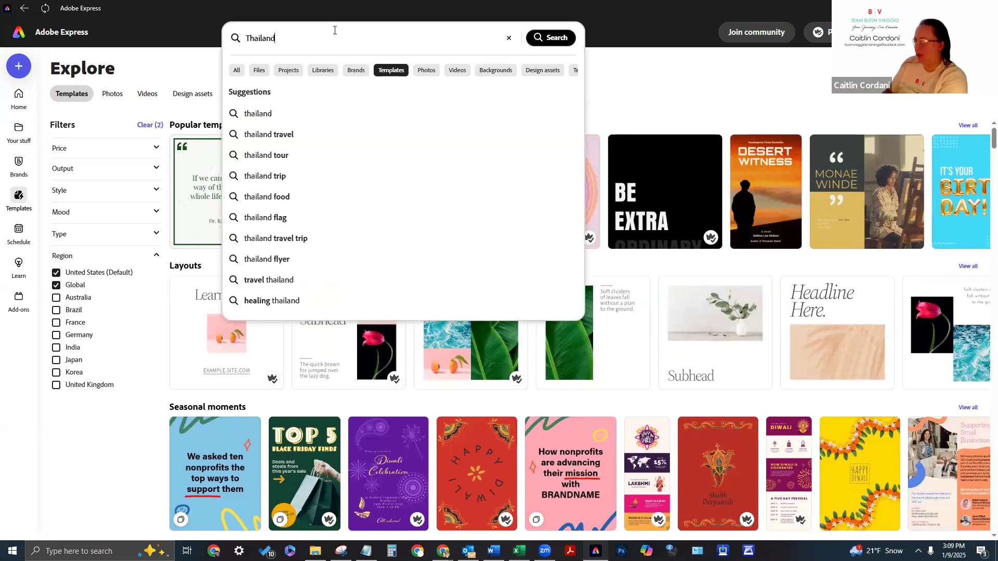
text( Presentation)
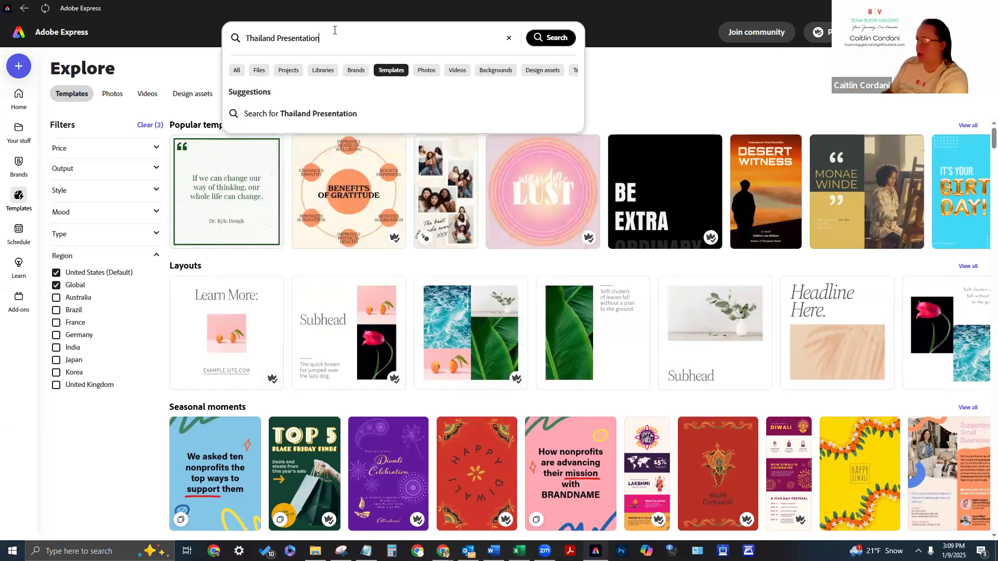
key(Return)
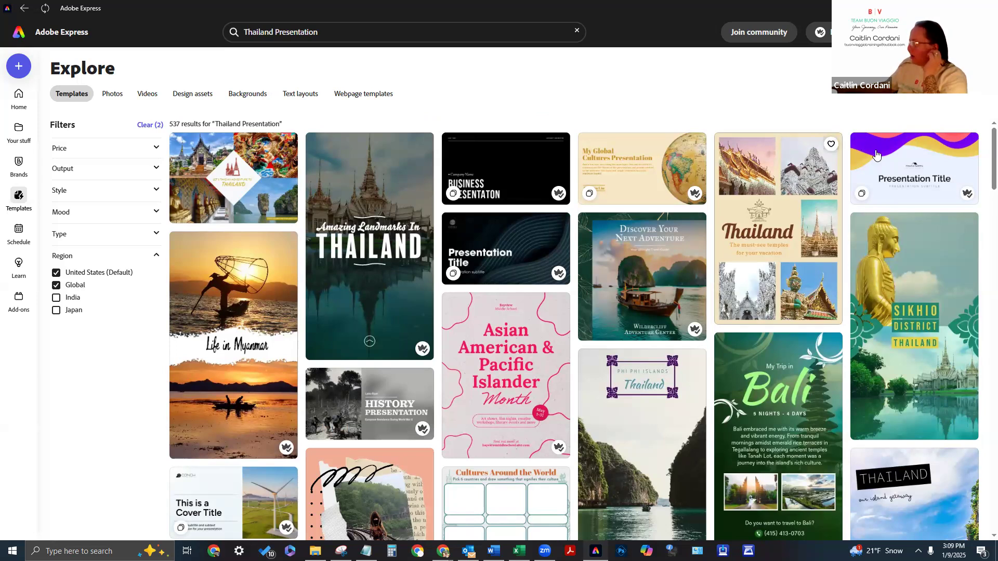
Browse the Thailand Presentation template results for a design suited to the trip presentation
right_click(891, 282)
click(883, 318)
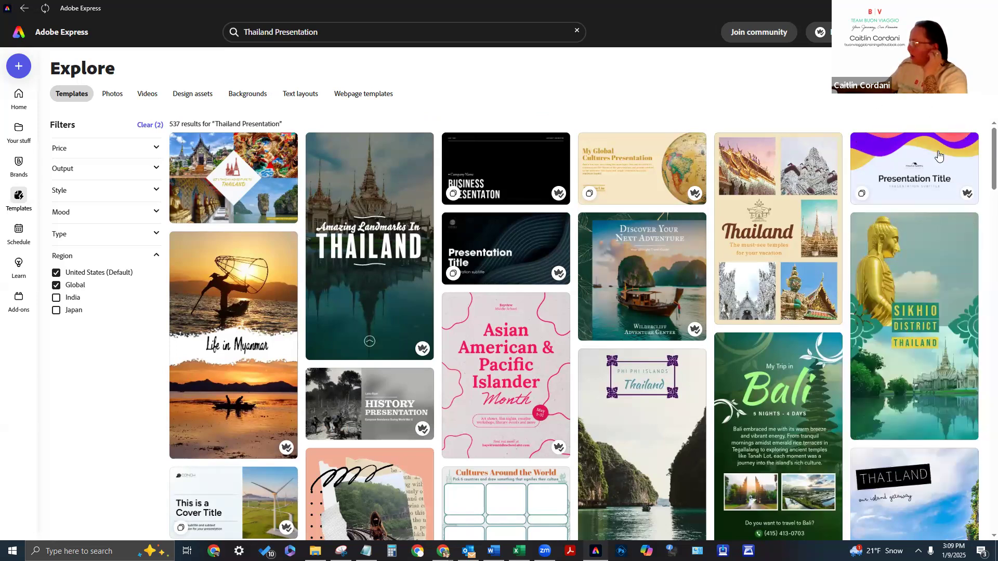
scroll(905, 258, down, 1)
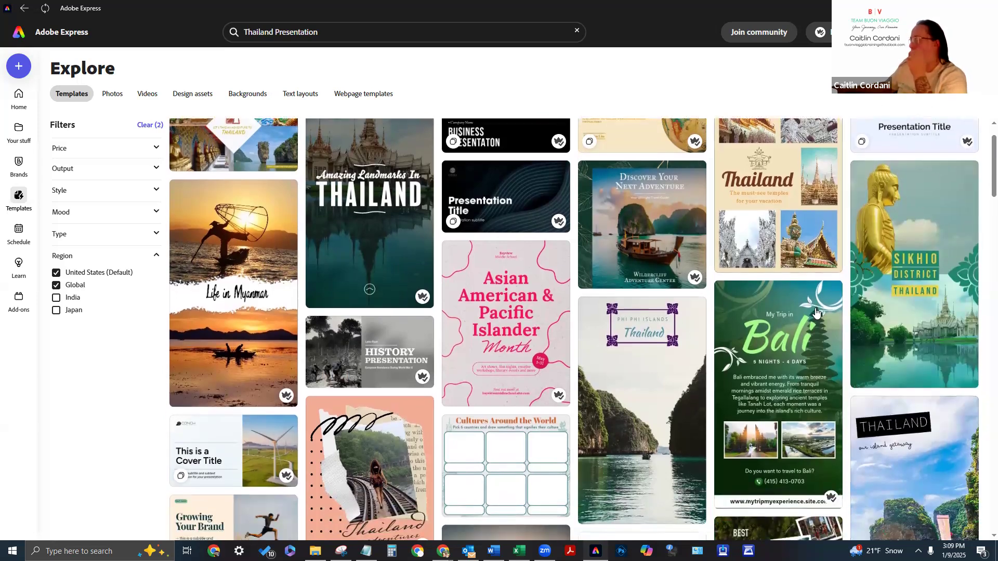
scroll(620, 387, down, 2)
scroll(620, 387, down, 7)
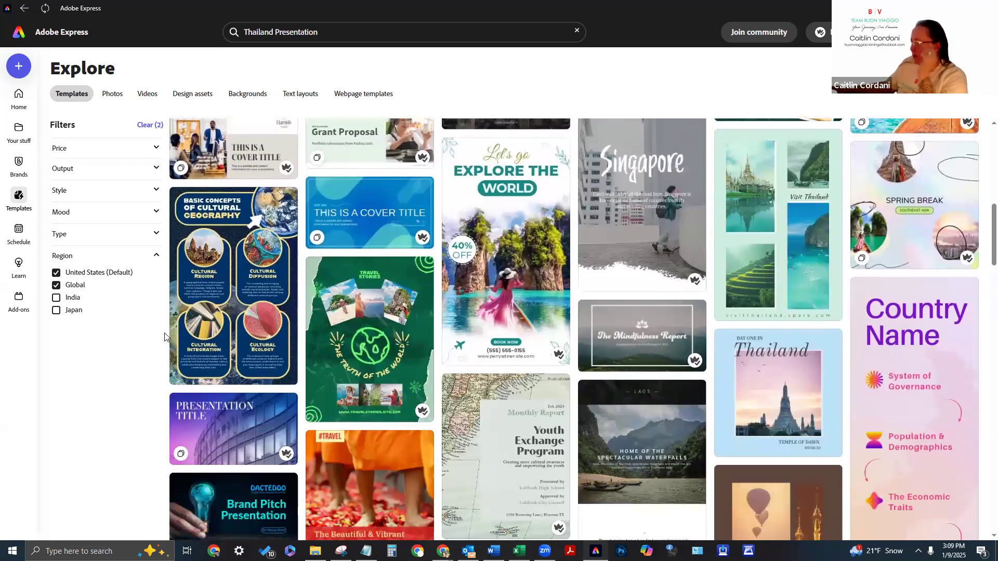
scroll(518, 352, down, 5)
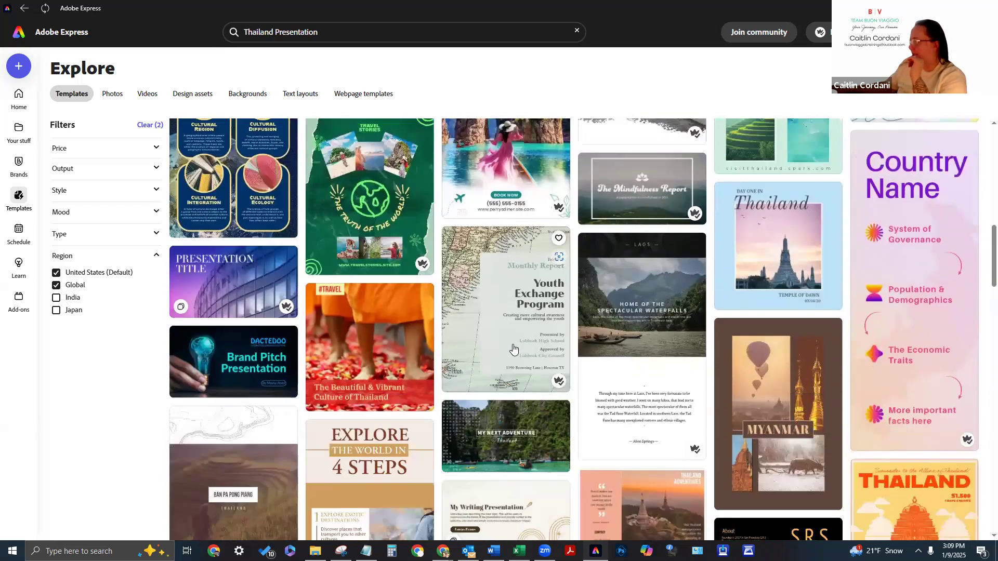
scroll(494, 408, down, 3)
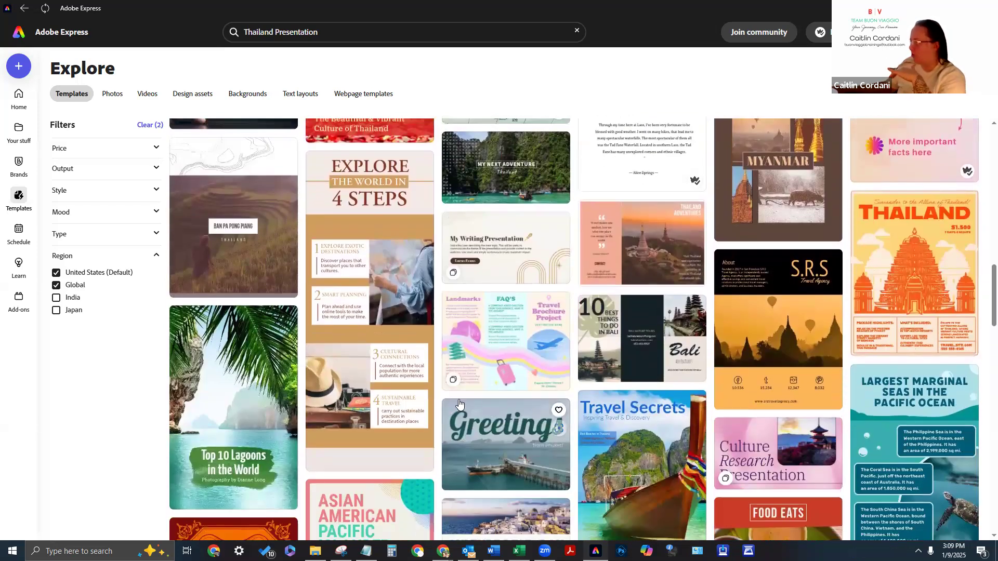
scroll(550, 514, down, 5)
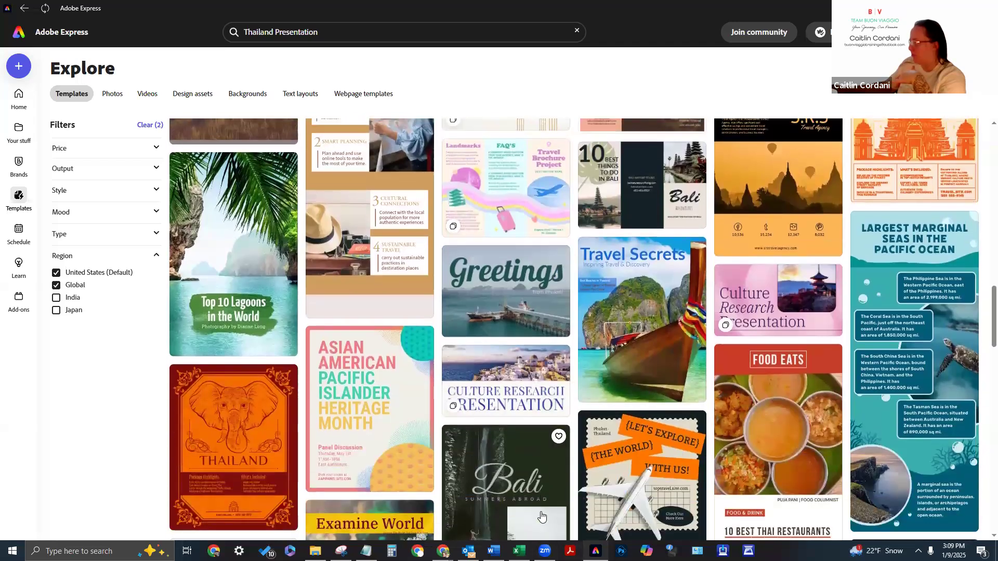
scroll(530, 505, down, 1)
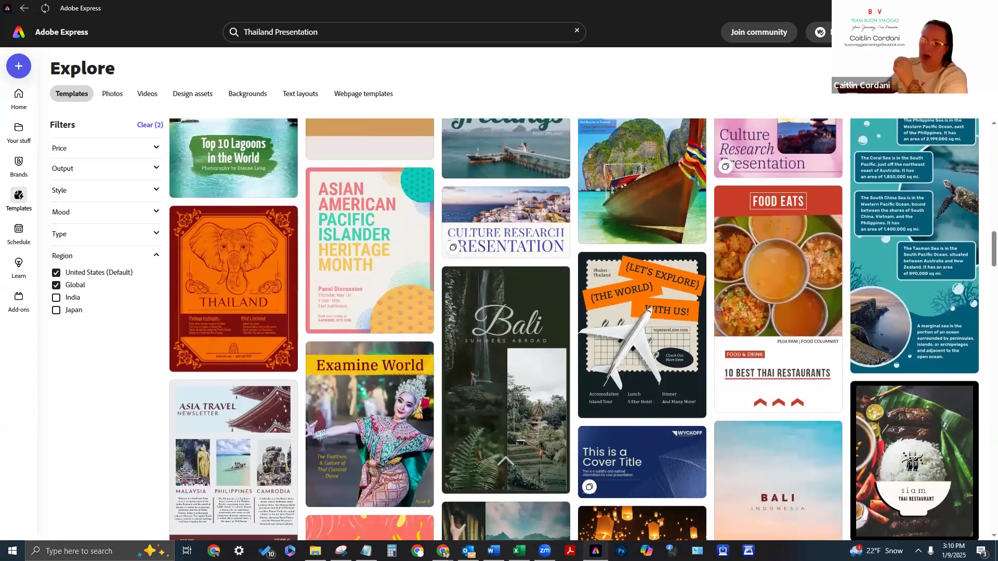
mouse_move(202, 318)
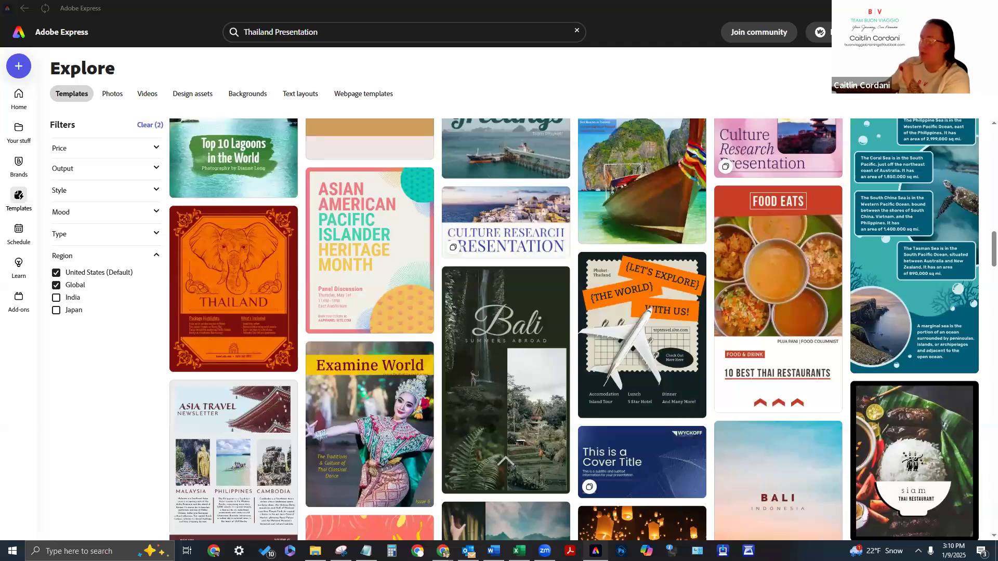
click(303, 482)
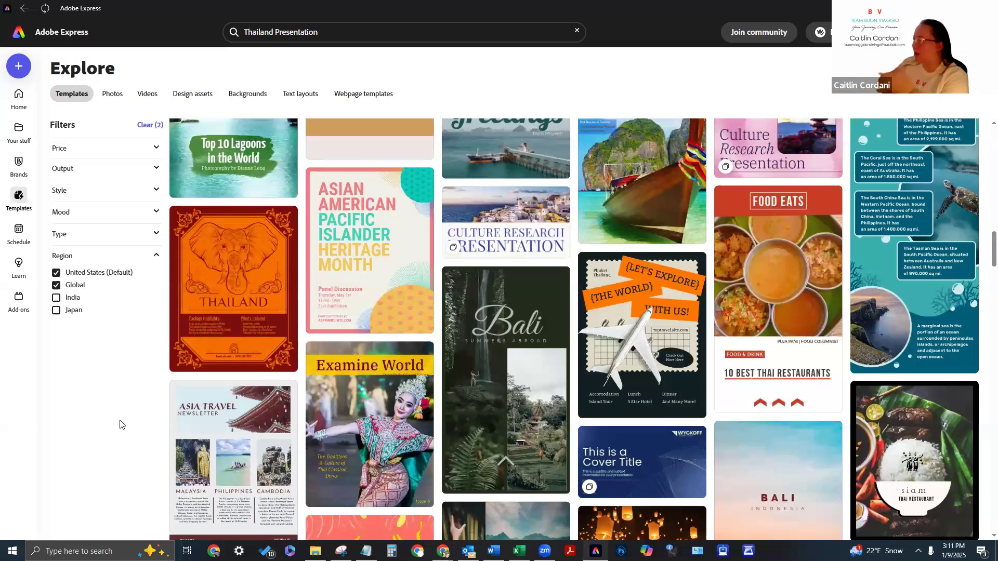
scroll(747, 283, up, 10)
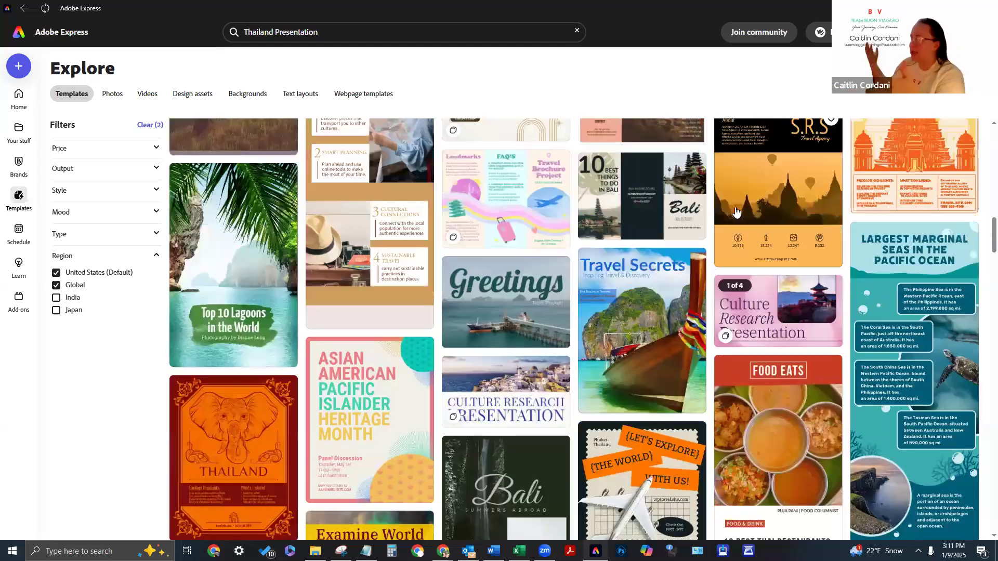
scroll(748, 283, up, 10)
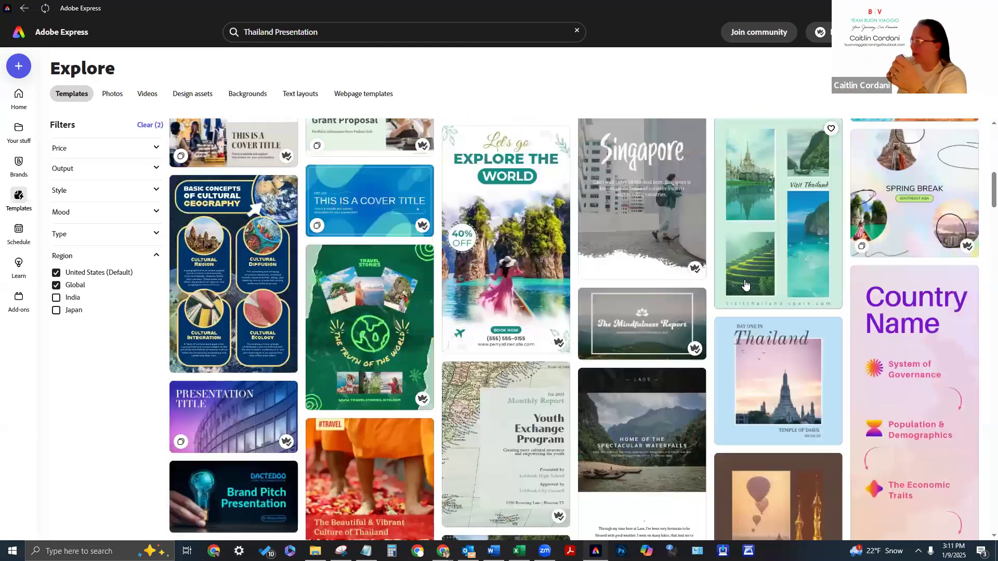
scroll(713, 283, up, 3)
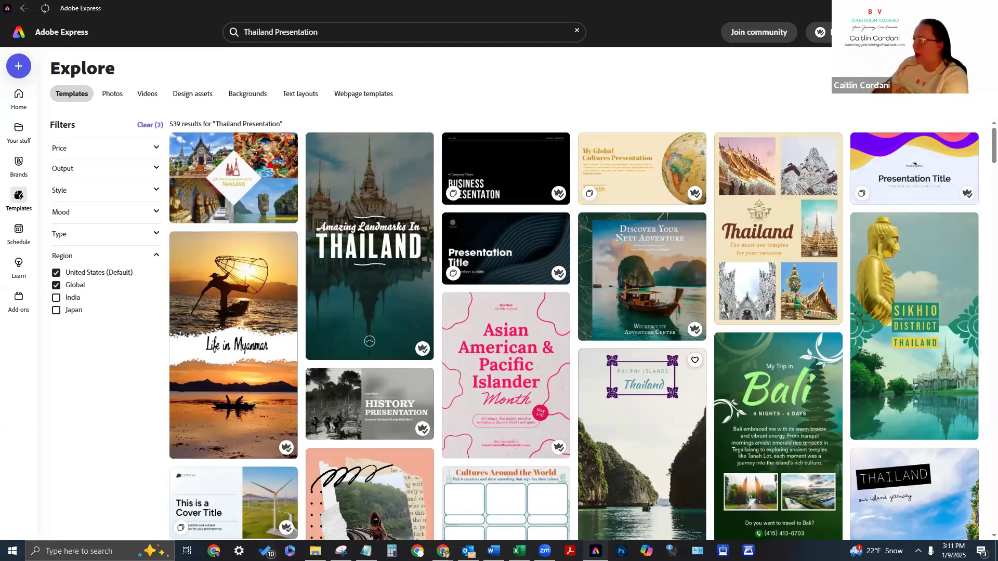
Start a new design from the Cream Global Cultures Presentation template in the Thailand Presentation results and dismiss the presentation tutorial
scroll(440, 133, down, 3)
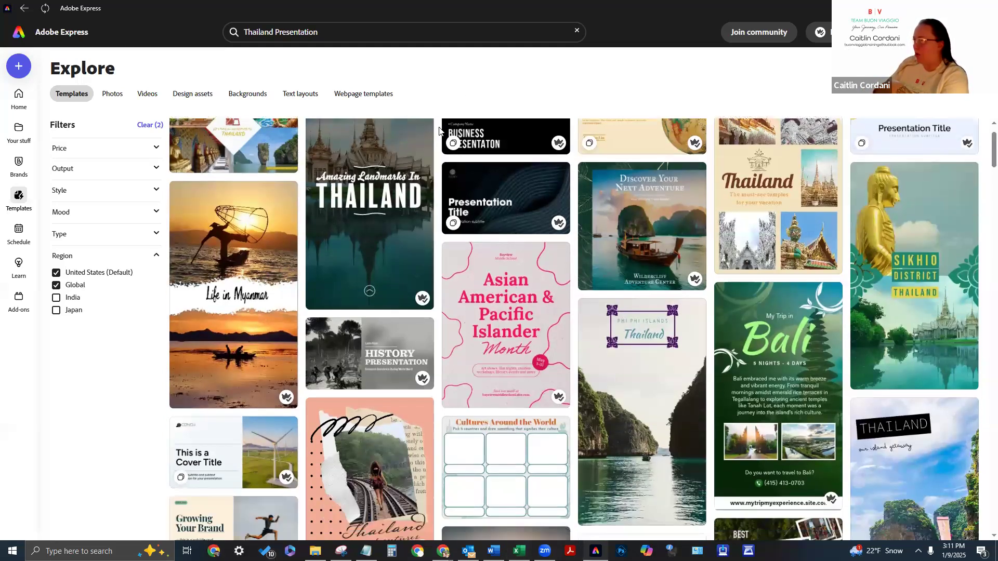
scroll(447, 156, down, 1)
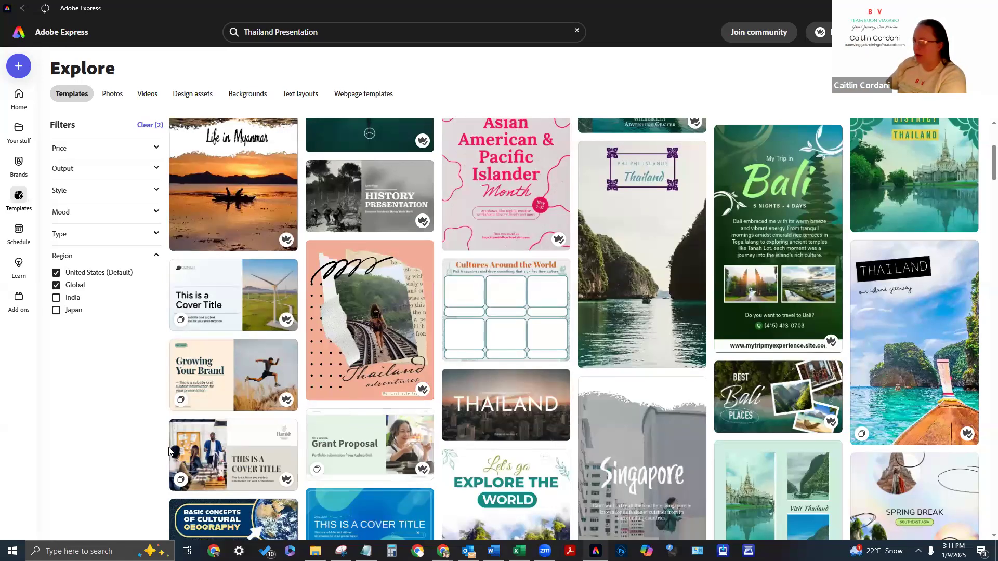
scroll(369, 403, up, 4)
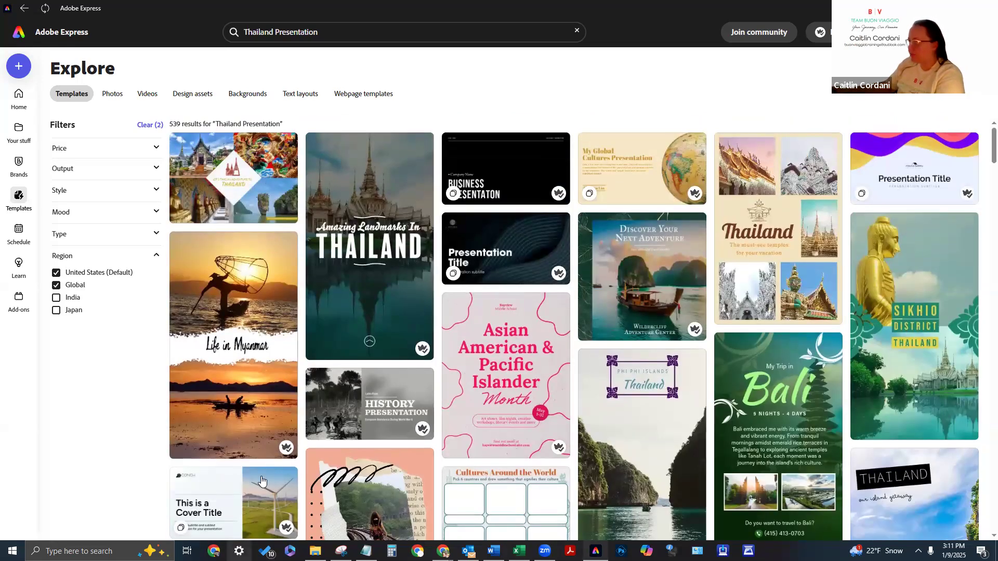
click(633, 177)
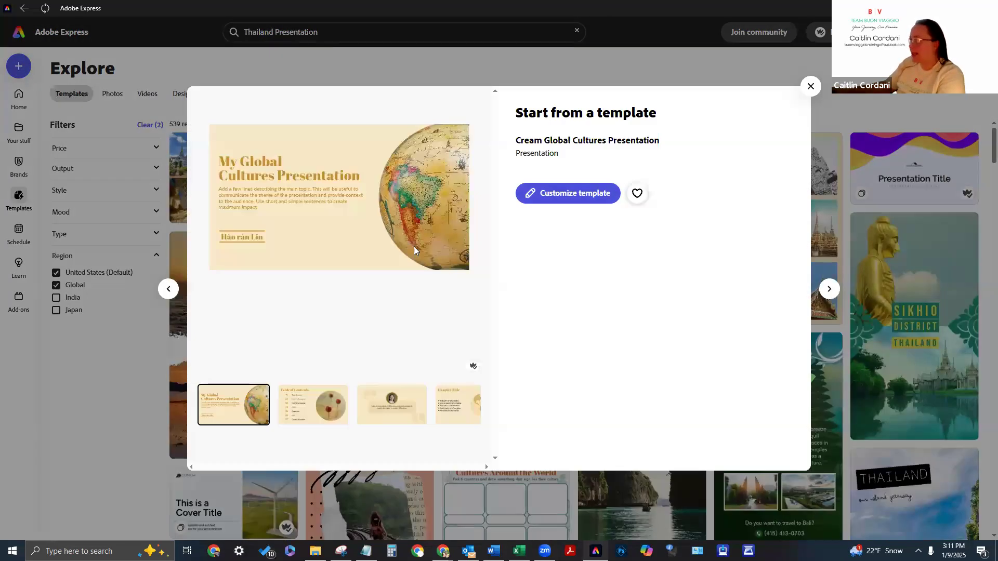
click(575, 203)
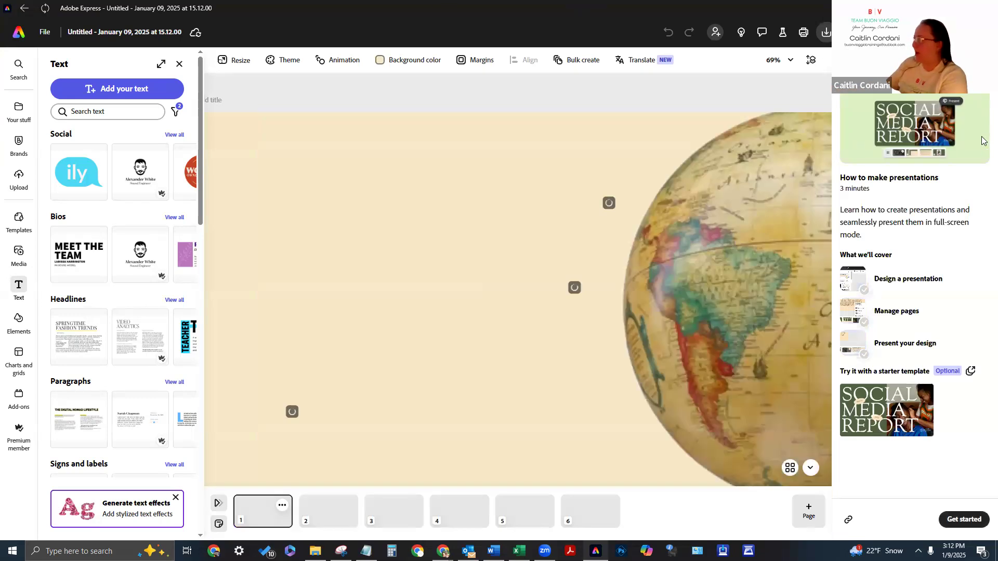
click(981, 101)
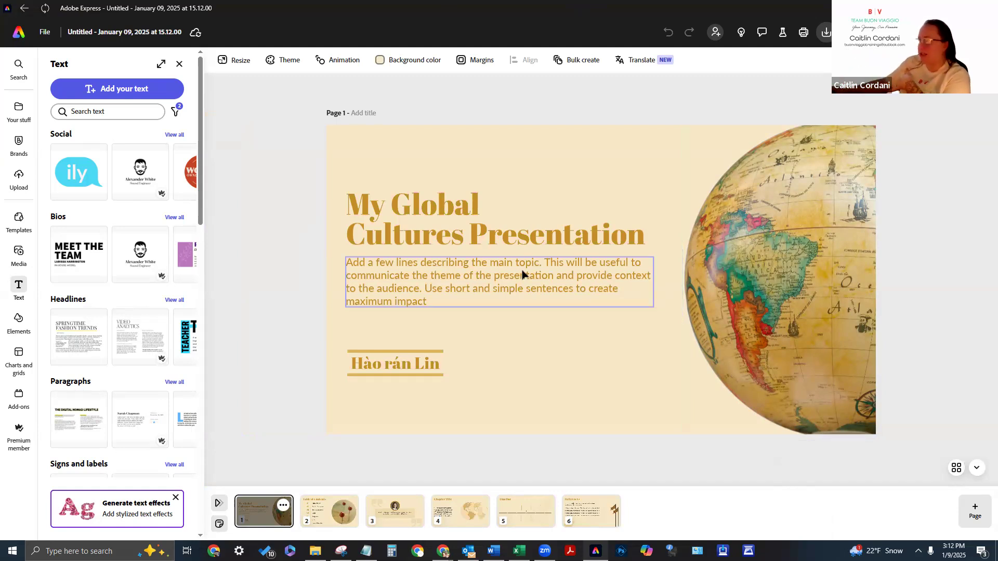
Replace the cover page's title with "12 Days in Thailand"
click(457, 234)
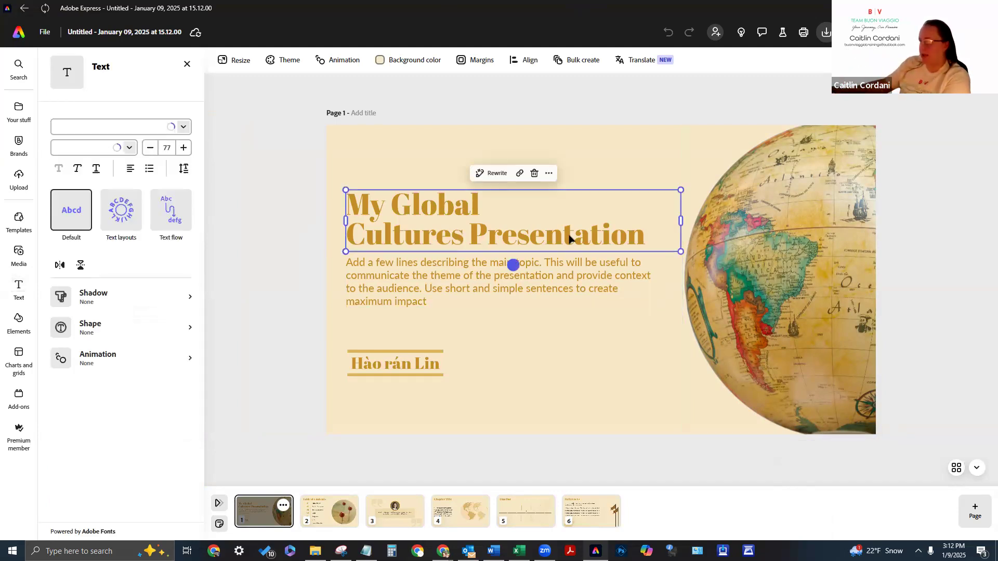
click(648, 235)
drag(648, 235, 320, 207)
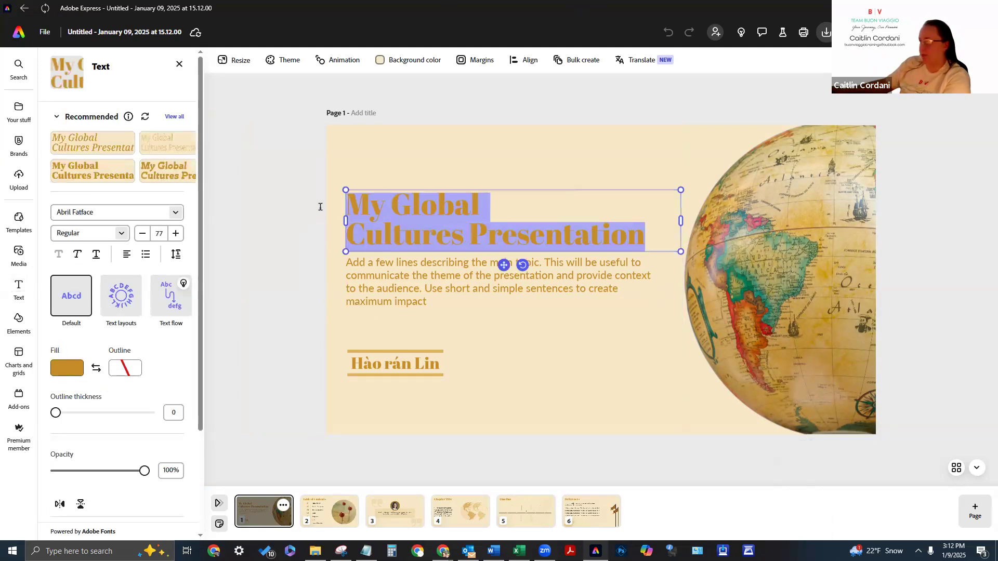
text(12 Day)
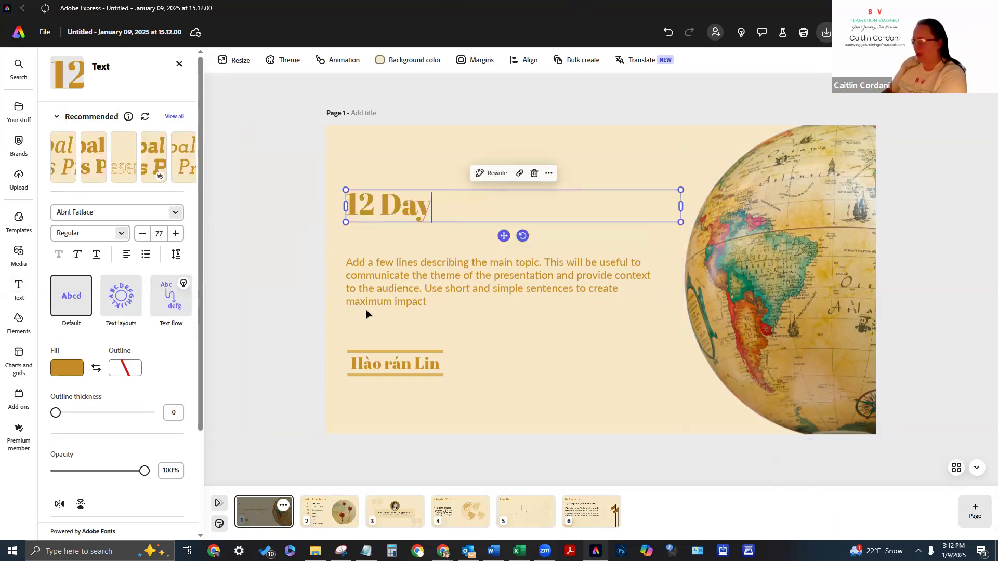
text(s in Thaland)
key(BackSpace)
key(BackSpace)
key(BackSpace)
key(BackSpace)
text(iland)
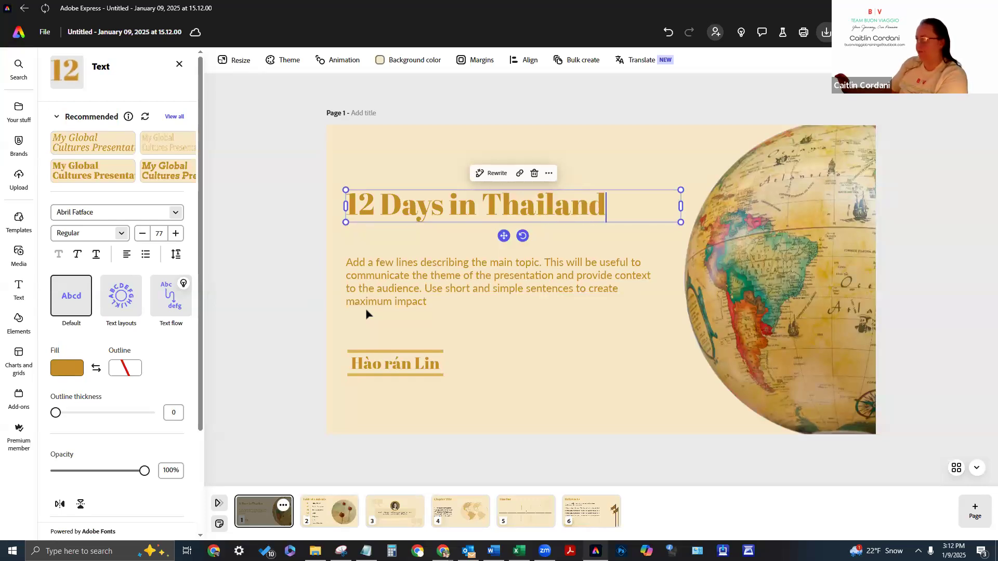
Select the cover page's placeholder description for replacement, and open ChatGPT in a new Chrome tab beside the Notion project
click(453, 294)
double_click(455, 296)
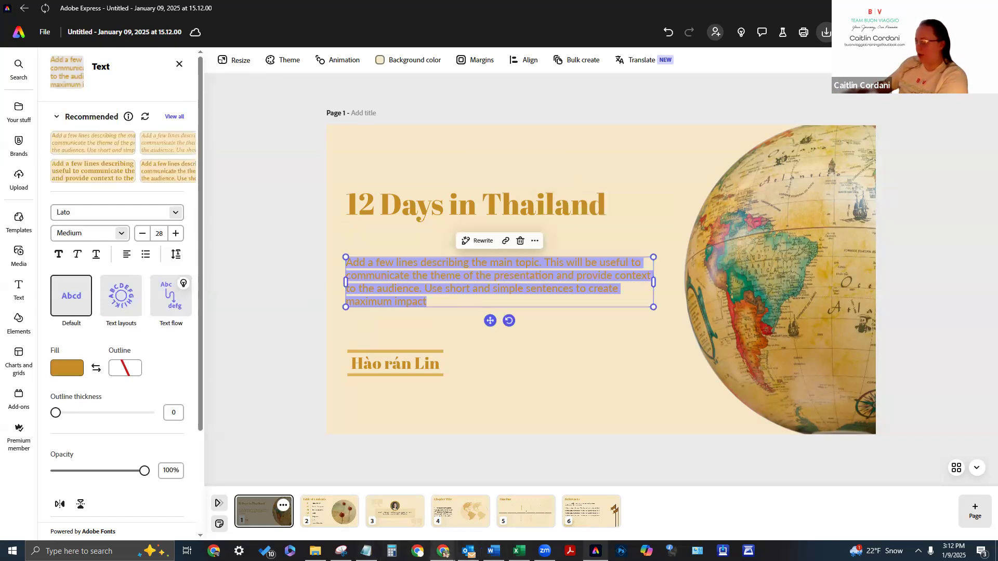
mouse_move(443, 551)
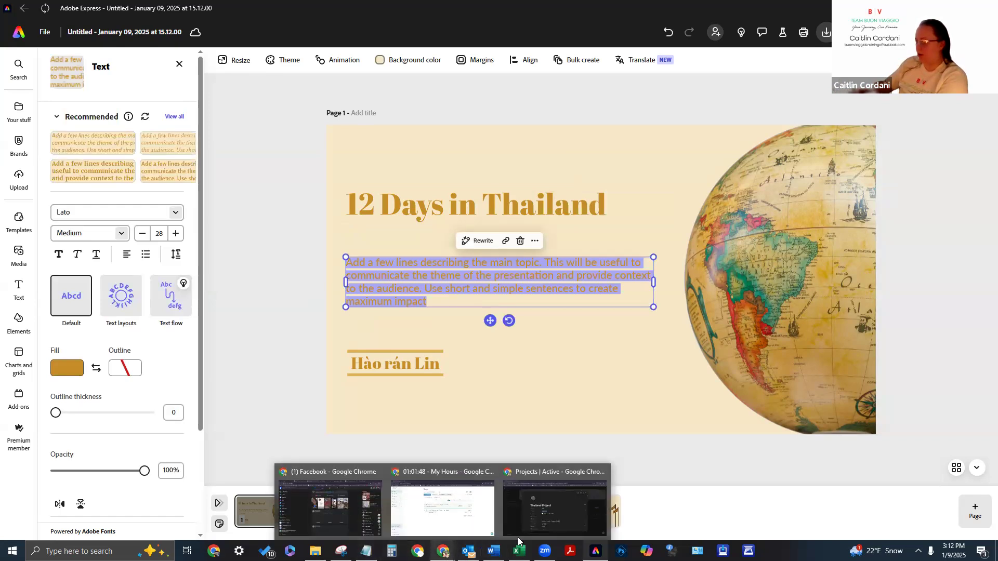
click(554, 506)
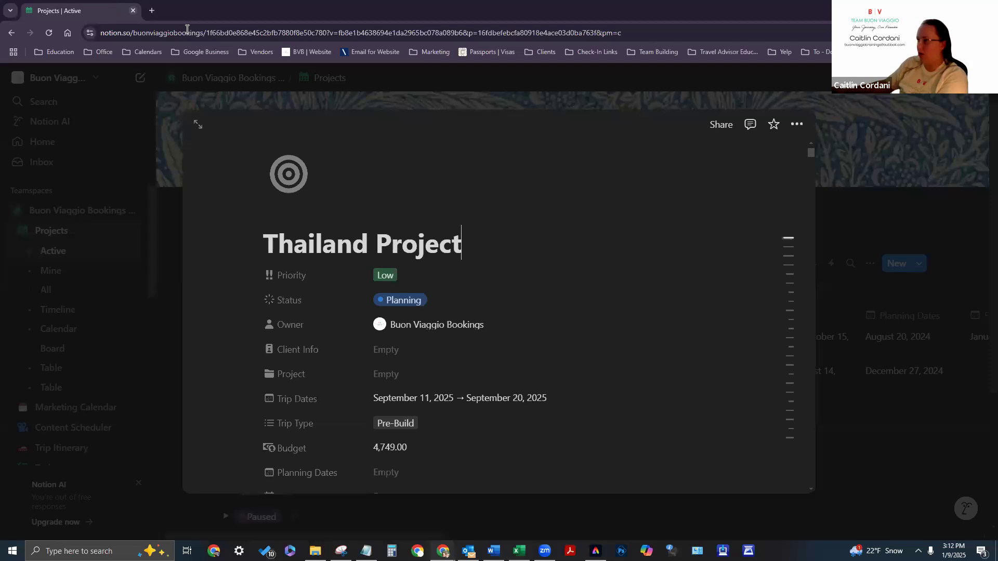
double_click(163, 6)
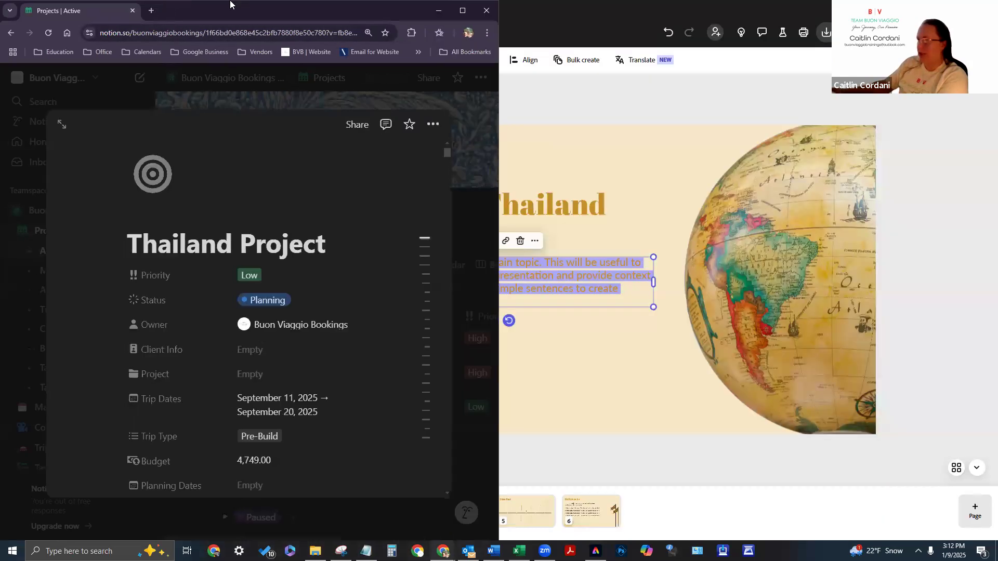
double_click(167, 6)
click(101, 52)
click(101, 52)
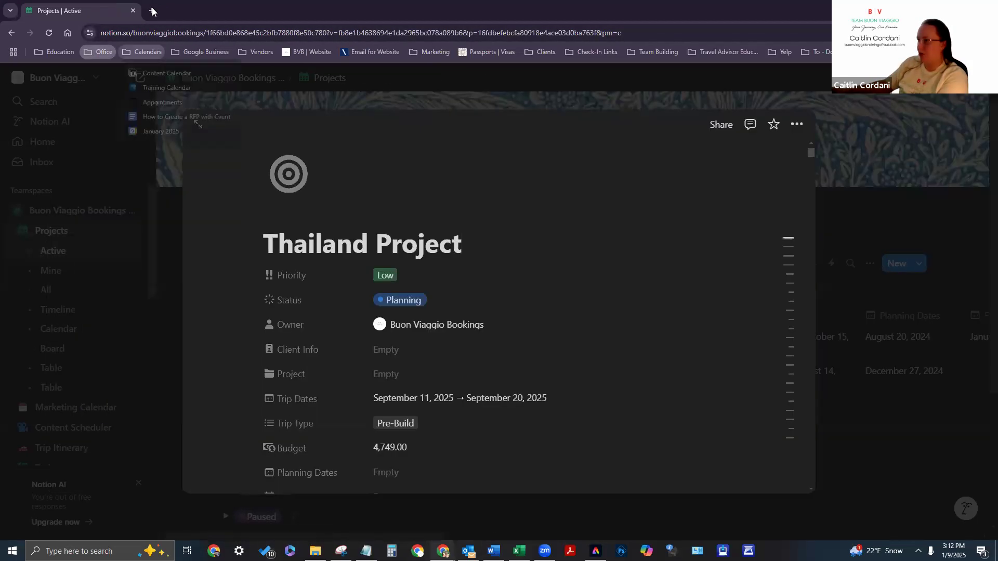
key(ctrl+t)
click(101, 51)
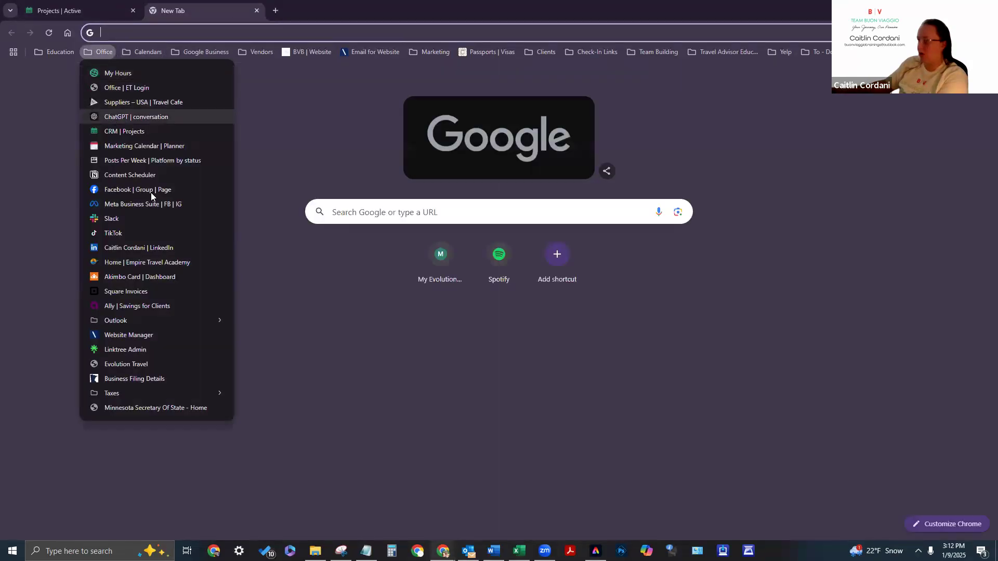
click(112, 116)
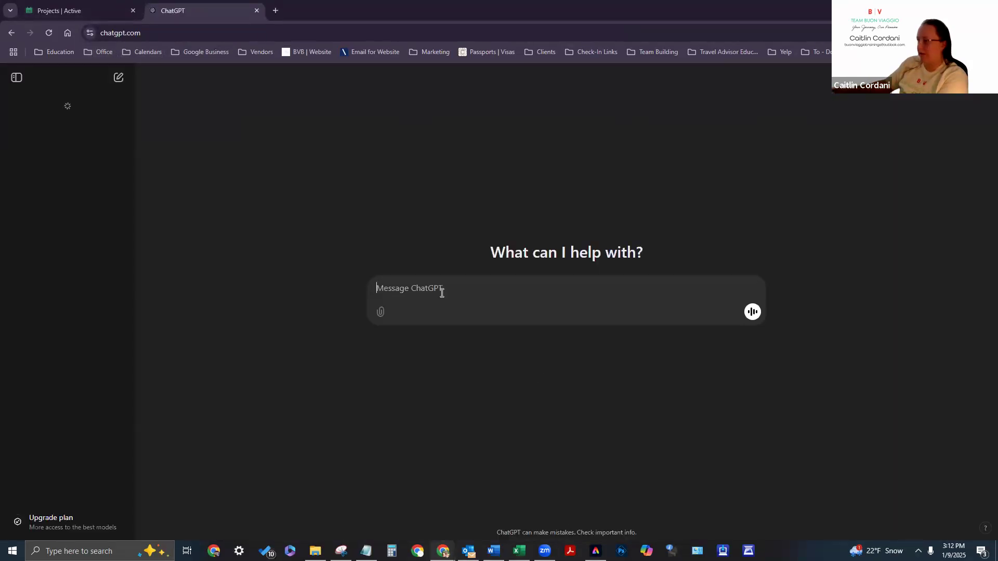
Ask ChatGPT for a welcoming intro for a 12 day trip to Thailand that is going to be an exploration around the country
text(Hey chat, I need to create a welcoming )
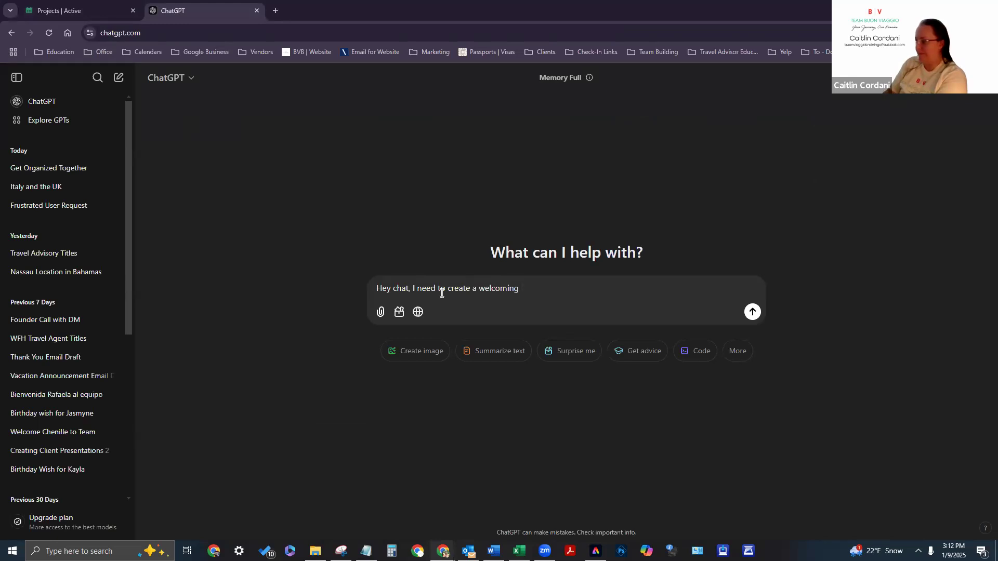
text(intro for a 12 day )
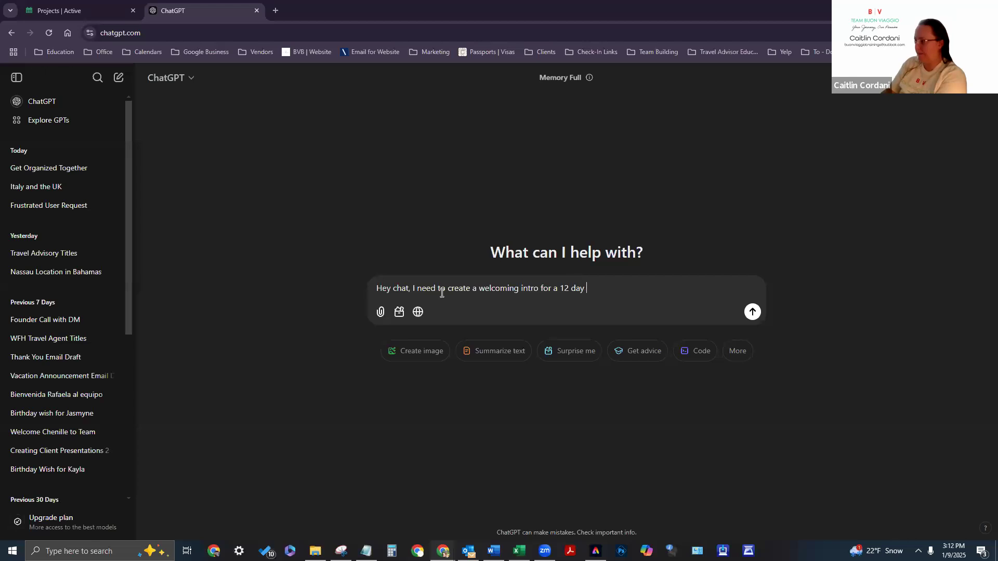
text(trip to Thailand that)
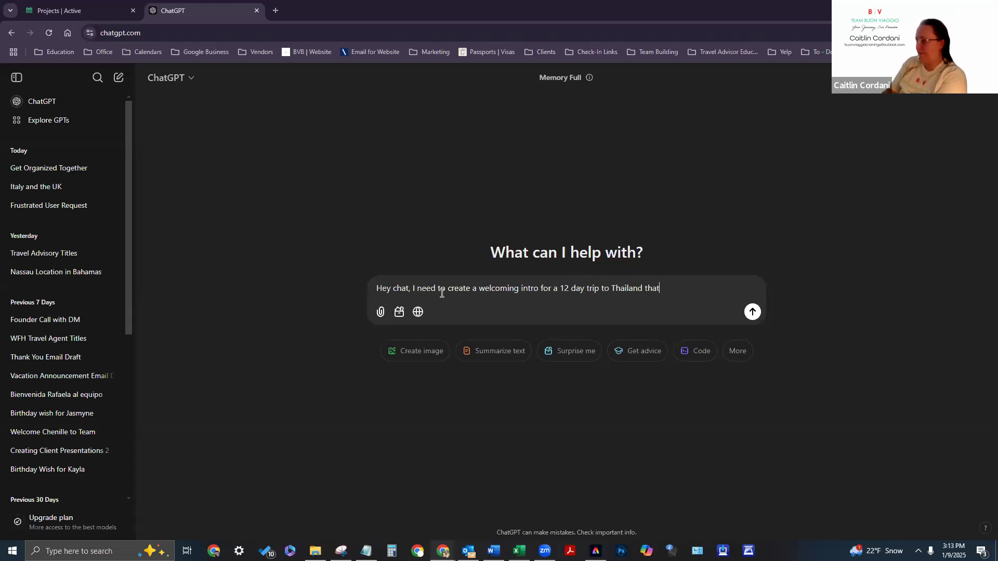
text( is going to be an expl)
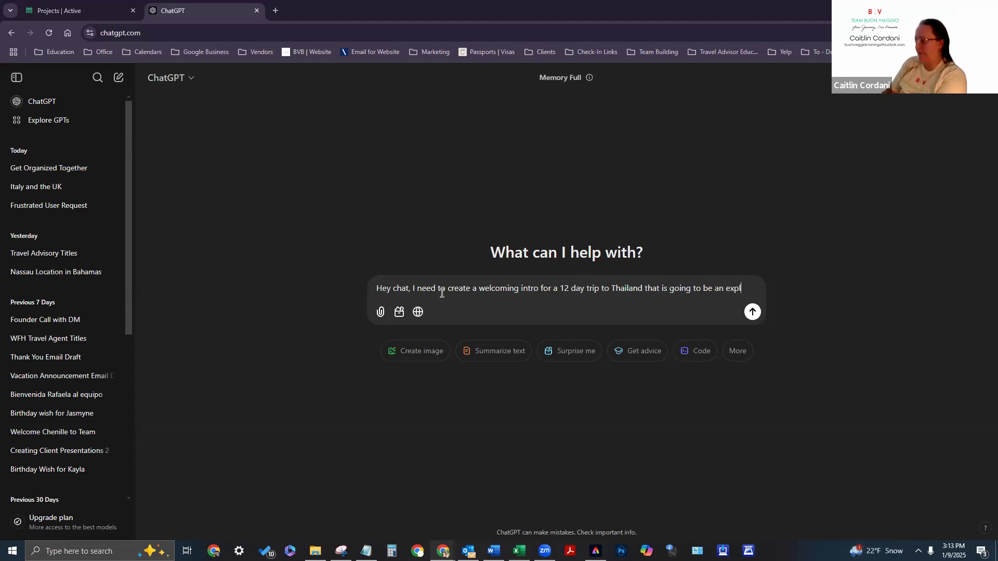
text(oration around the countr)
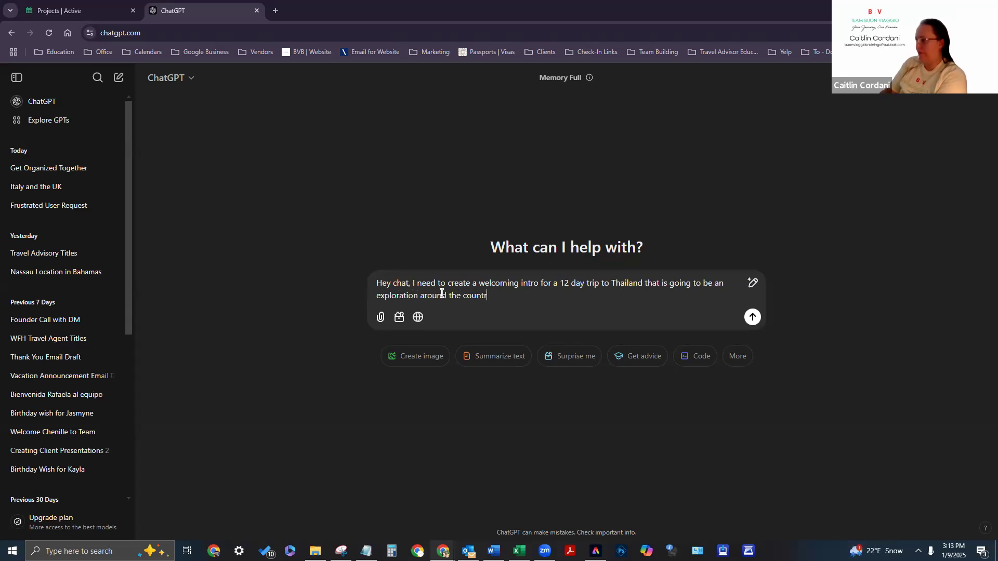
text(y)
key(Return)
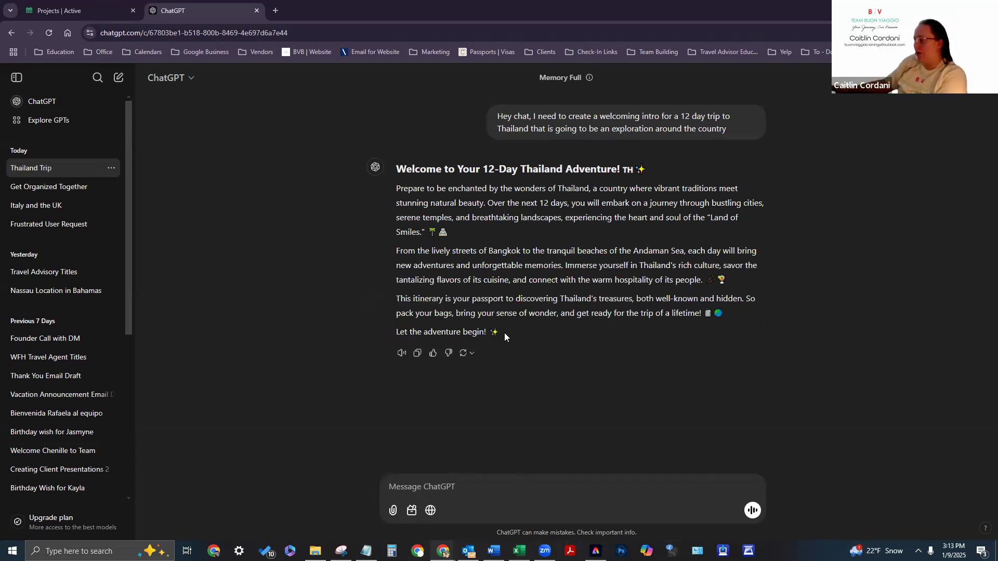
Ask ChatGPT to remove the emojis and shorten the intro to one paragraph, and copy the revised paragraph
text(Remove the emojis and shorten this to one paragraph.)
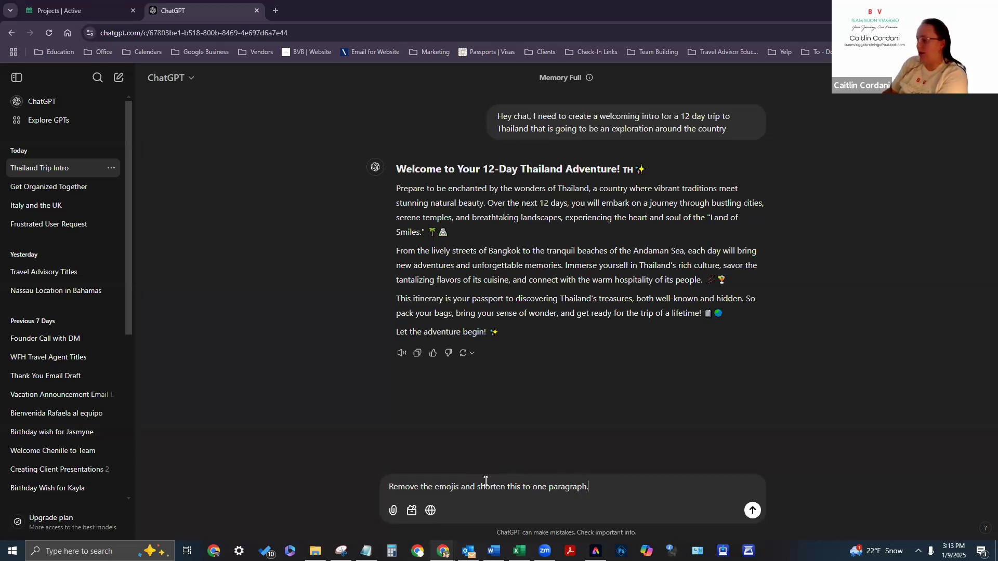
key(Return)
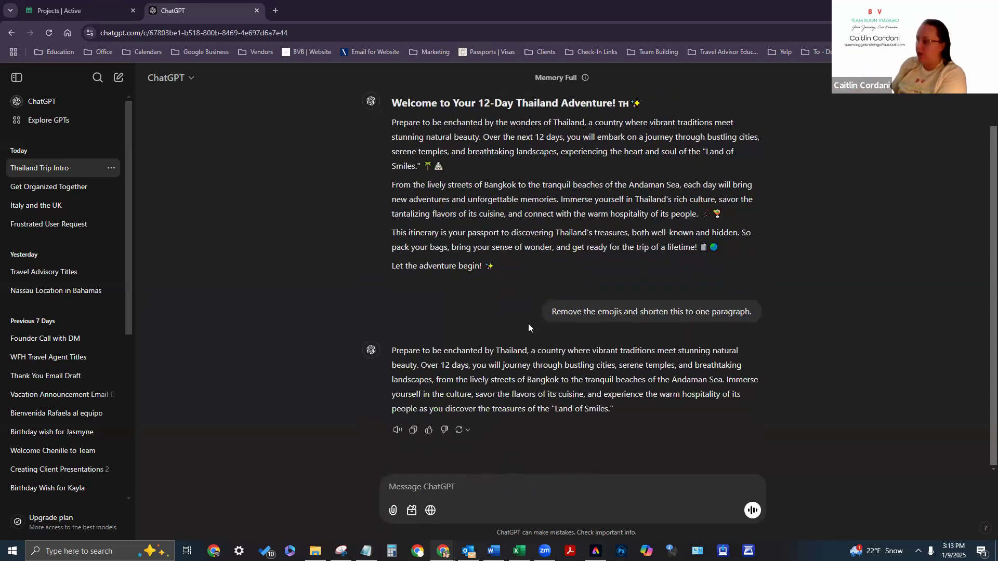
drag(615, 410, 394, 355)
key(ctrl+c)
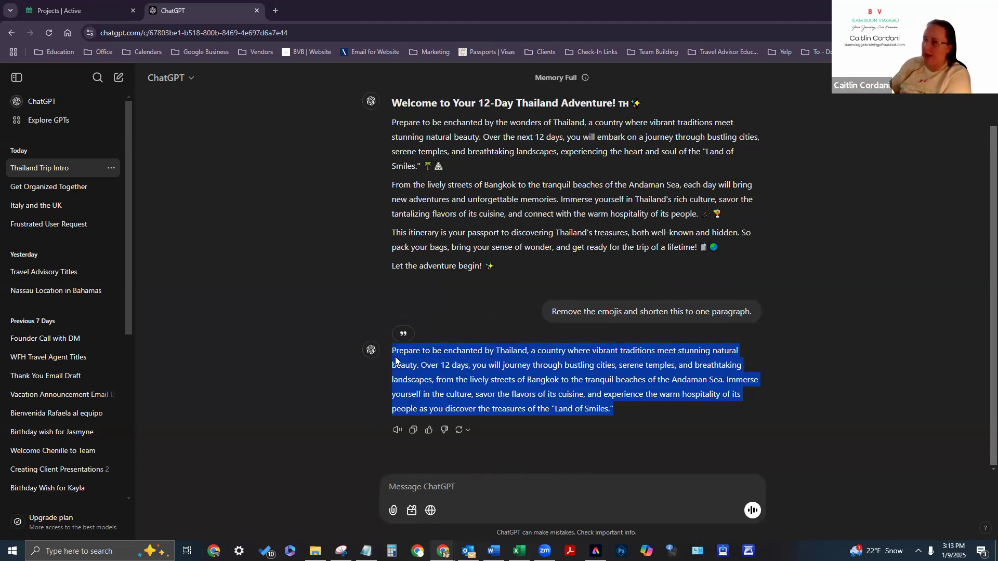
Switch back to Adobe Express and replace the cover's placeholder description with the copied Thailand intro paragraph
click(110, 7)
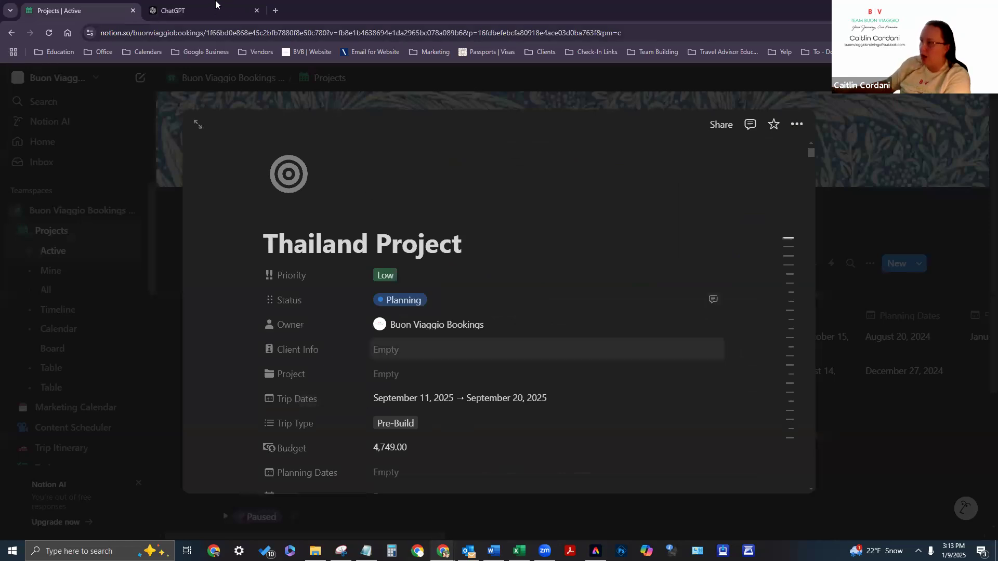
click(203, 11)
click(595, 551)
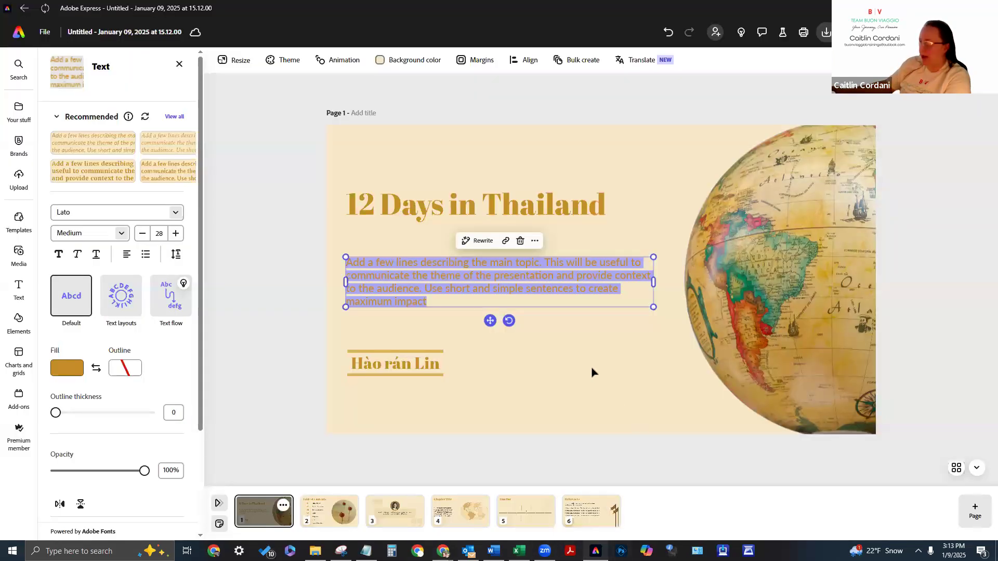
key(ctrl+v)
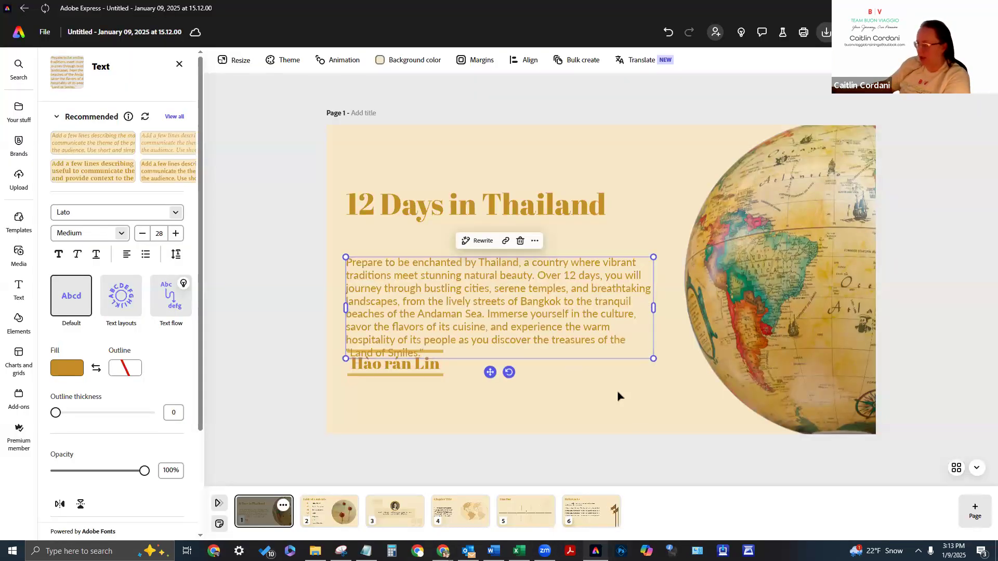
Move the cover's presenter name line below the intro paragraph and replace its text with "Buon Viaggo Bookings"
drag(406, 376, 571, 405)
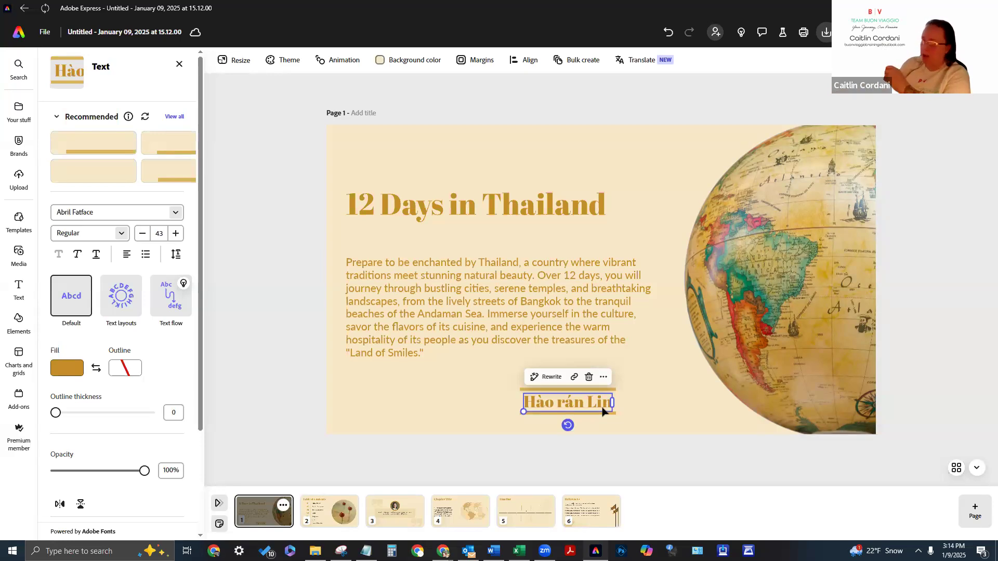
key(ctrl+a)
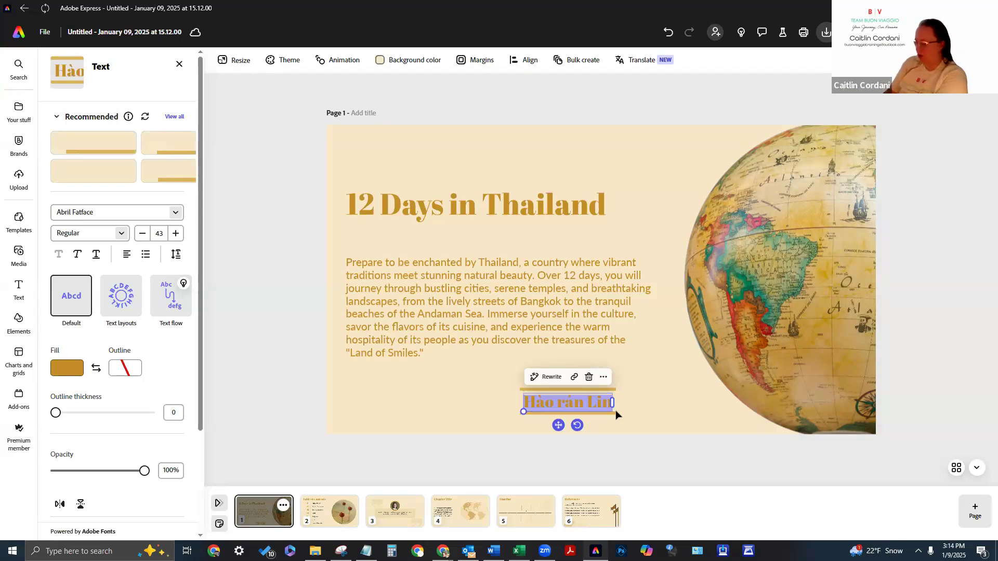
text(Buon Viaggo Bookings)
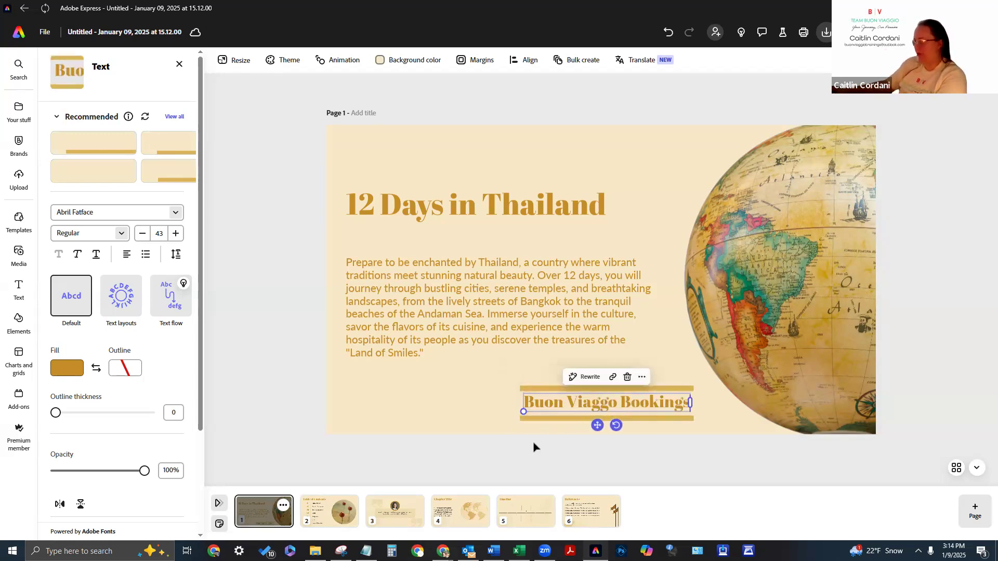
Reposition the "Buon Viaggo Bookings" line so its right edge aligns with the intro paragraph above it
click(498, 435)
click(549, 408)
drag(546, 407, 524, 404)
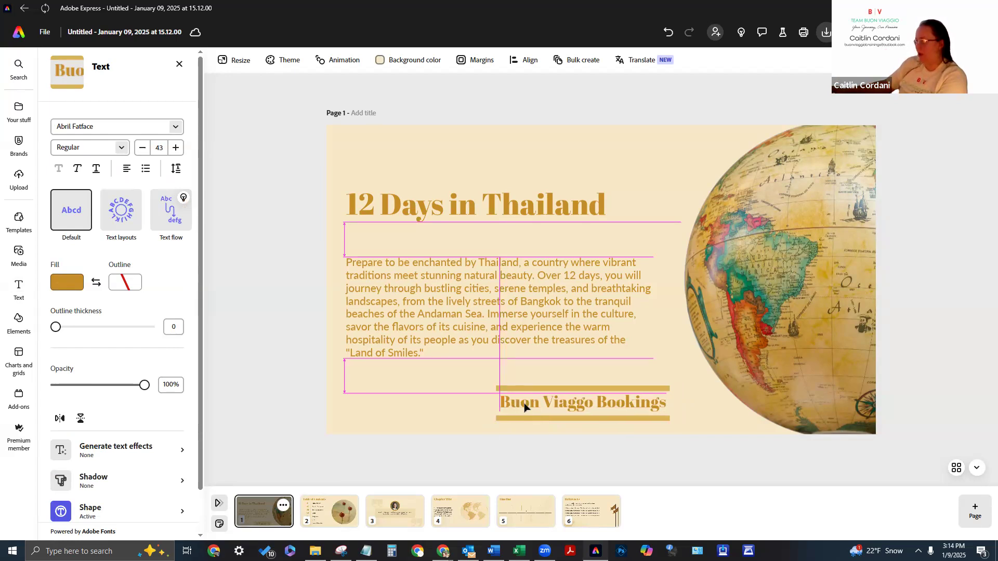
drag(524, 407, 524, 407)
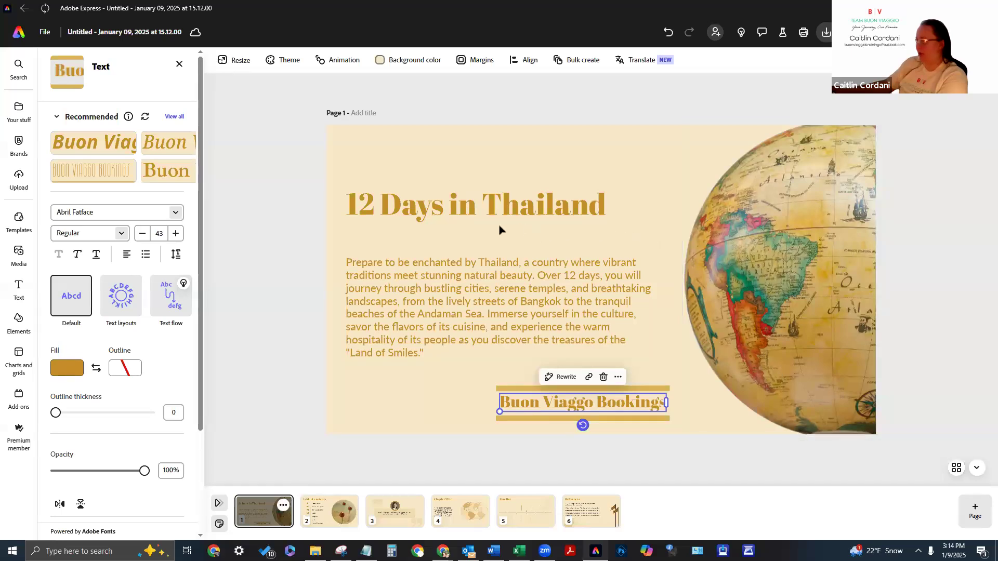
drag(565, 404, 553, 401)
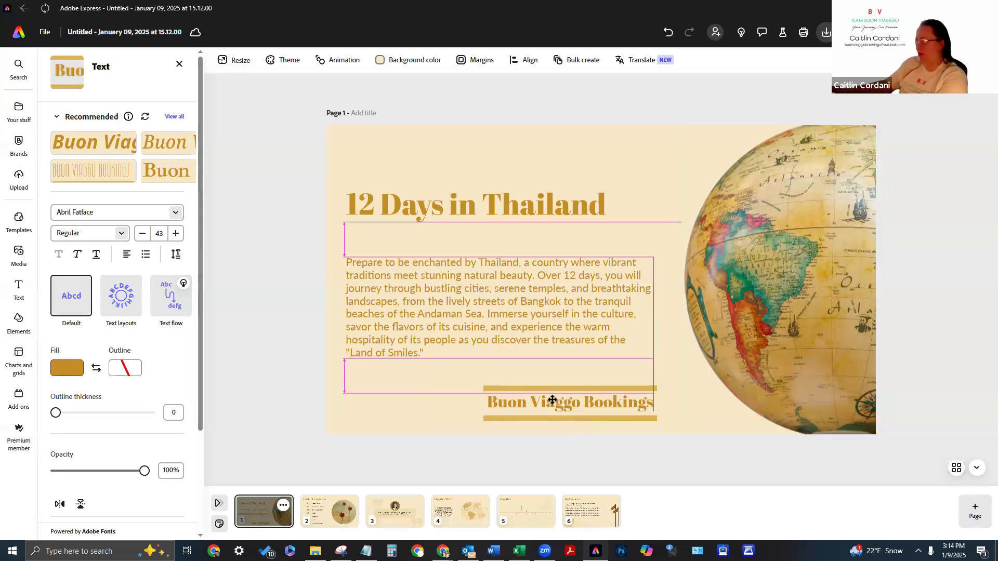
Move the cover's "Buon Viaggo Bookings" line further right so it slightly overlaps the globe image
drag(554, 400, 590, 404)
click(852, 416)
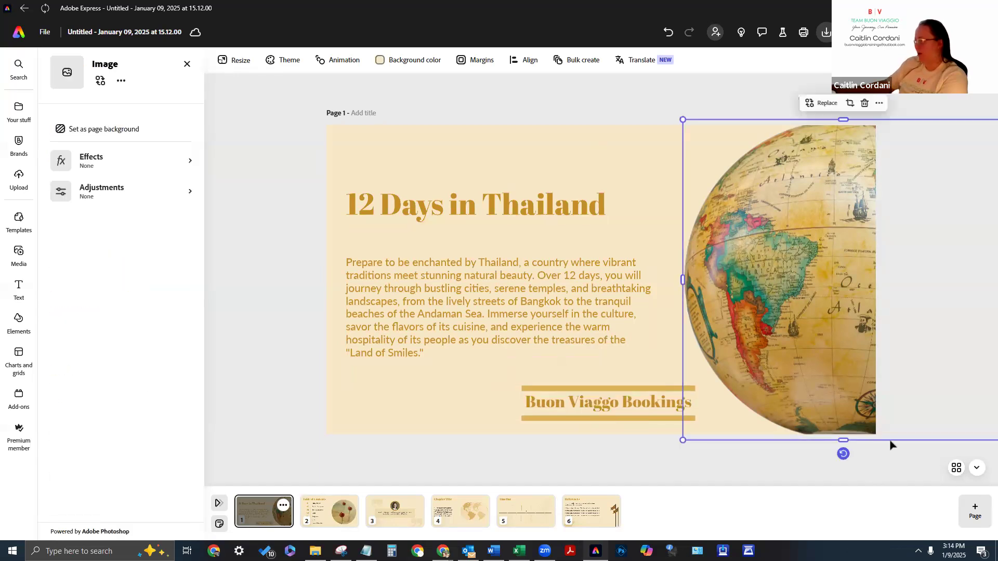
click(659, 498)
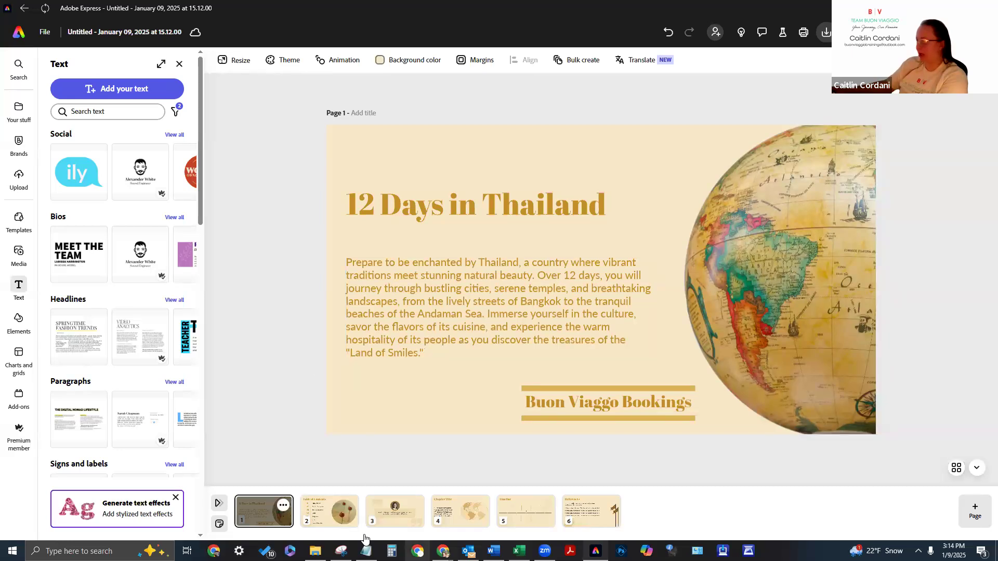
Replace the "Table of Contents" heading on page 2 with "Itinerary"
click(341, 520)
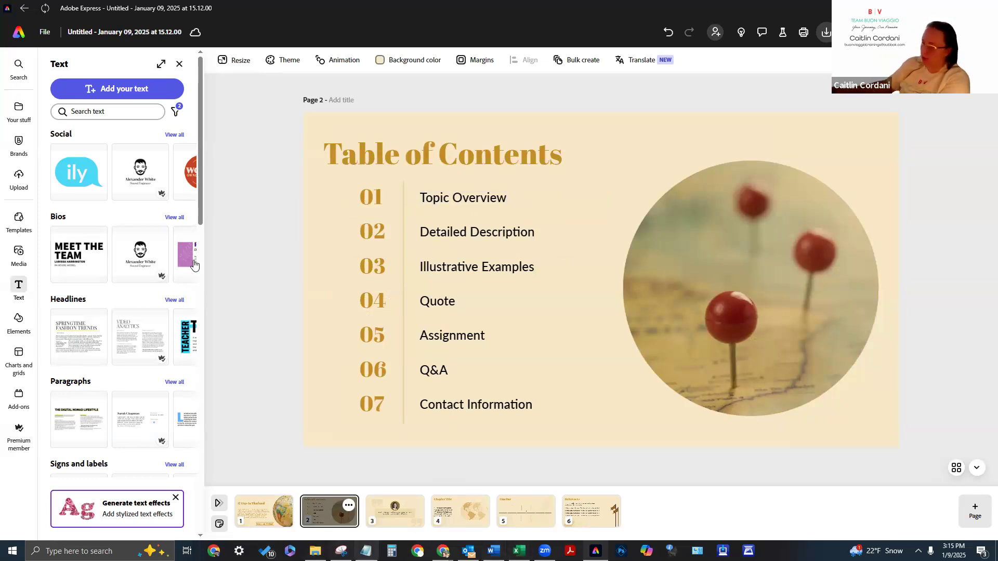
click(517, 159)
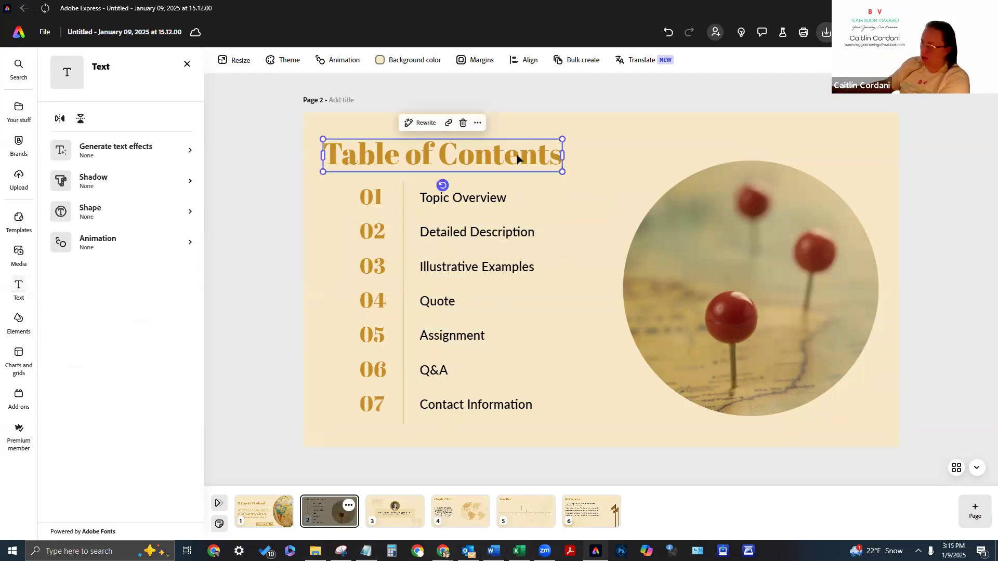
click(518, 160)
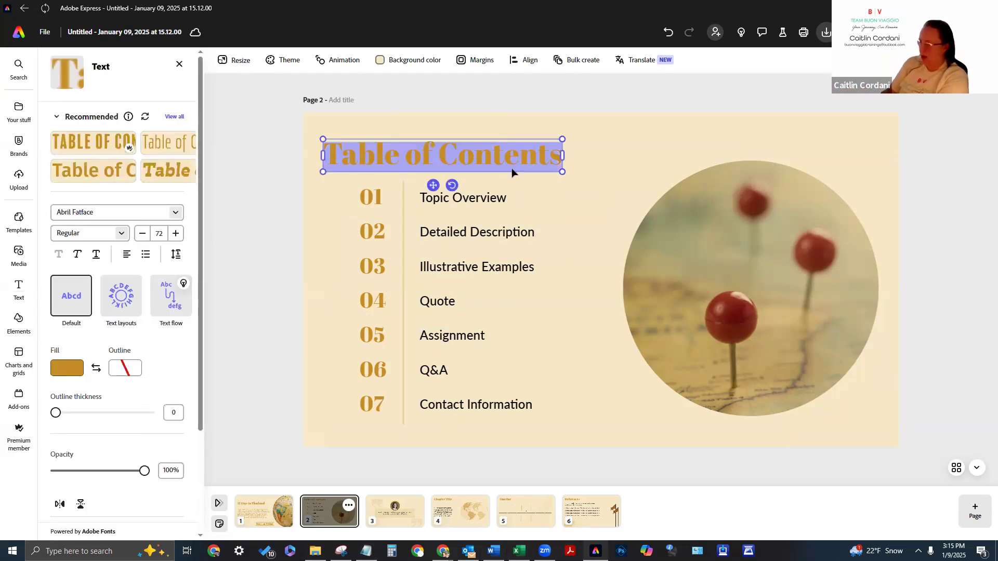
text(Itinerary)
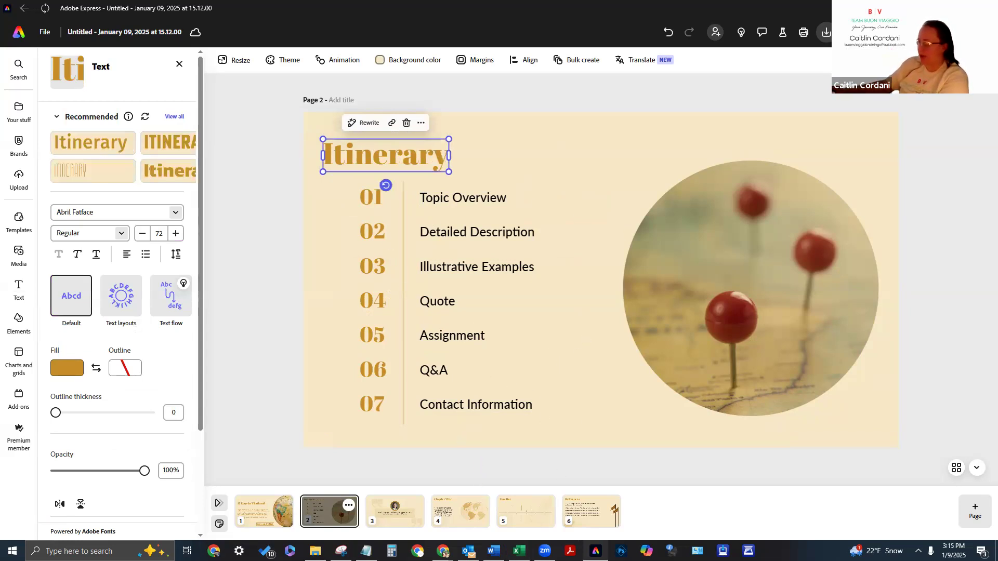
Switch to the Notion project page and select the Trip Highlights entries from Ayutthaya to Sukhotai
mouse_move(443, 551)
click(556, 499)
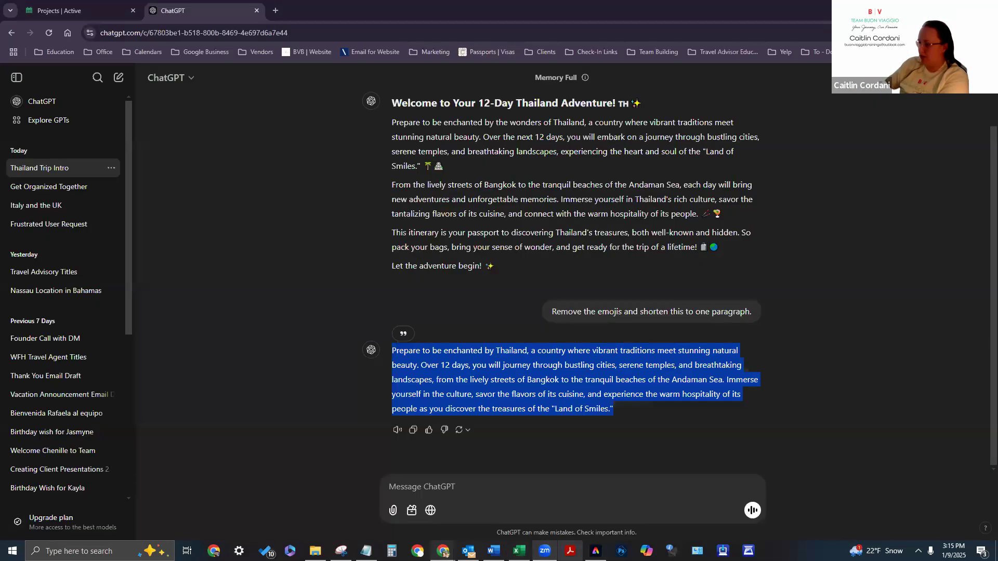
click(78, 11)
scroll(671, 279, down, 15)
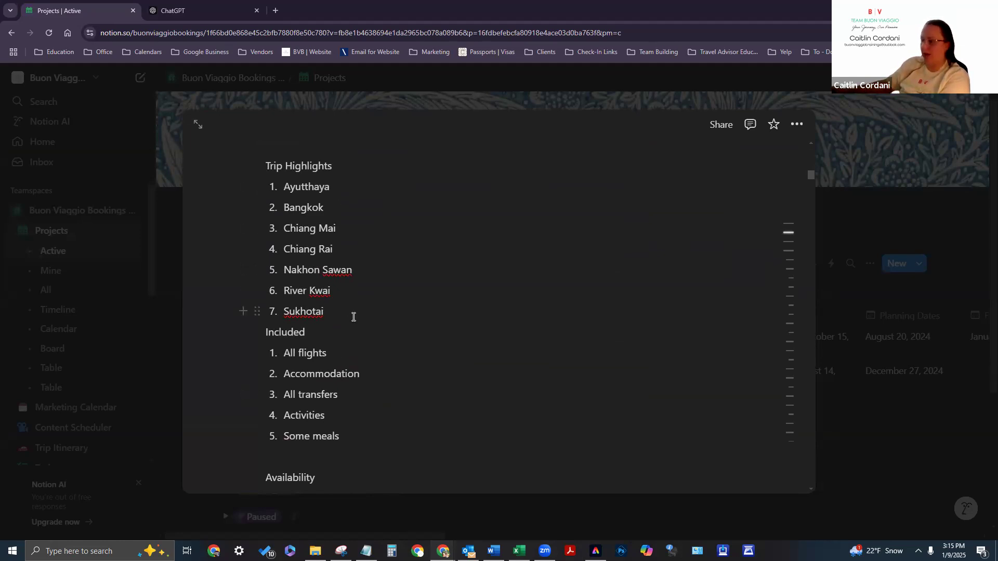
drag(324, 312, 283, 187)
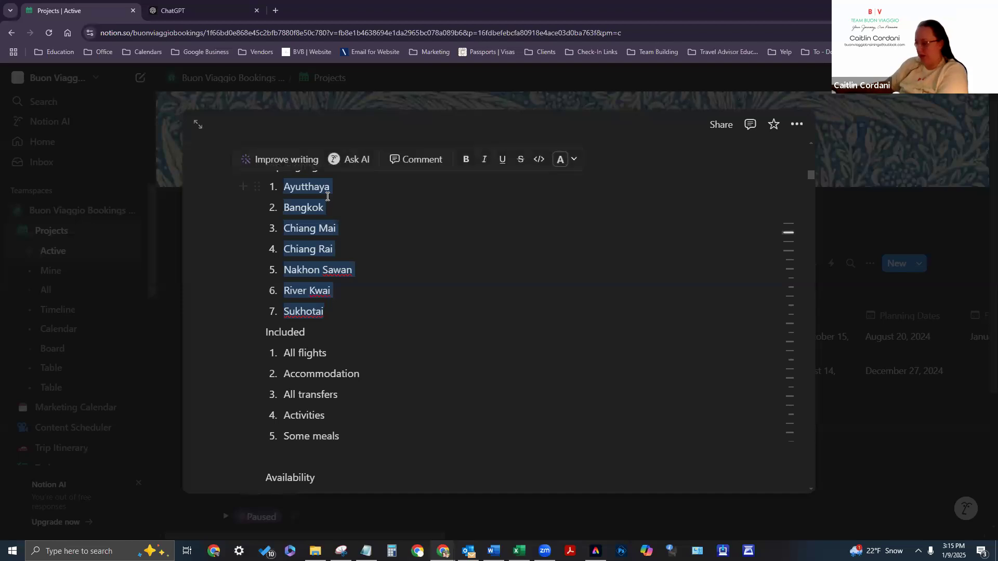
Arrange the Notion project page and Adobe Express side by side and close the text options to enlarge the page view
mouse_move(442, 551)
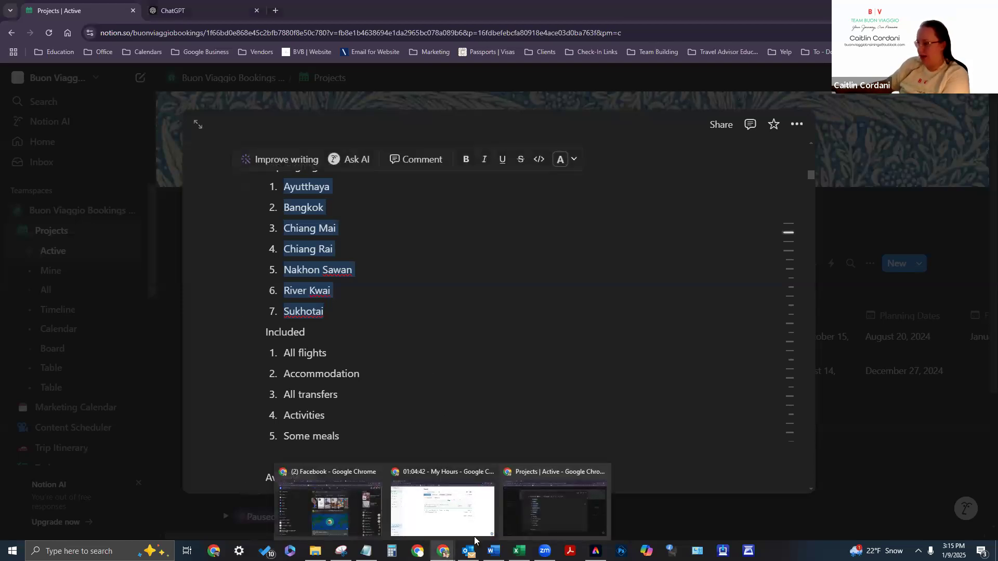
click(595, 551)
click(493, 408)
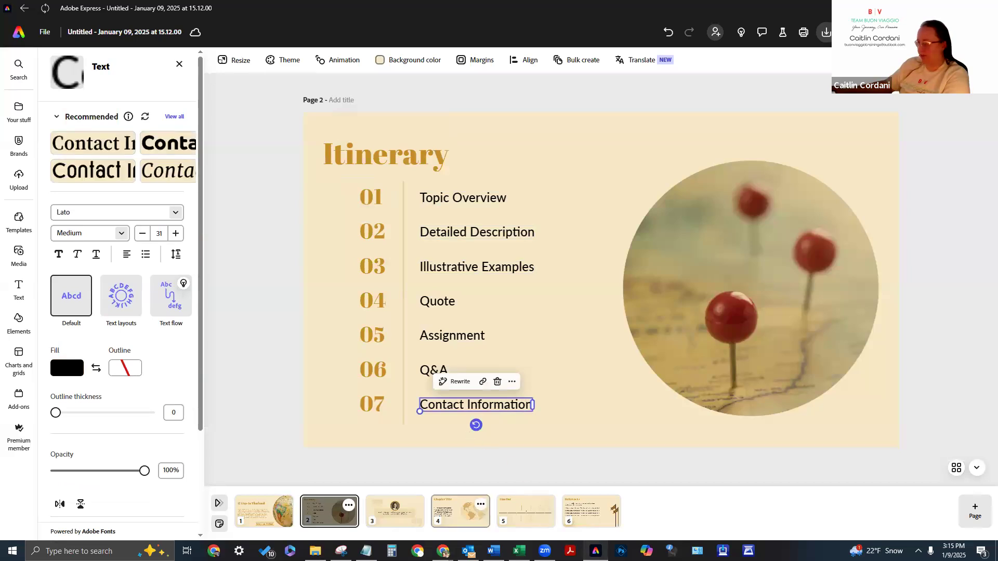
mouse_move(443, 550)
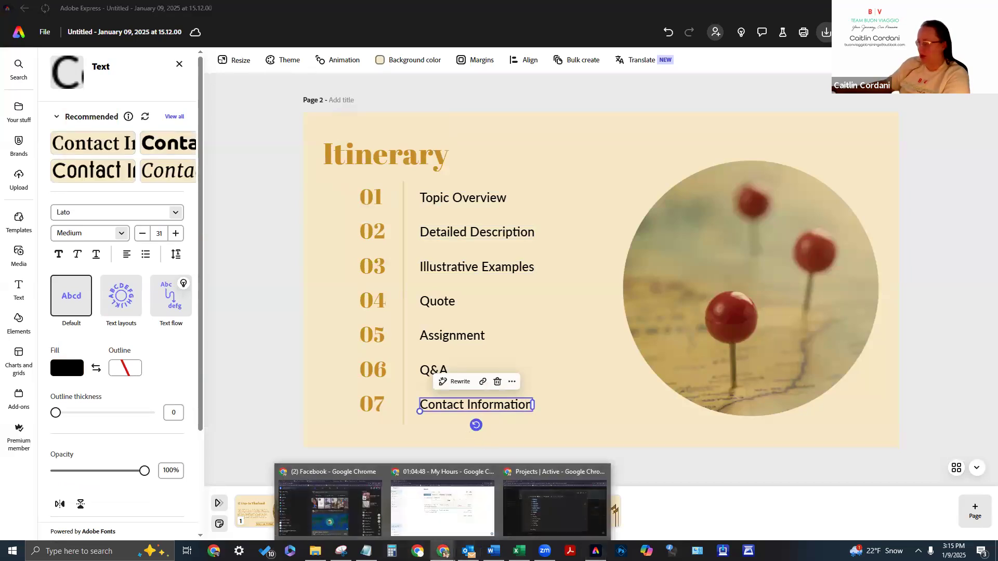
click(545, 477)
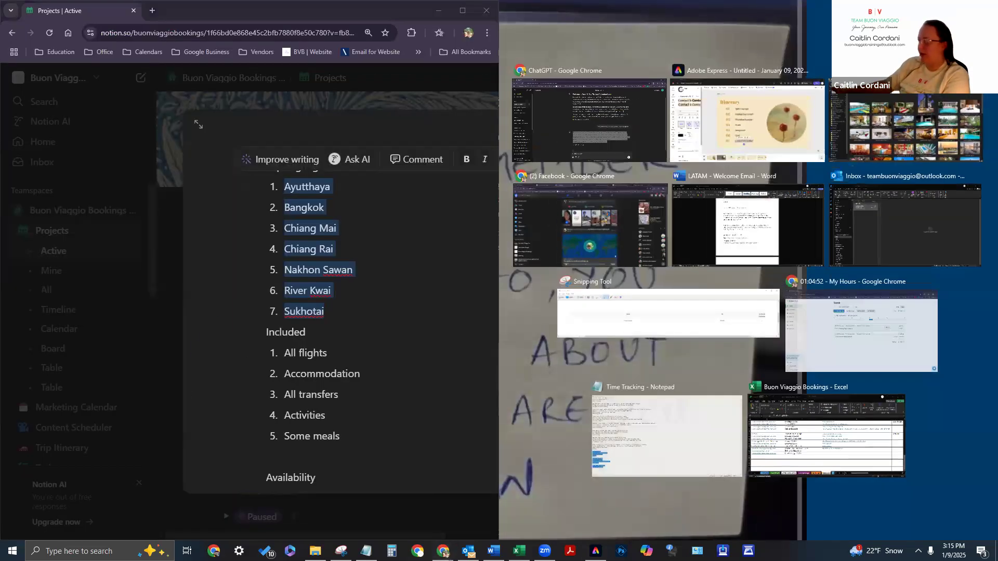
click(748, 119)
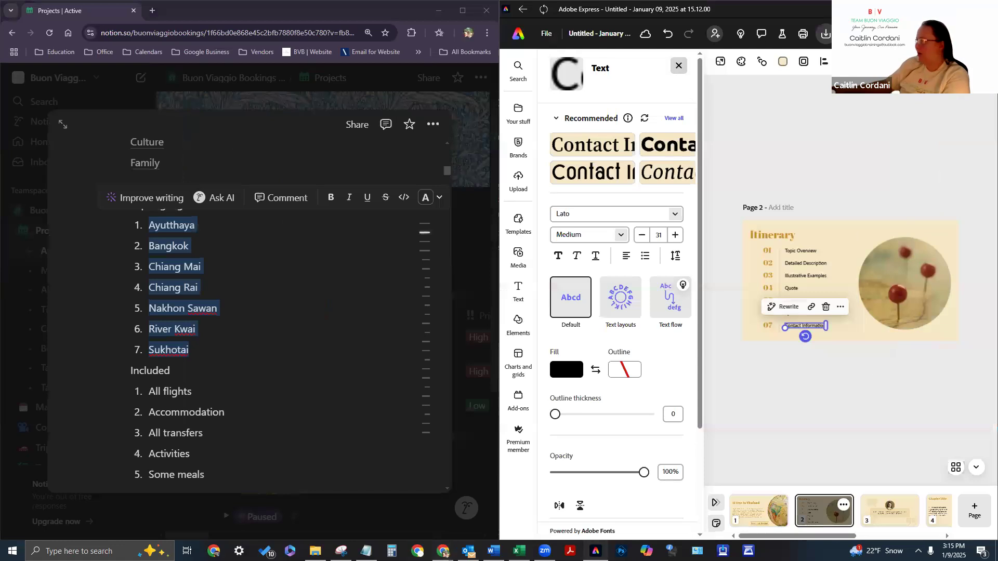
click(679, 66)
click(679, 65)
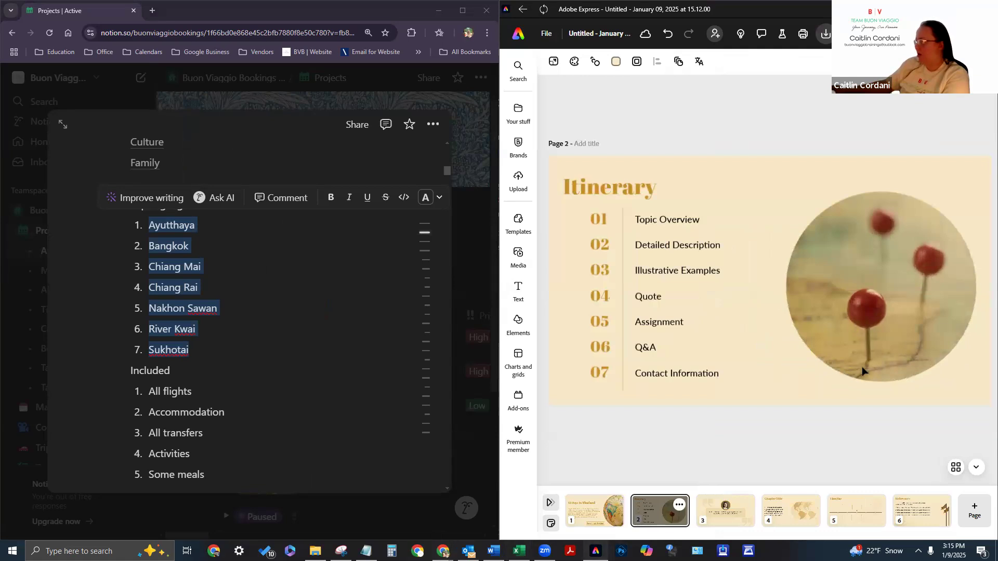
Copy "Ayutthaya" from the Notion trip highlights and select the "Topic Overview" entry on the Itinerary page
click(205, 228)
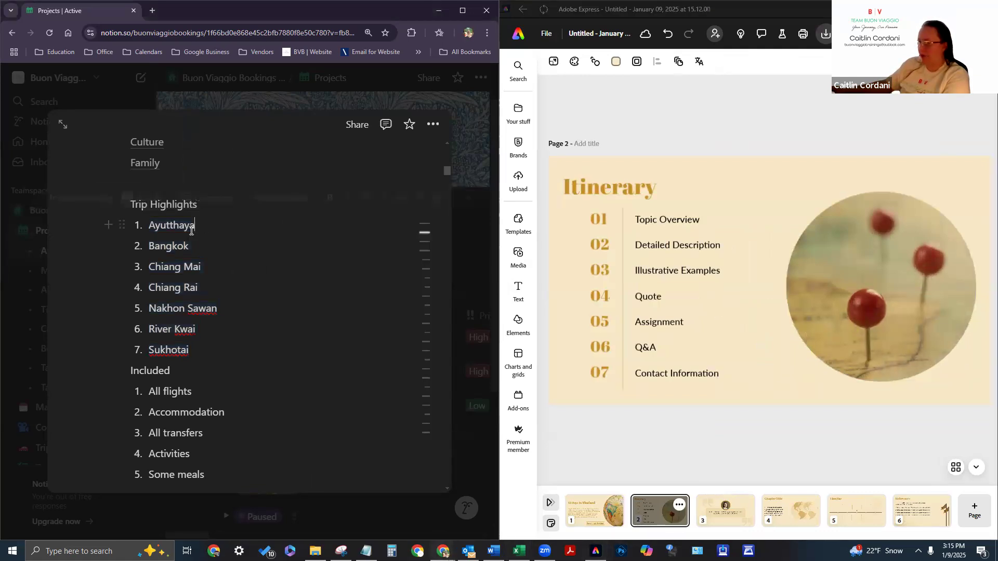
shift+click(152, 224)
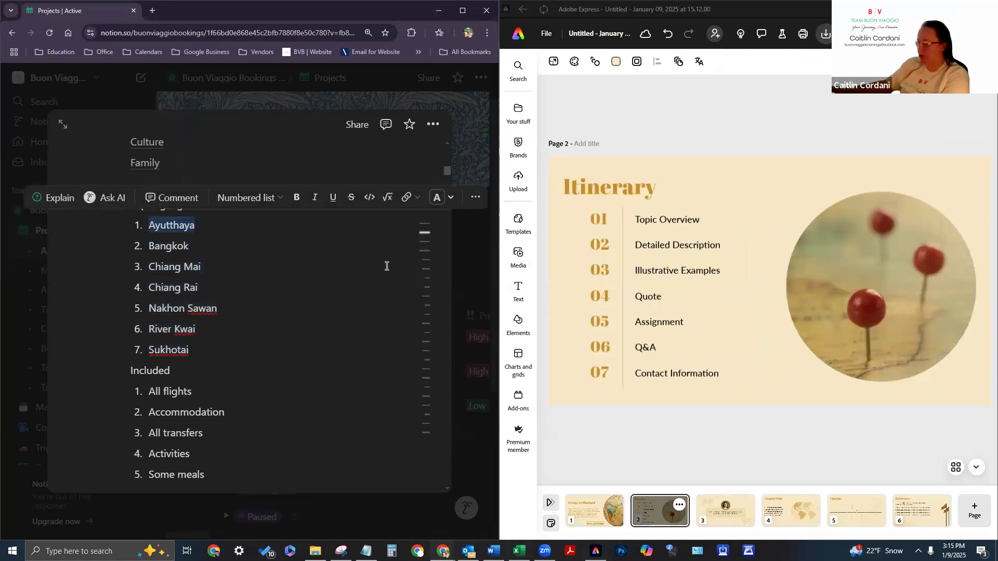
click(684, 217)
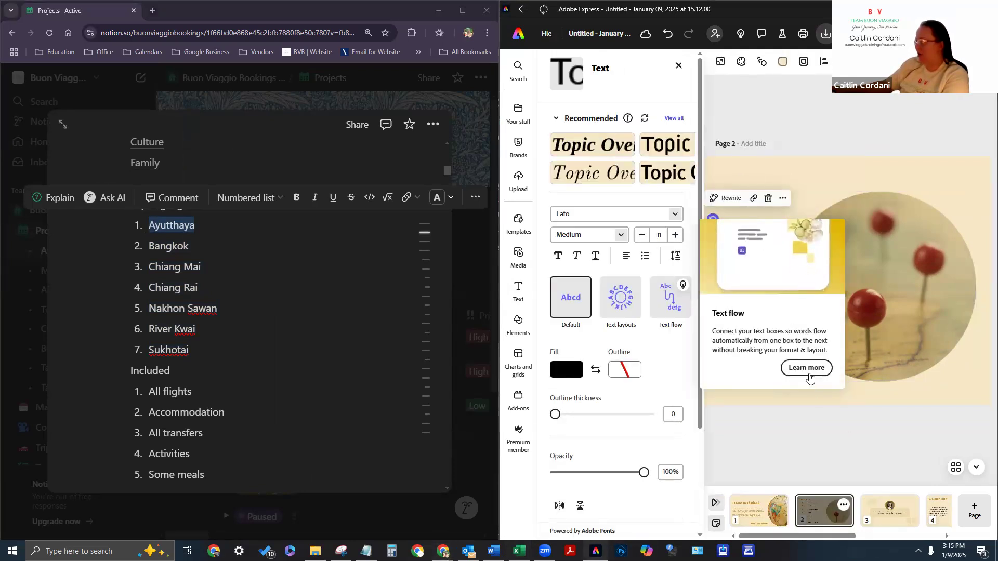
click(807, 368)
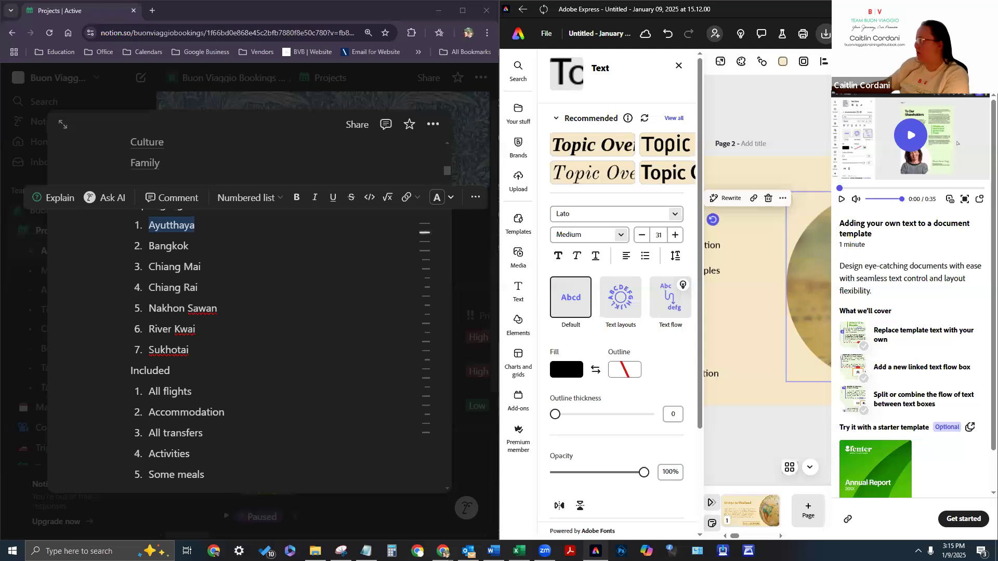
click(834, 365)
click(754, 410)
click(675, 227)
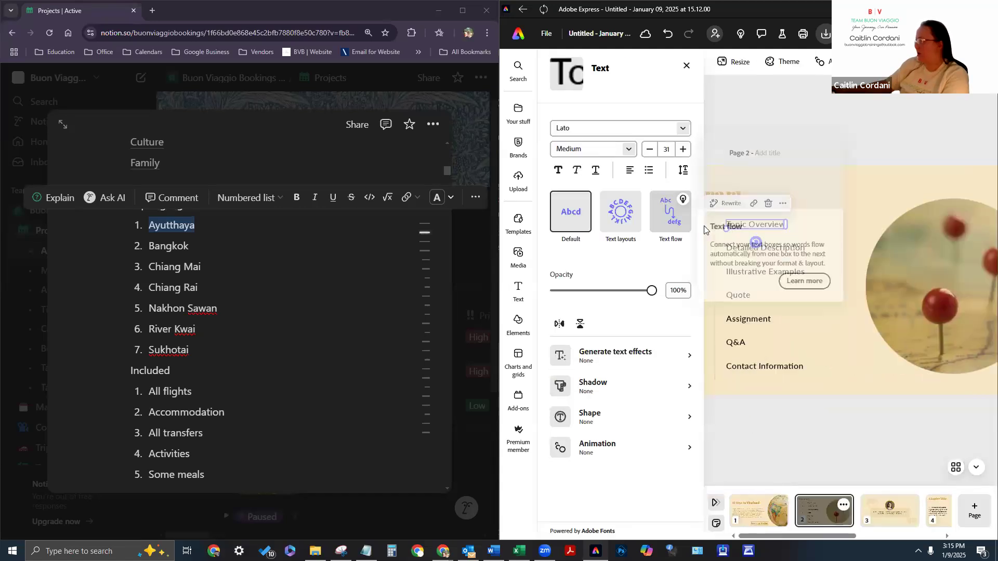
click(783, 429)
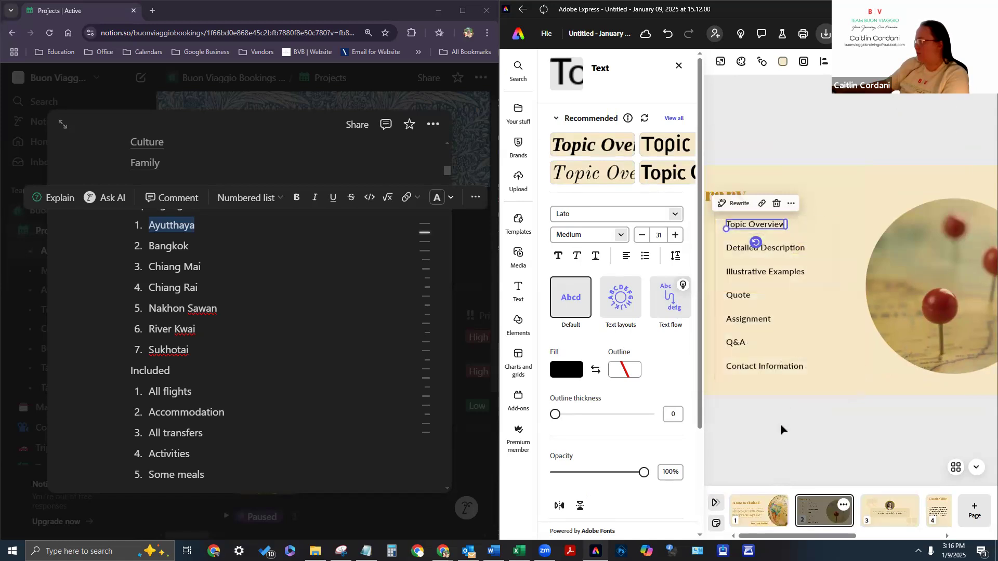
key(ctrl+v)
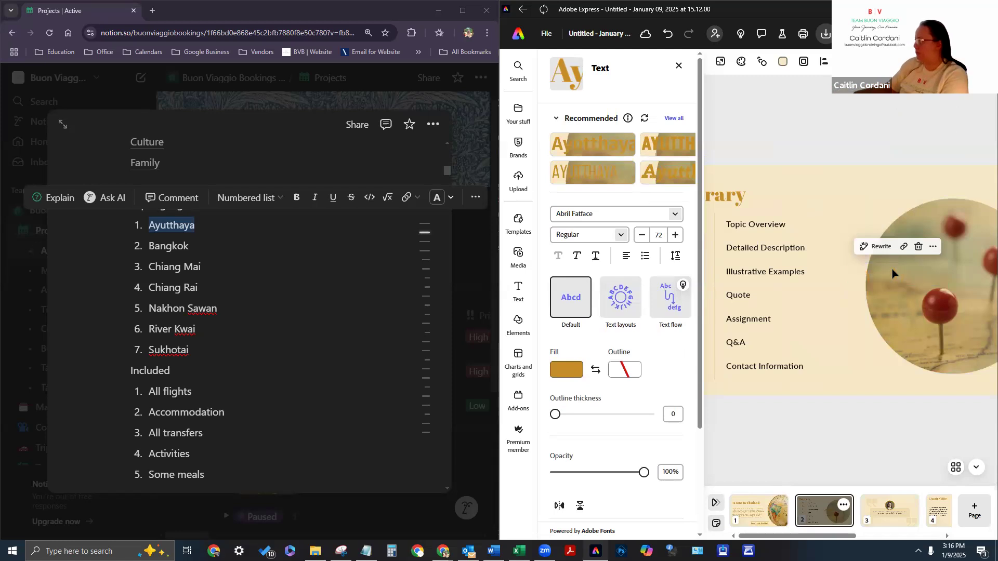
key(Delete)
Replace the first itinerary entry, "Topic Overview", with "Ayutthaya"
click(678, 222)
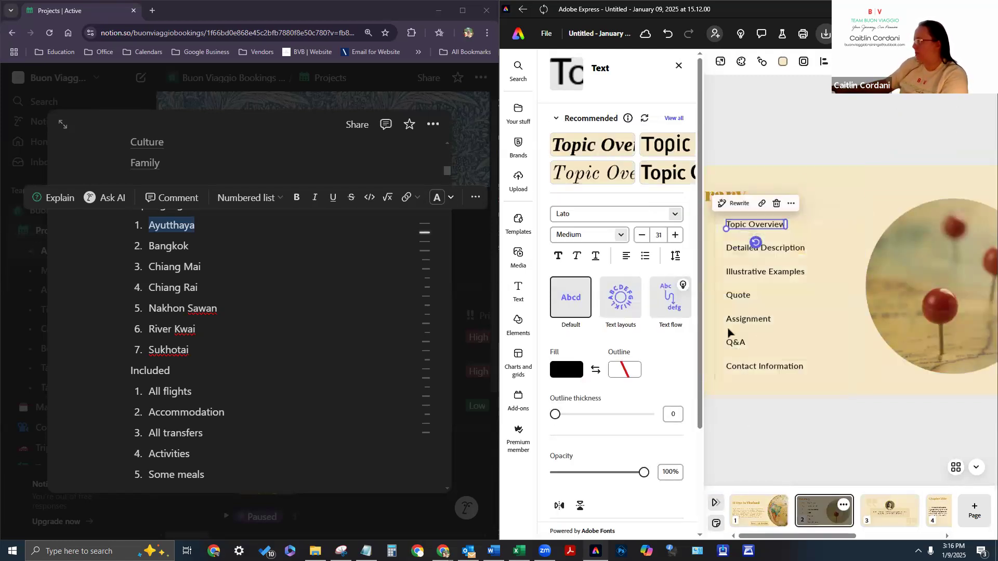
double_click(754, 226)
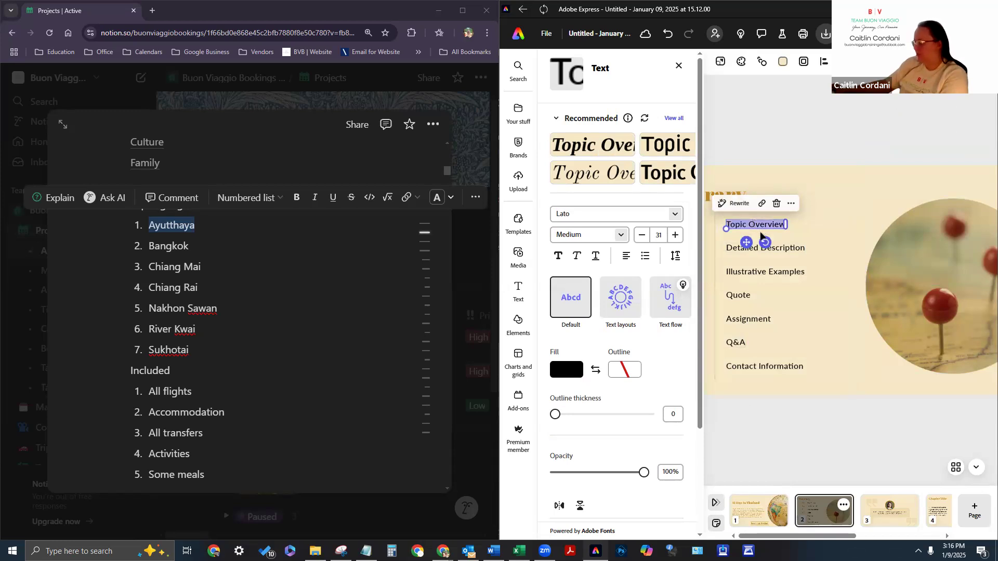
text(Ayutthaya)
Copy "Bangkok" from the Notion trip highlights and paste it over the second itinerary entry, "Detailed Description"
click(200, 254)
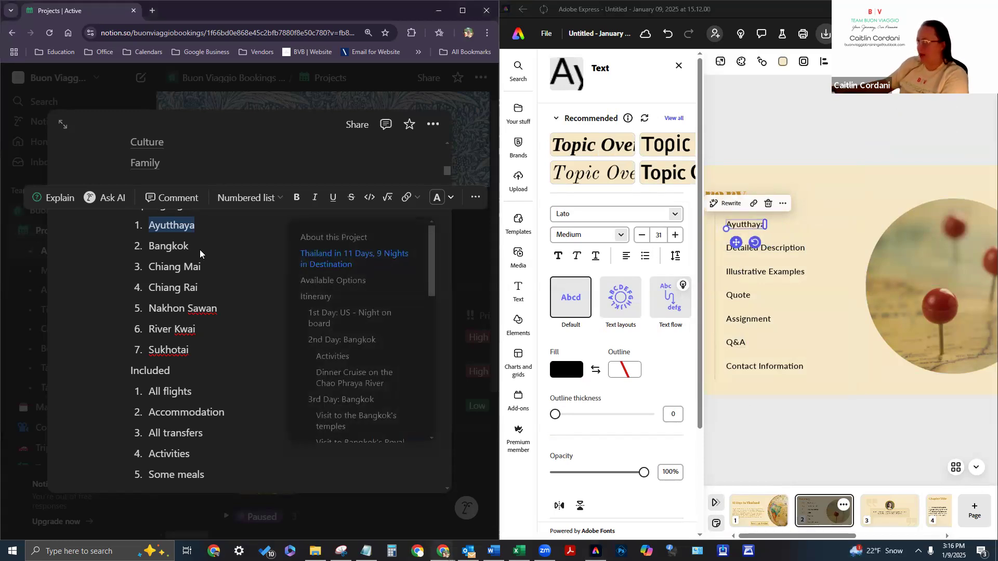
click(152, 240)
double_click(153, 240)
key(ctrl+c)
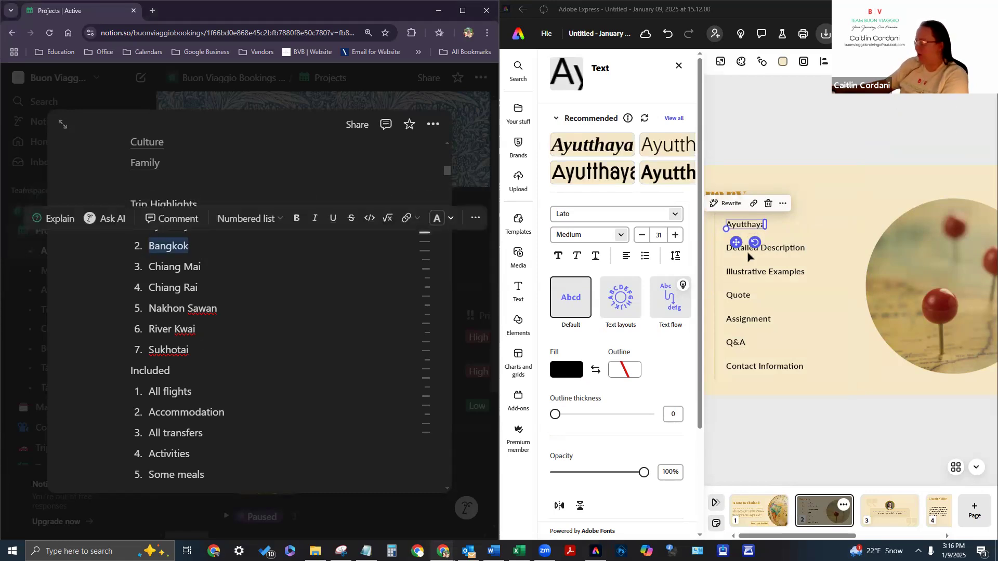
click(757, 249)
double_click(757, 251)
key(ctrl+v)
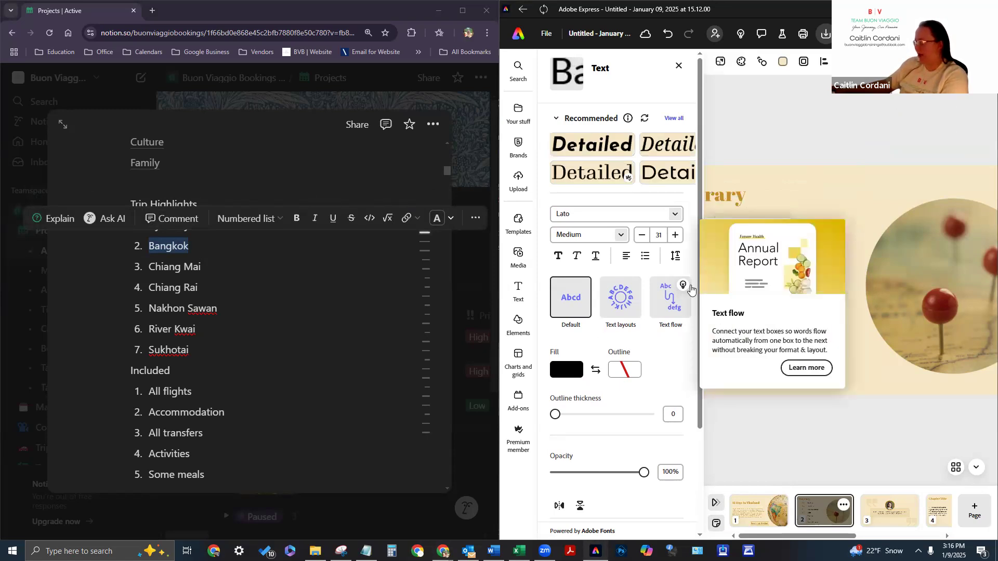
Copy "Chiang Mai" from the Notion trip highlights and paste it over the third itinerary entry, "Illustrative Examples"
click(224, 267)
drag(147, 269, 145, 268)
key(ctrl+c)
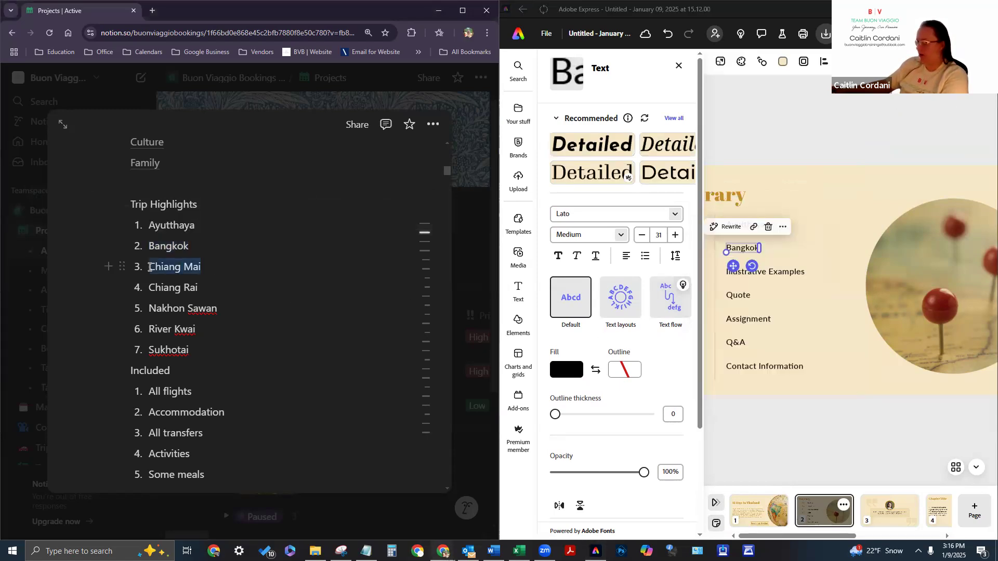
click(763, 277)
click(756, 281)
key(ctrl+v)
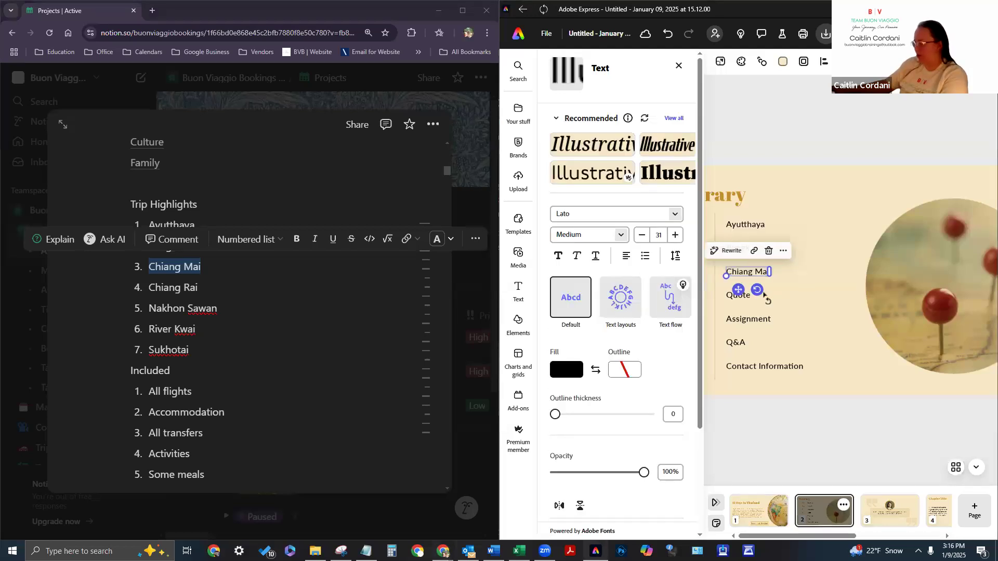
Copy "Chiang Rai" from the Notion trip highlights and paste it over the fourth itinerary entry, "Quote"
click(238, 304)
drag(148, 287, 197, 287)
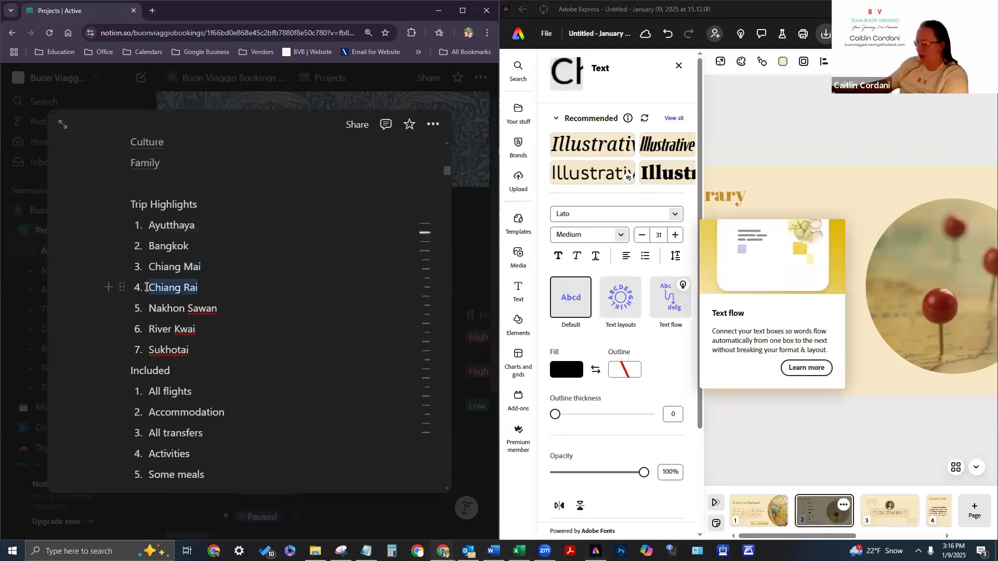
key(ctrl+c)
click(747, 272)
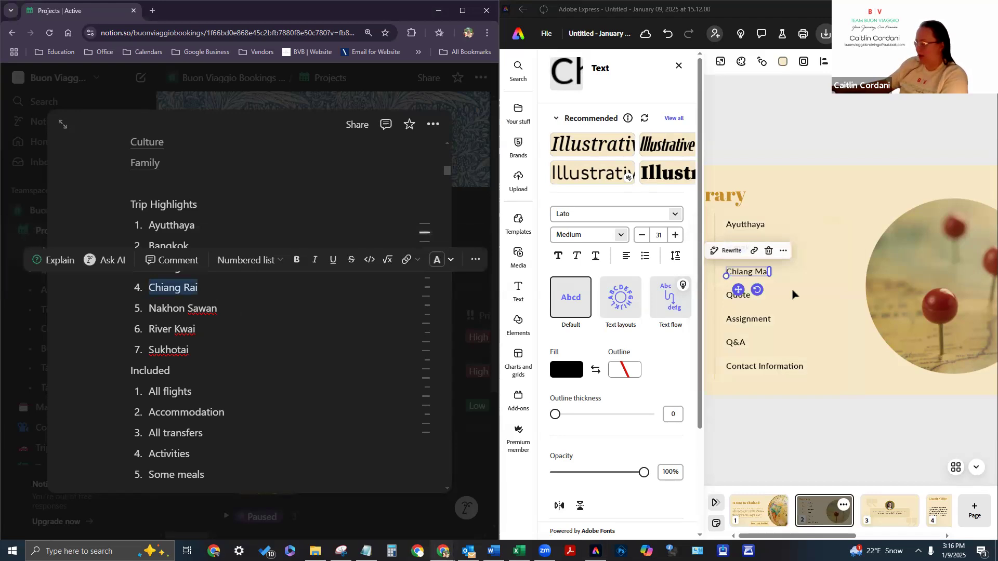
click(737, 297)
click(737, 297)
key(ctrl+v)
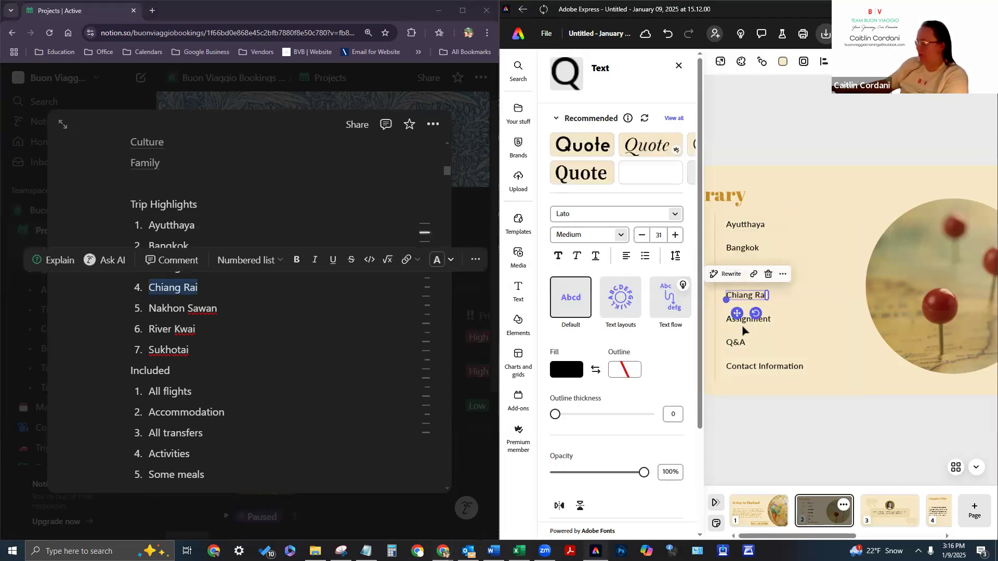
Copy "Nakhon Sawan" from the Notion trip highlights and paste it over the fifth itinerary entry, "Assignment"
click(238, 309)
drag(146, 309, 149, 310)
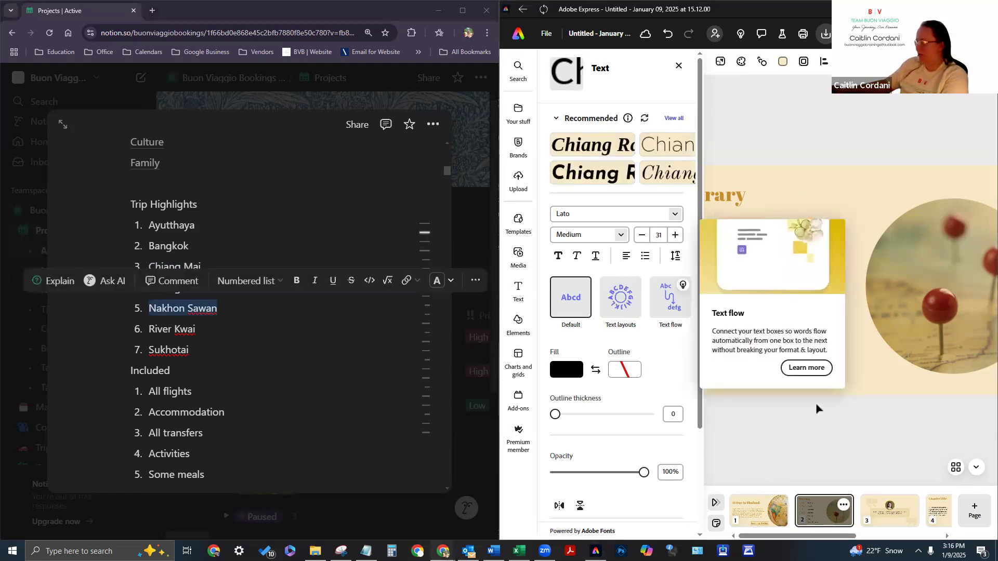
click(754, 320)
double_click(753, 321)
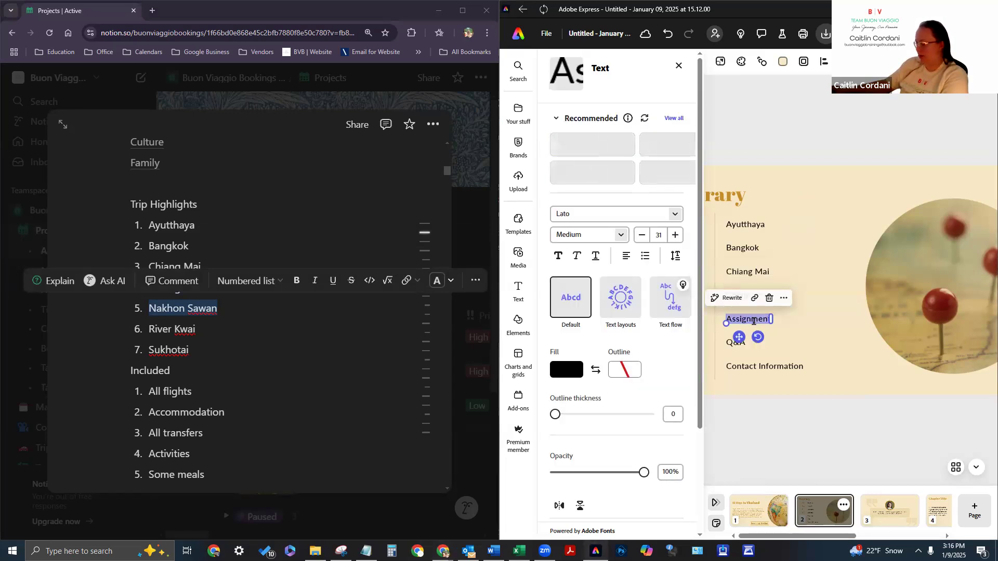
key(ctrl+v)
Copy "River Kwai" from the Notion trip highlights and paste it over the sixth itinerary entry, "Q&A"
click(200, 330)
drag(194, 329, 148, 329)
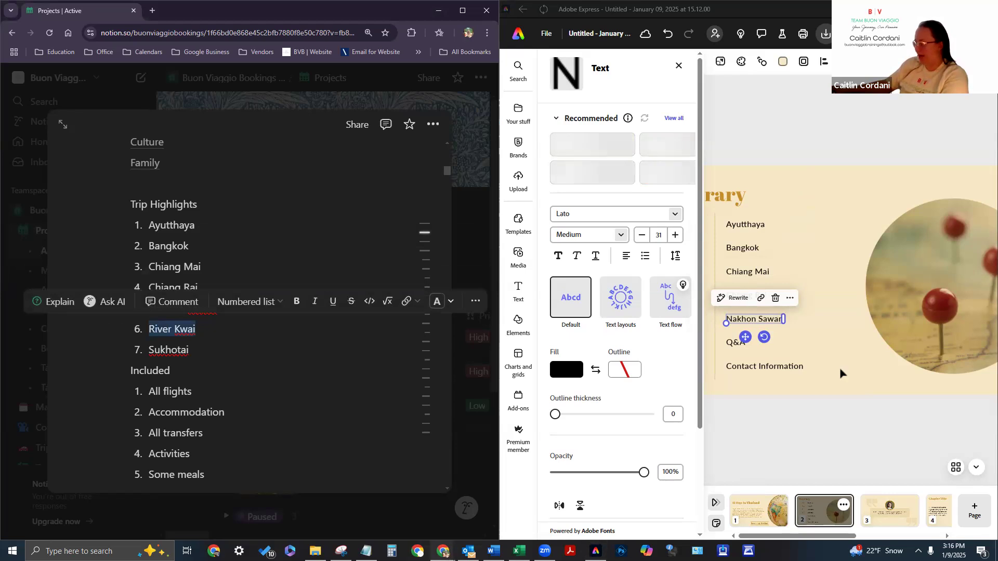
double_click(733, 343)
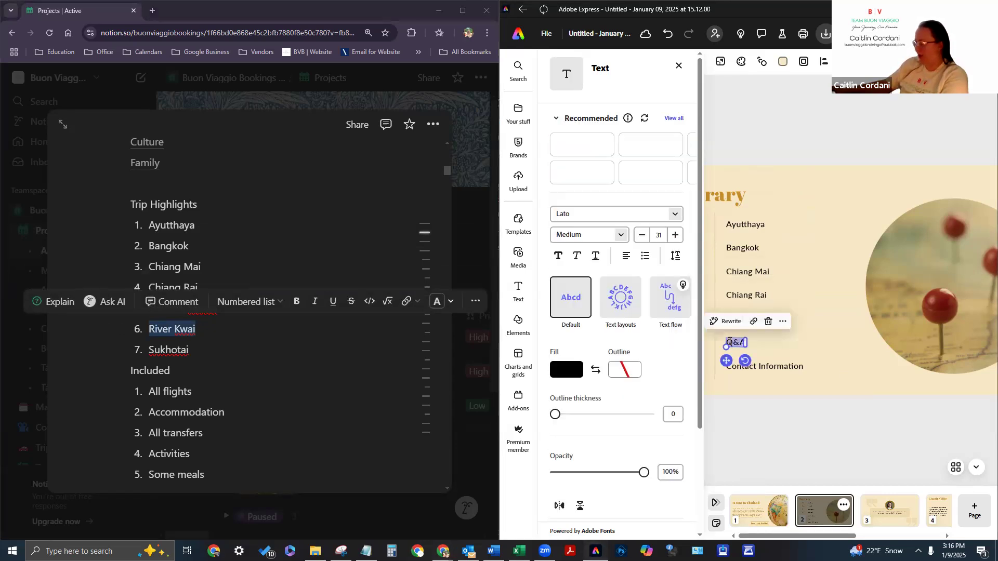
key(ctrl+v)
Copy "Sukhotai" from the Notion trip highlights and paste it over the seventh itinerary entry, "Contact Information"
drag(194, 350, 150, 350)
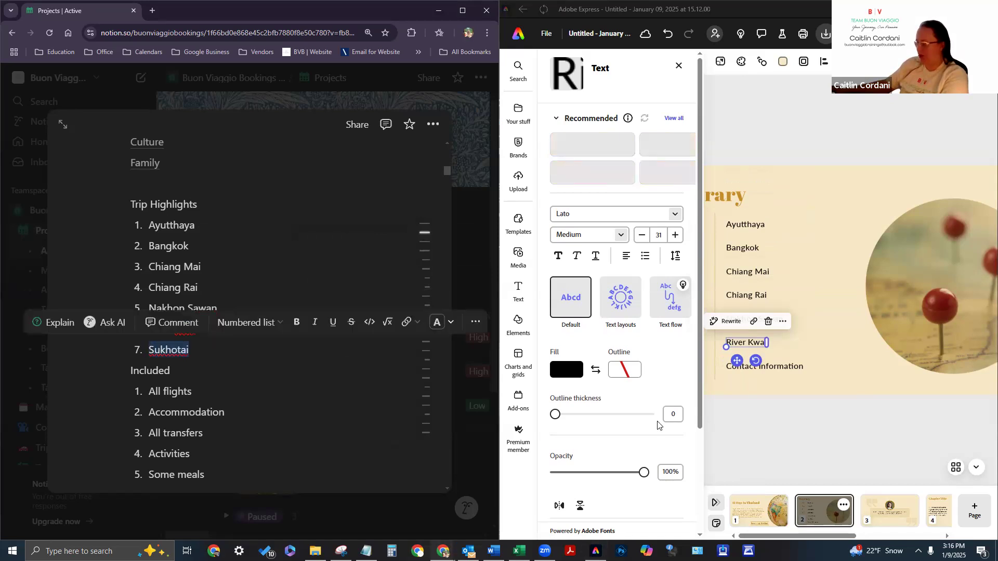
click(762, 367)
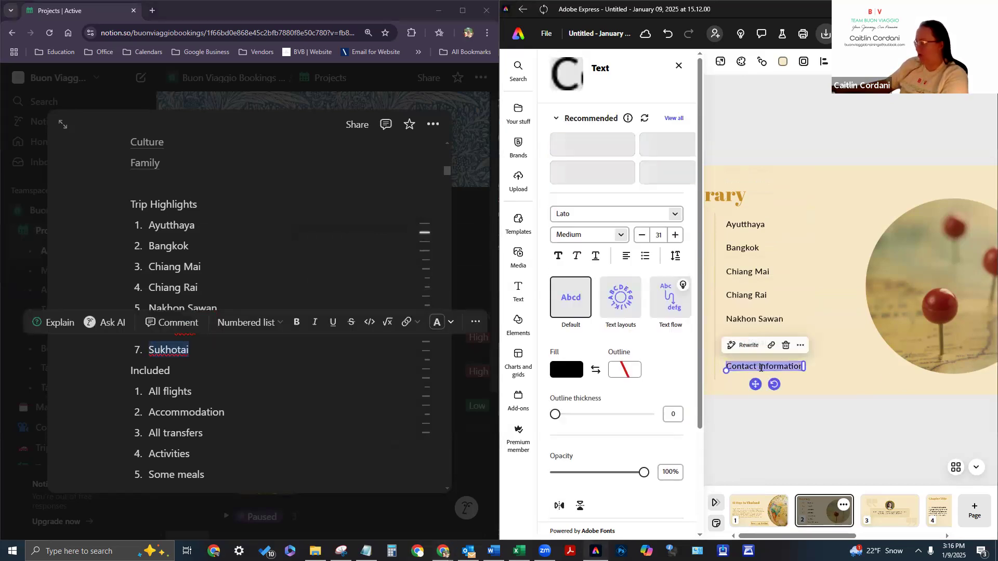
double_click(762, 367)
key(ctrl+v)
click(827, 434)
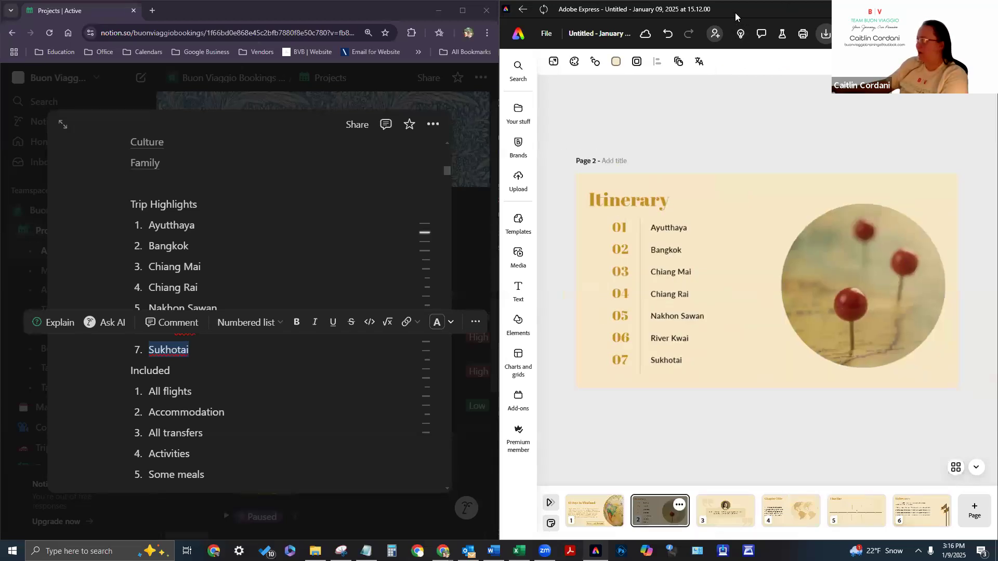
Maximize the presentation window and delete all the template quote content from page 3
double_click(536, 3)
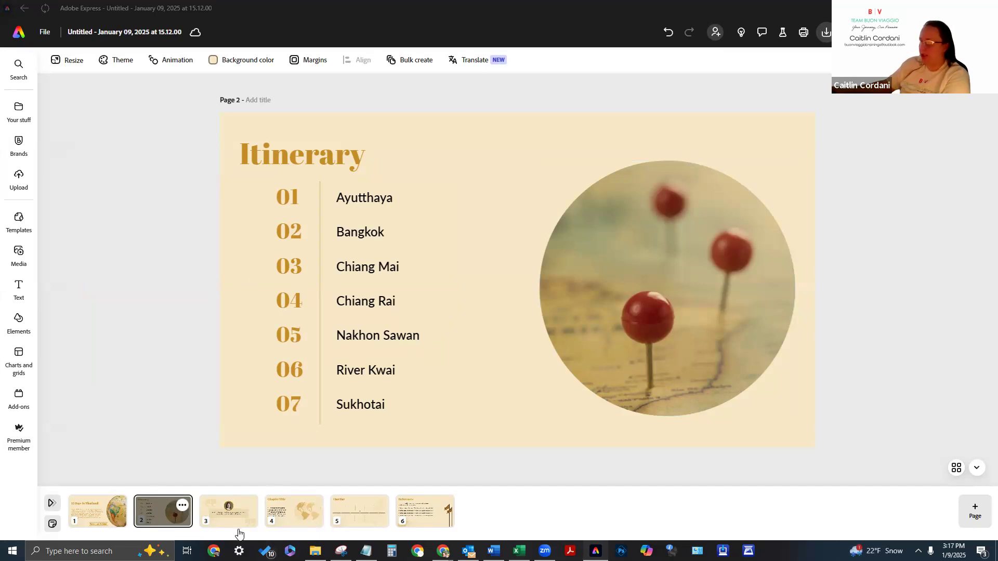
click(242, 508)
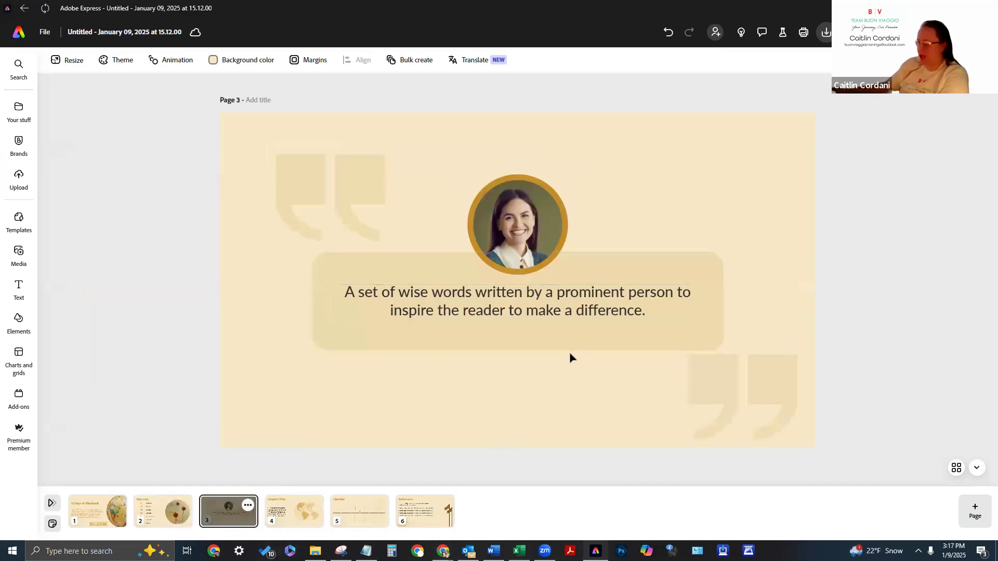
key(ctrl+a)
key(Delete)
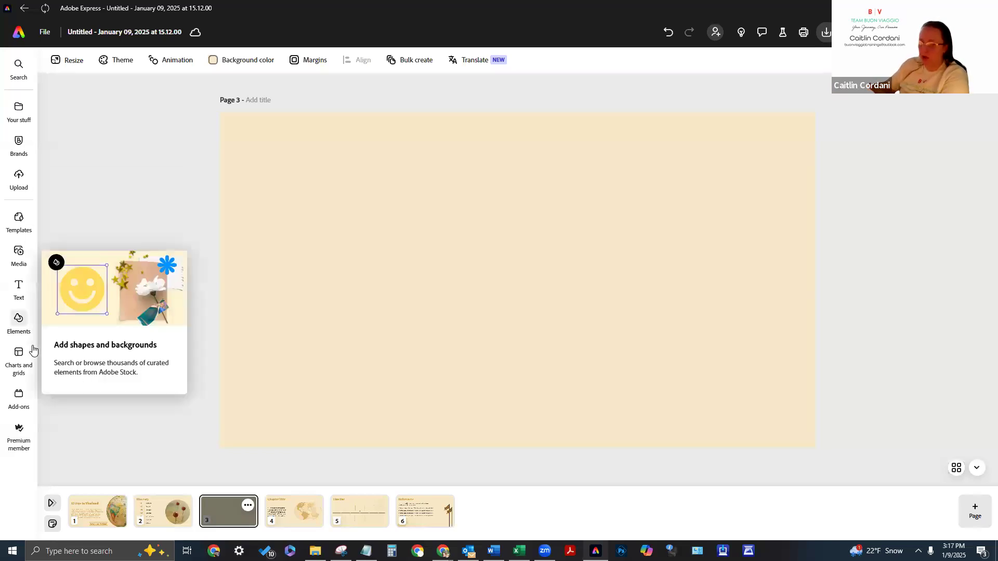
Open the full collection of photo grid layouts for the empty page 3
click(18, 319)
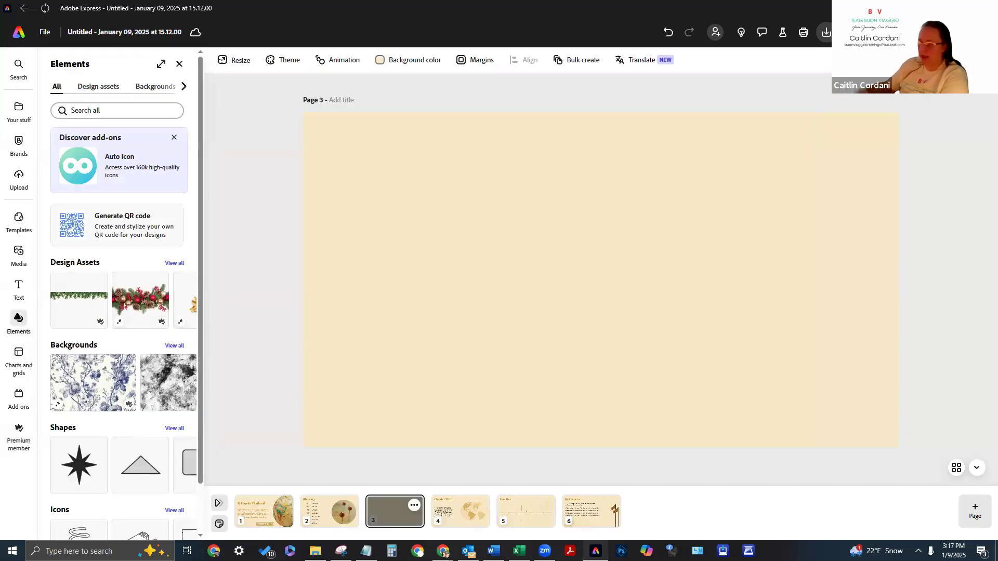
click(20, 362)
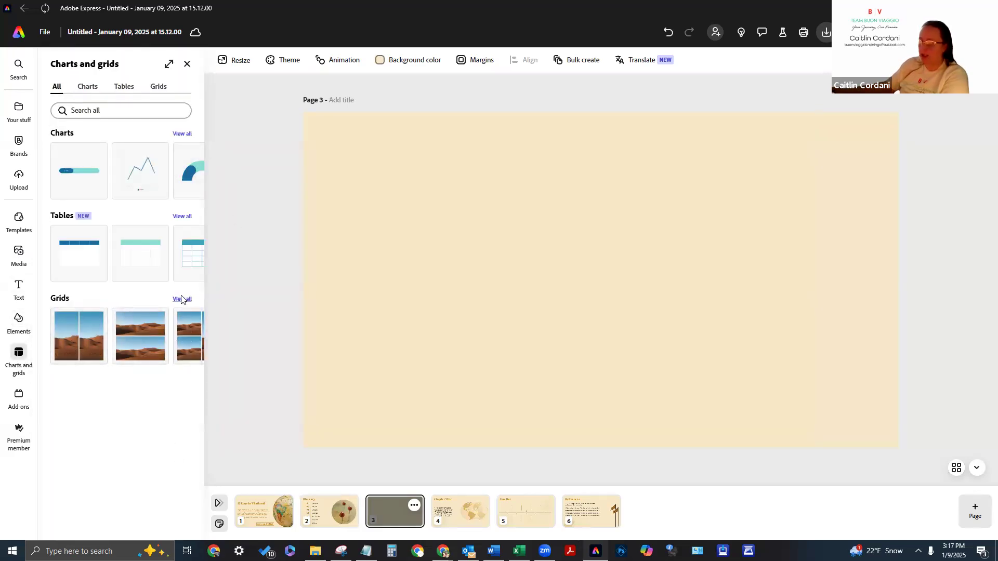
click(181, 299)
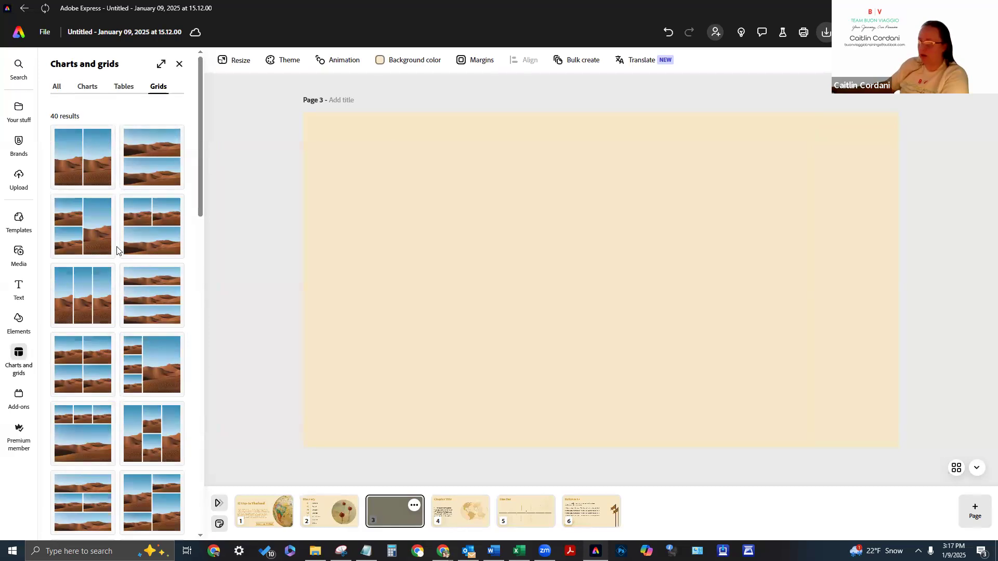
scroll(115, 357, down, 3)
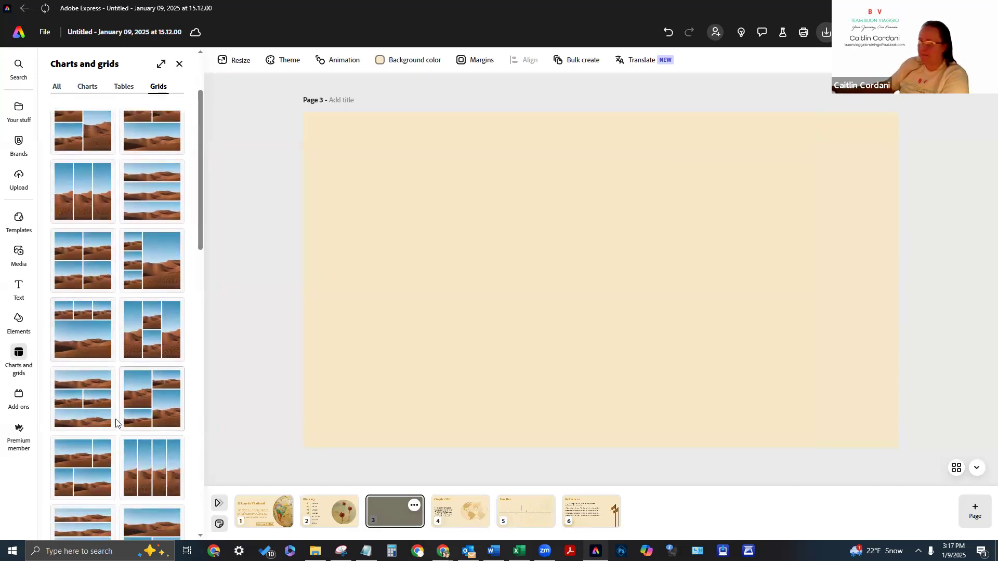
scroll(78, 374, down, 1)
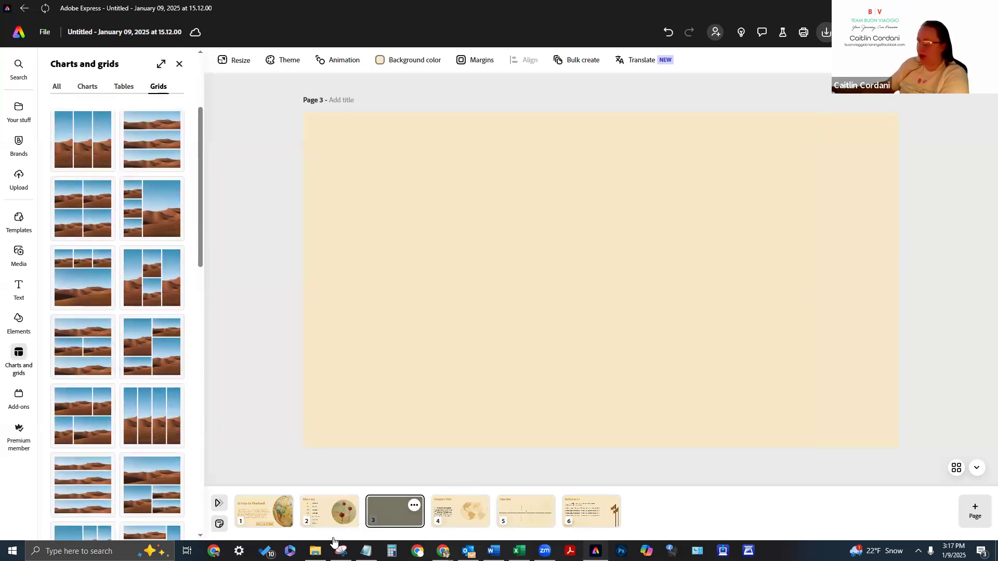
Switch to File Explorer and review how the accommodation, excursion and general trip images in the Thailand folder are named by day
click(316, 551)
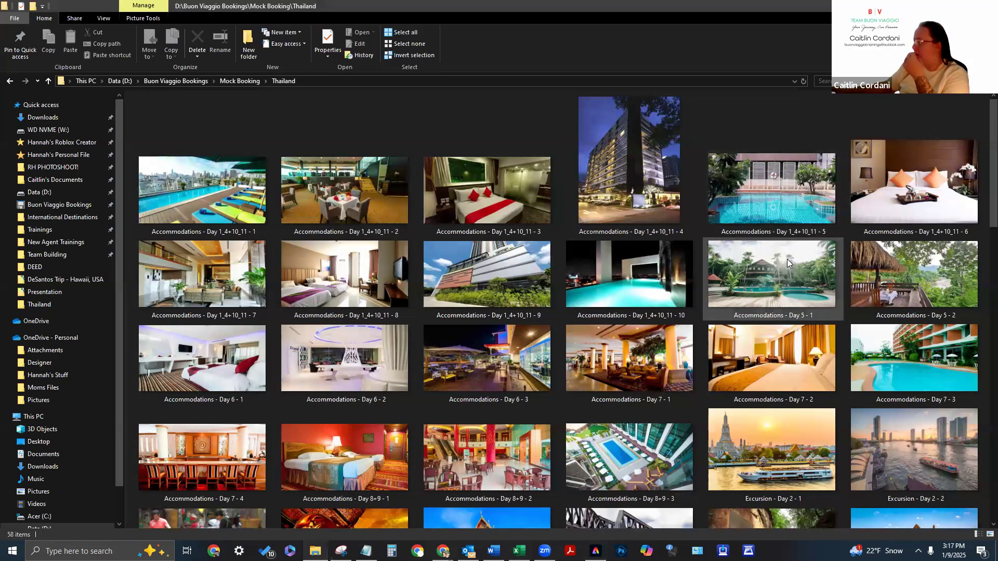
scroll(787, 259, down, 5)
scroll(821, 313, down, 5)
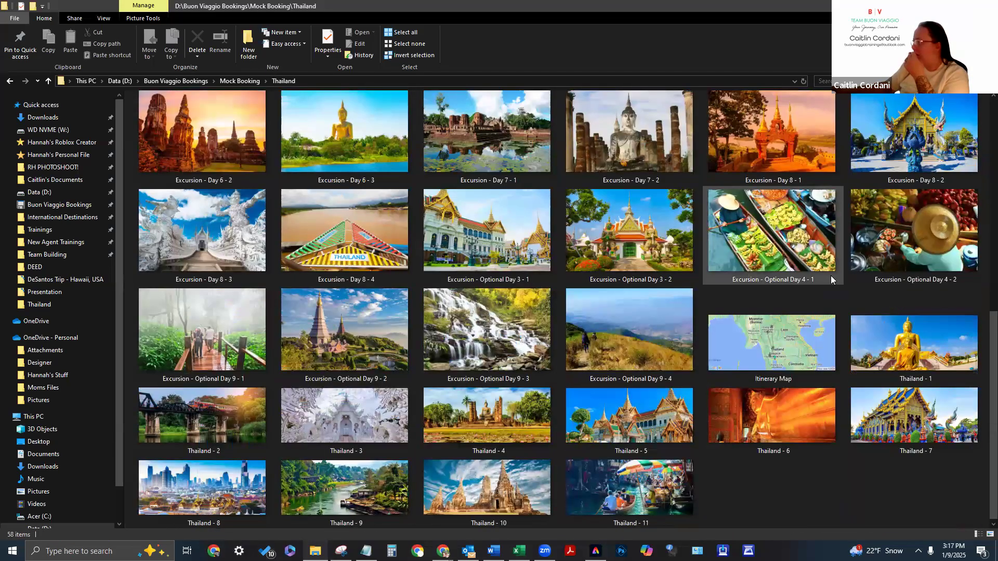
scroll(902, 181, up, 10)
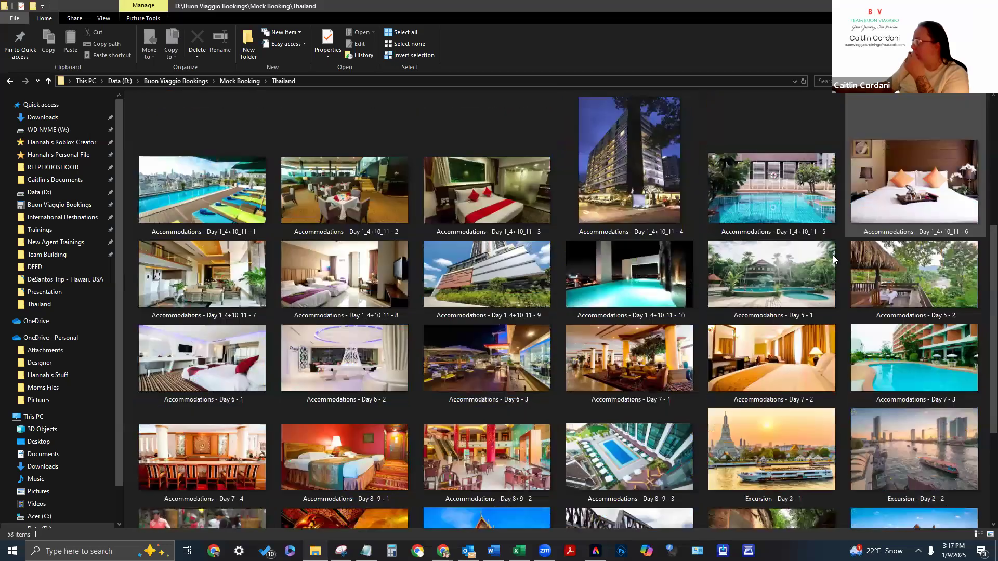
double_click(905, 192)
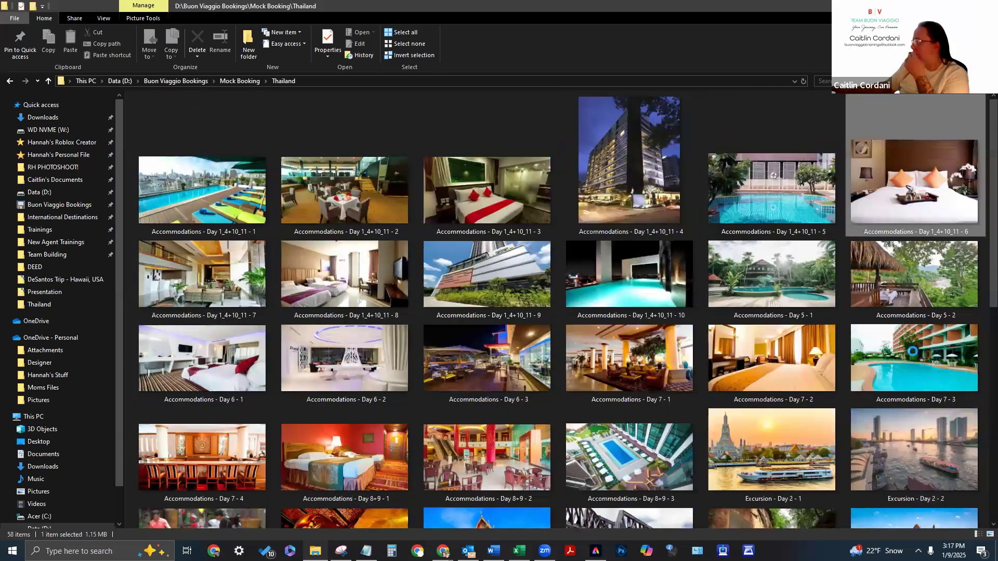
right_click(842, 321)
key(Escape)
click(829, 326)
scroll(829, 326, down, 5)
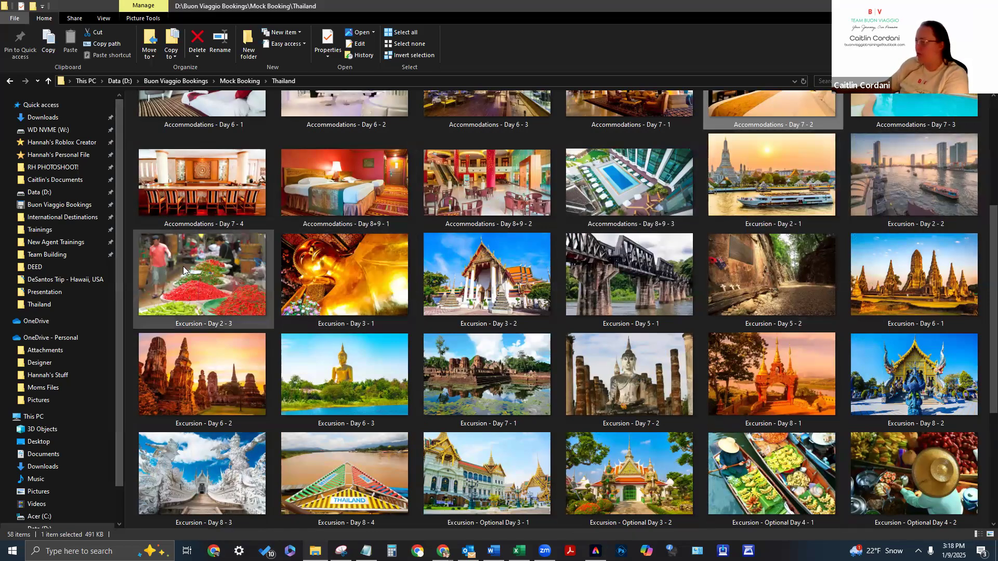
scroll(211, 394, up, 5)
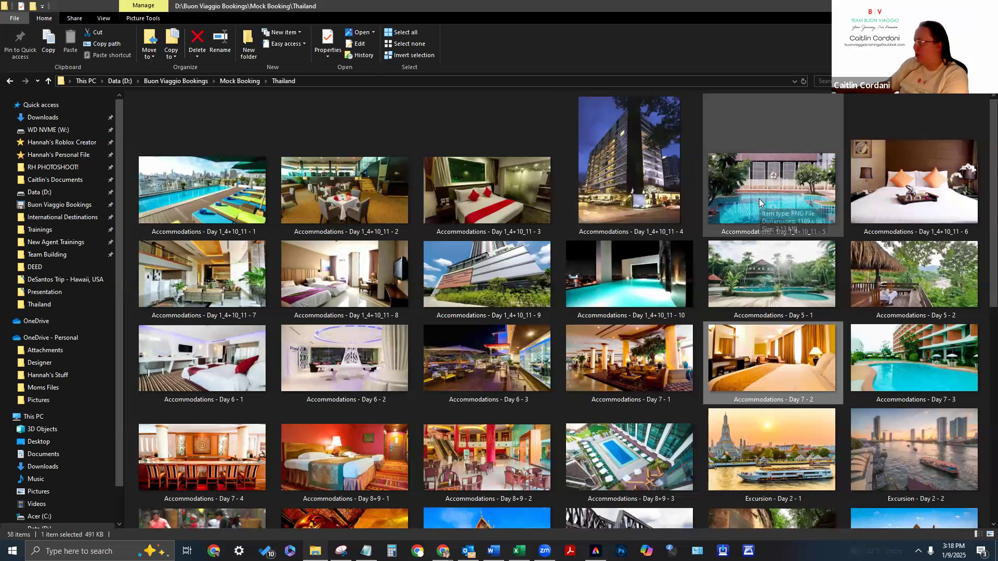
scroll(759, 198, down, 5)
scroll(742, 203, up, 5)
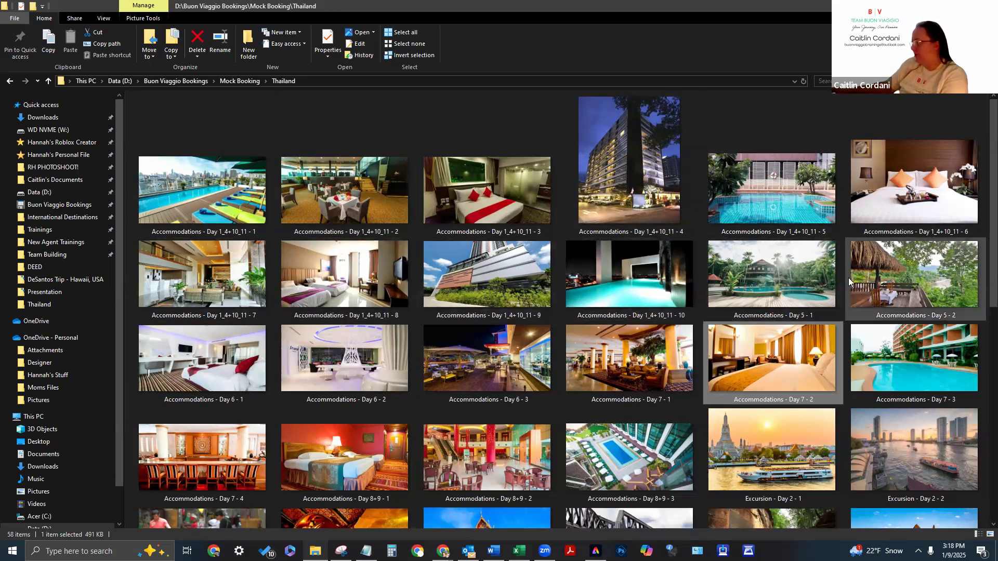
scroll(915, 275, down, 5)
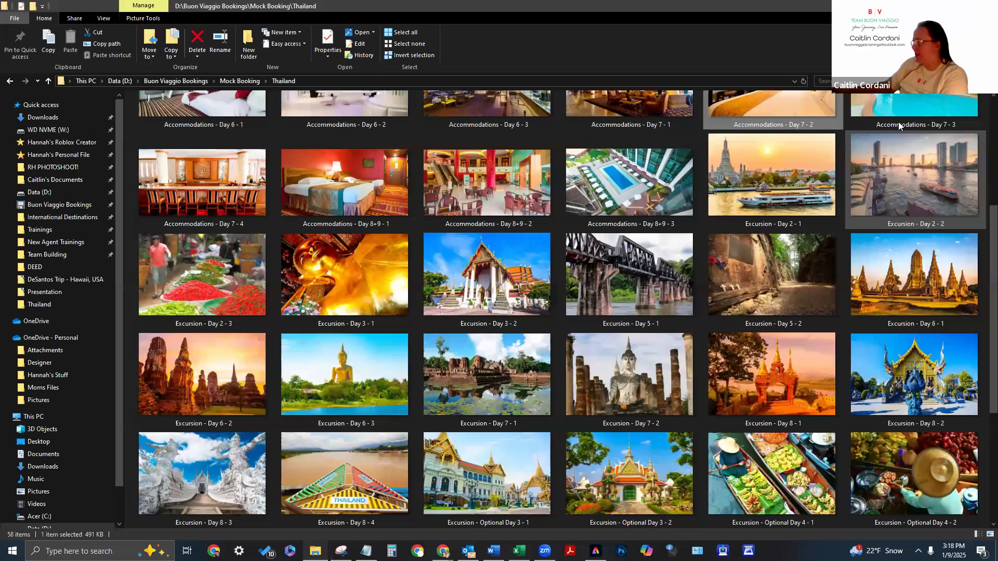
scroll(896, 166, up, 5)
drag(890, 221, 898, 302)
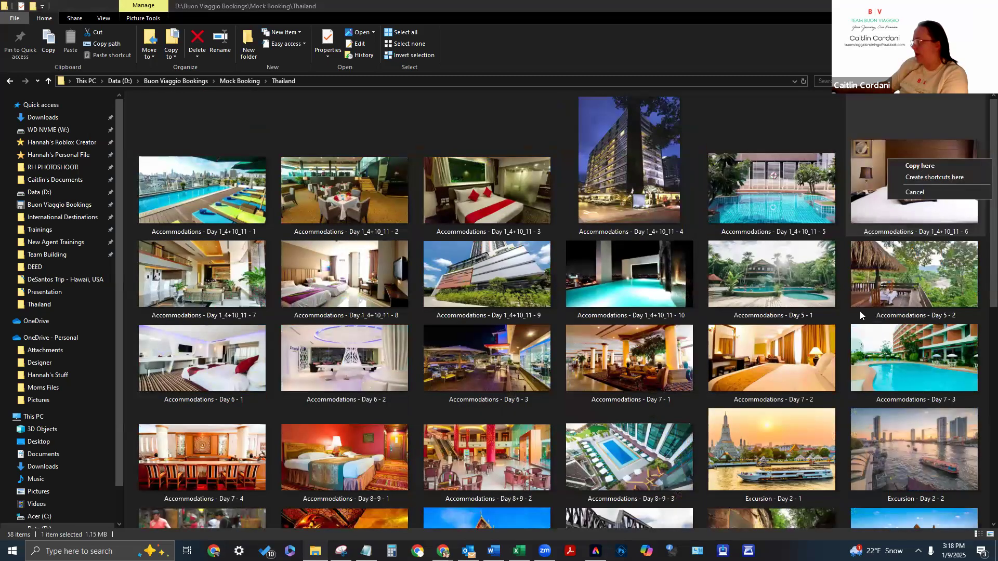
key(Escape)
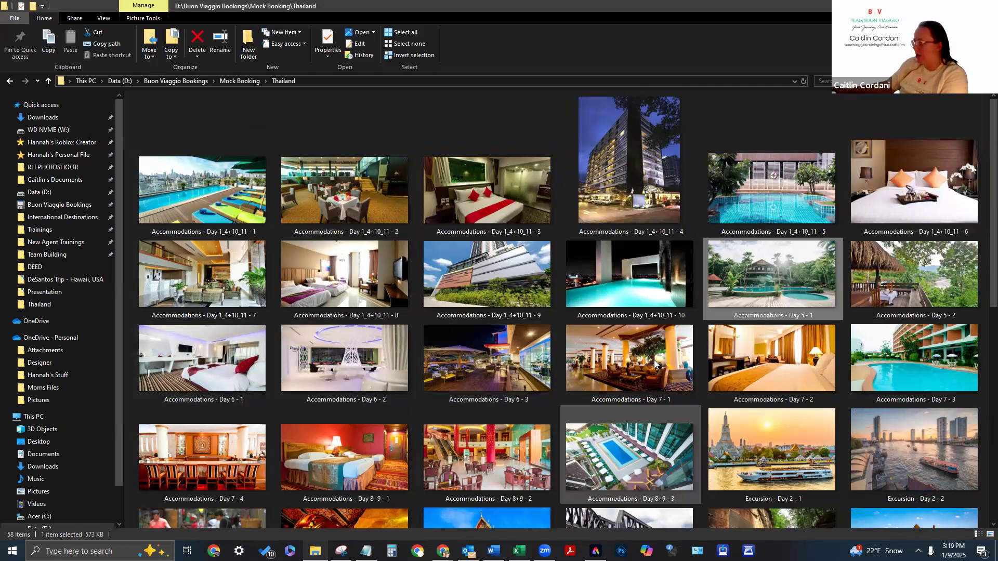
scroll(633, 311, down, 5)
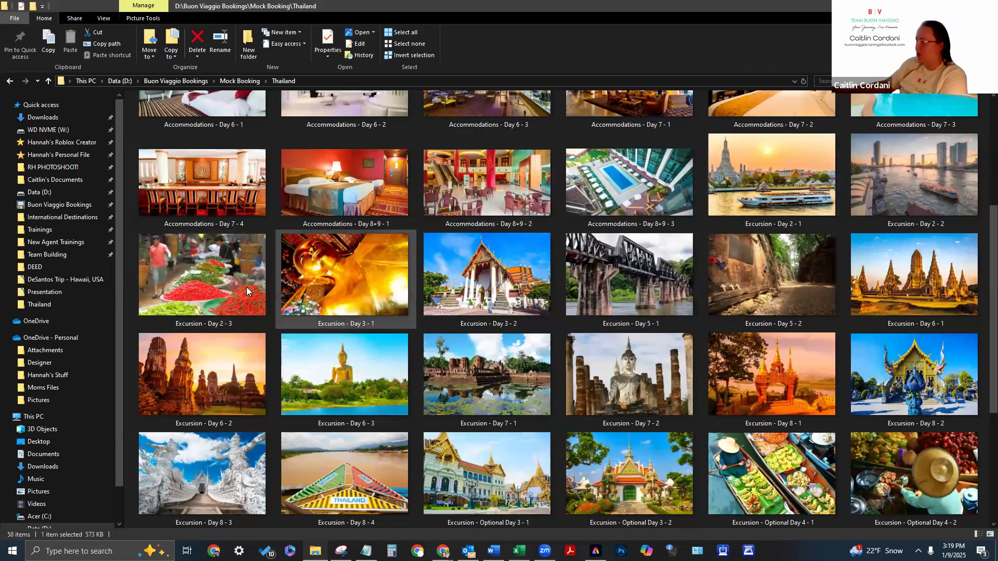
scroll(205, 312, up, 5)
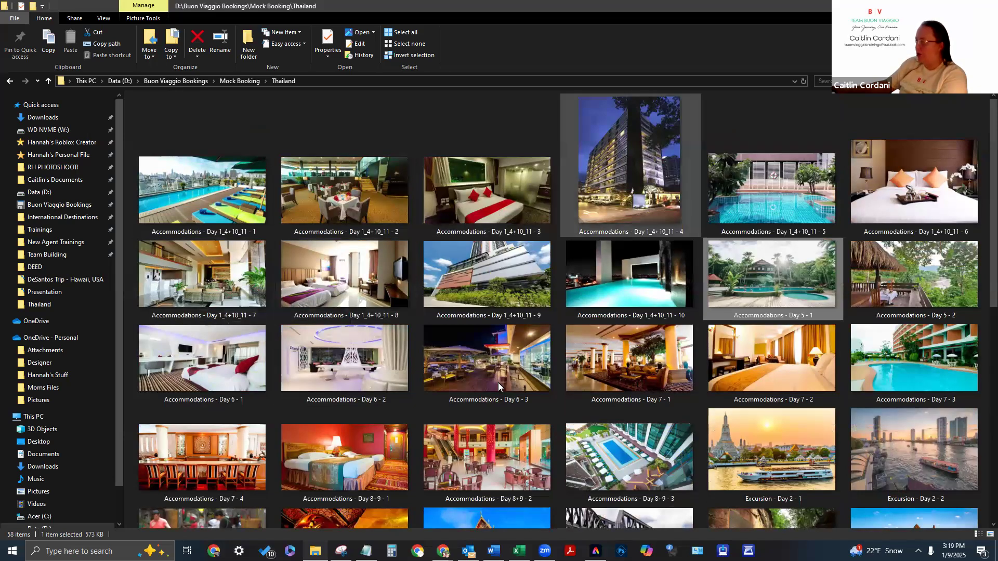
Switch back to Adobe Express, insert a five-image grid with three images between two wide ones, and set it as page 3's background
click(596, 551)
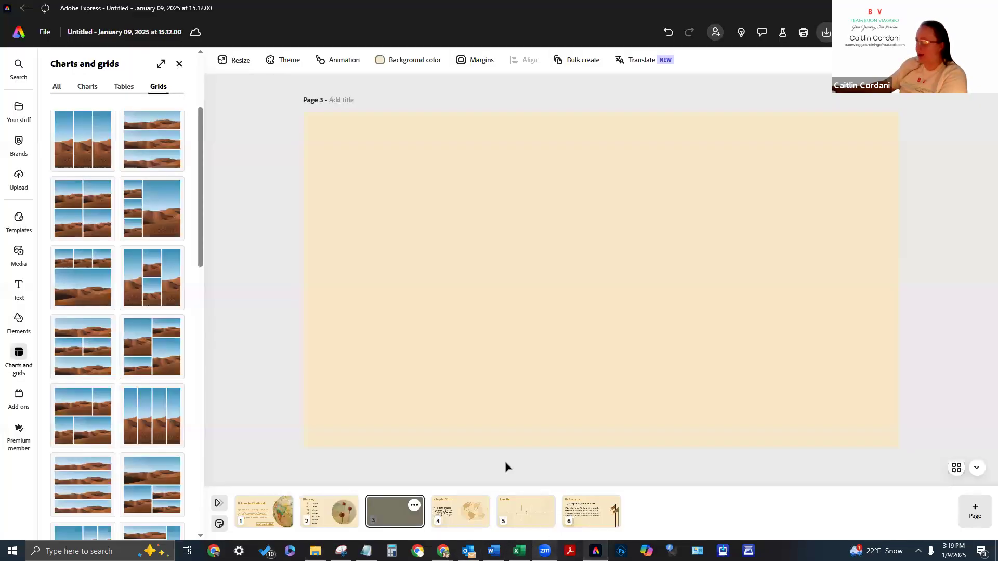
scroll(73, 486, down, 8)
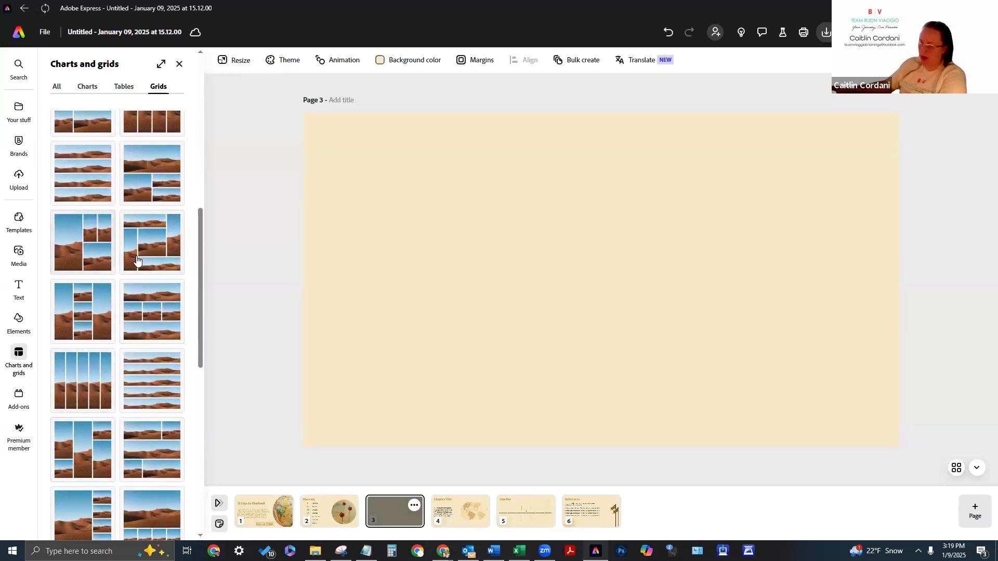
scroll(136, 260, down, 1)
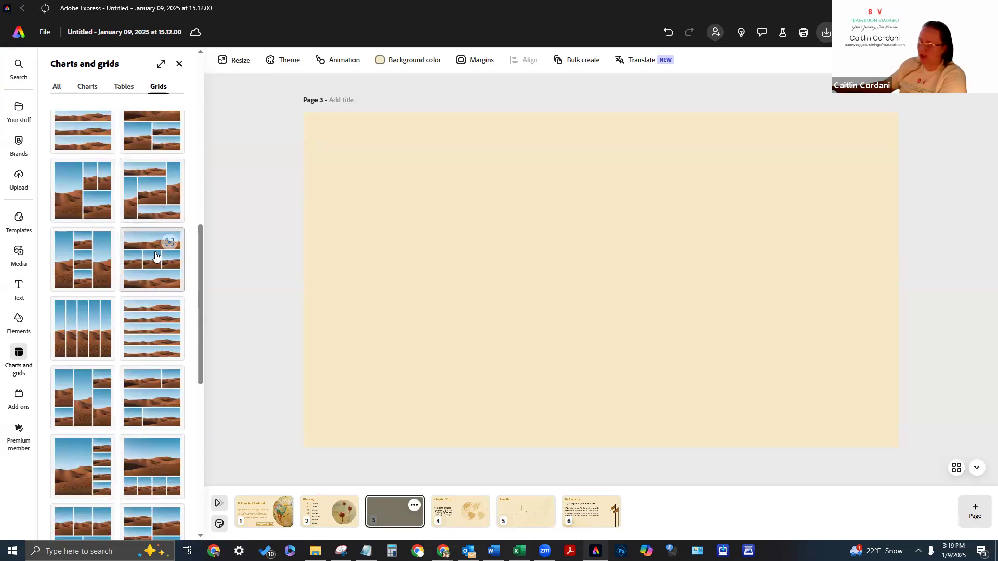
click(142, 281)
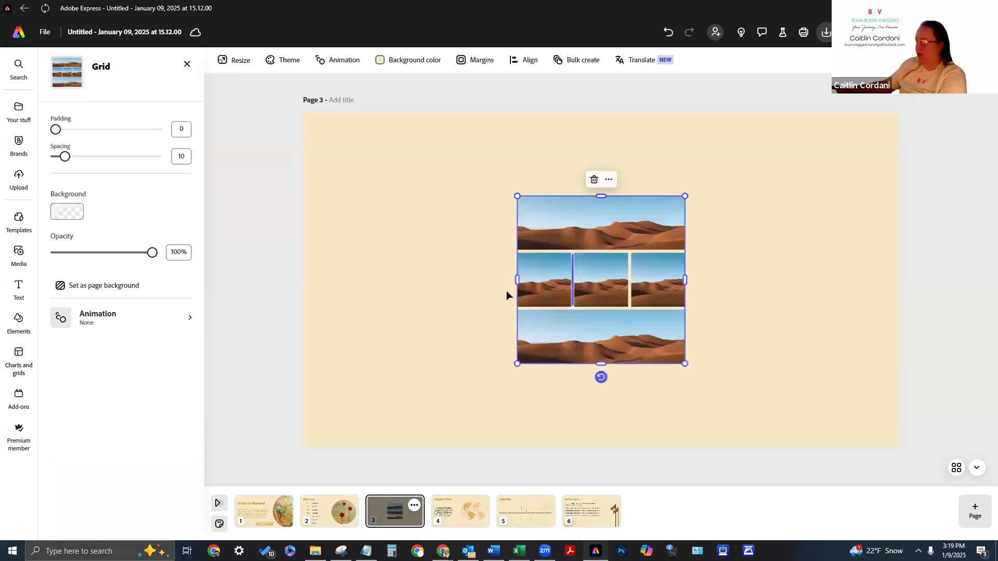
click(105, 287)
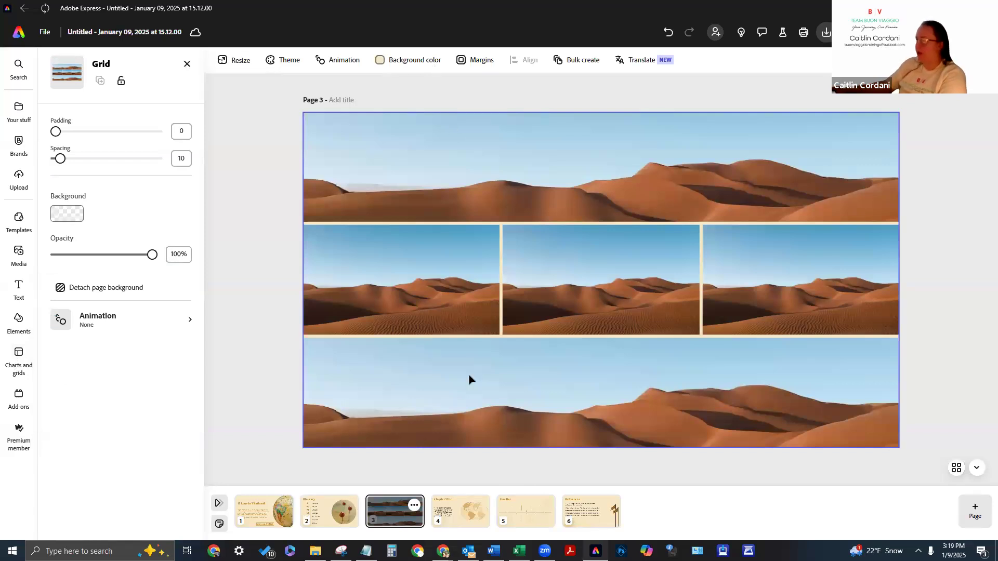
click(429, 321)
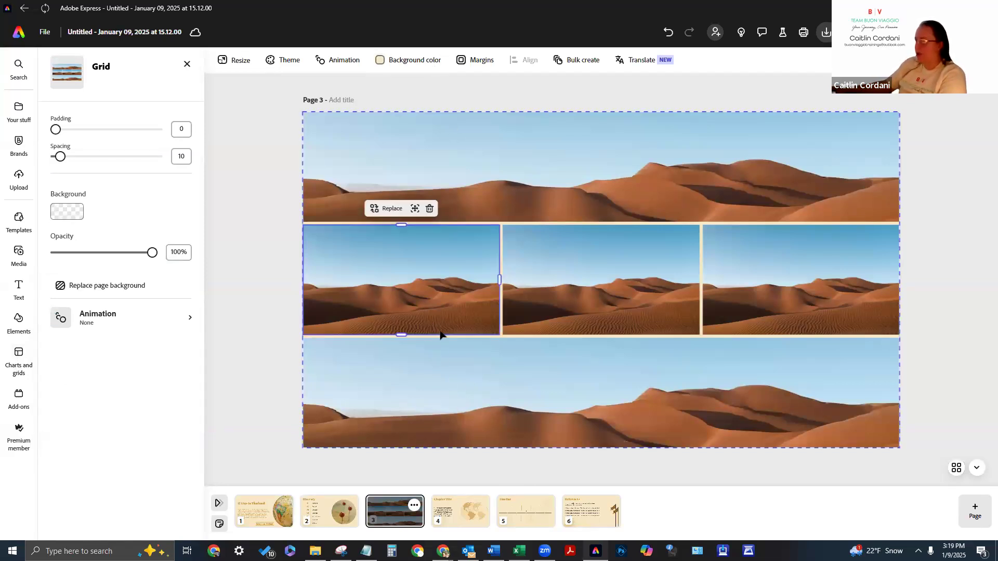
mouse_move(400, 329)
mouse_down()
mouse_move(401, 310)
mouse_move(395, 349)
mouse_move(393, 334)
mouse_up()
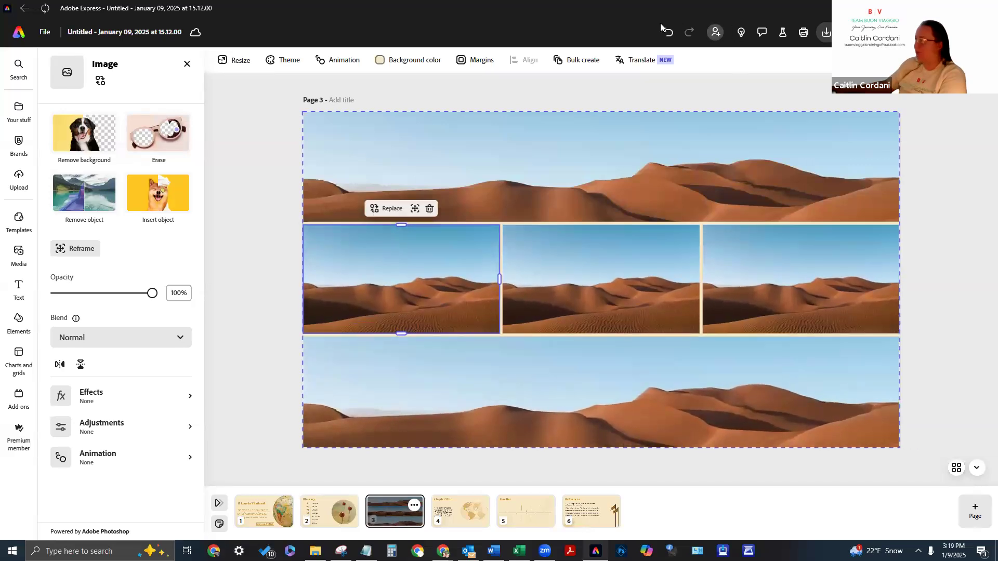
Replace the grid's top wide image with Excursion - Day 2 - 1 from the Mock Booking Thailand folder
click(530, 149)
click(597, 99)
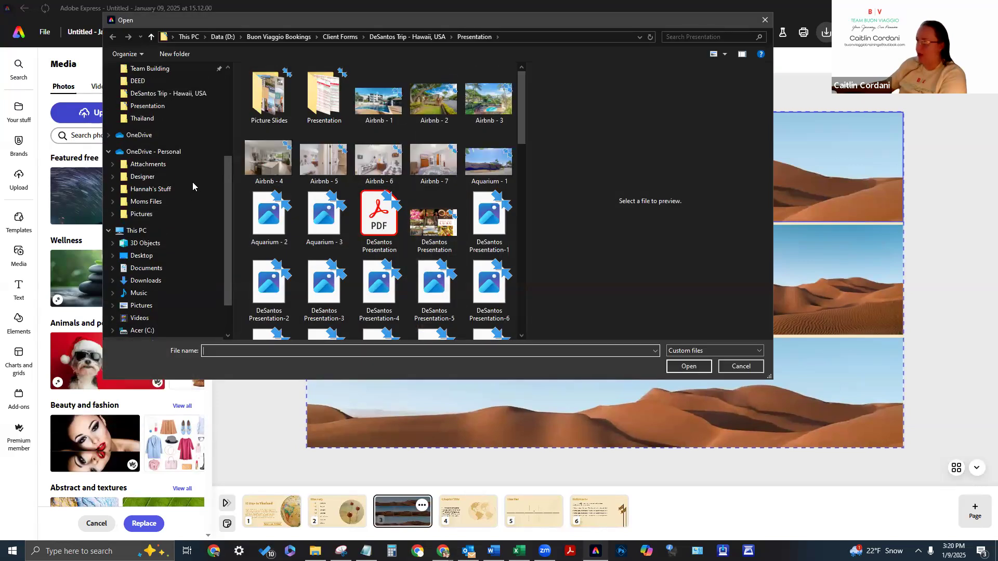
scroll(187, 186, up, 4)
click(173, 216)
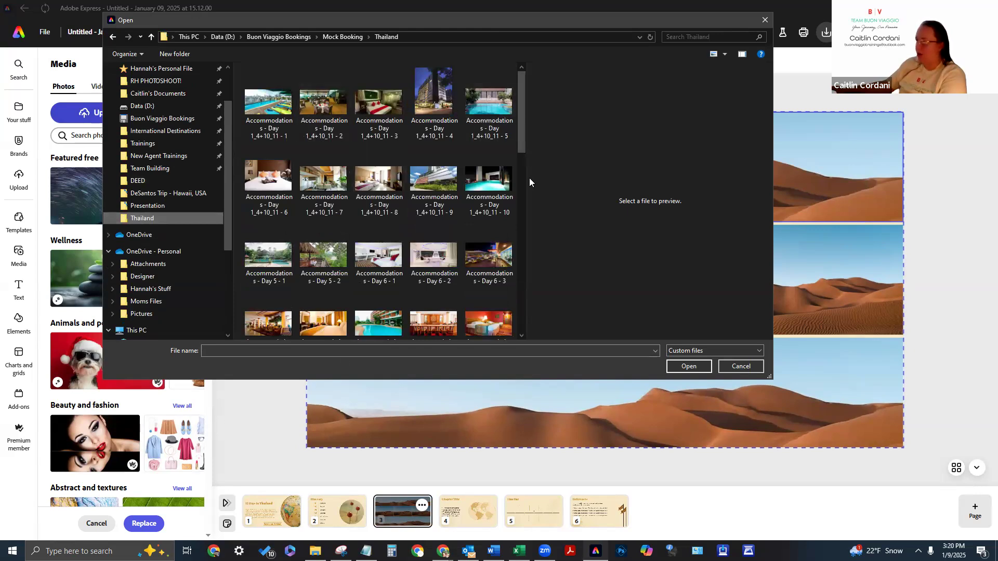
scroll(526, 174, down, 3)
scroll(525, 174, up, 2)
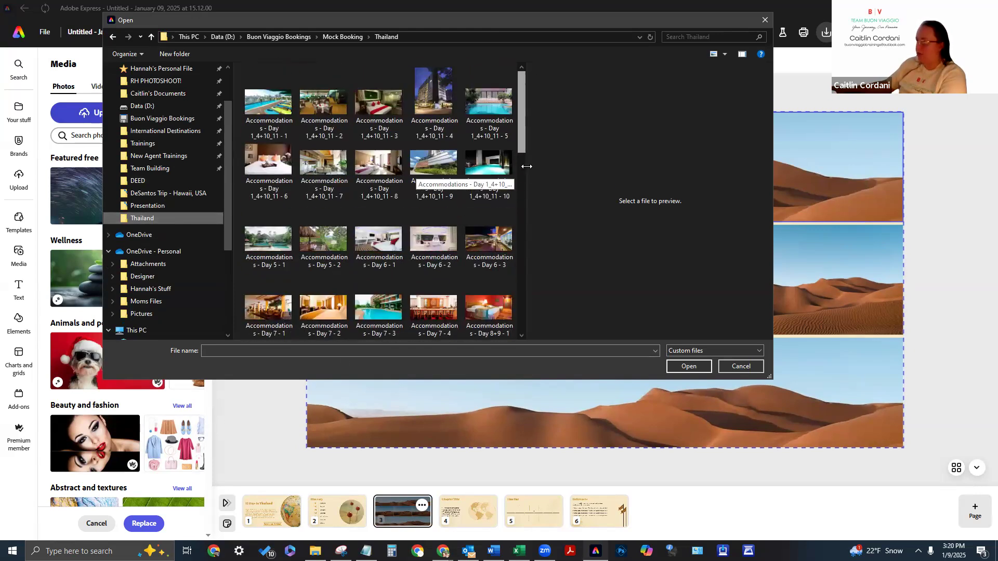
drag(526, 210, 942, 290)
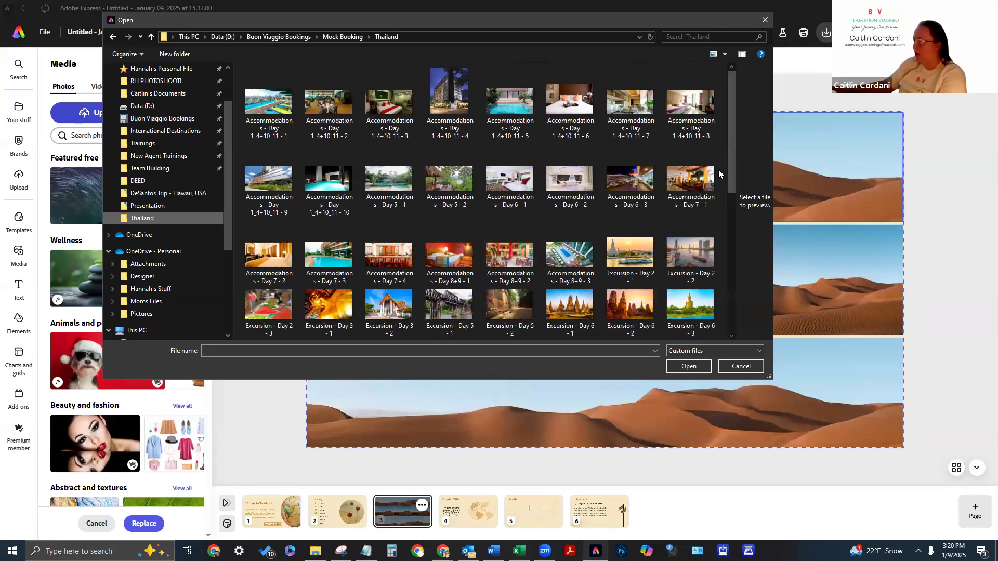
click(630, 254)
click(689, 367)
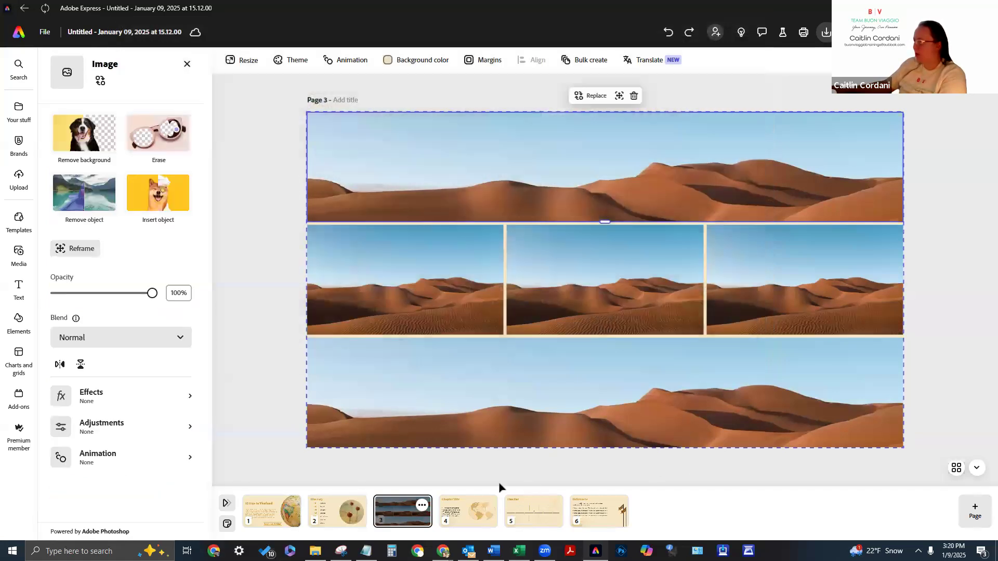
Reposition the new top image within its frame so the river cruise boat fills the visible area
click(603, 175)
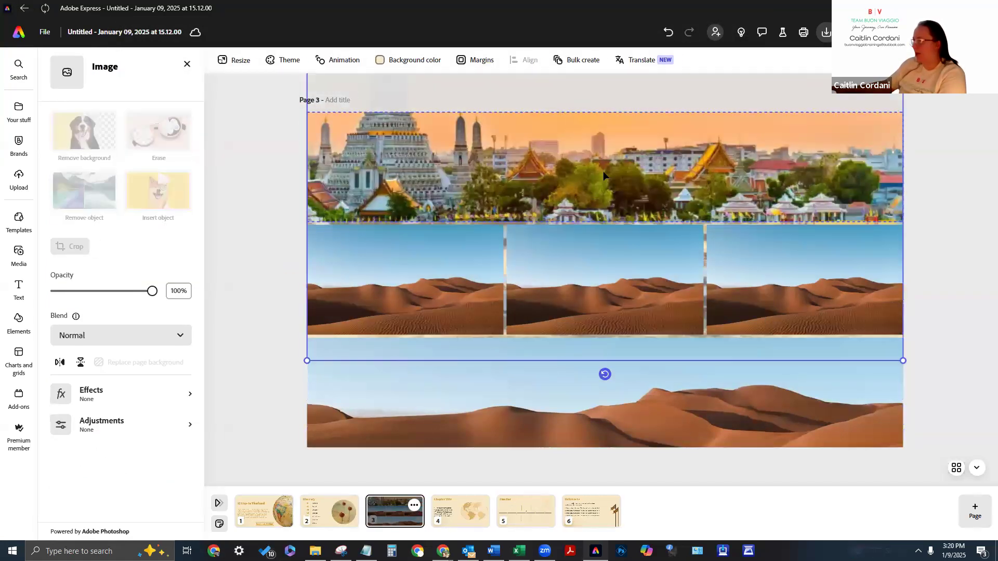
drag(610, 150, 607, 60)
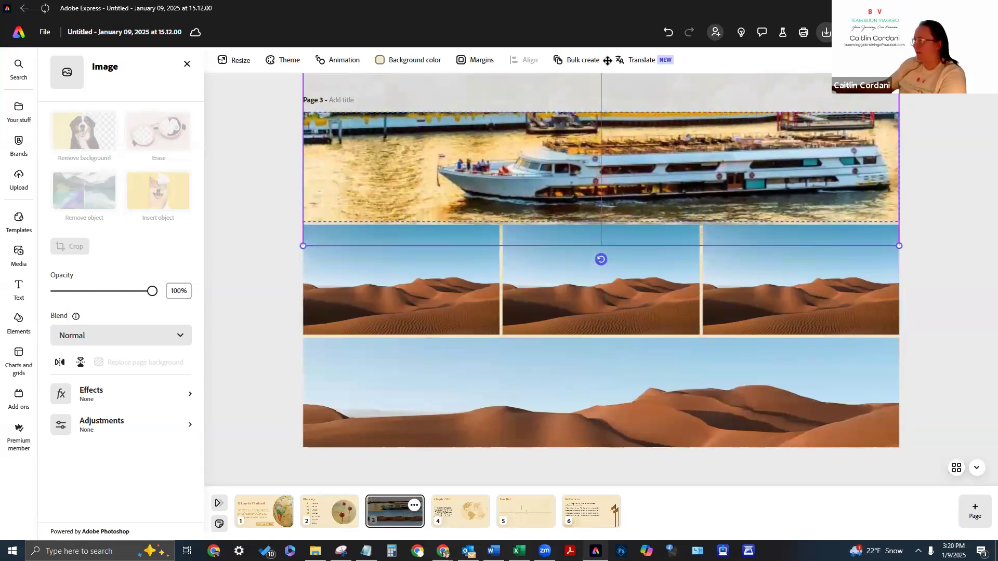
double_click(486, 416)
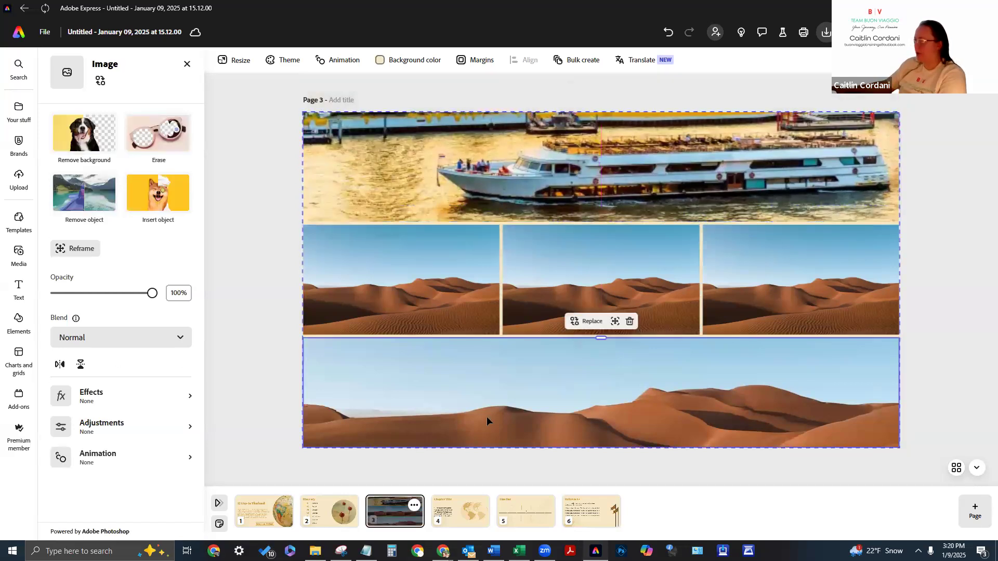
click(274, 349)
Replace the grid's bottom wide image with the rooftop pool photo, Accommodations - Day 1_4+10_11 - 1
click(633, 361)
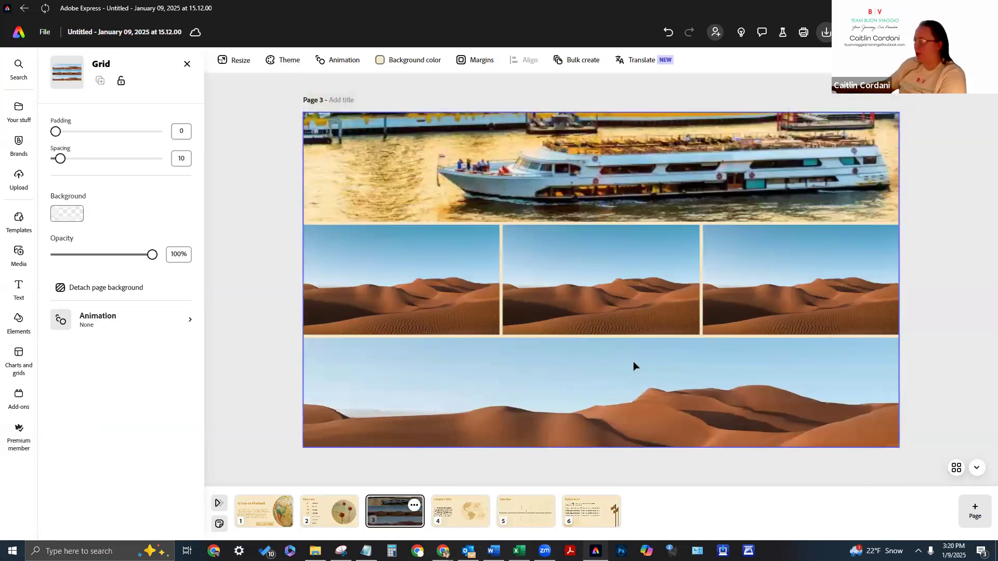
click(622, 373)
click(597, 322)
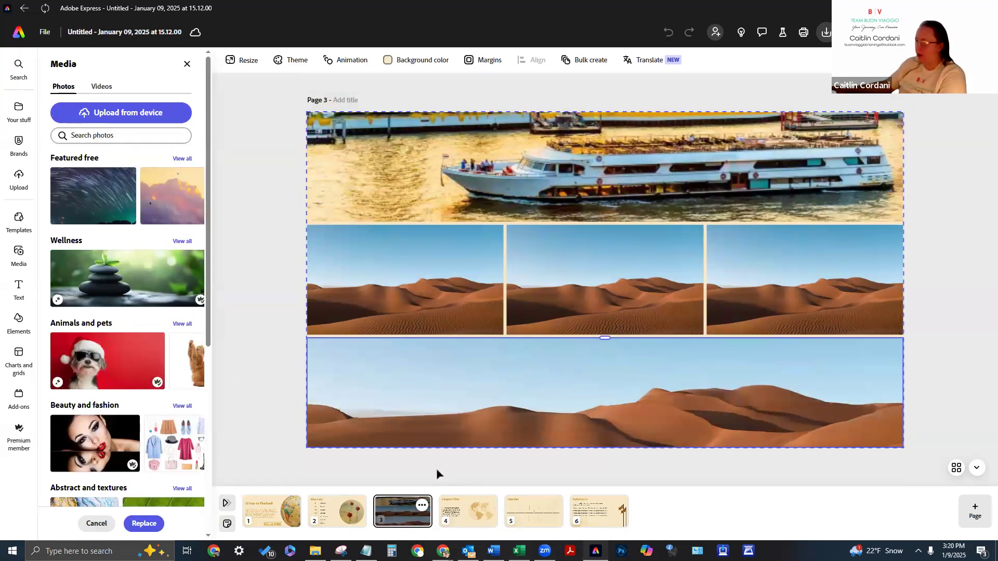
click(140, 112)
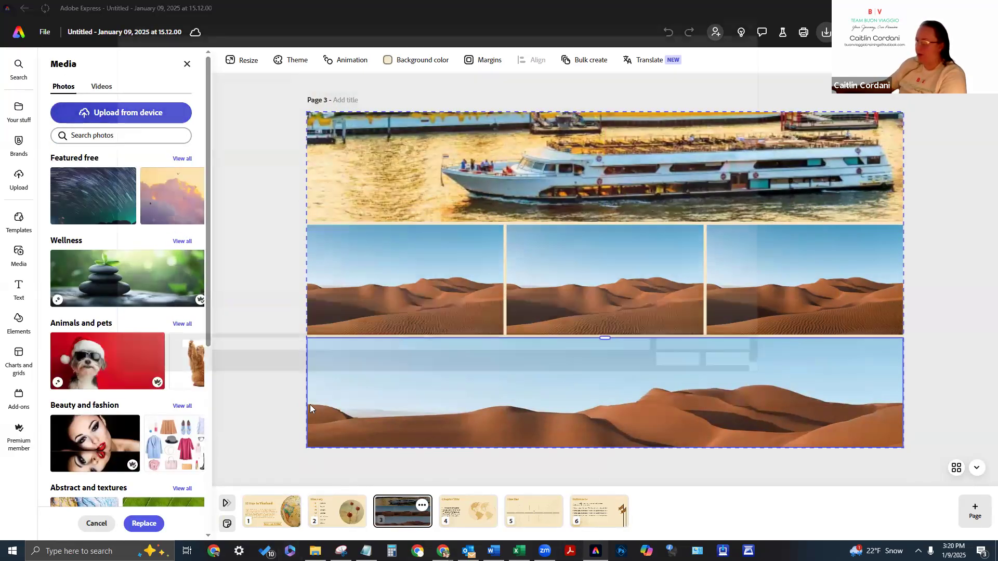
scroll(319, 258, down, 2)
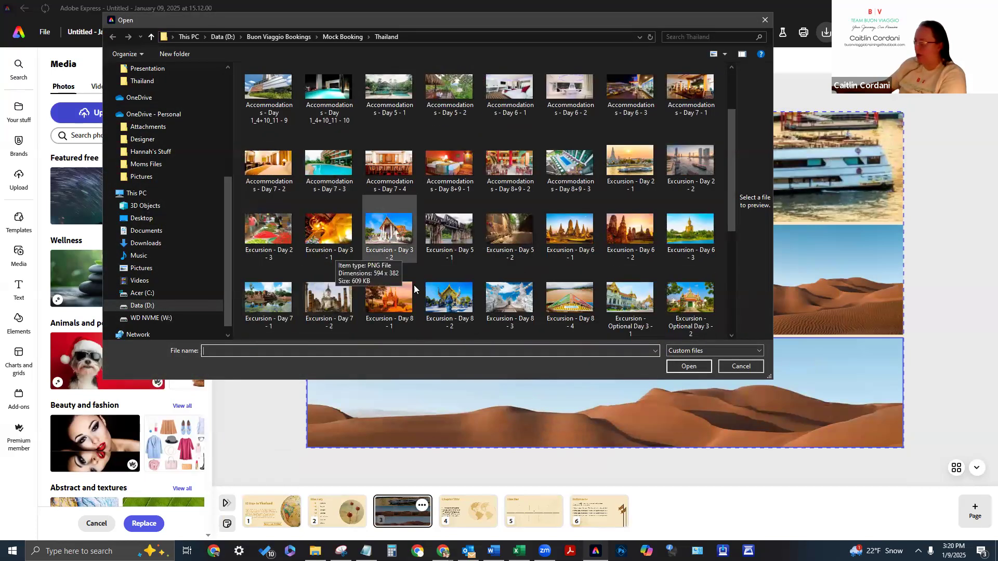
click(265, 231)
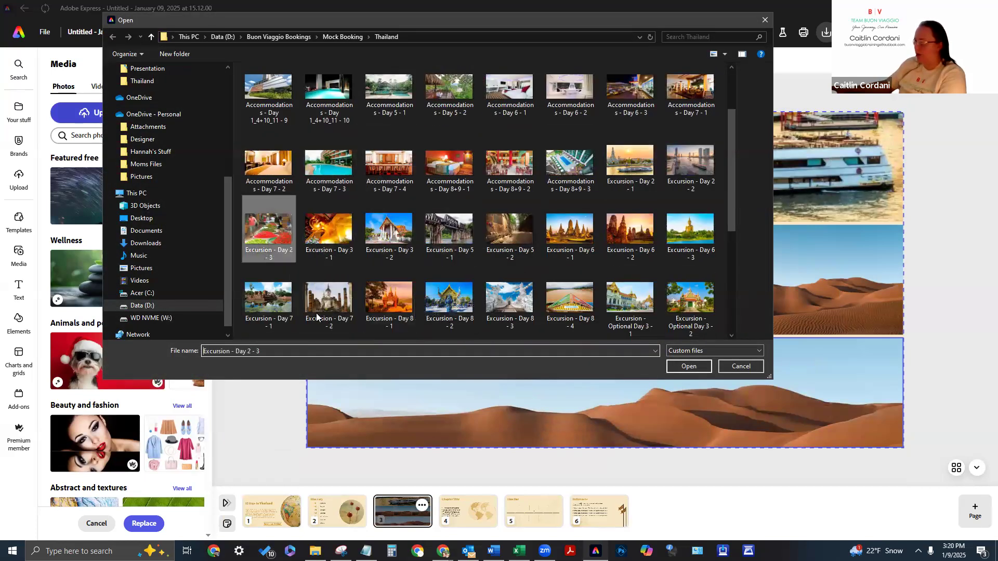
scroll(597, 250, up, 2)
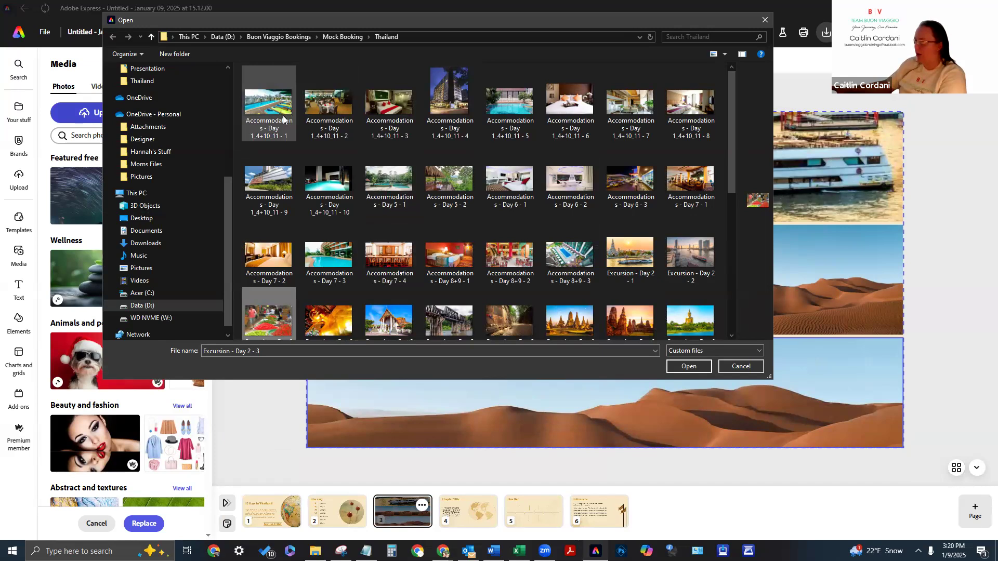
click(689, 366)
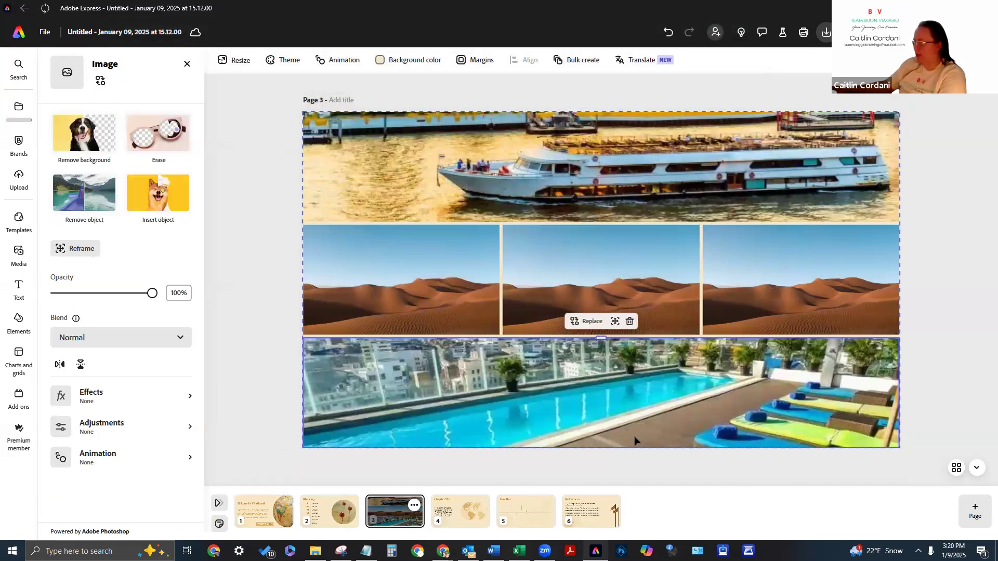
Replace the first image of the grid's middle row with the hotel exterior photo, Accommodations - Day 1_4+10_11 - 4
click(470, 321)
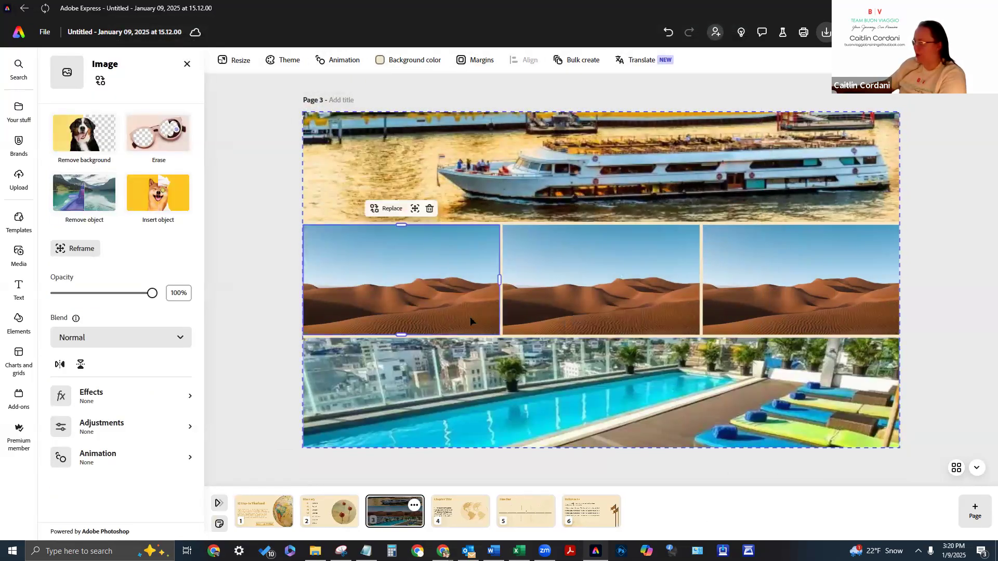
click(386, 208)
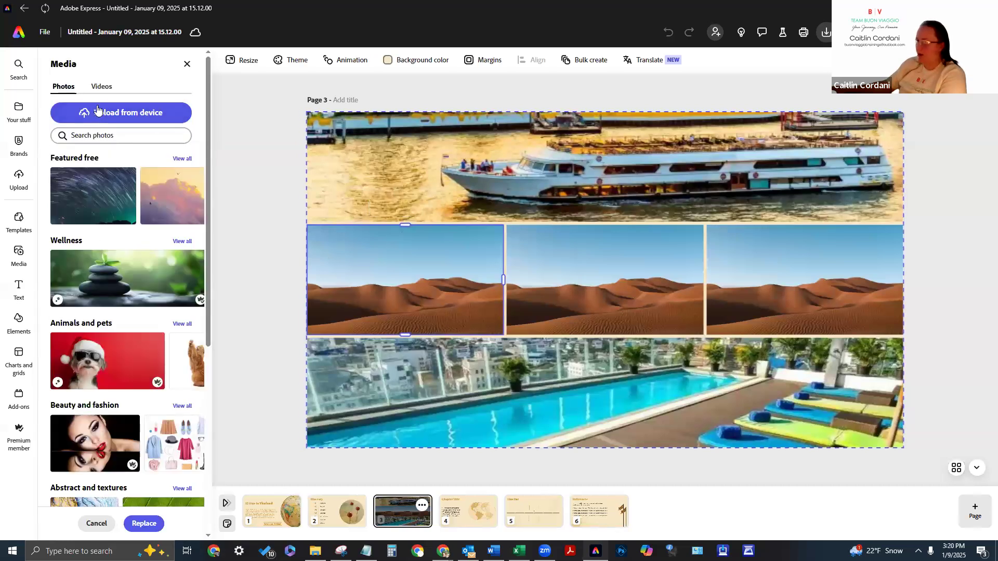
click(97, 110)
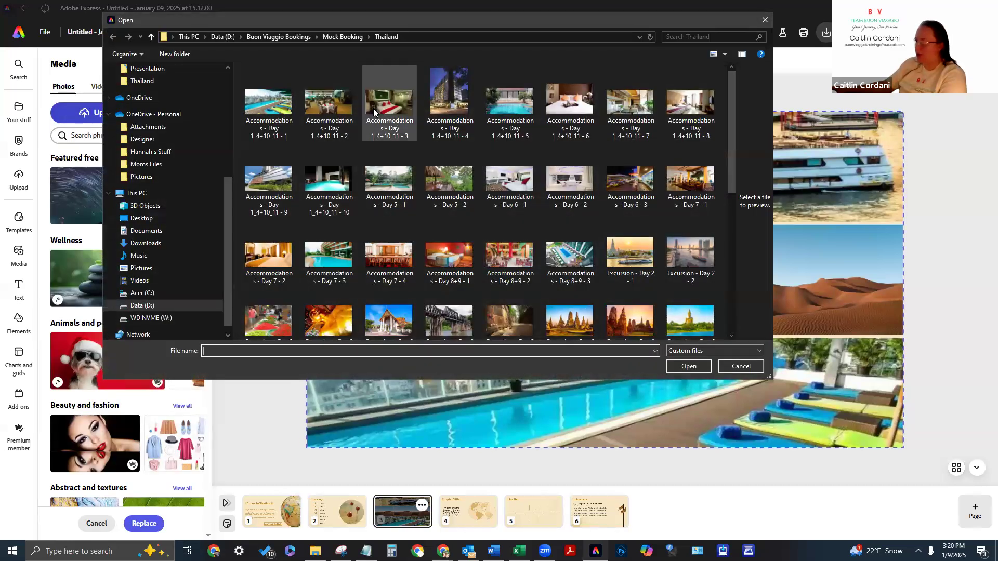
click(449, 101)
click(689, 366)
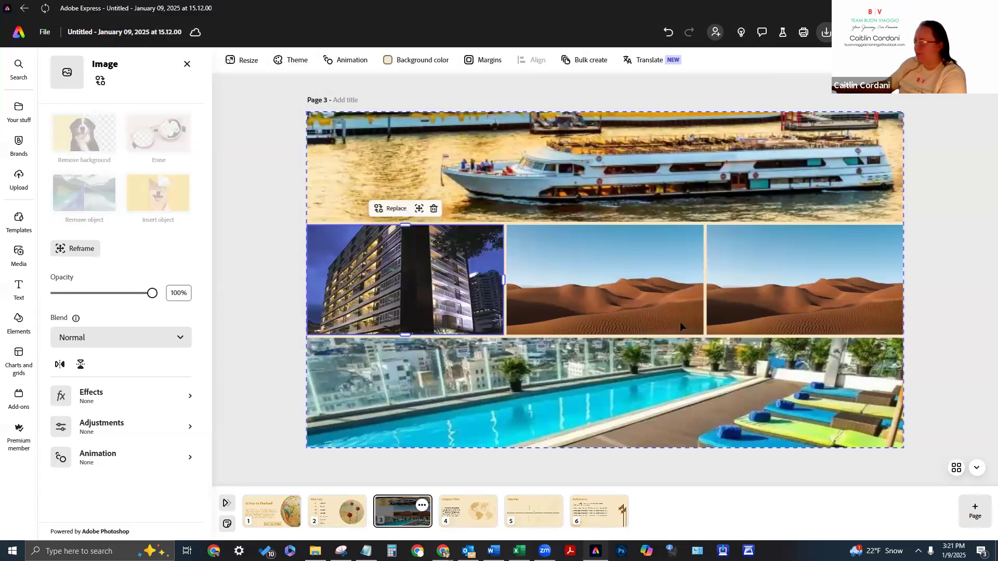
Replace the centre image of the grid's middle row with the market photo, Excursion - Day 2 - 3
click(676, 319)
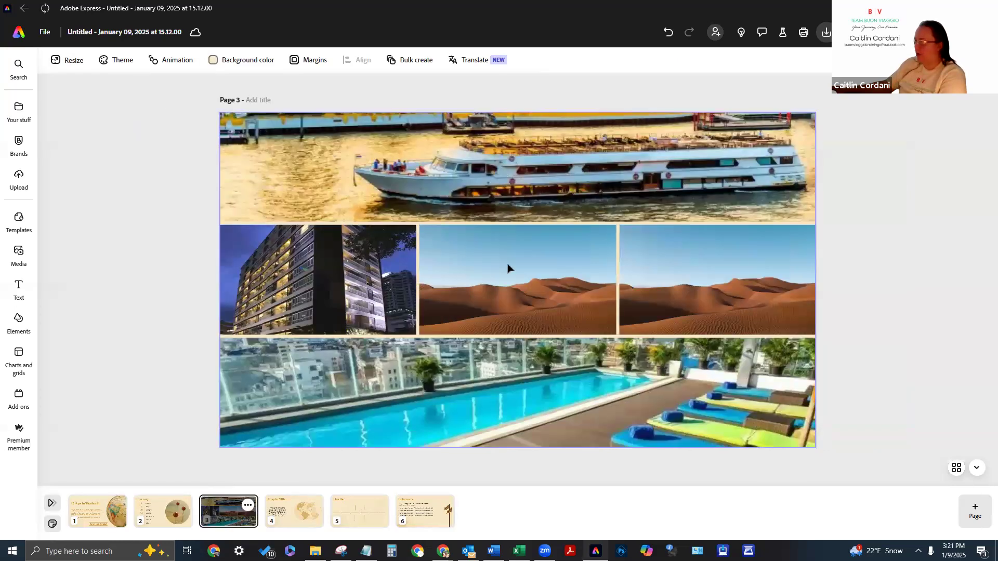
click(580, 237)
click(582, 255)
click(582, 208)
click(115, 122)
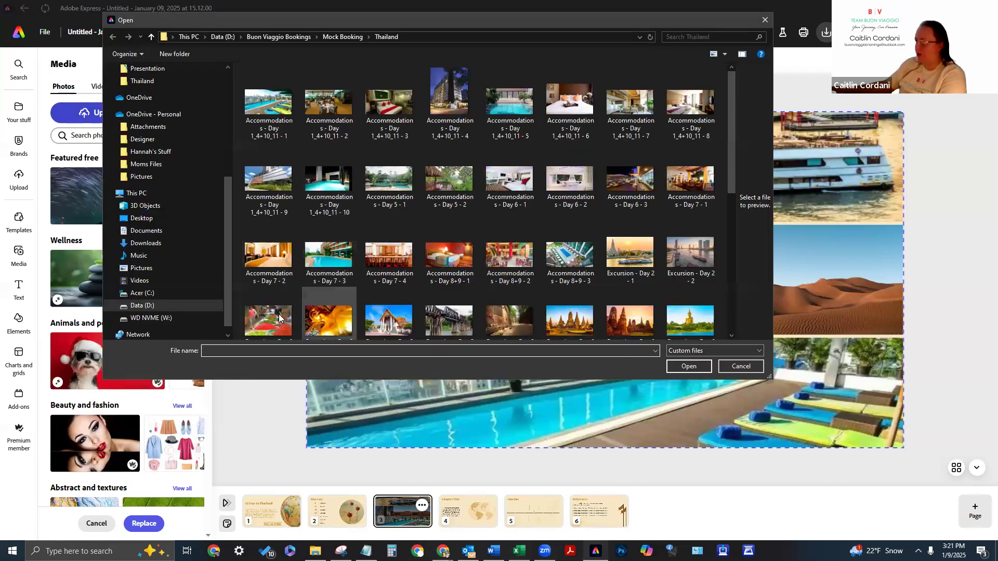
click(279, 318)
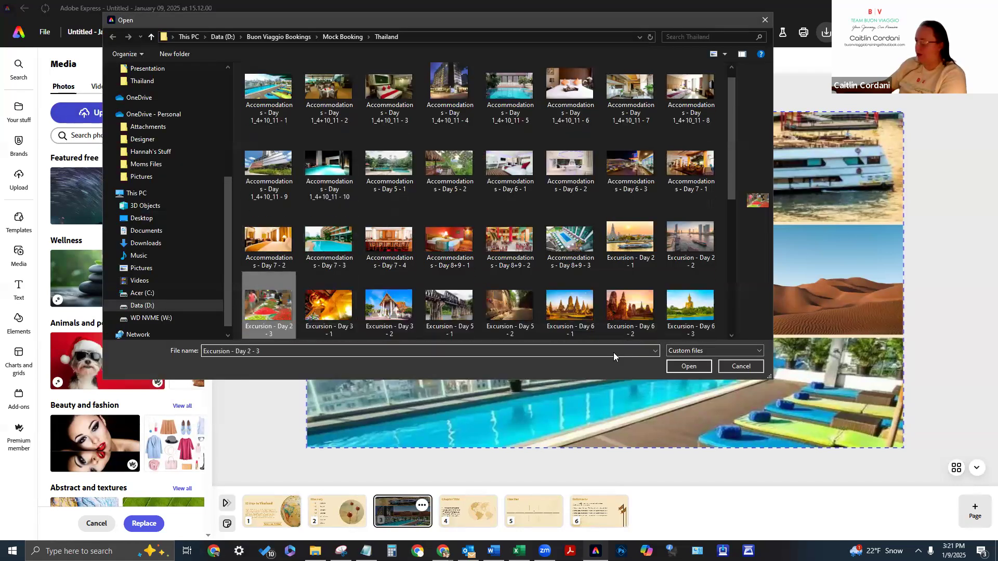
click(688, 366)
Replace the last image of the grid's middle row with the hotel room photo, Accommodations - Day 1_4+10_11 - 3
click(767, 288)
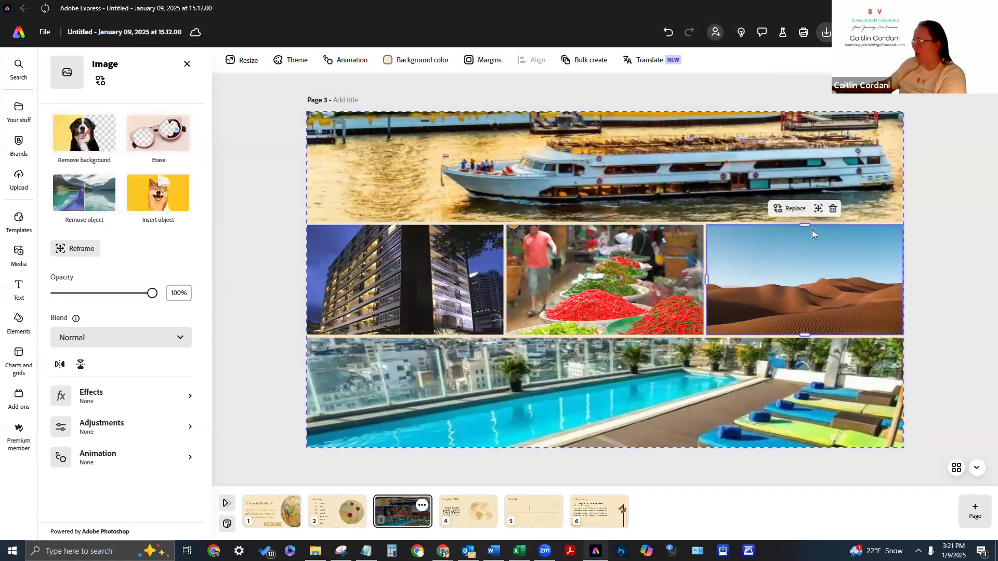
click(787, 208)
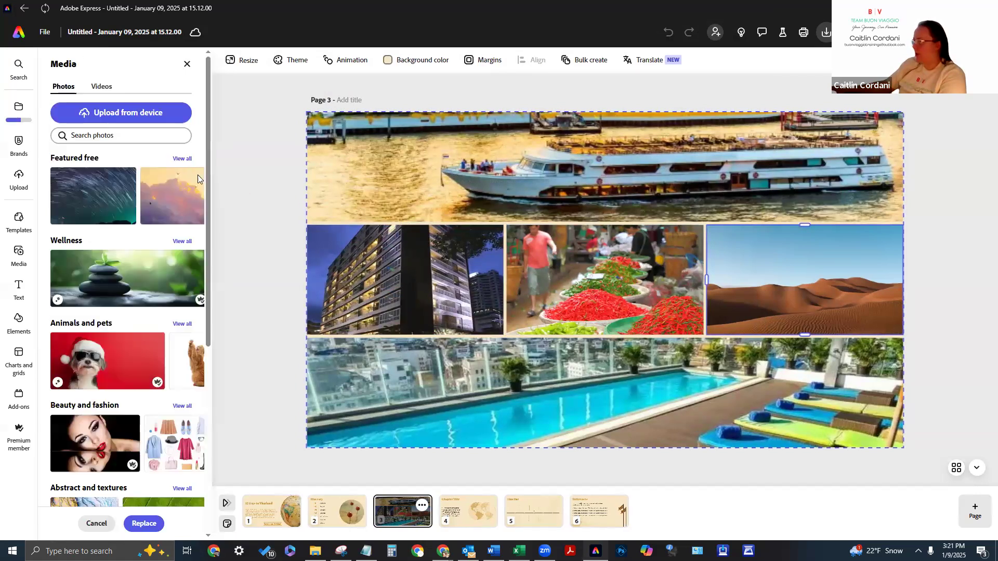
click(113, 113)
click(394, 107)
click(682, 366)
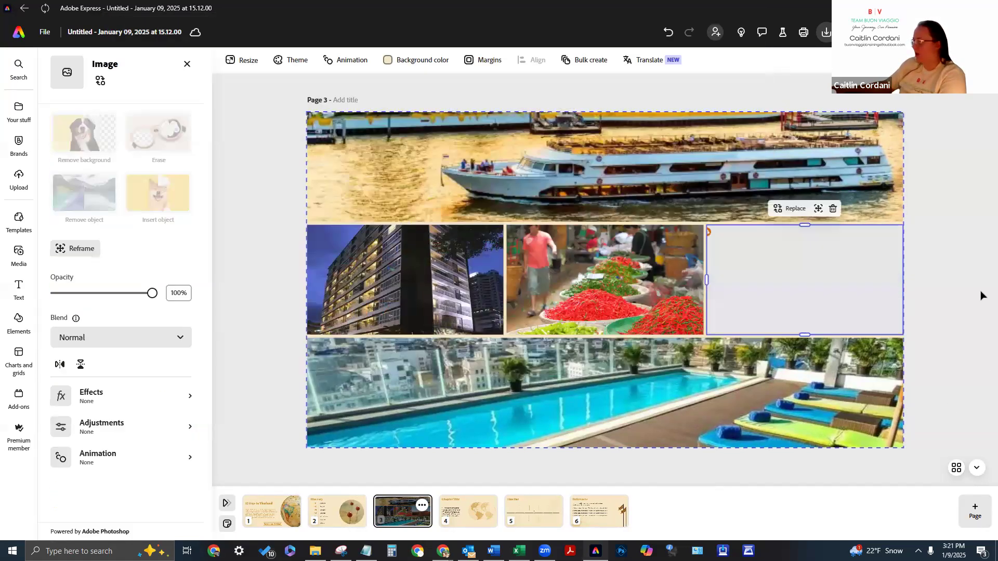
click(959, 279)
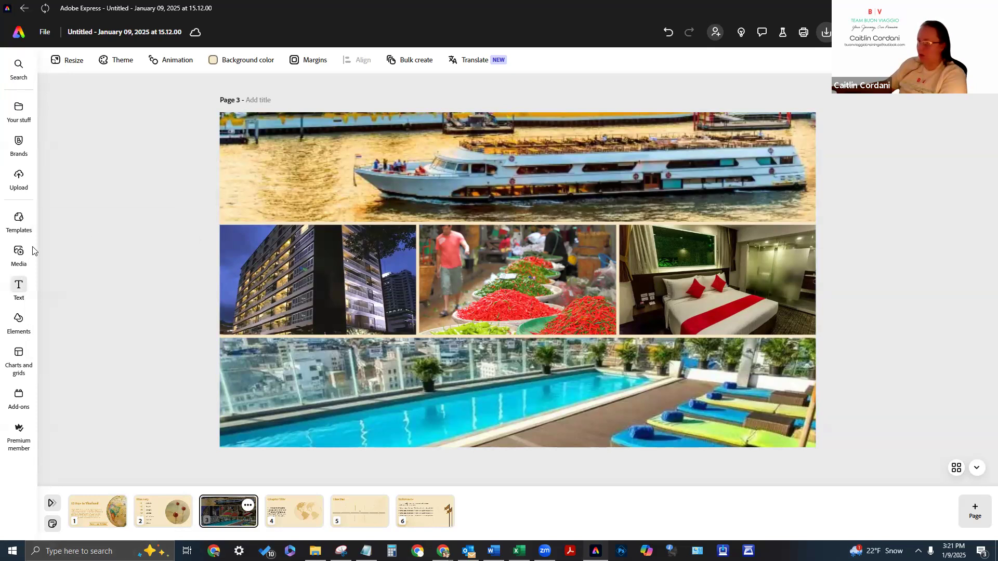
Add a new text box over page 3's image grid and set its font to Adobe Handwriting
click(19, 287)
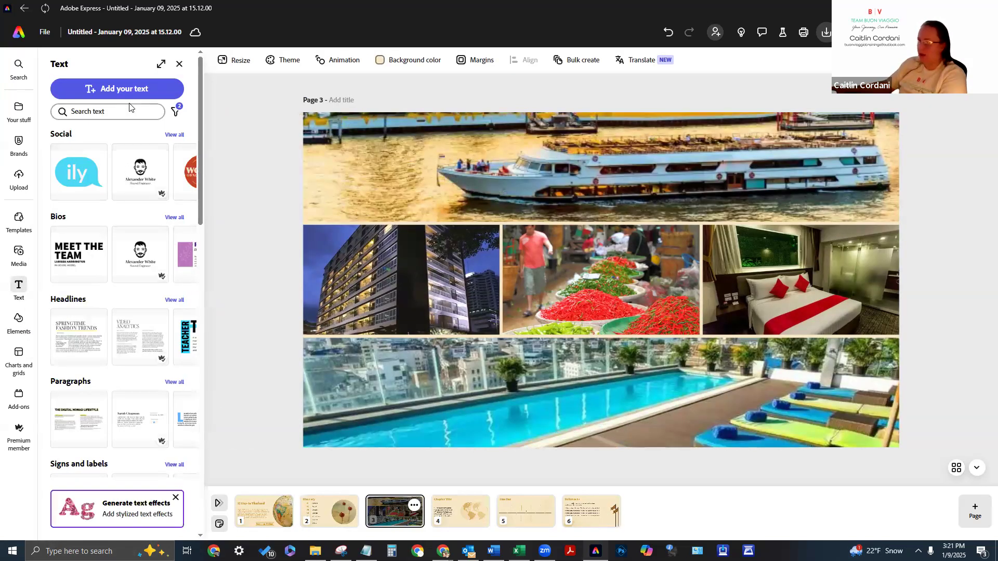
click(125, 90)
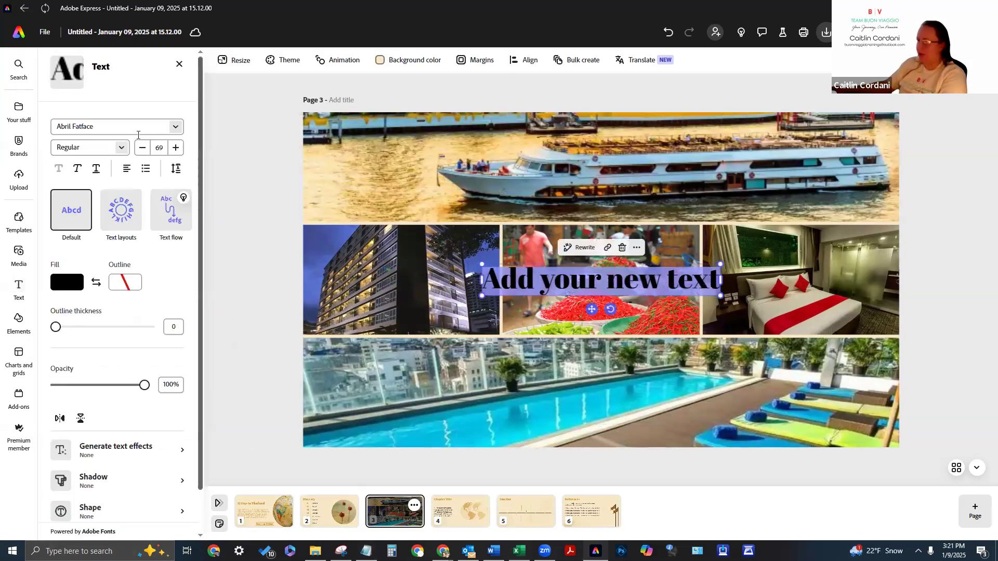
click(172, 127)
scroll(166, 311, down, 4)
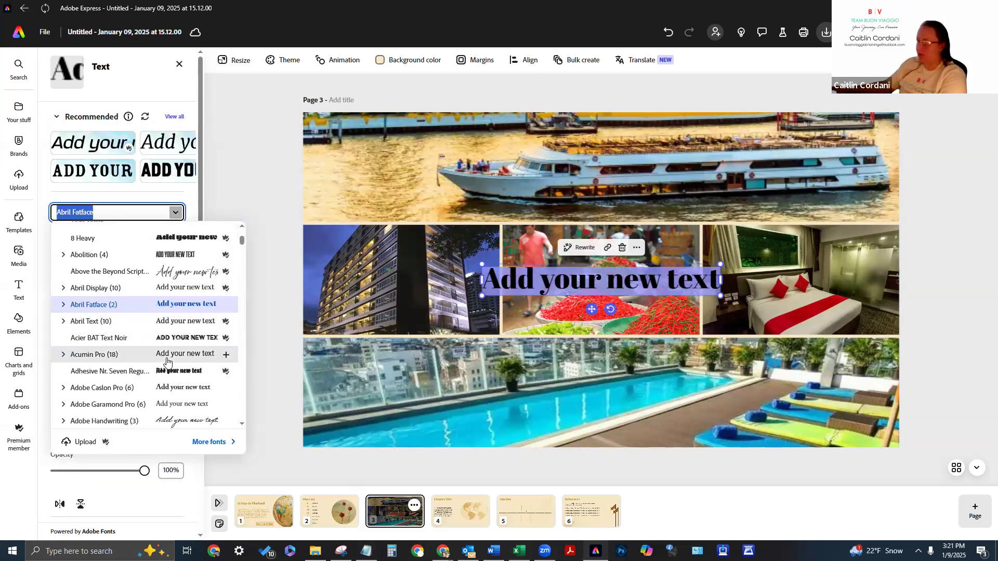
scroll(167, 361, down, 3)
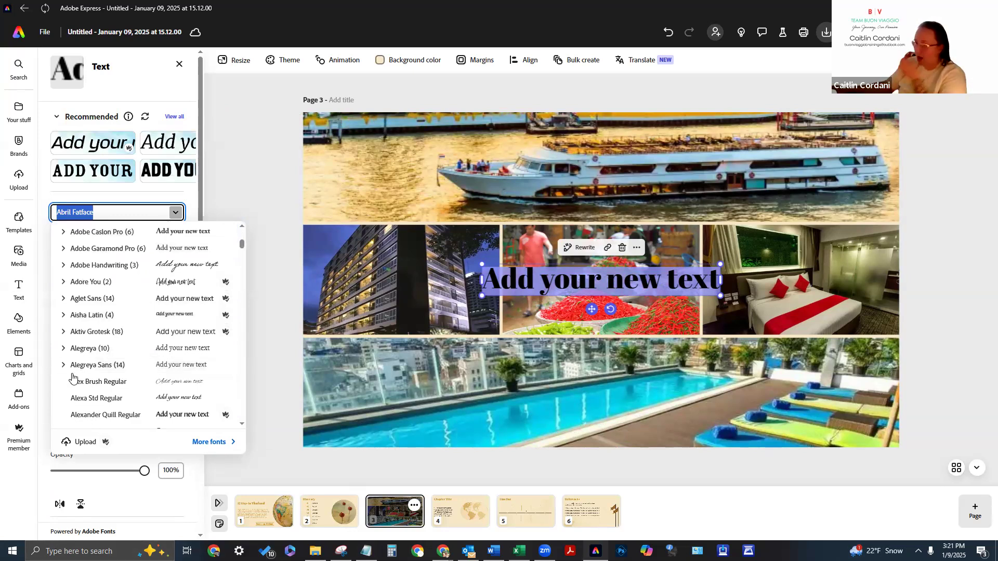
click(158, 266)
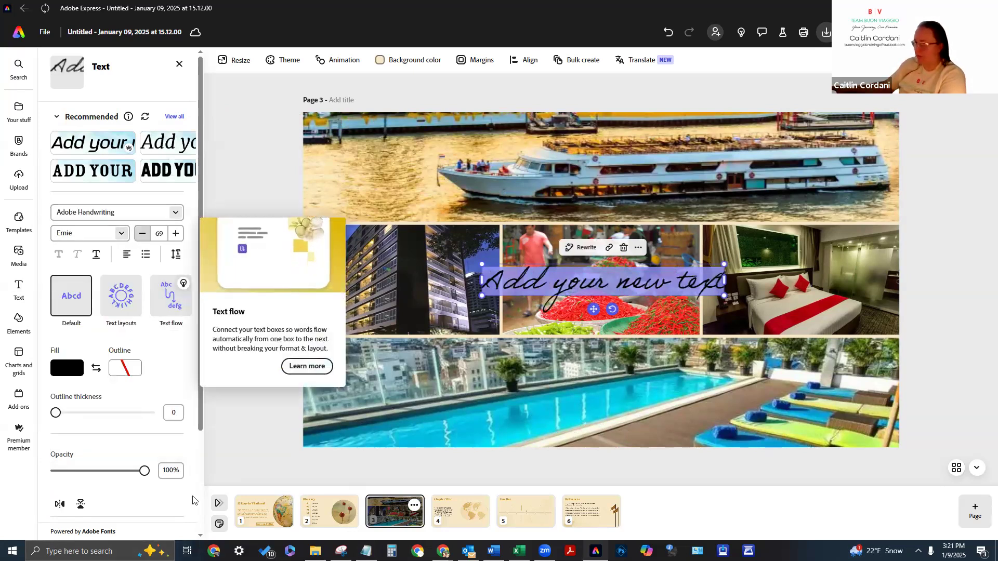
Add a basic yellow background shape behind the new text on page 3
scroll(88, 430, down, 2)
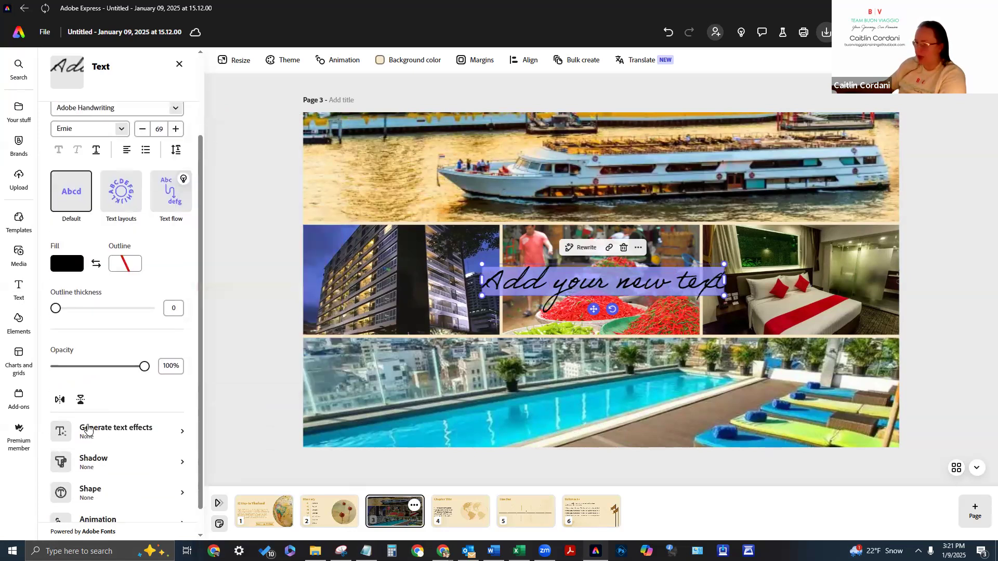
scroll(89, 430, down, 1)
click(94, 469)
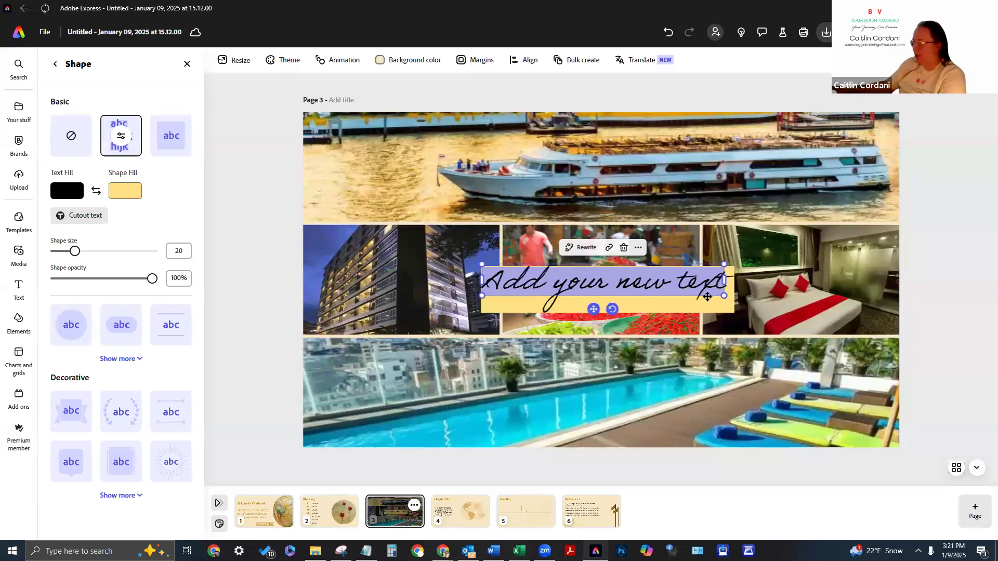
Replace the placeholder text in page 3's caption with "Day 2 in"
click(567, 289)
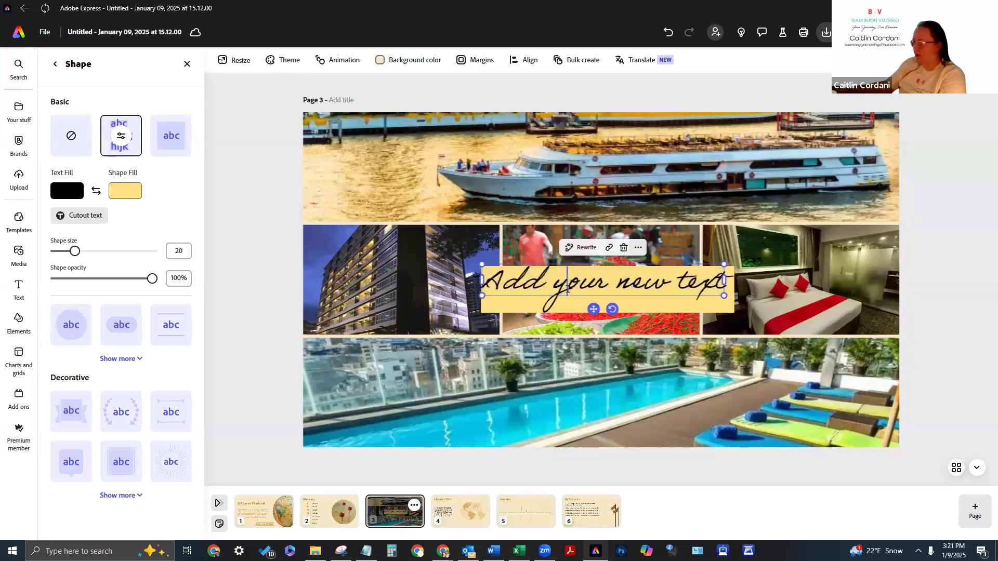
triple_click(567, 286)
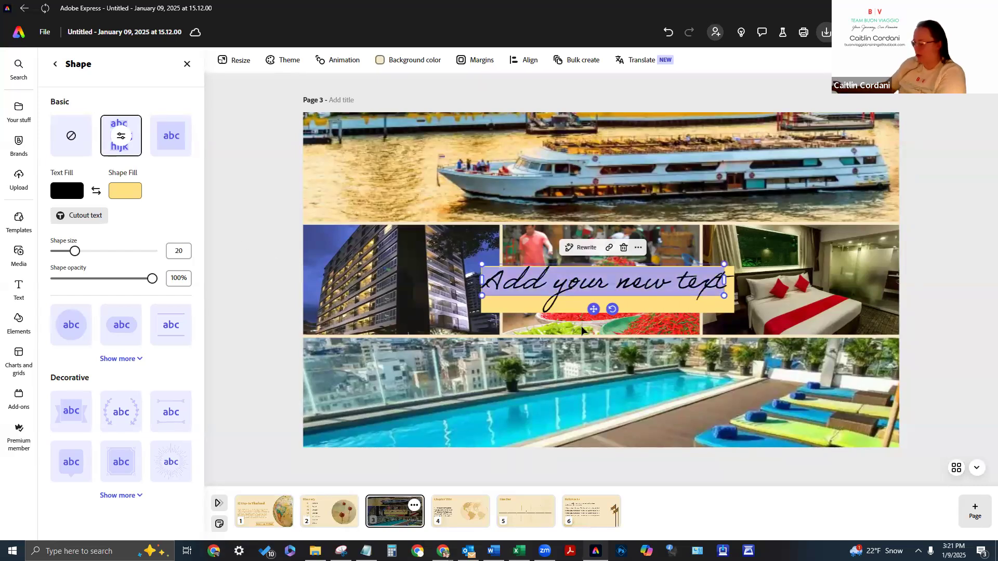
text(Dayy)
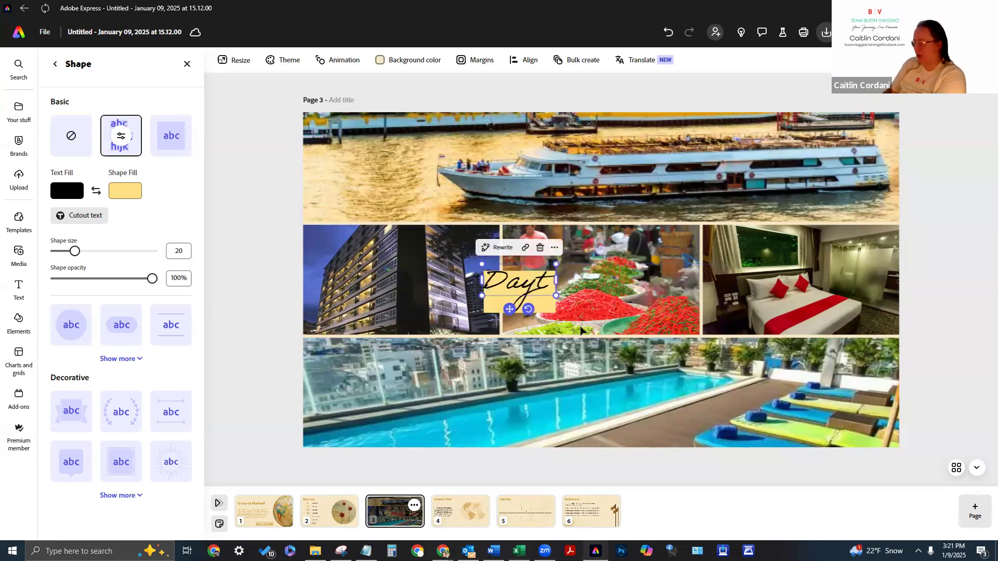
key(BackSpace)
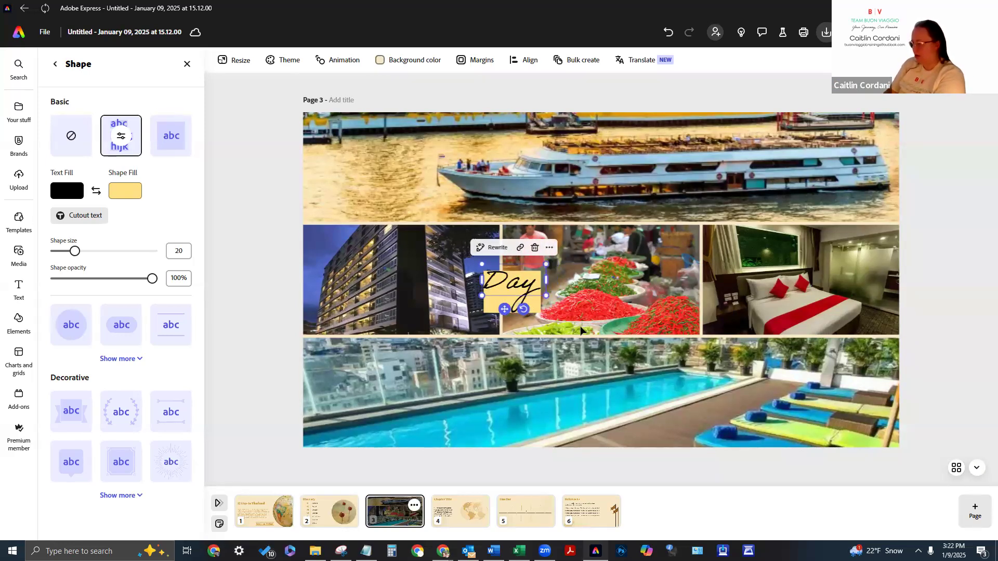
text(2 in)
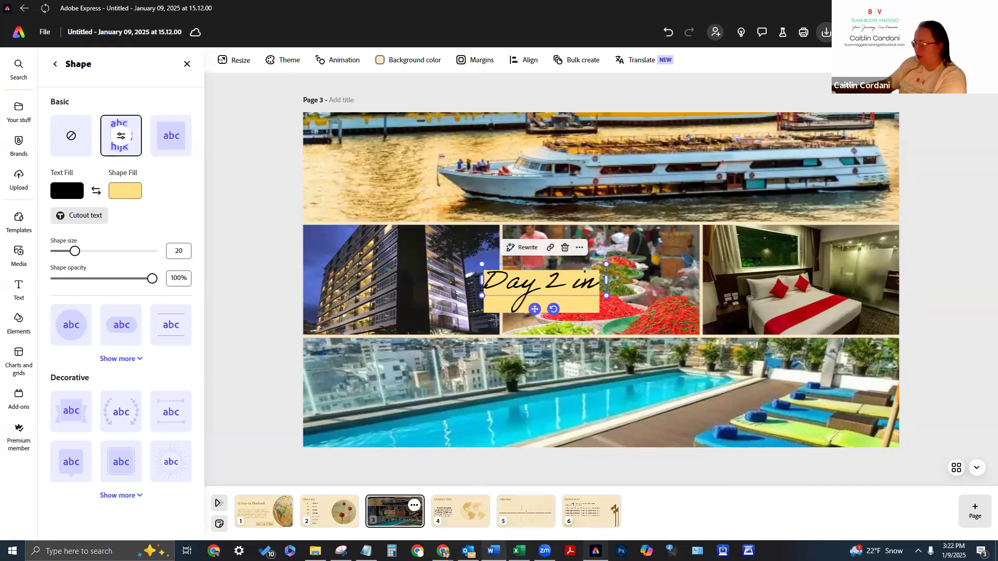
Look up the first Trip Highlights place in Notion and add it to the caption so it reads "Day 2 in Ayutthaya"
mouse_move(442, 552)
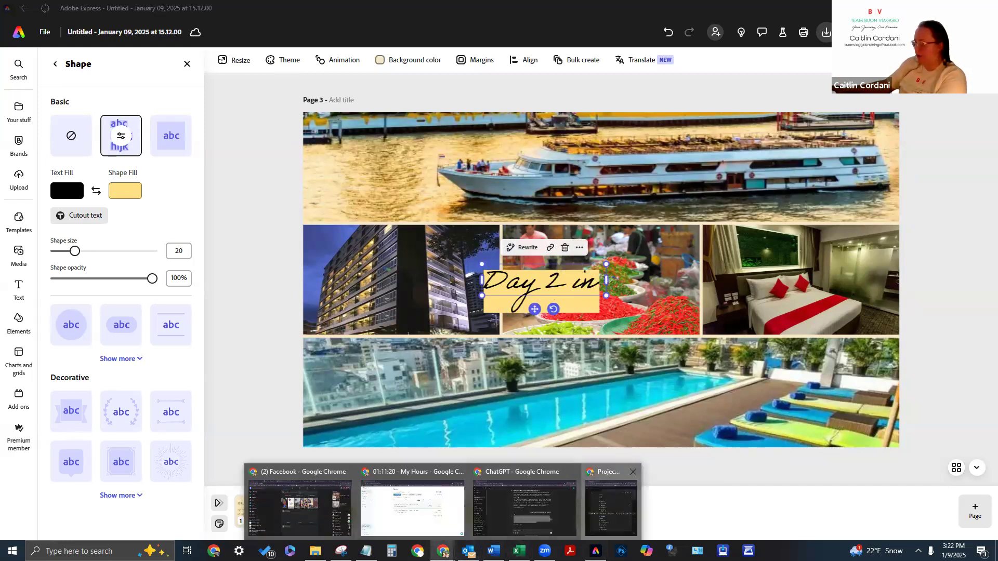
click(611, 507)
click(166, 224)
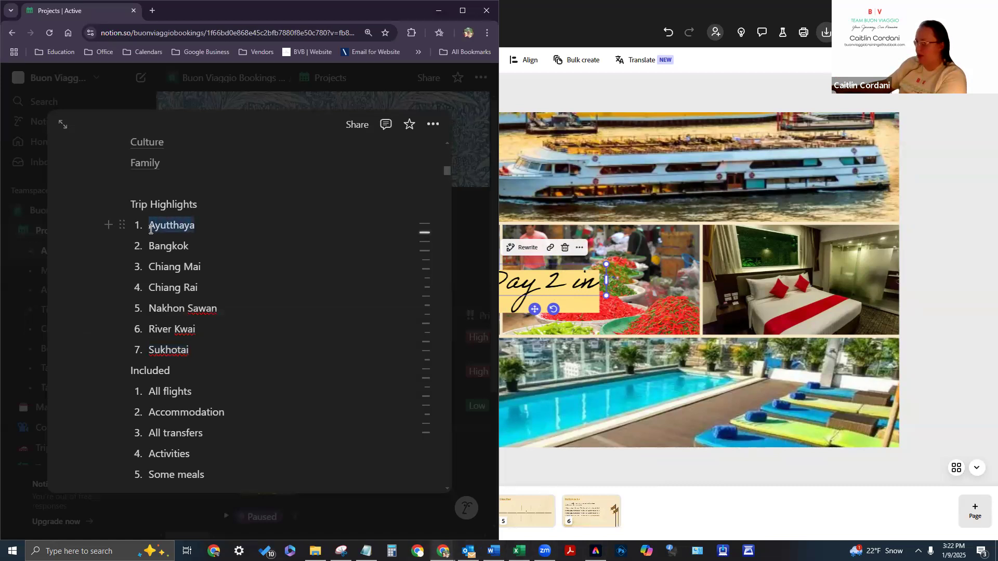
click(608, 292)
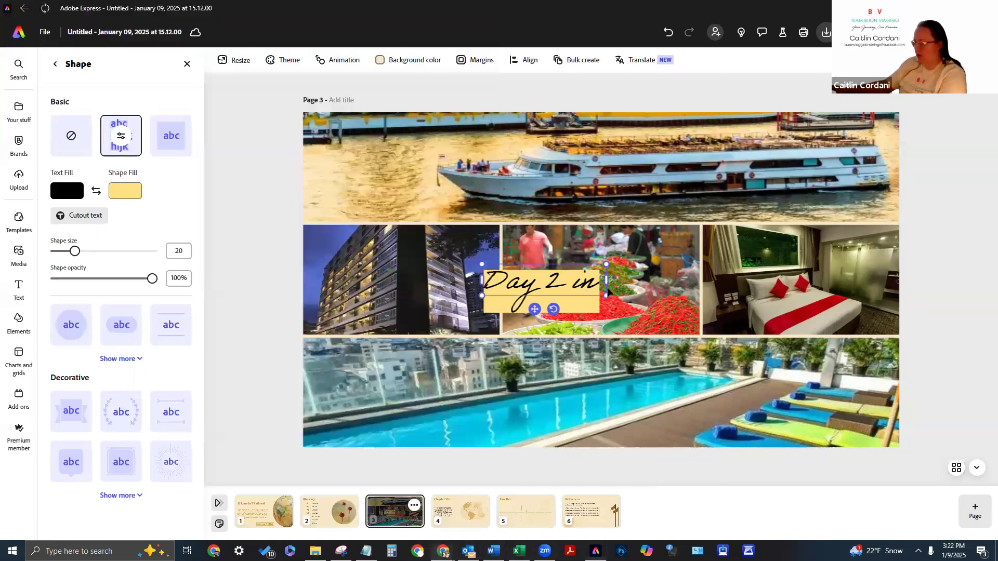
click(597, 283)
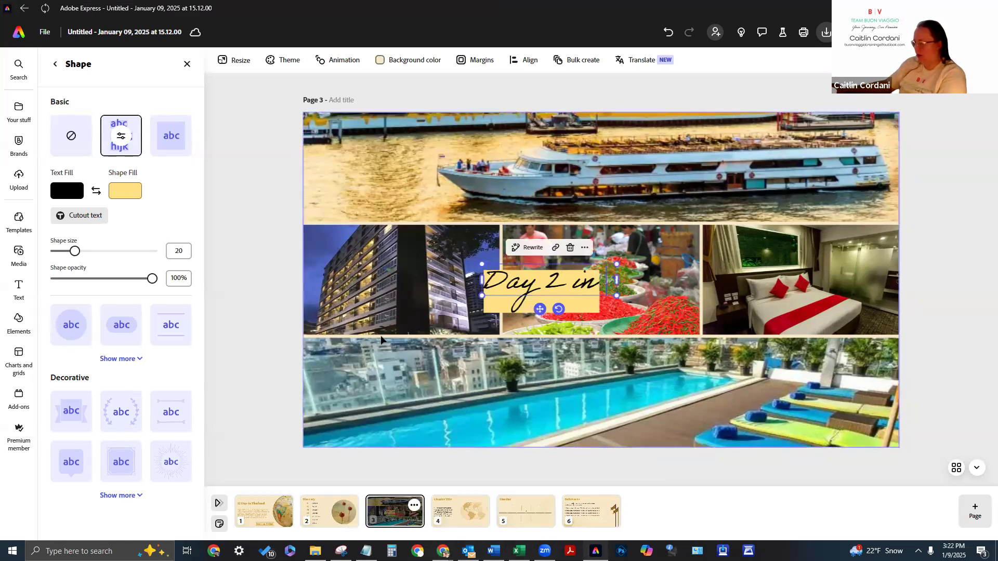
text(Ayutthaya)
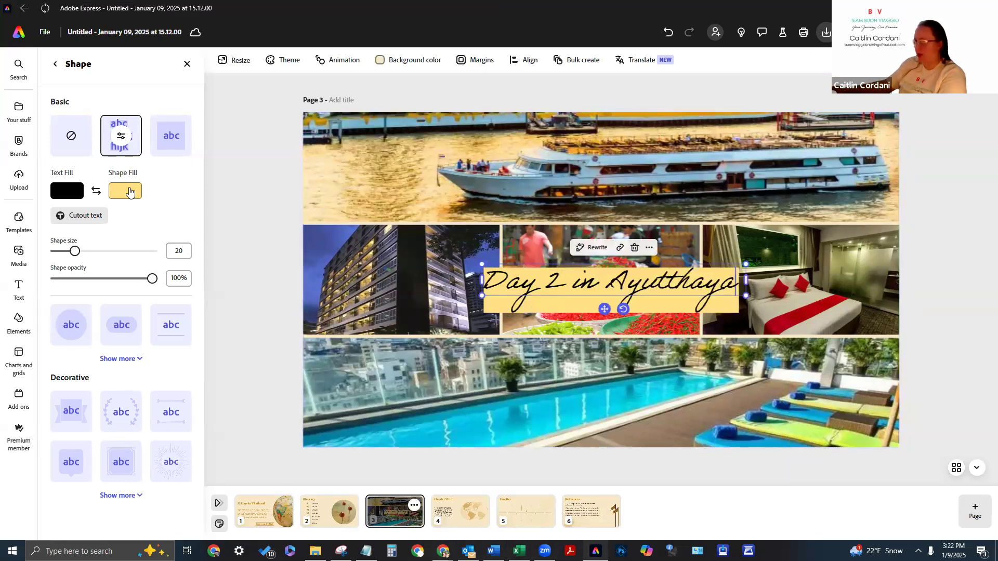
Change the caption's background to the plain basic rectangle shape
click(116, 154)
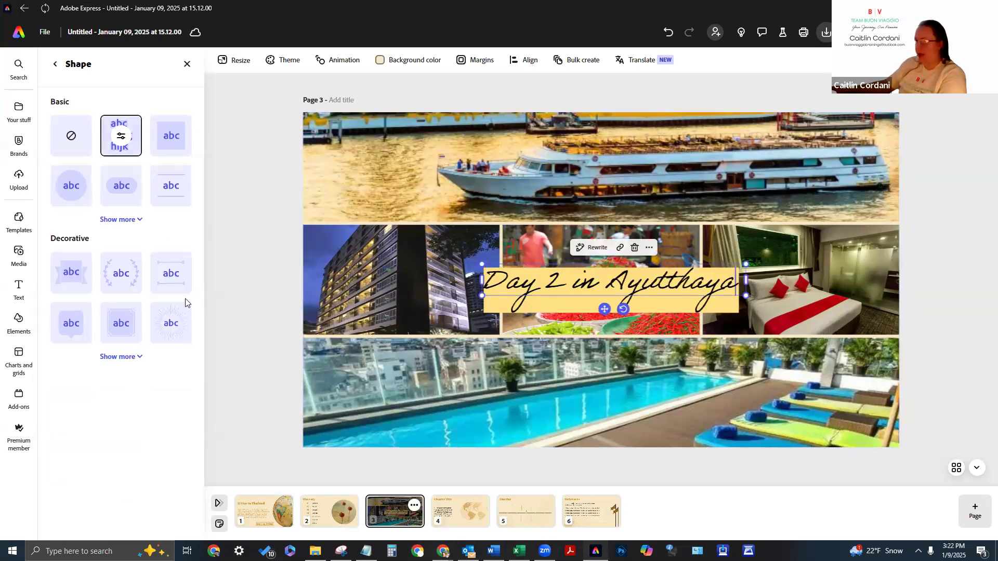
click(185, 142)
click(527, 345)
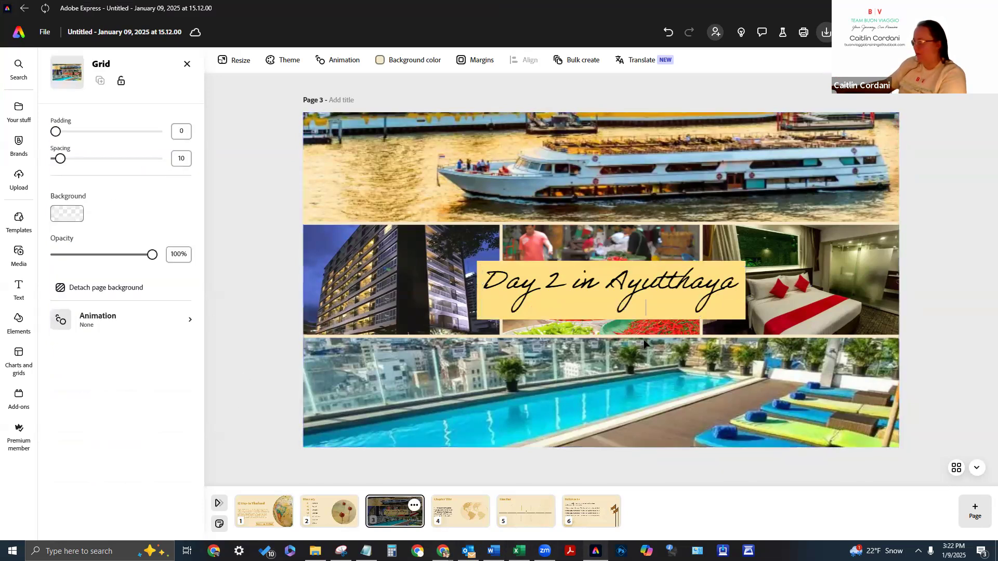
Move the caption up between the grid's first two rows and sample a cream shape fill from the page
click(641, 300)
drag(582, 284, 572, 220)
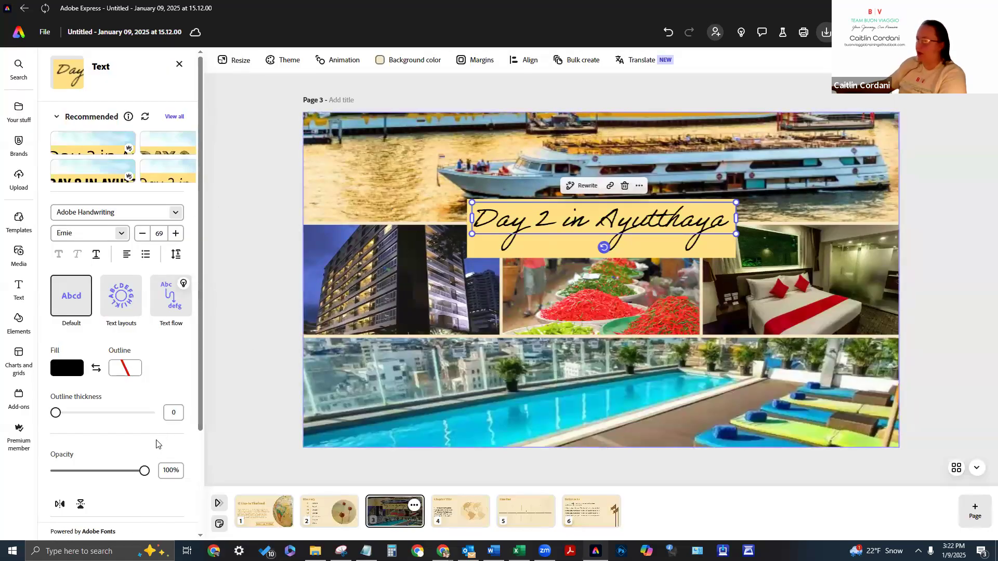
scroll(104, 416, down, 3)
click(73, 462)
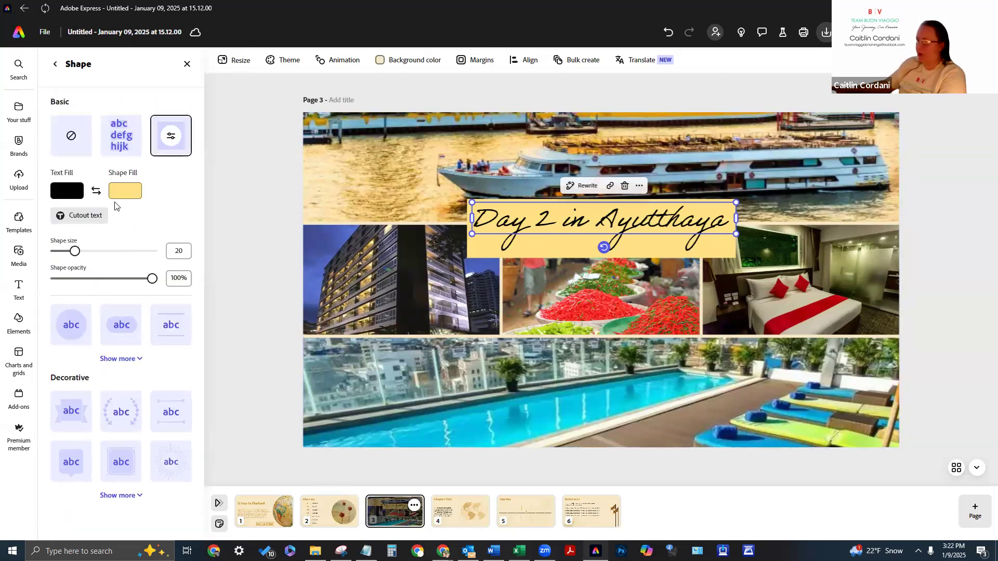
click(125, 190)
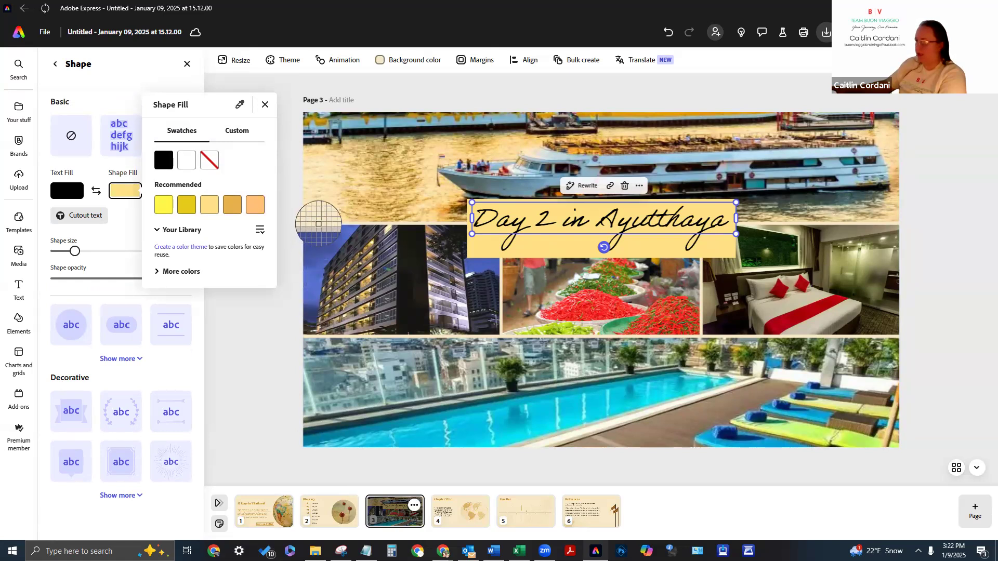
click(320, 227)
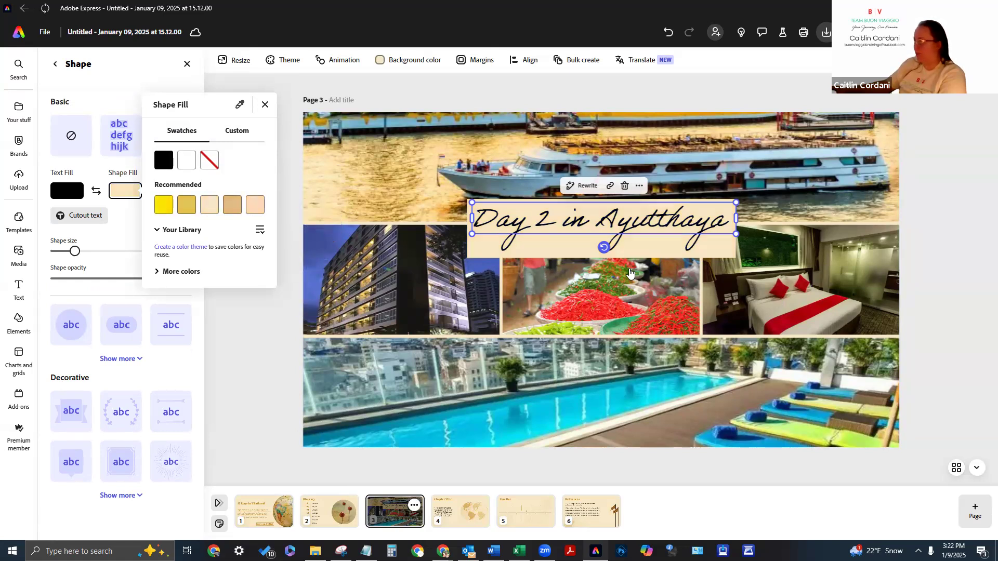
click(894, 525)
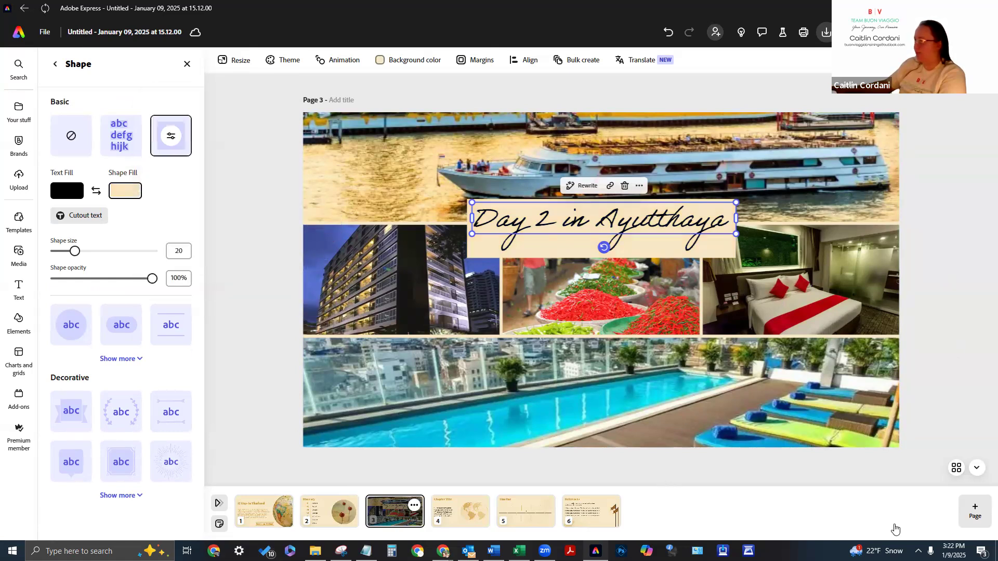
Try other shape fills for the caption: cyan from the pool, tan from the river and a recommended bright yellow
click(125, 196)
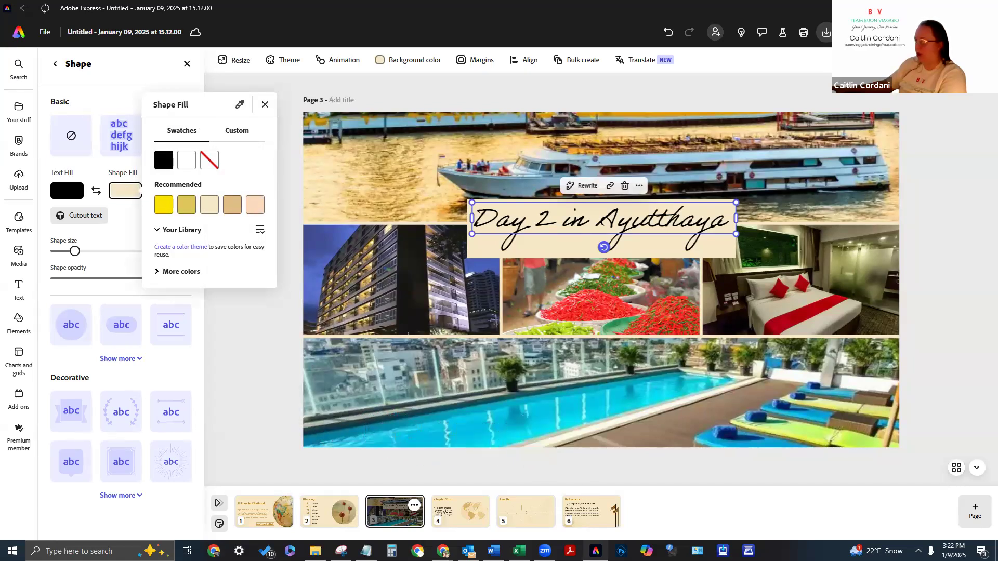
click(532, 437)
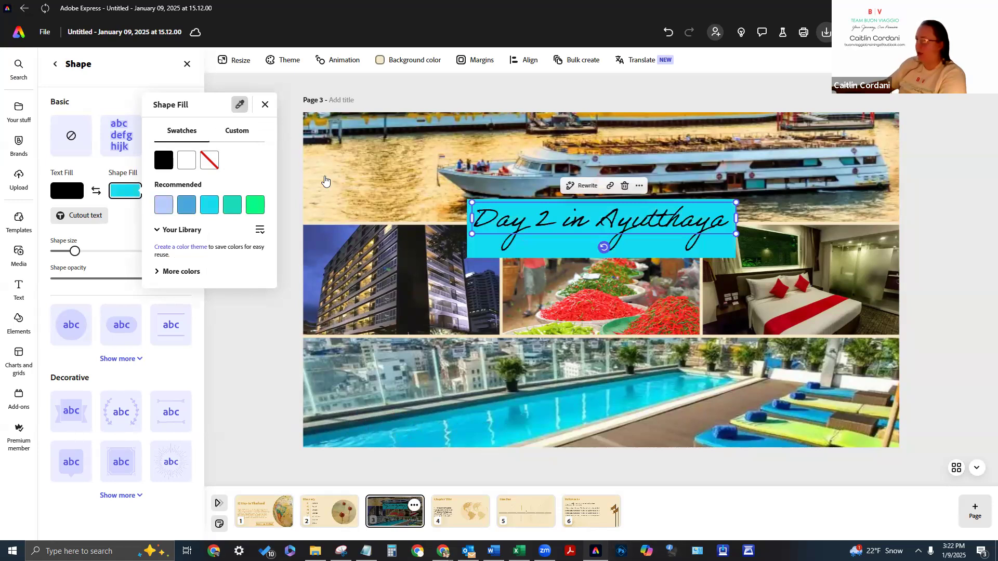
click(349, 216)
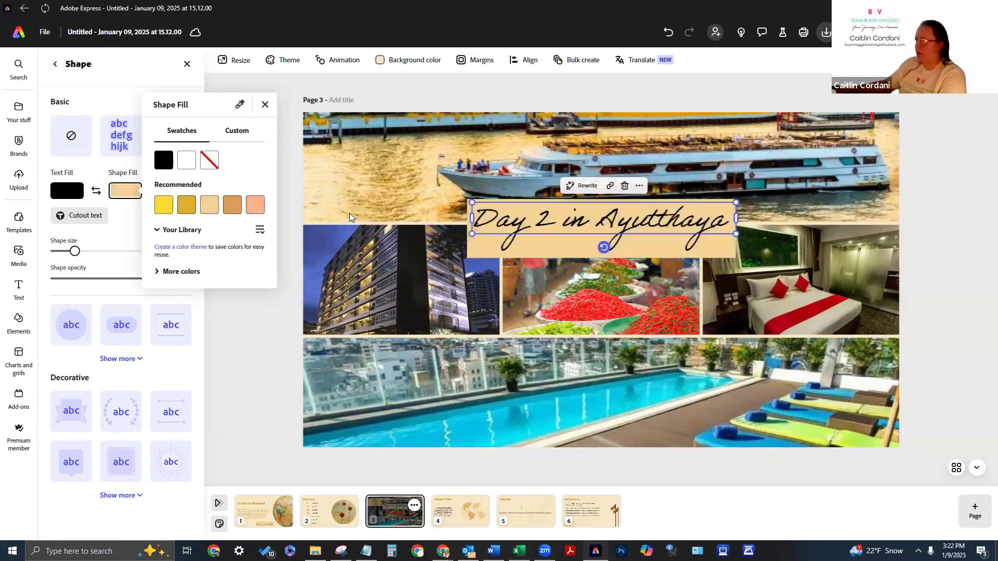
click(268, 108)
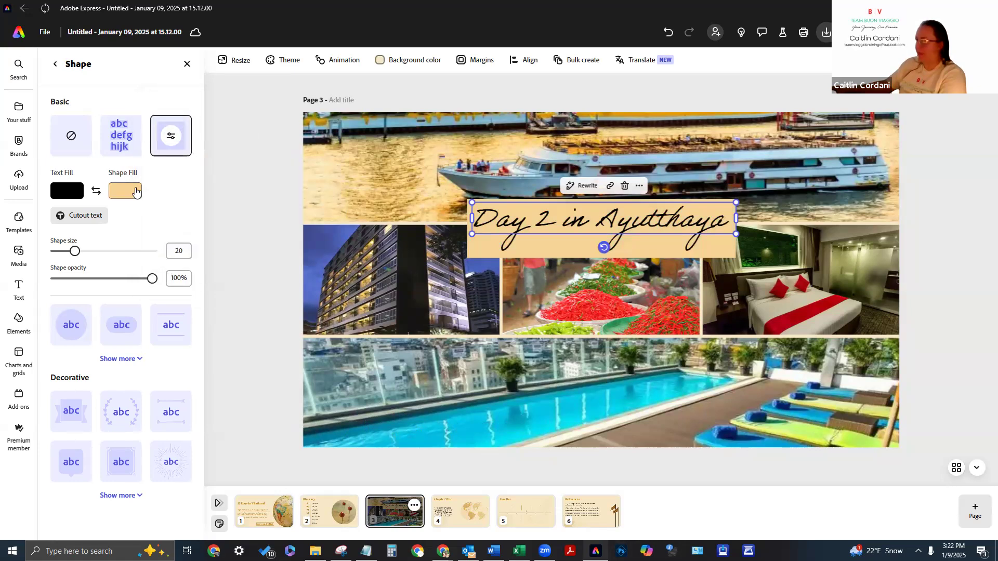
click(133, 194)
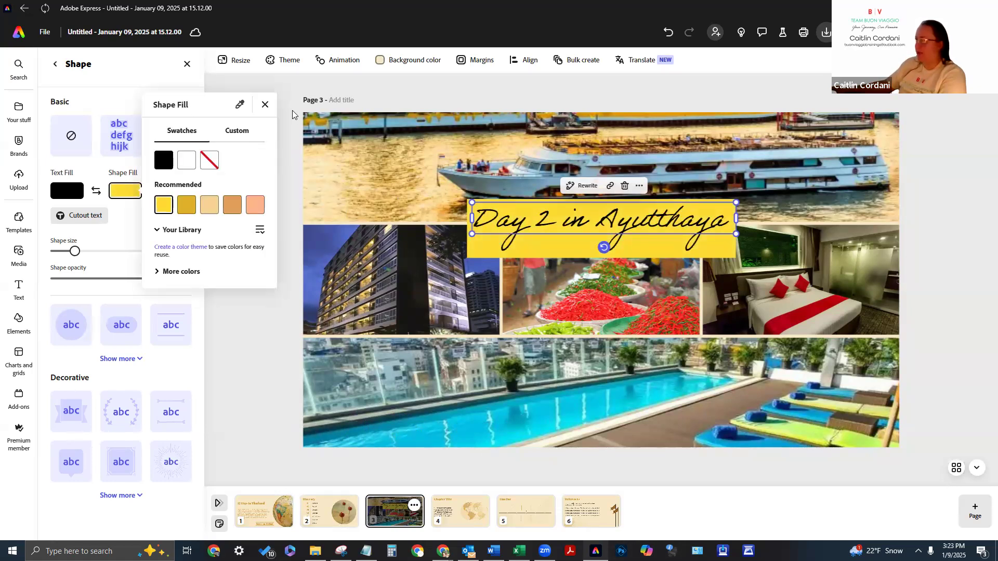
Undo the caption's shape fill changes and its move
click(702, 22)
click(669, 32)
click(668, 32)
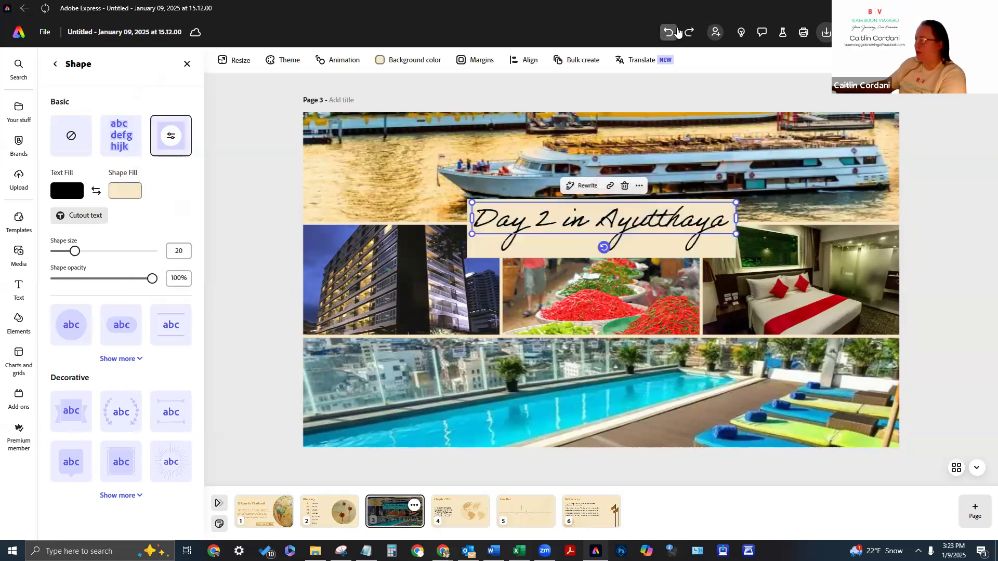
click(676, 32)
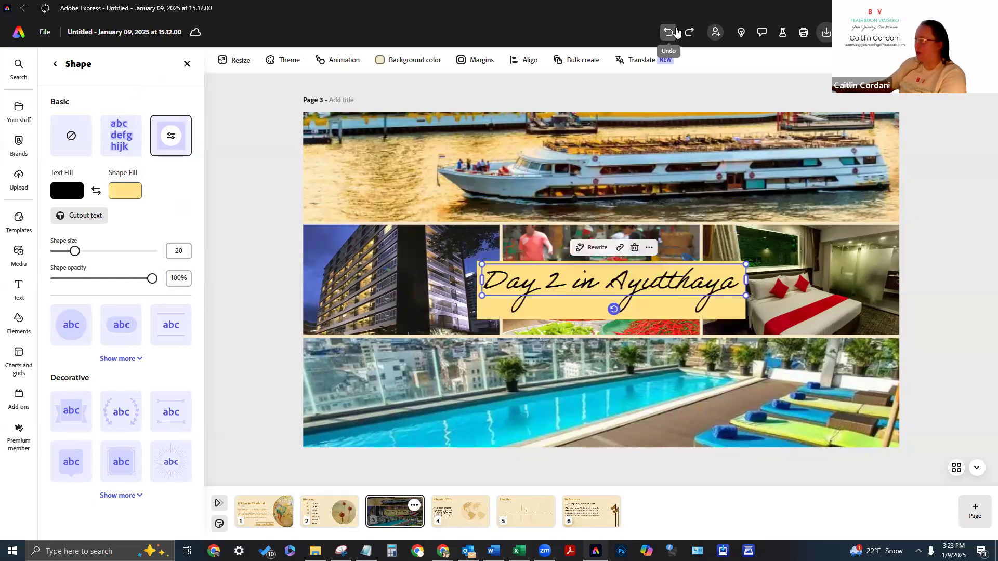
Move the yellow "Day 2 in Ayutthaya" caption up across the seam between the grid's top and middle rows and deselect it
click(649, 317)
click(644, 300)
click(639, 324)
drag(635, 269, 623, 222)
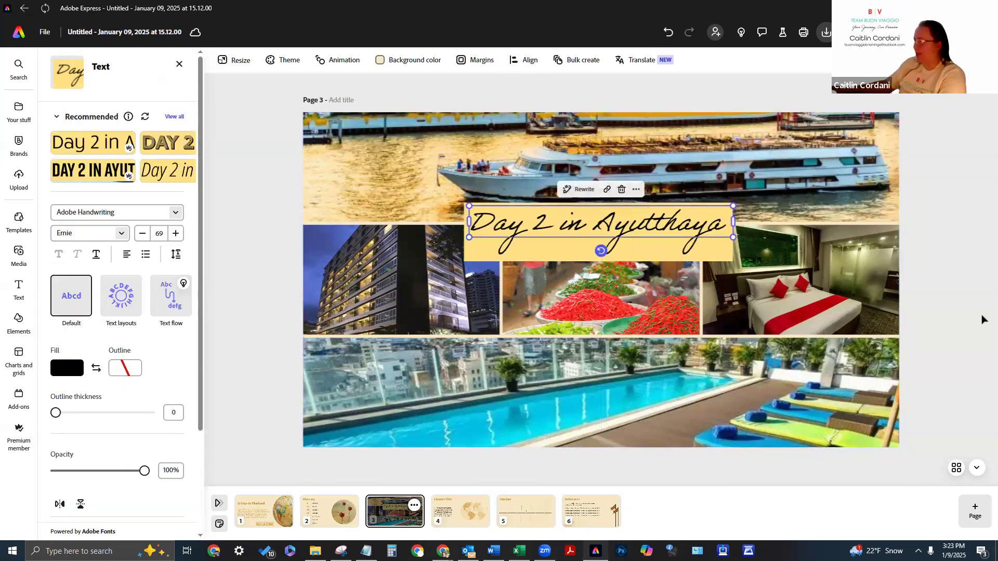
click(710, 470)
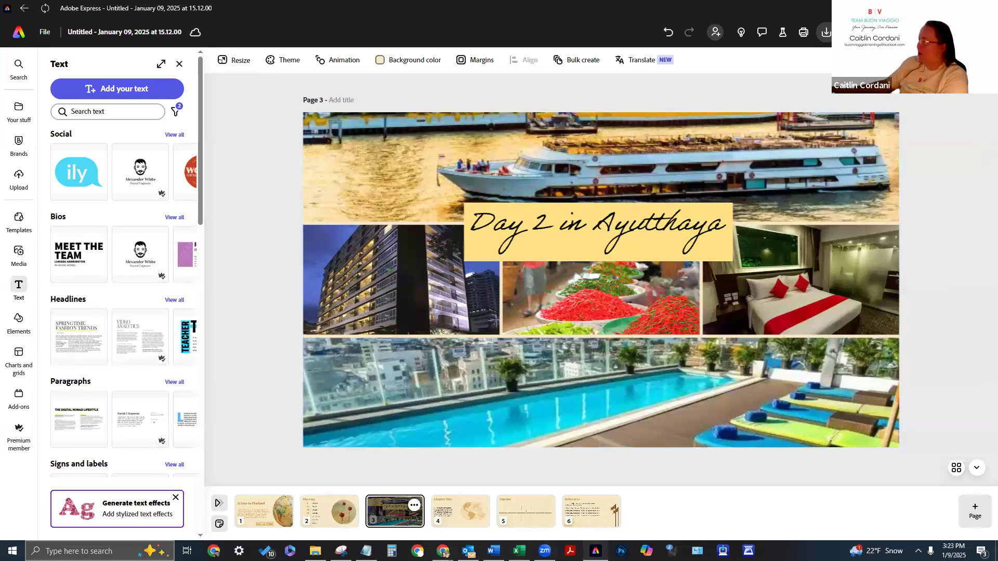
click(923, 116)
click(923, 115)
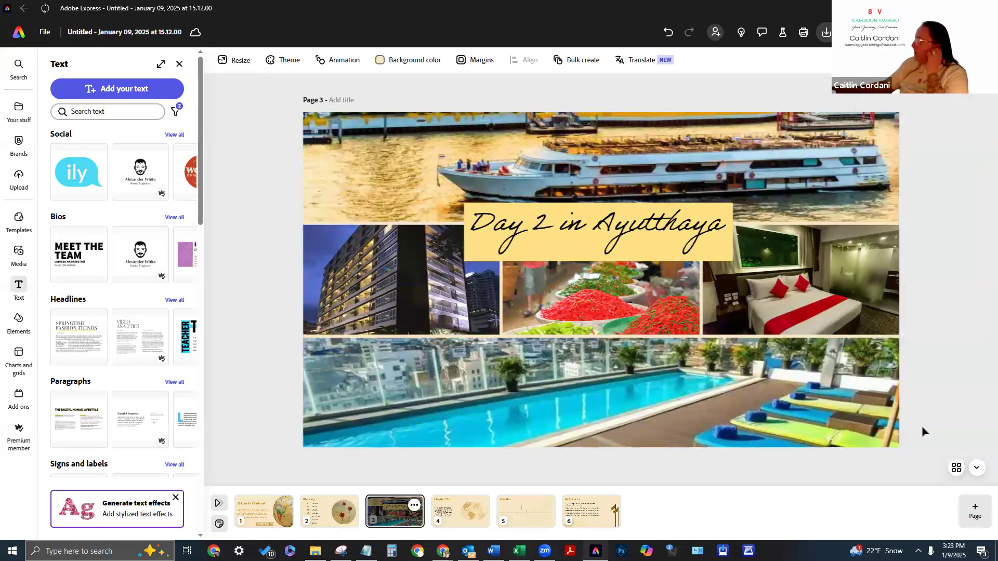
Duplicate page 3 and delete the caption and the image grid from the copy
click(414, 506)
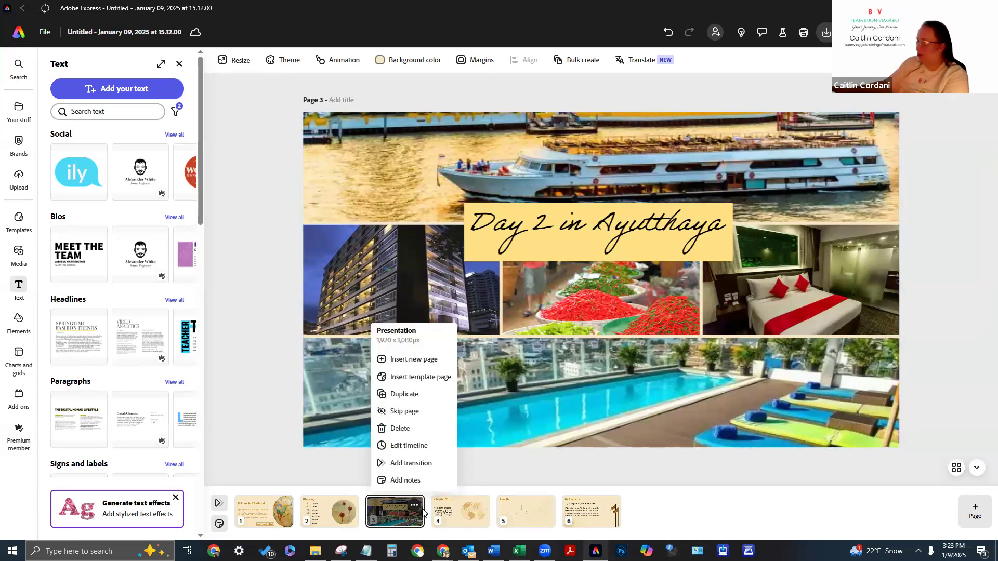
click(416, 400)
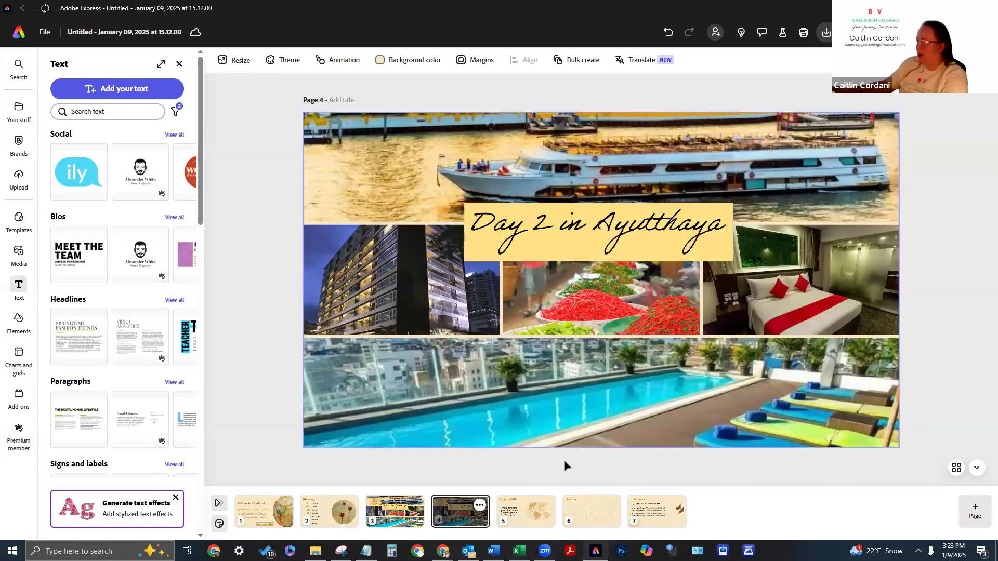
click(550, 263)
click(551, 264)
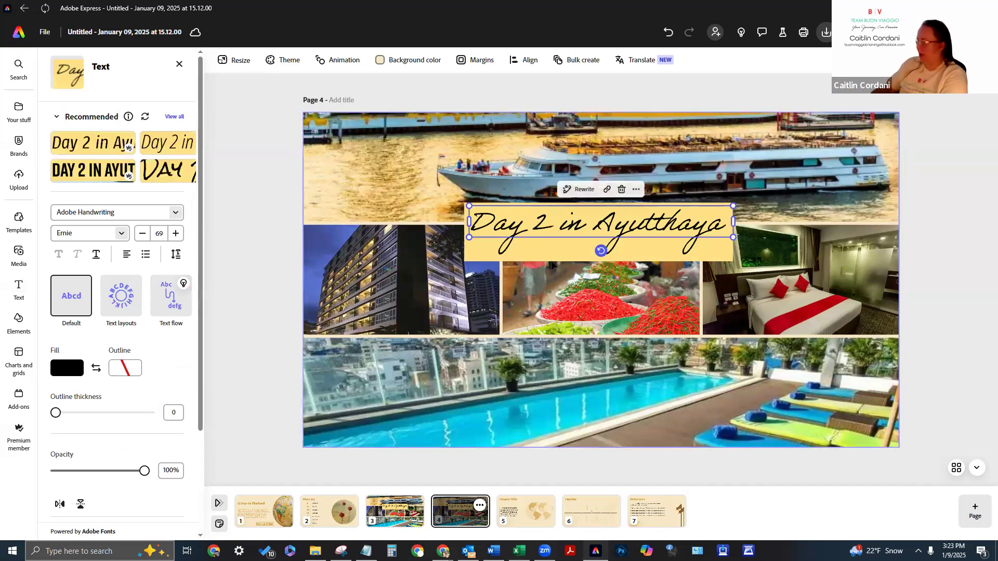
key(Delete)
click(539, 280)
key(Delete)
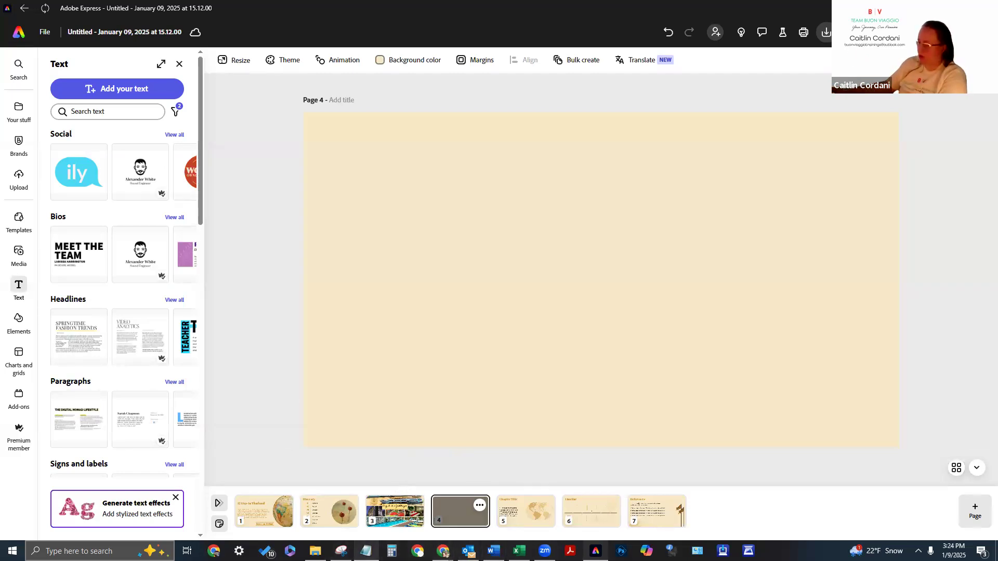
Switch to File Explorer and look through the Thailand folder for the accommodation and excursion photos available for each day
click(316, 551)
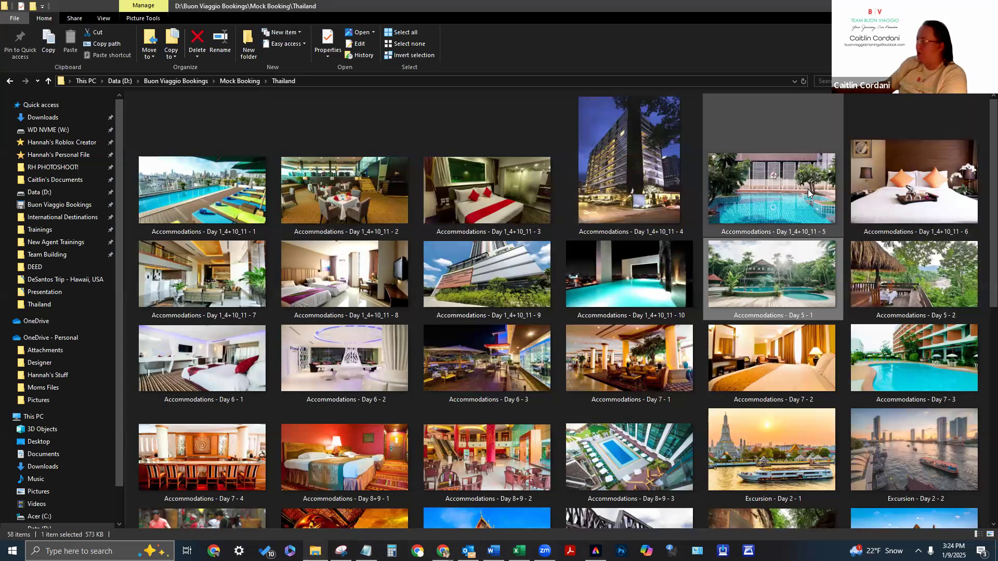
scroll(804, 203, down, 5)
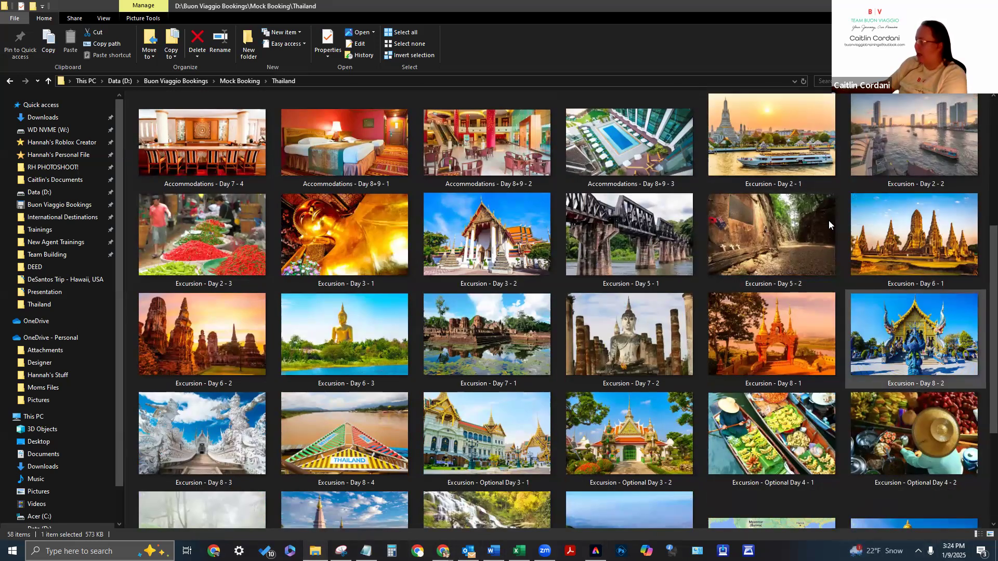
scroll(867, 211, up, 5)
scroll(936, 212, down, 4)
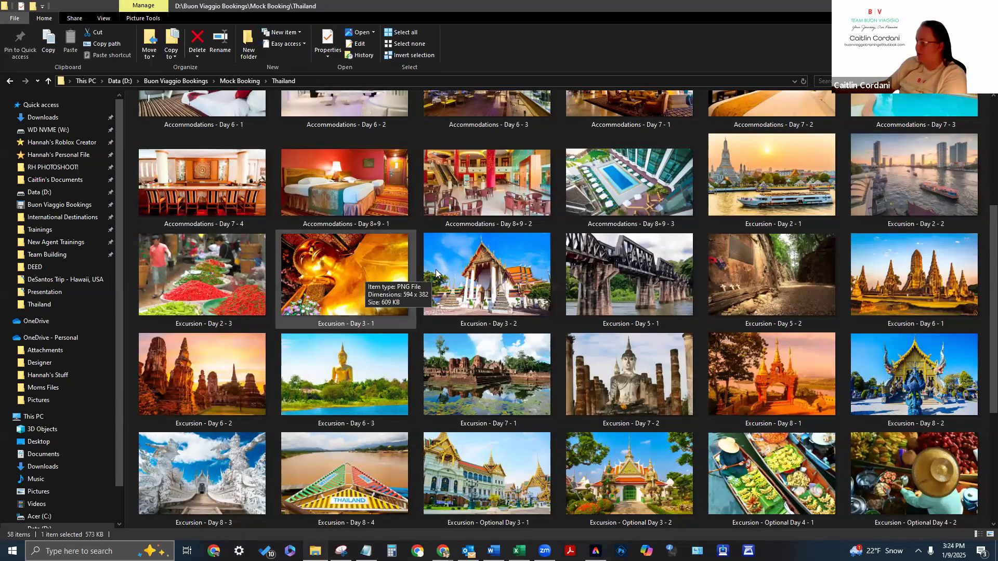
scroll(491, 289, up, 5)
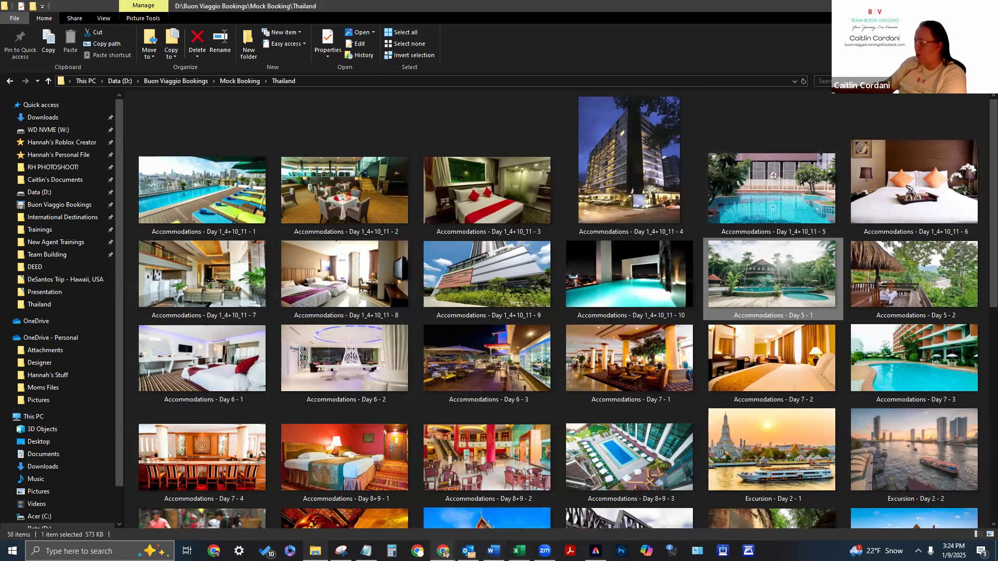
Return to Adobe Express and add a five-image grid, three cells beside two larger ones, as page 4's background
click(621, 551)
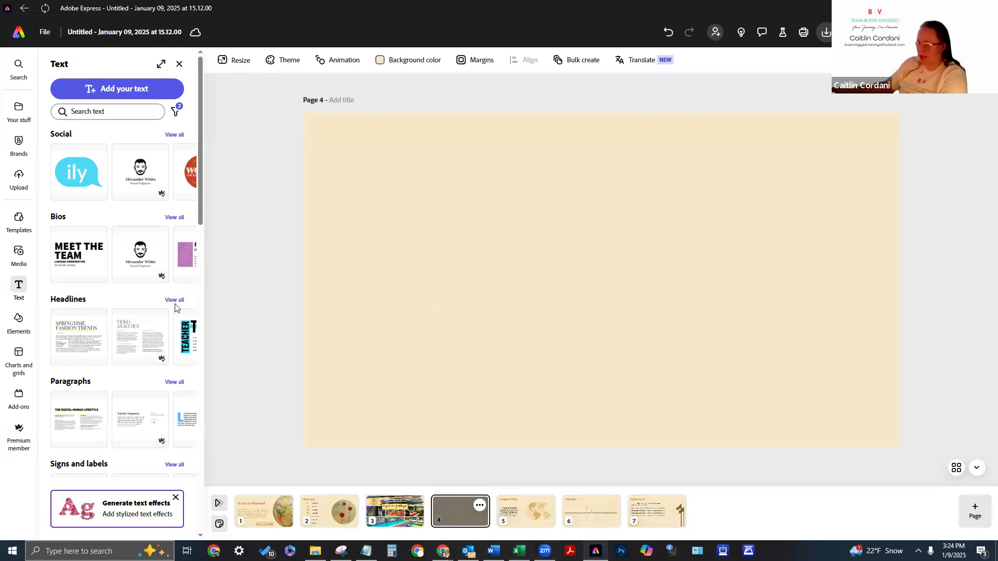
click(18, 356)
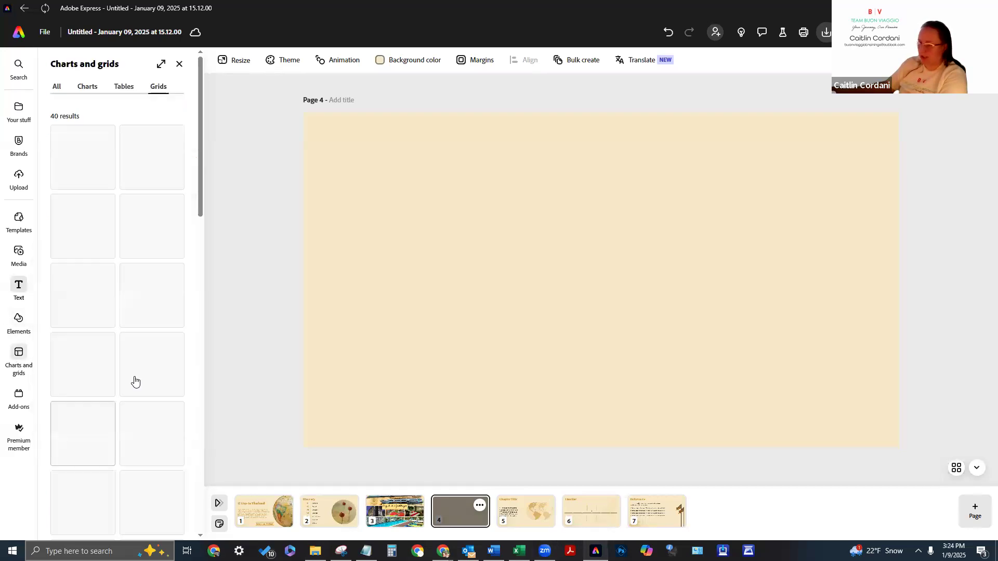
scroll(166, 237, down, 15)
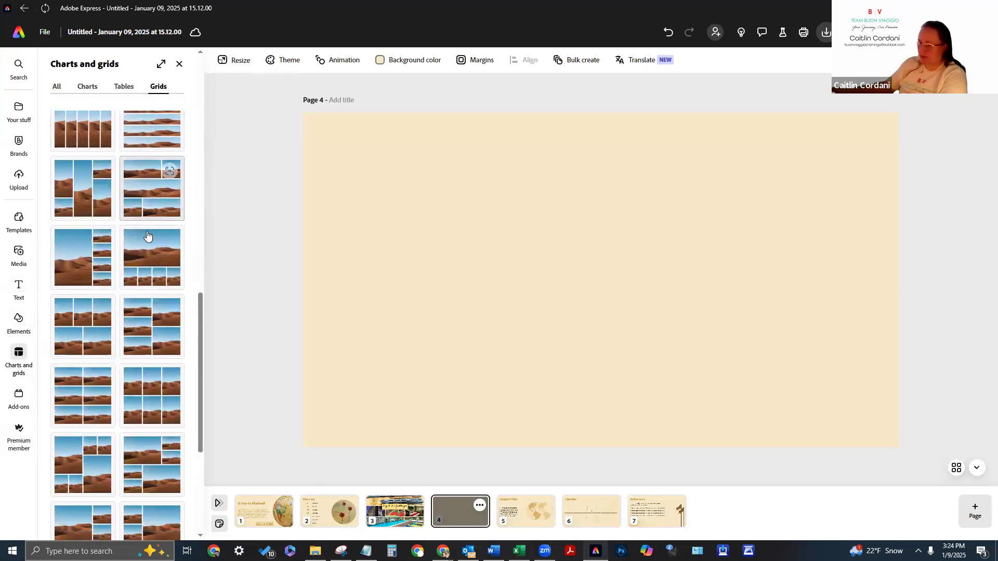
scroll(151, 259, down, 3)
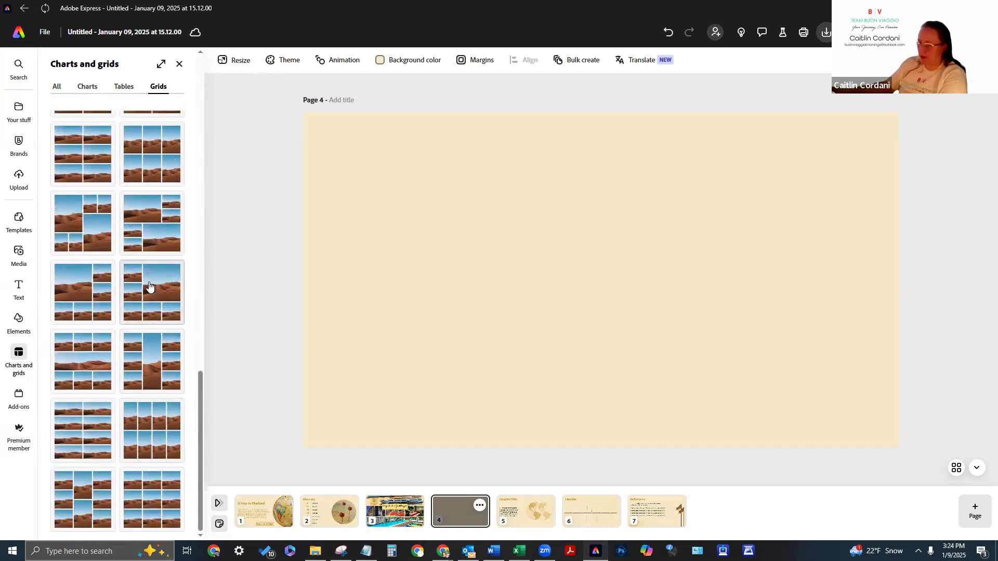
scroll(146, 322, up, 1)
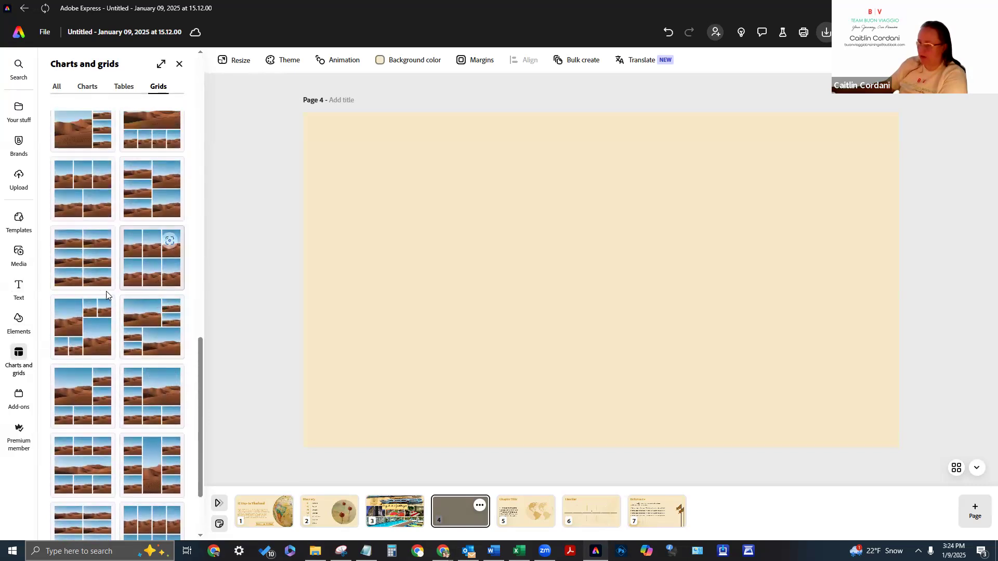
scroll(137, 291, up, 1)
click(148, 241)
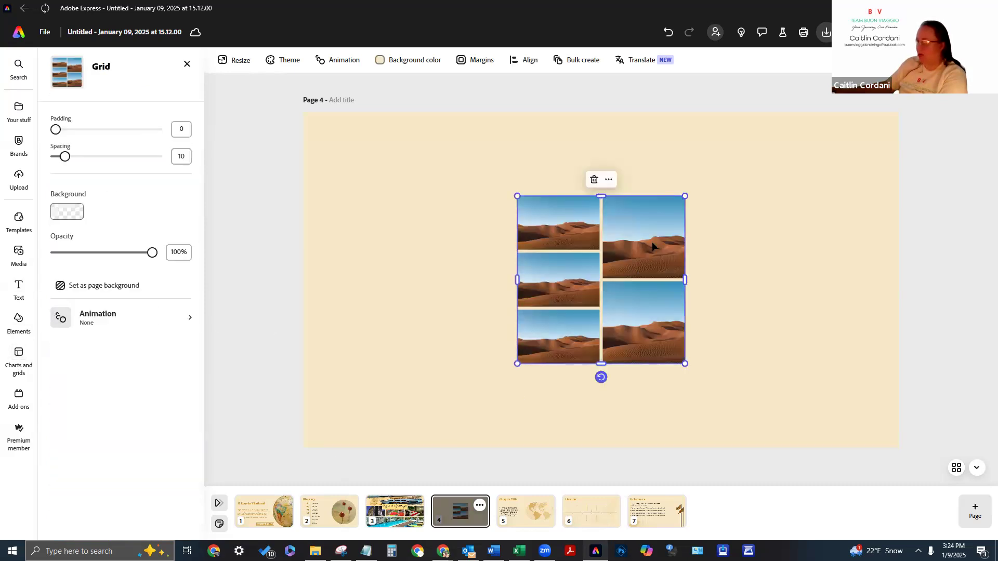
click(102, 287)
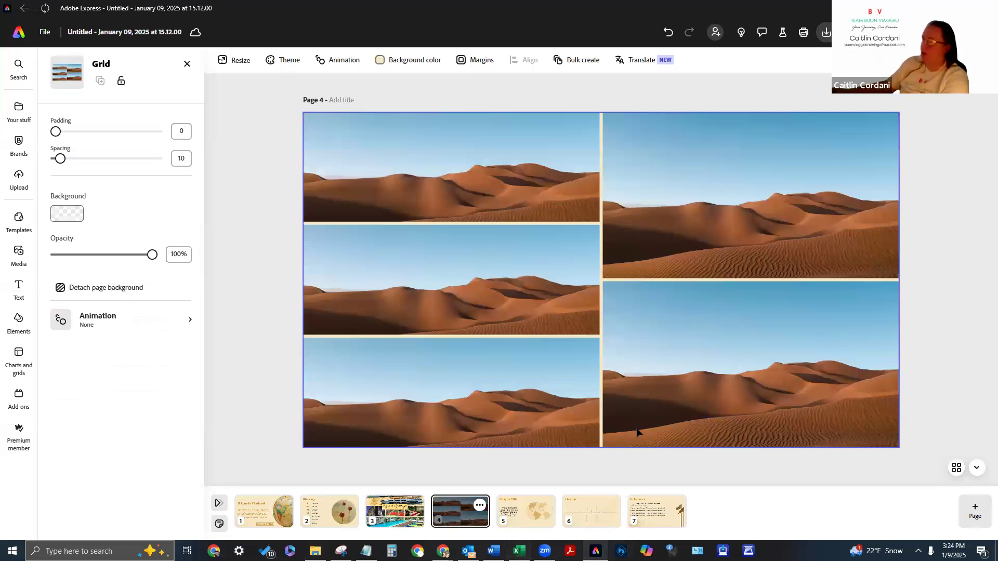
Replace the grid's upper-right desert image with the file Excursion - Day 3 - 1 from the Thailand folder
click(671, 204)
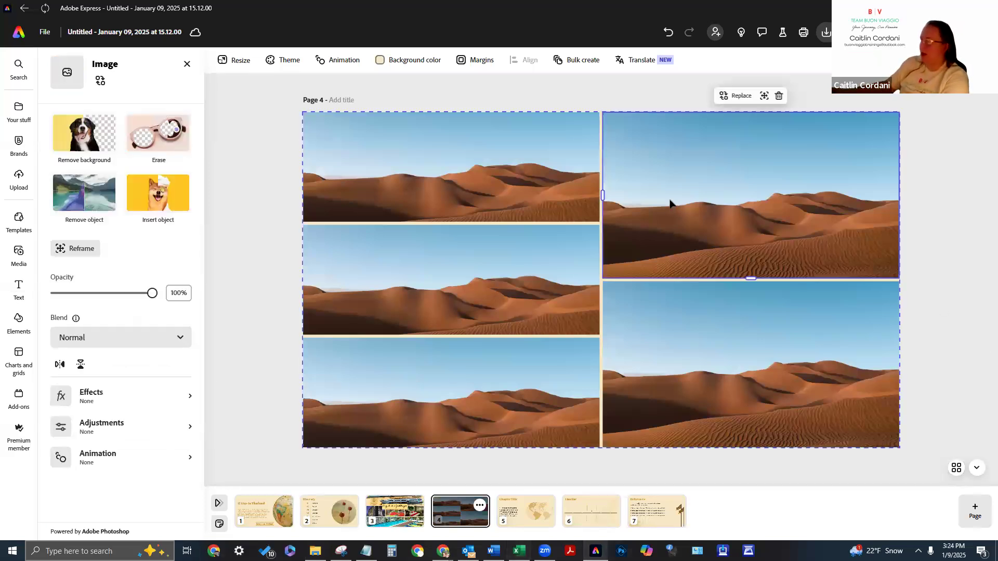
click(728, 98)
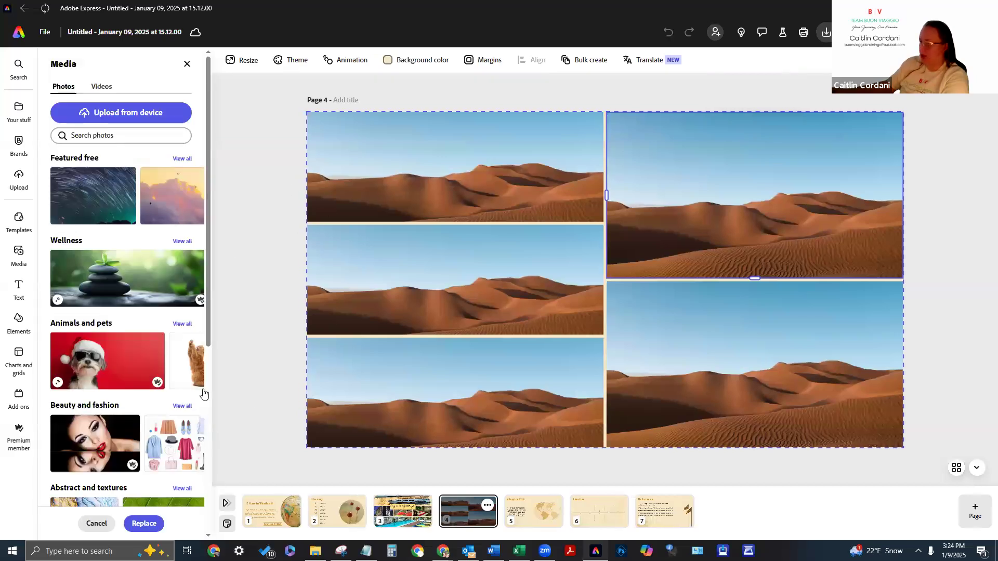
click(99, 117)
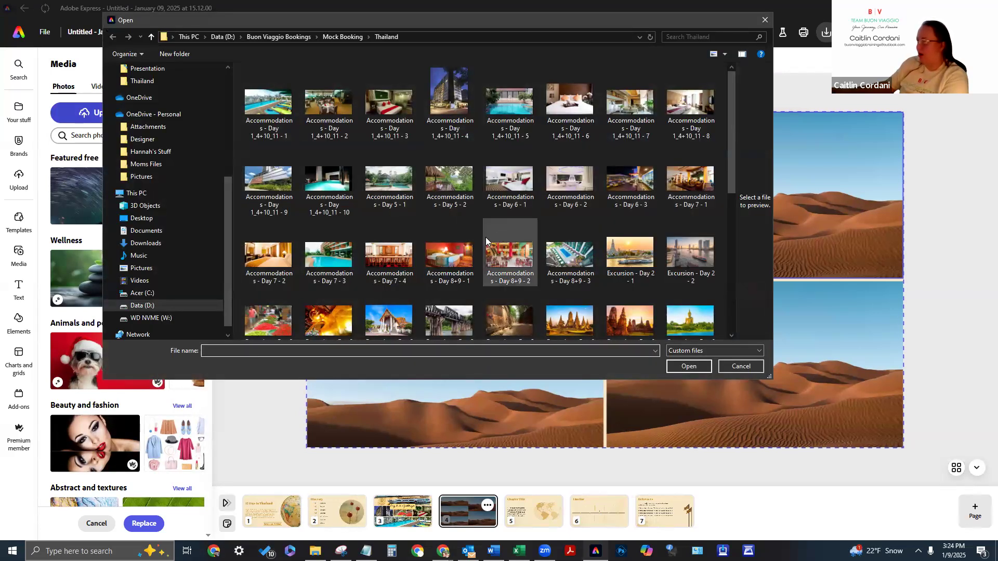
scroll(413, 280, down, 2)
click(328, 229)
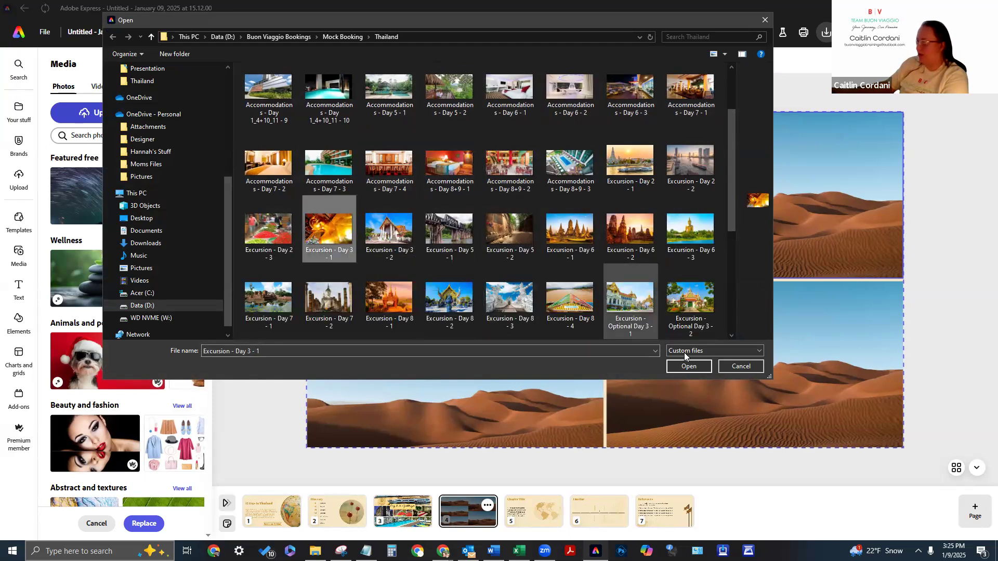
Fill the page 4 grid's upper-right and lower-right cells with Excursion - Day 3 - 1 and Excursion - Day 3 - 2
click(687, 366)
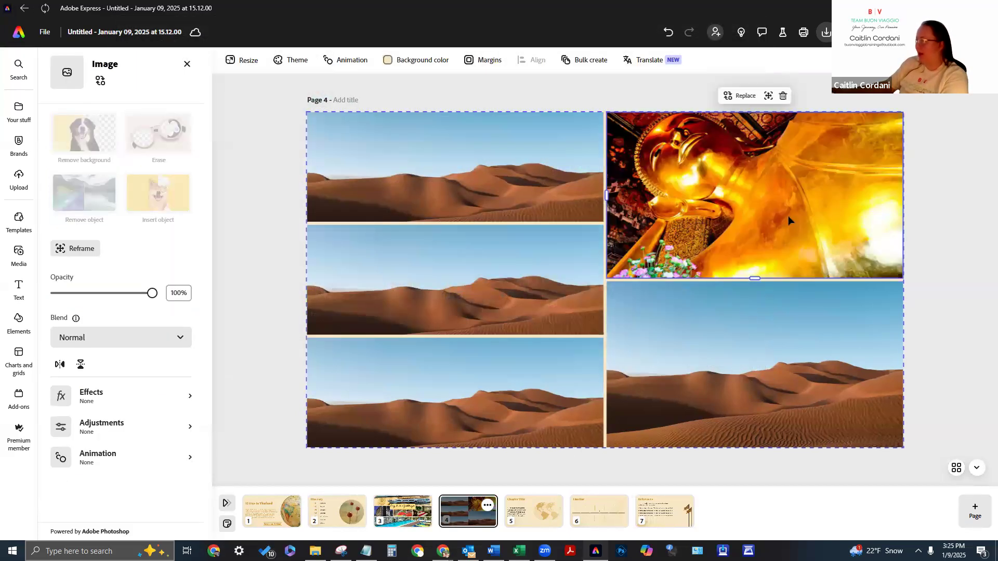
click(820, 365)
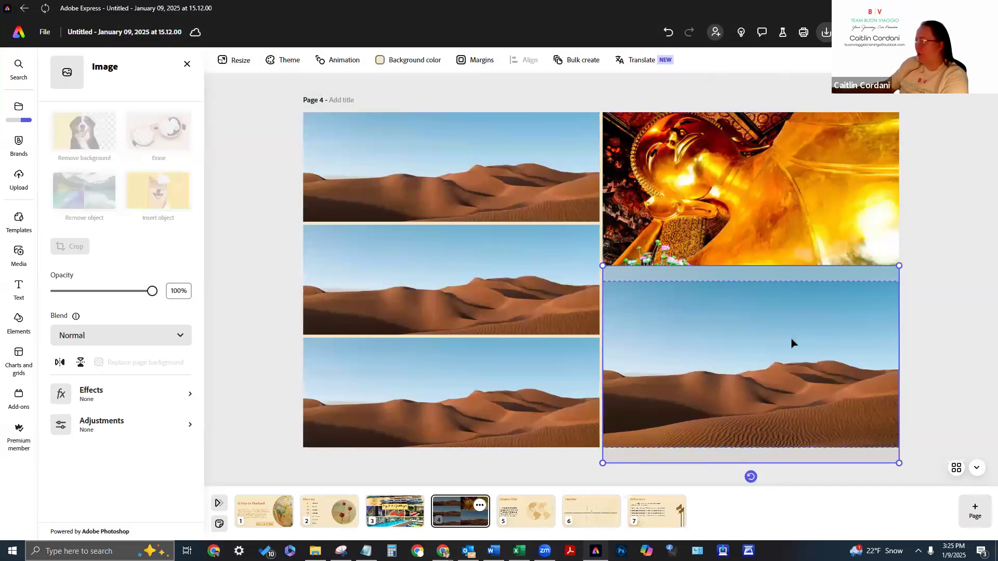
click(929, 285)
click(740, 321)
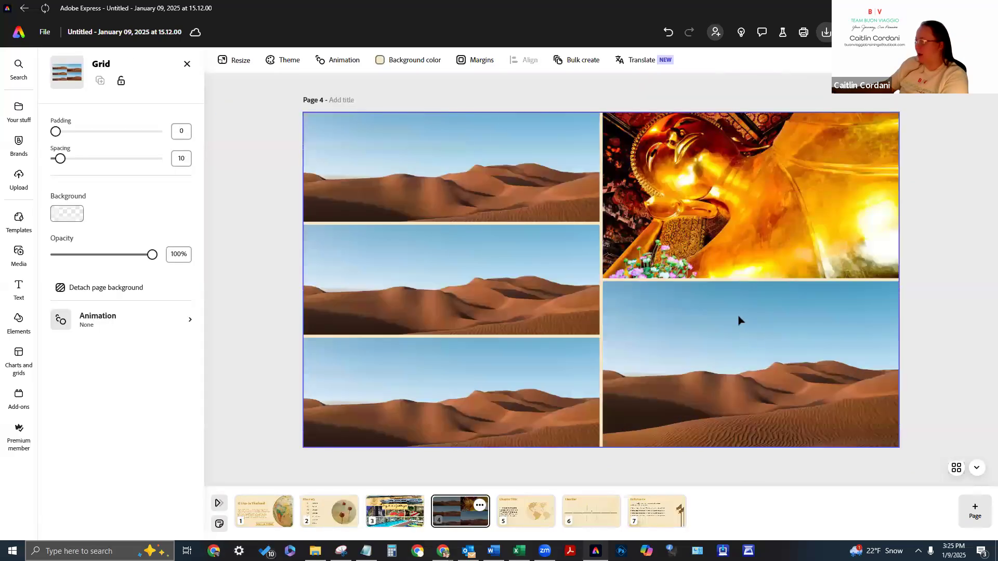
click(745, 355)
click(735, 263)
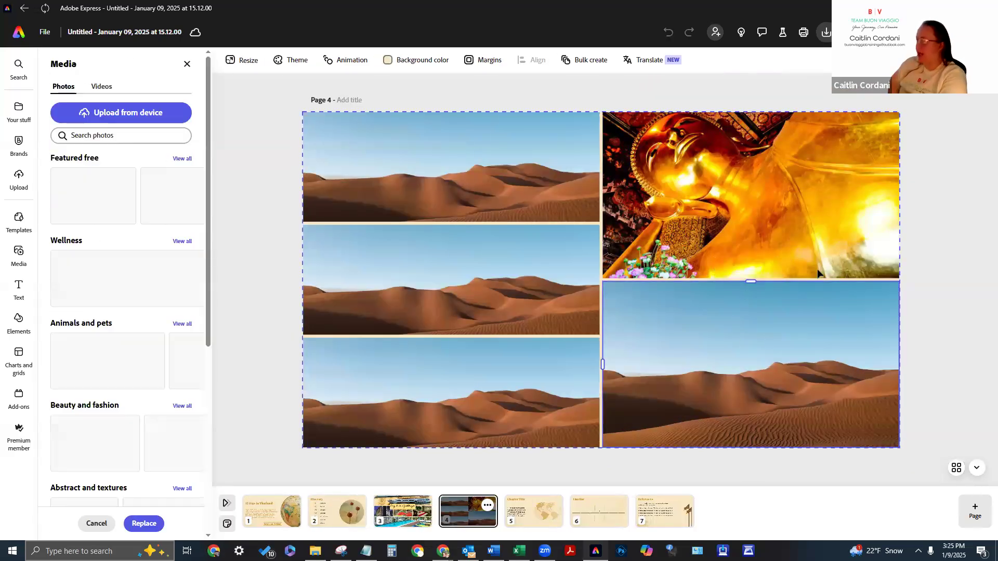
click(117, 113)
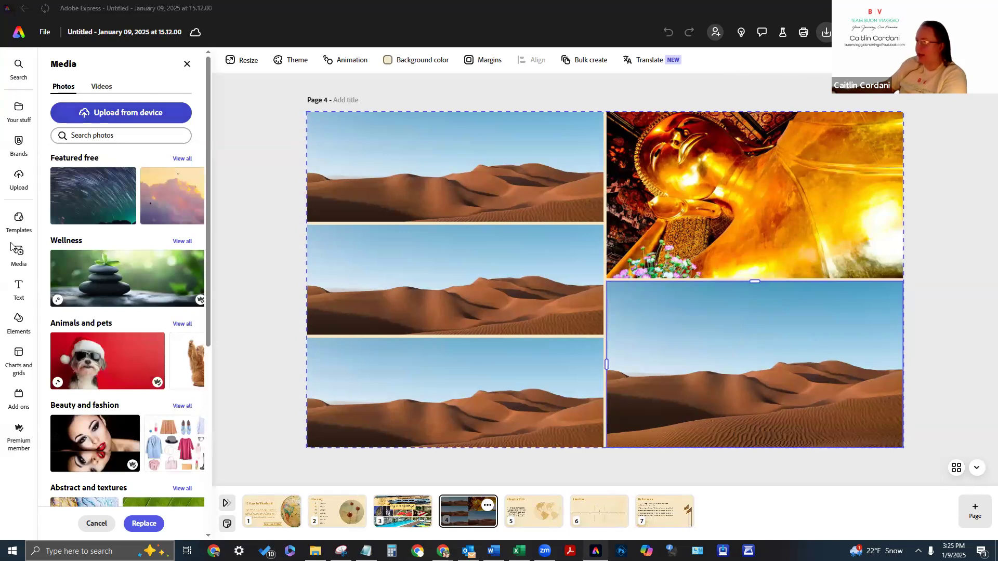
scroll(359, 242, down, 2)
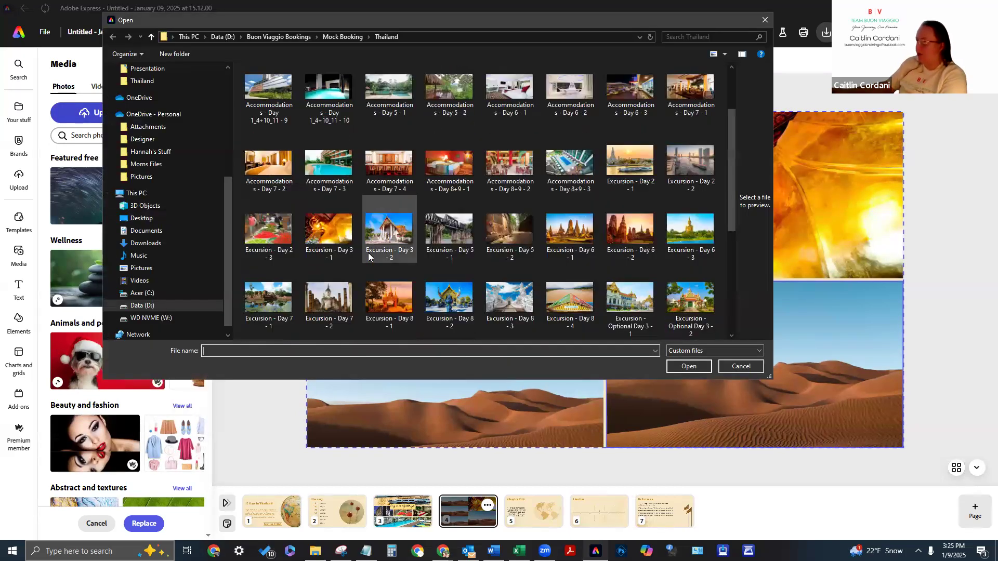
click(388, 228)
click(699, 368)
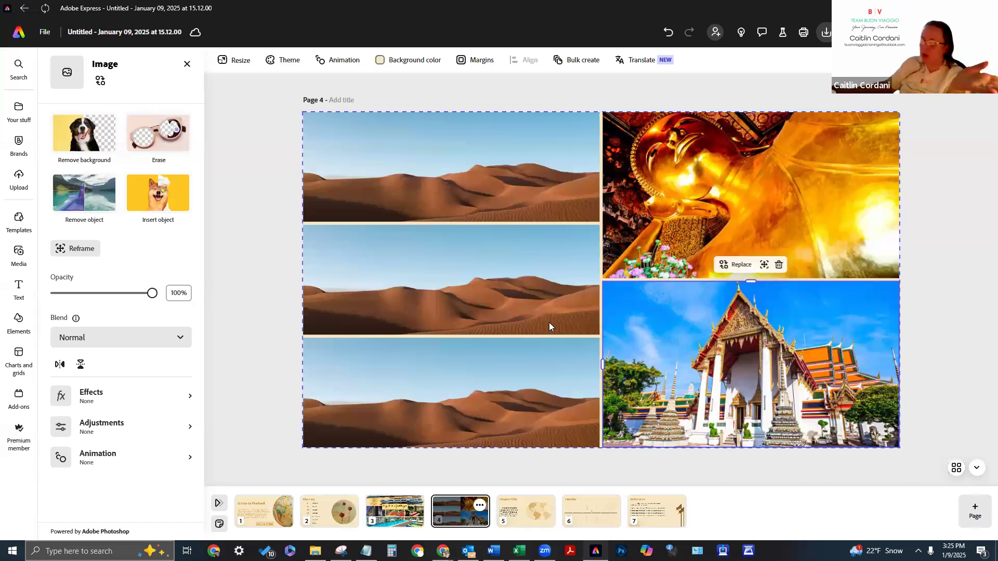
Shift the temple photo slightly upward within its grid cell
double_click(828, 358)
drag(825, 358, 826, 351)
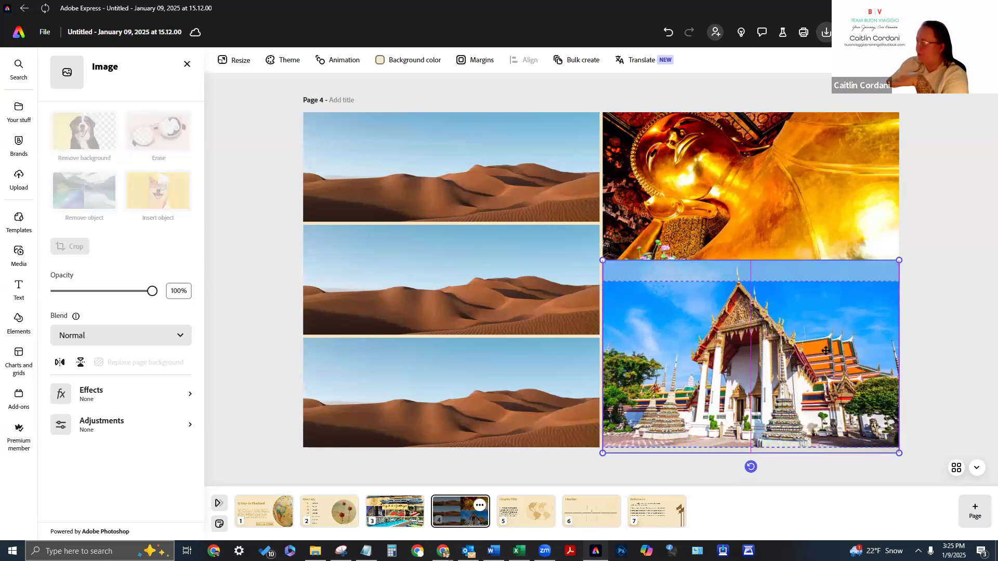
click(983, 367)
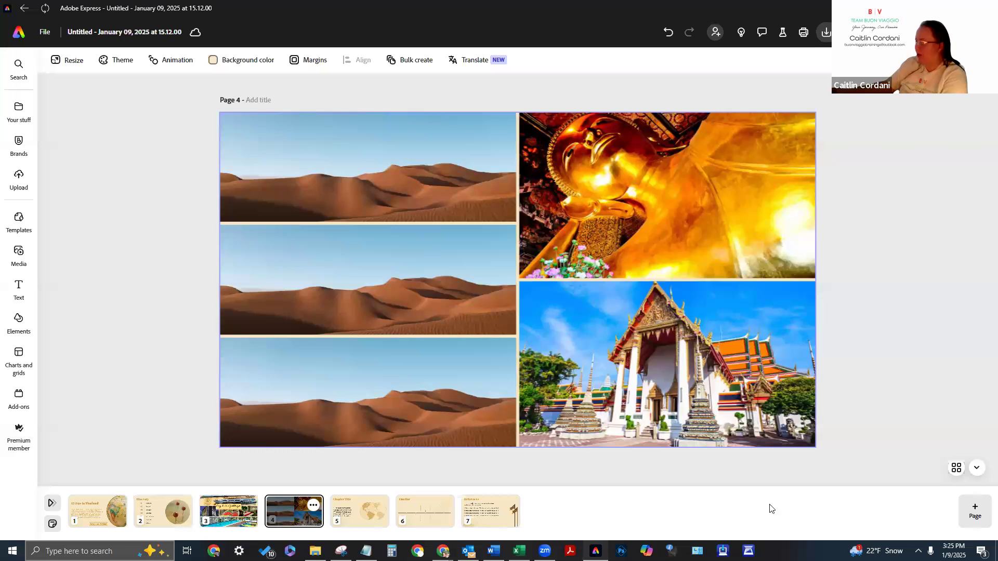
Replace the grid's upper-left desert photo with Accommodations - Day 1_4+10_11 - 7 and shift it upward within its cell
click(371, 200)
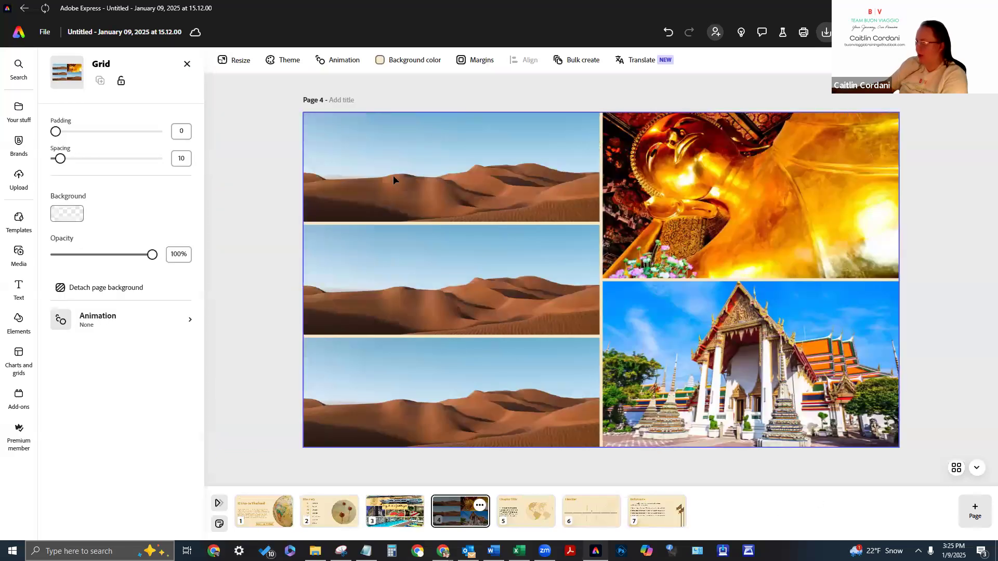
click(450, 151)
click(436, 97)
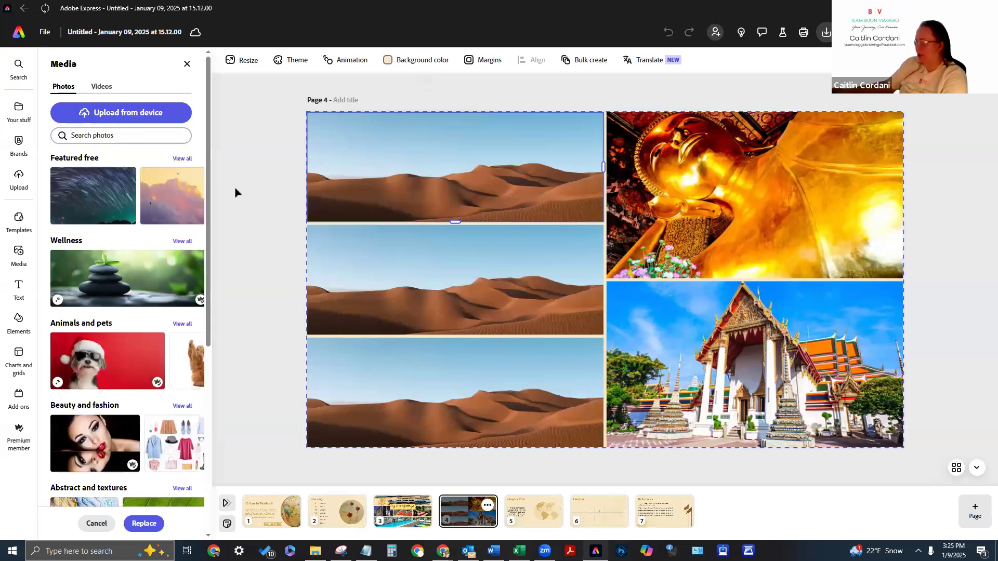
click(155, 115)
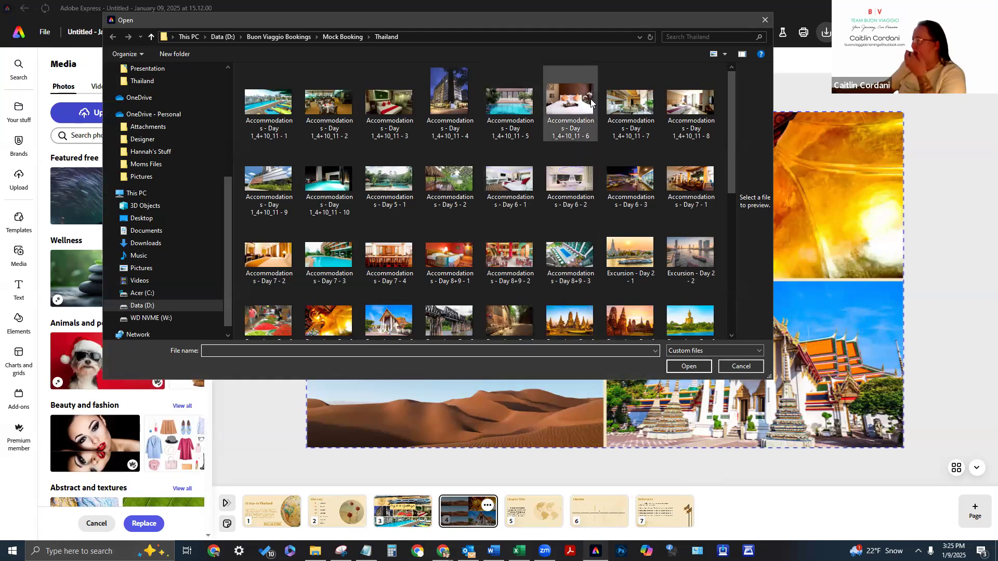
click(621, 105)
click(689, 367)
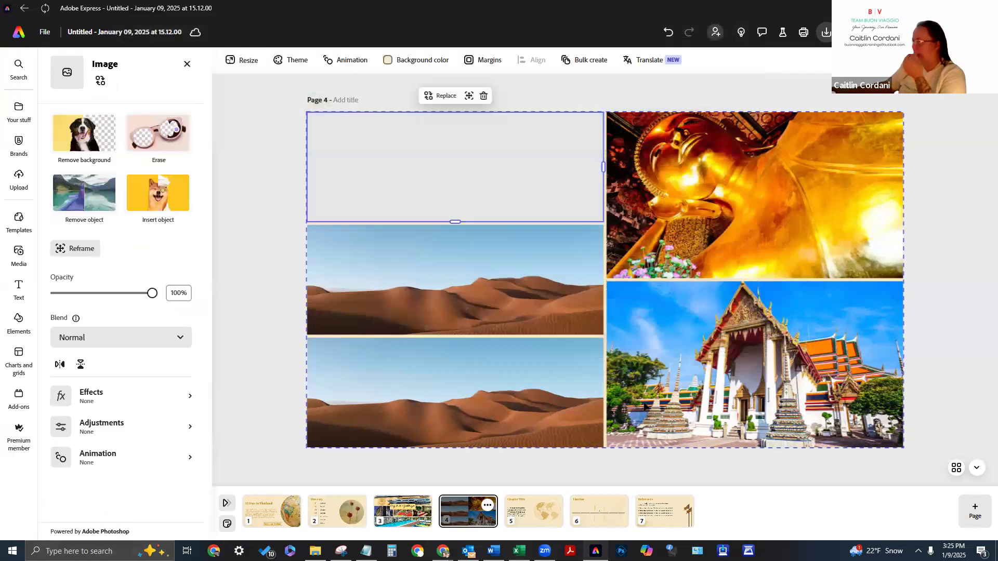
double_click(477, 203)
drag(477, 202, 477, 186)
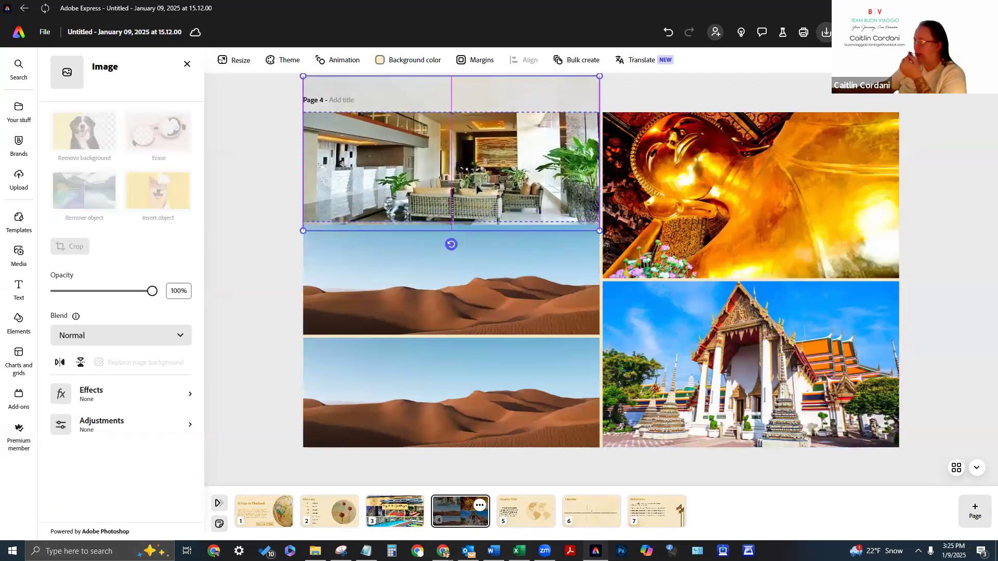
Fill the middle-left and lower-left grid cells with Accommodations - Day 1_4+10_11 - 6 and - 5 from the File Explorer Thailand folder
click(503, 314)
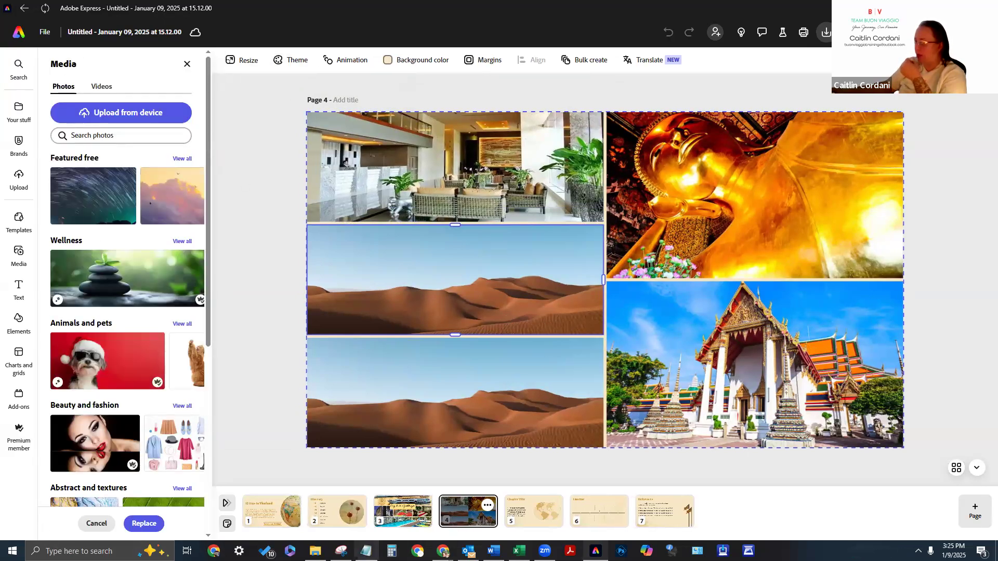
click(315, 551)
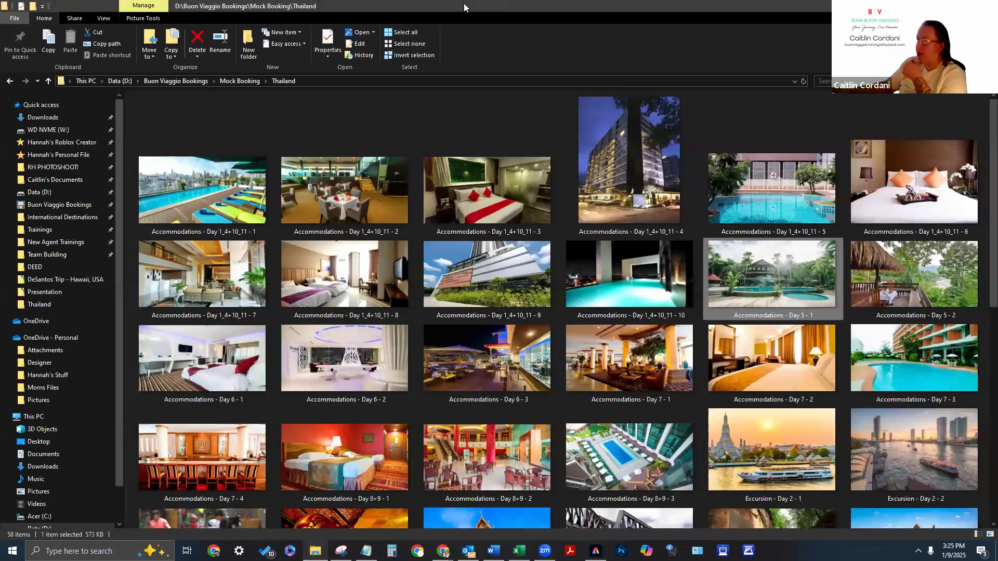
key(alt+Tab)
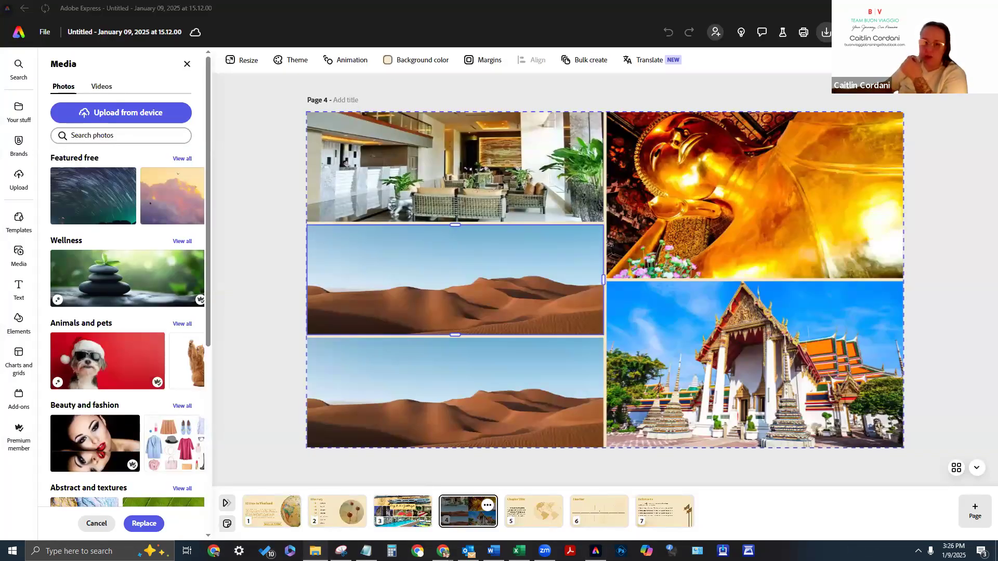
drag(152, 327, 459, 297)
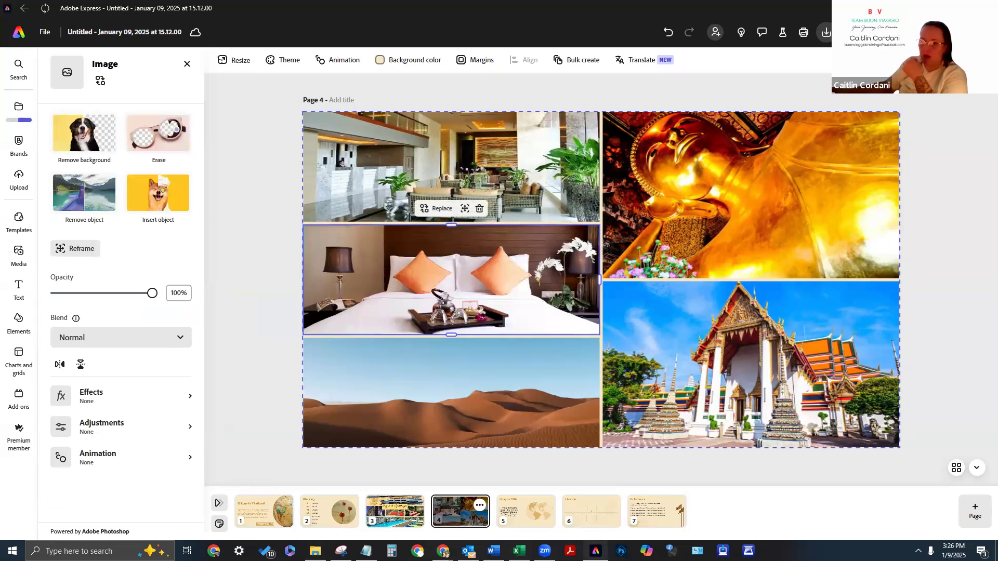
drag(223, 361, 416, 404)
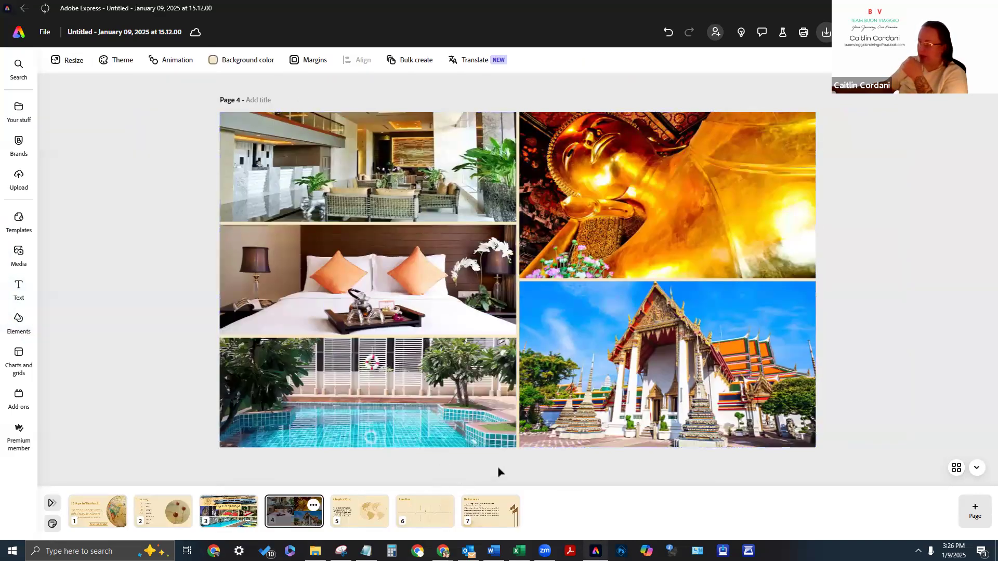
Try shifting the pool photo upward within the lower-left grid cell
click(374, 394)
click(522, 407)
drag(527, 399, 521, 385)
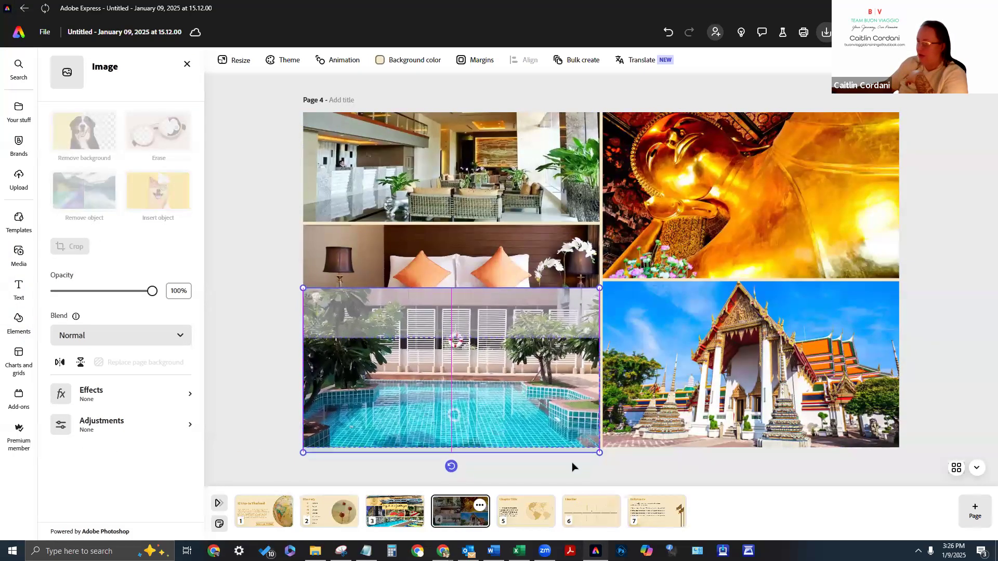
click(244, 385)
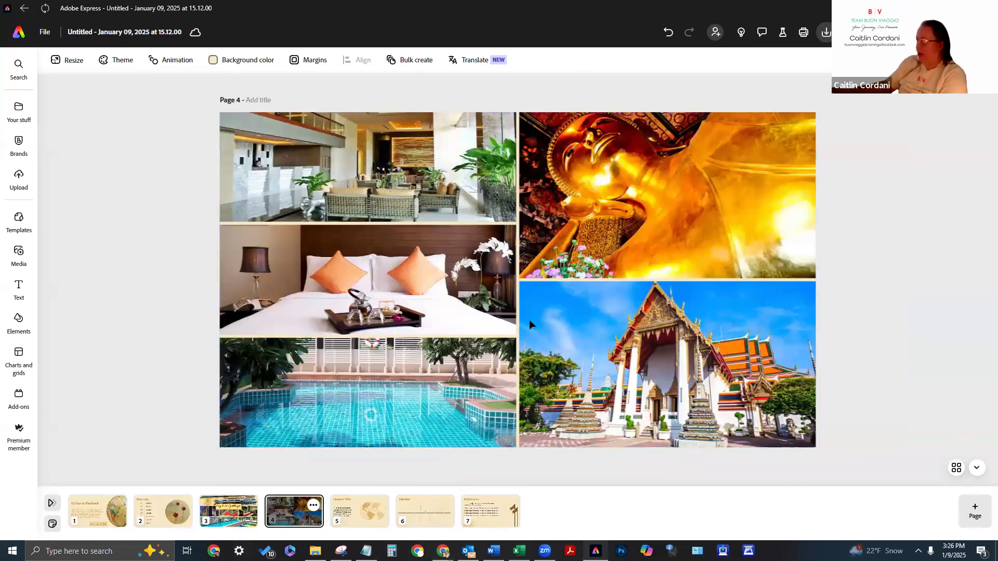
Try moving the pool photo back down and undo the changes to its position
click(394, 404)
click(394, 408)
drag(452, 405, 452, 417)
click(668, 33)
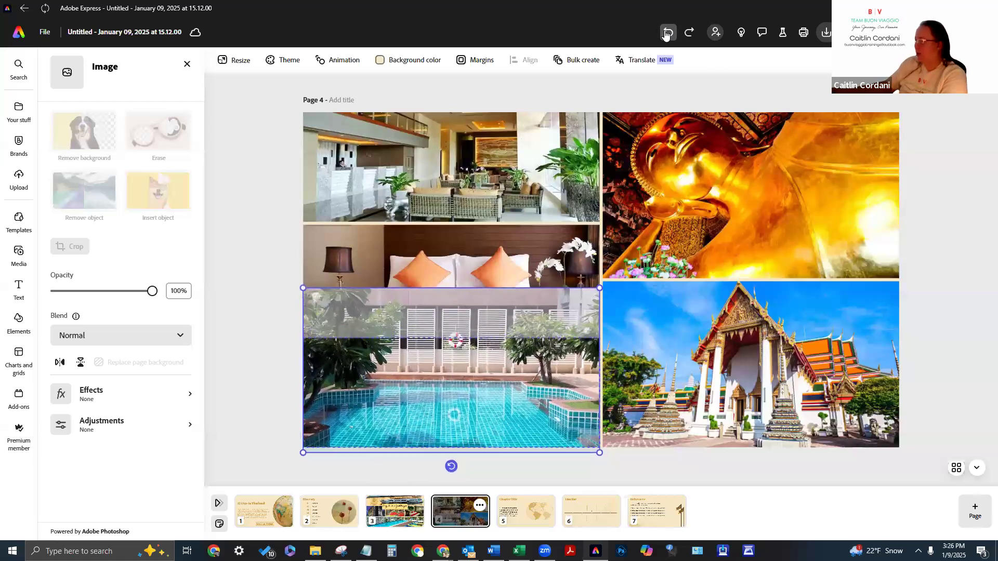
click(668, 33)
click(267, 403)
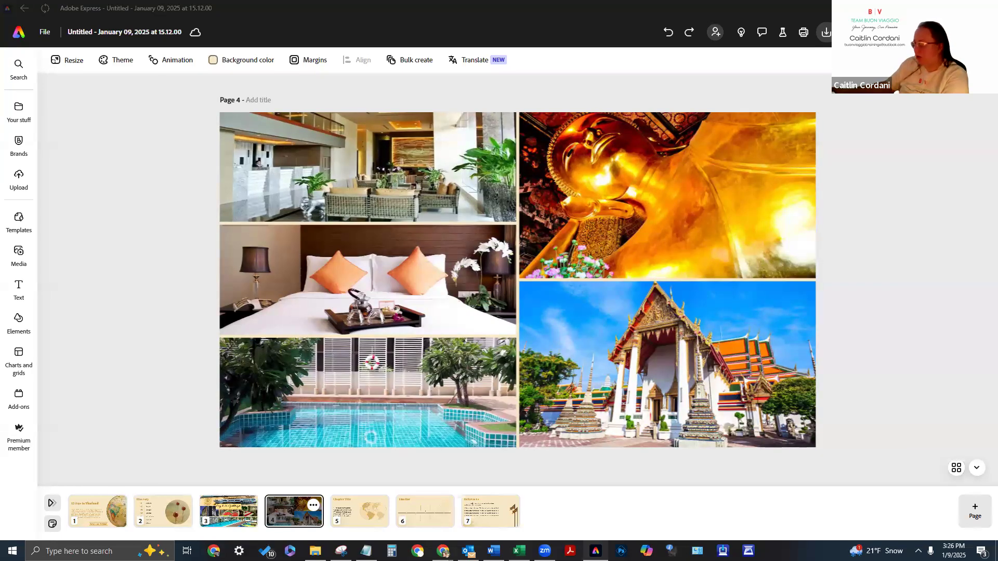
Switch to the Notion project page in Chrome, select Bangkok in the Trip Highlights list, and return to Adobe Express
mouse_move(443, 551)
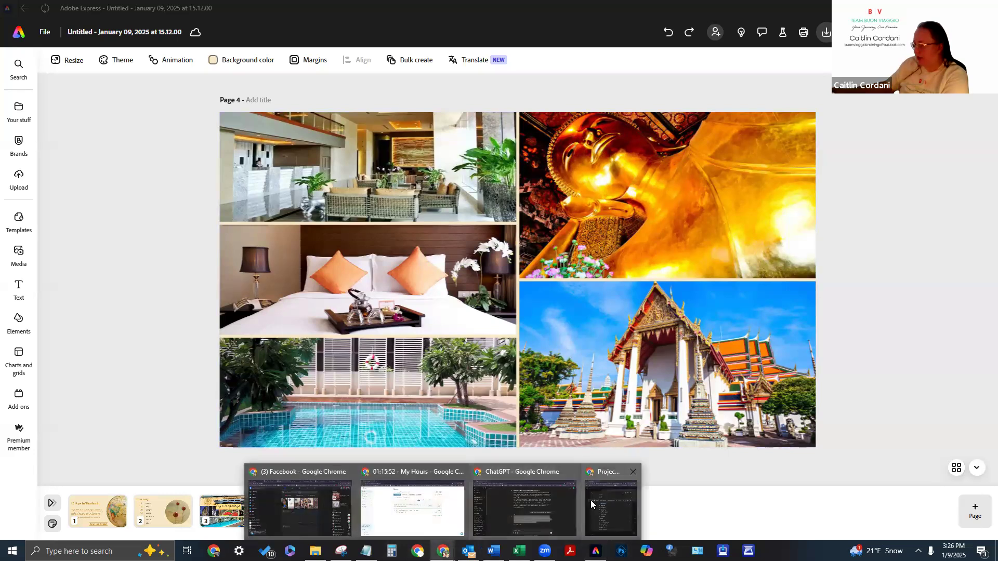
click(590, 500)
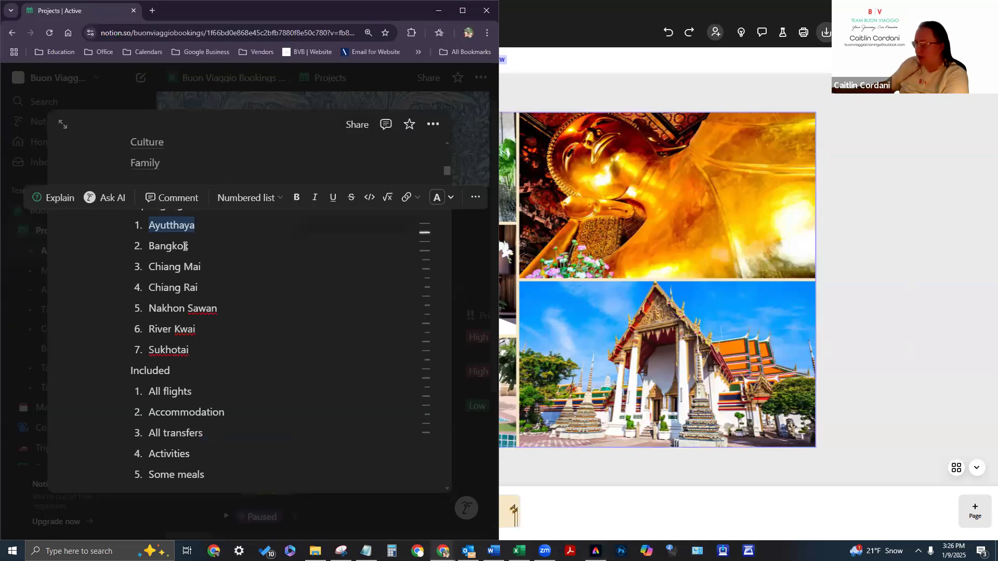
drag(185, 246, 154, 247)
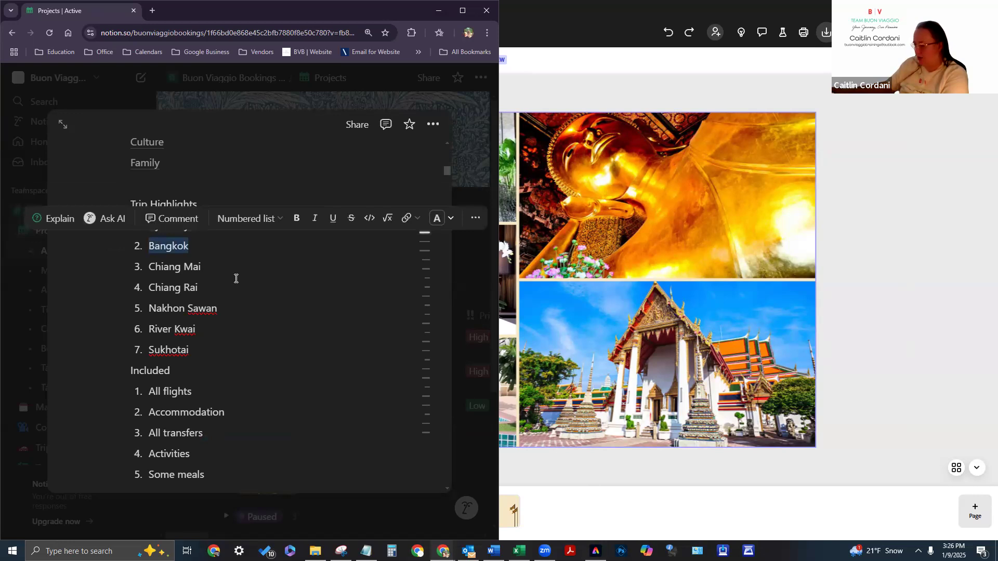
click(563, 474)
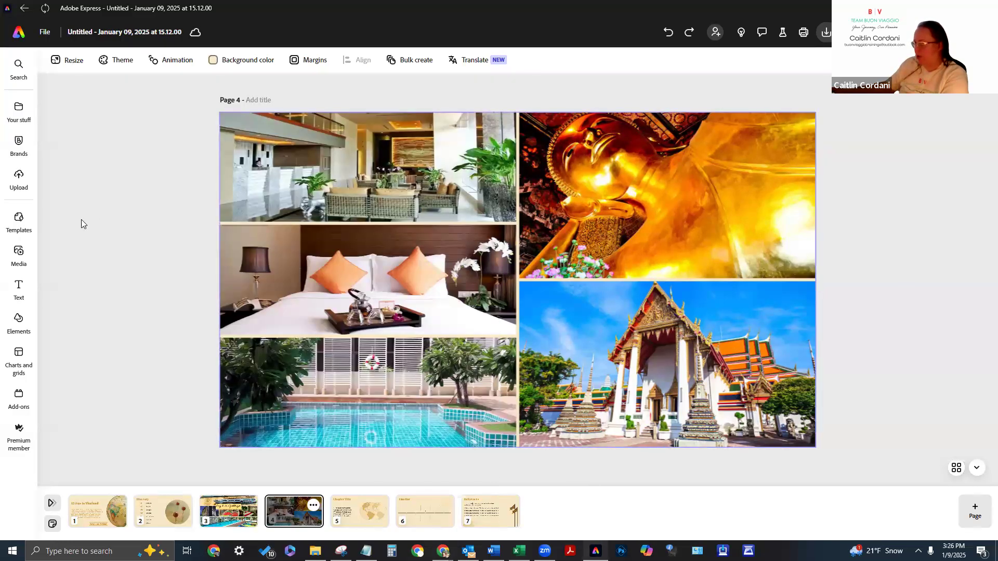
Add a text box reading "Day 3 in Bangkok" over the page 4 photo grid
click(19, 289)
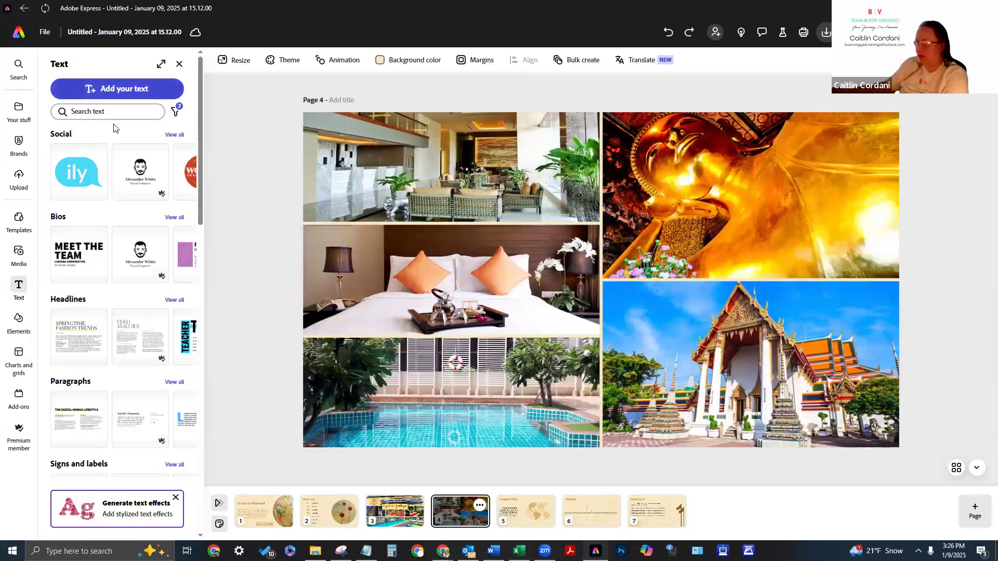
click(106, 89)
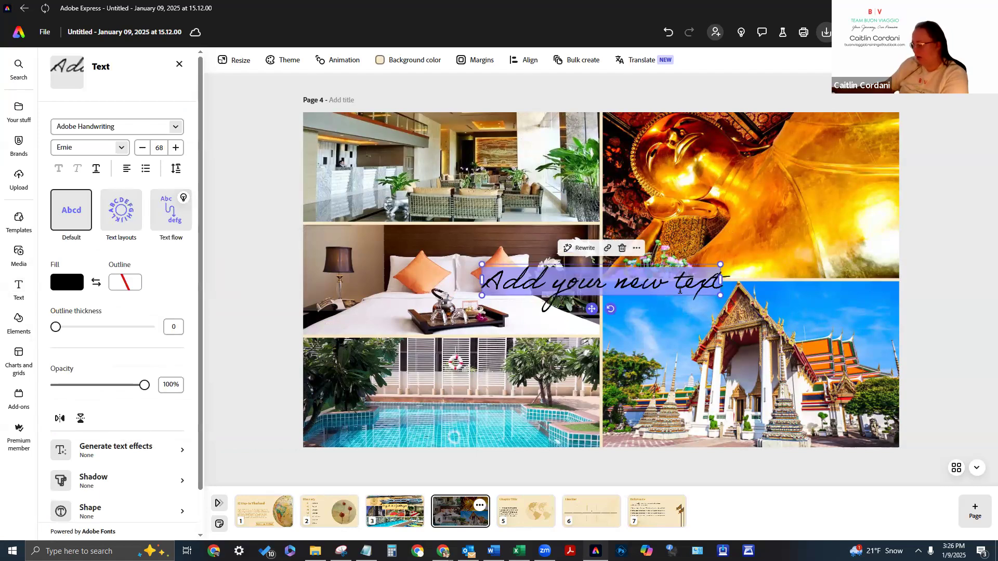
text(Bangkok)
click(487, 275)
text(Day )
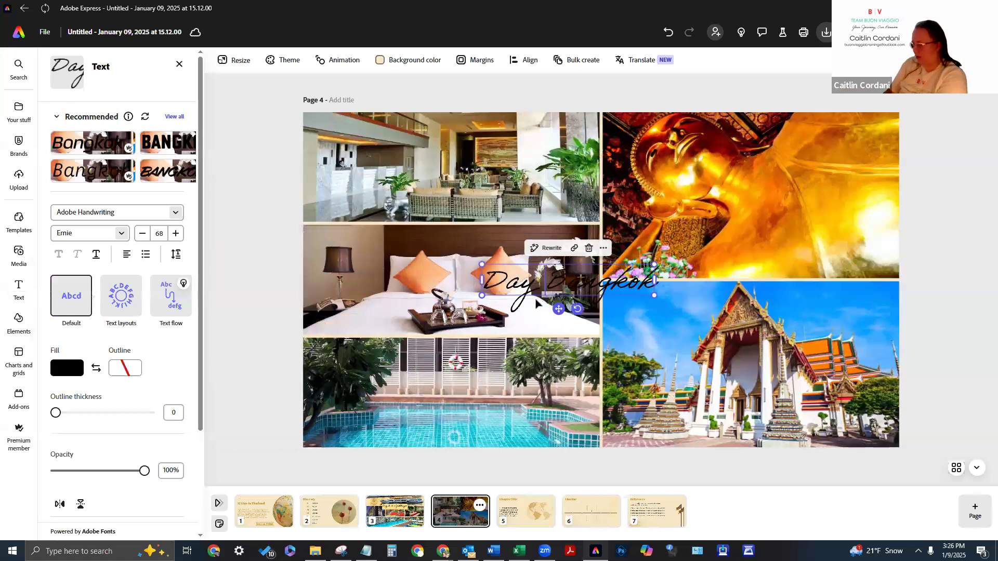
text(3 in)
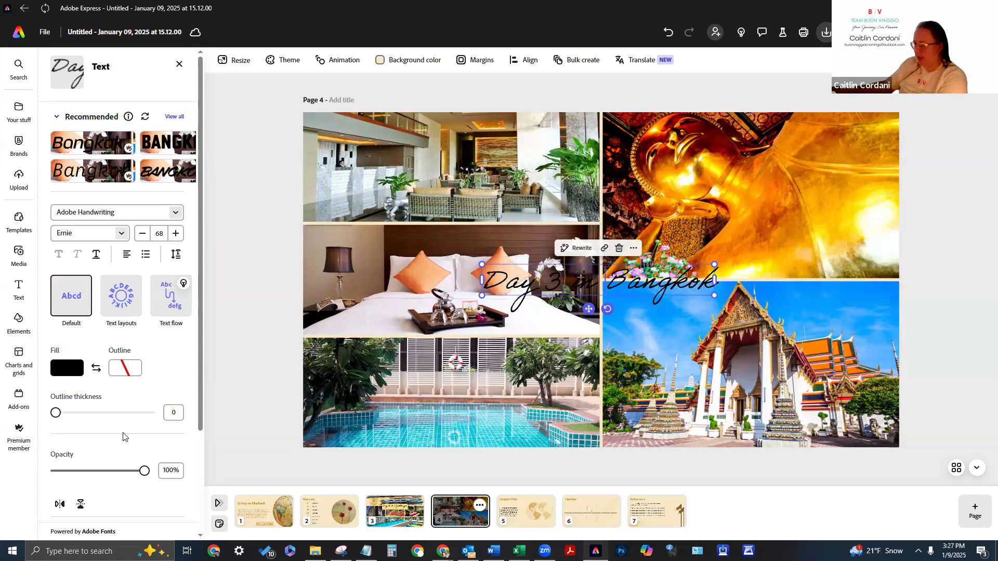
Place a basic solid rectangle shape behind the "Day 3 in Bangkok" text
scroll(123, 437, down, 3)
click(114, 467)
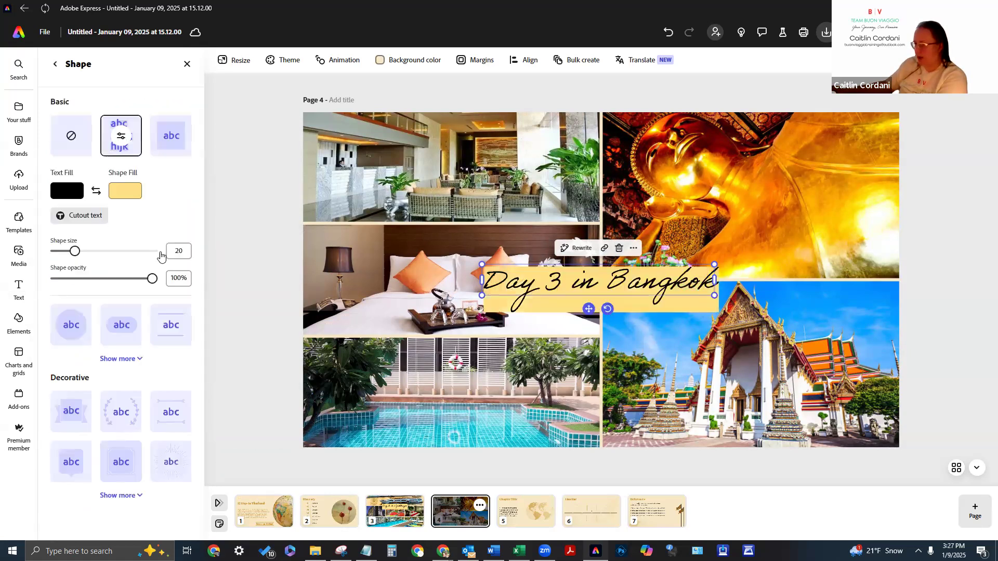
click(167, 156)
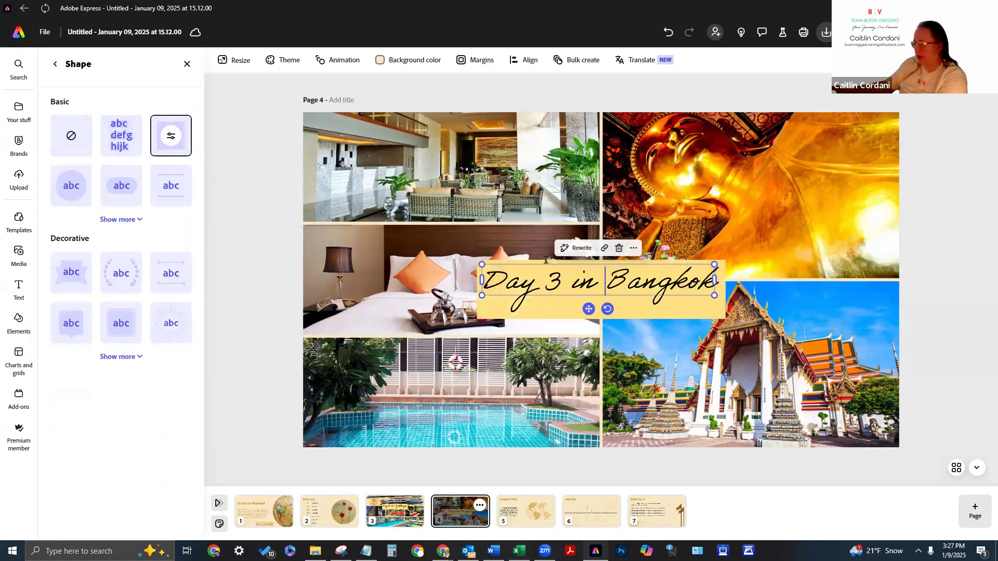
Recolor the shape behind "Day 3 in Bangkok" with an orange sampled from the temple photo on page 4
click(171, 136)
click(132, 195)
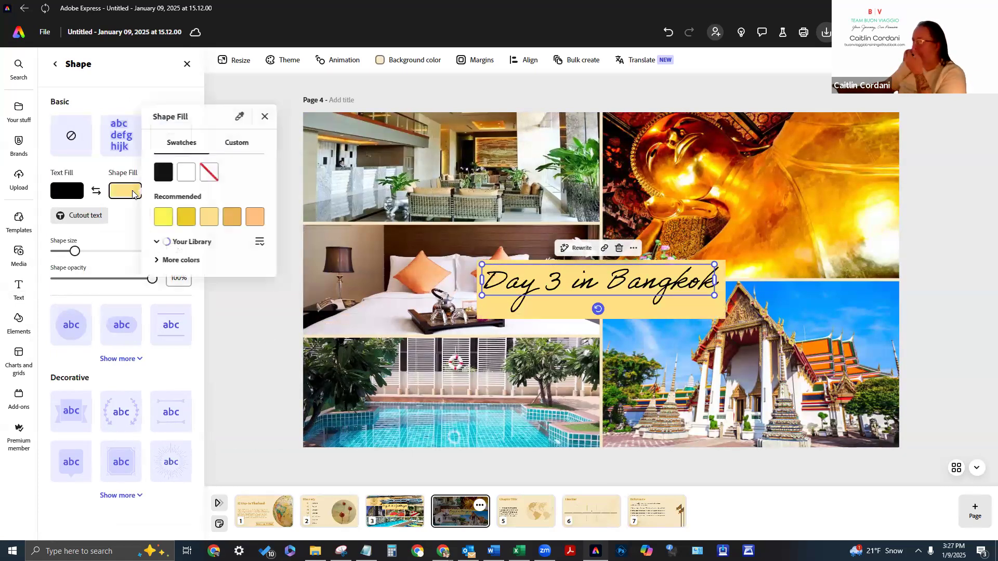
click(240, 106)
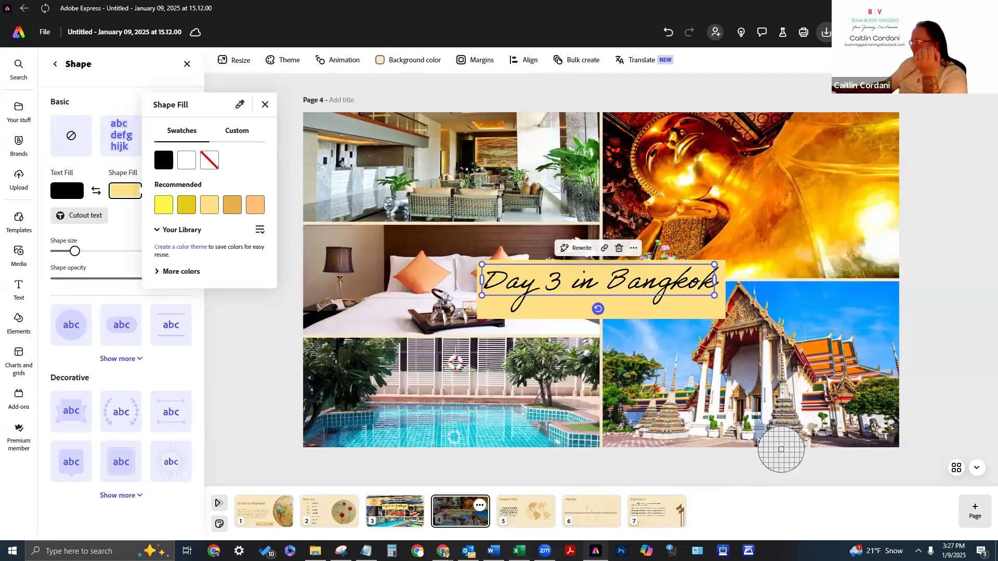
click(816, 348)
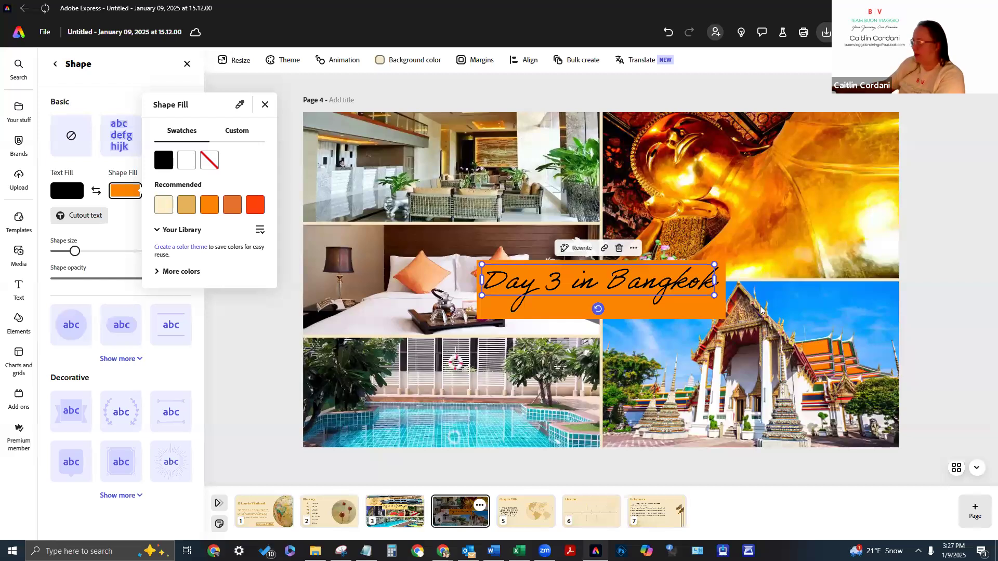
key(Escape)
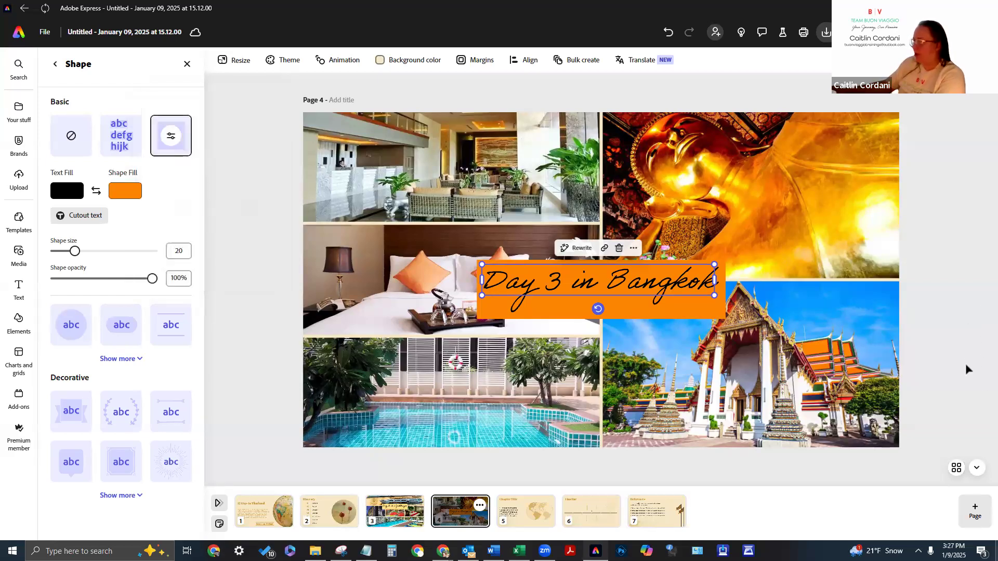
click(977, 327)
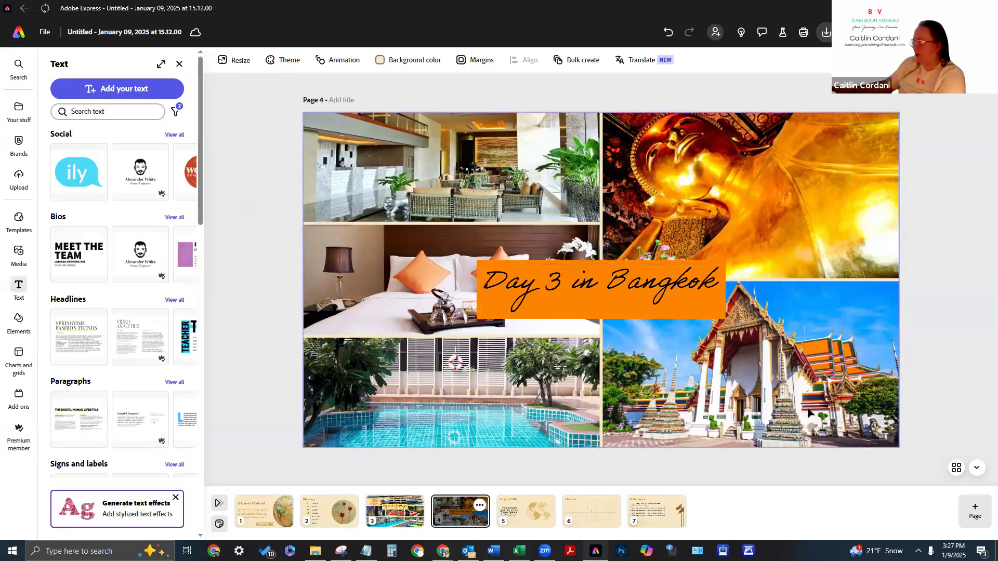
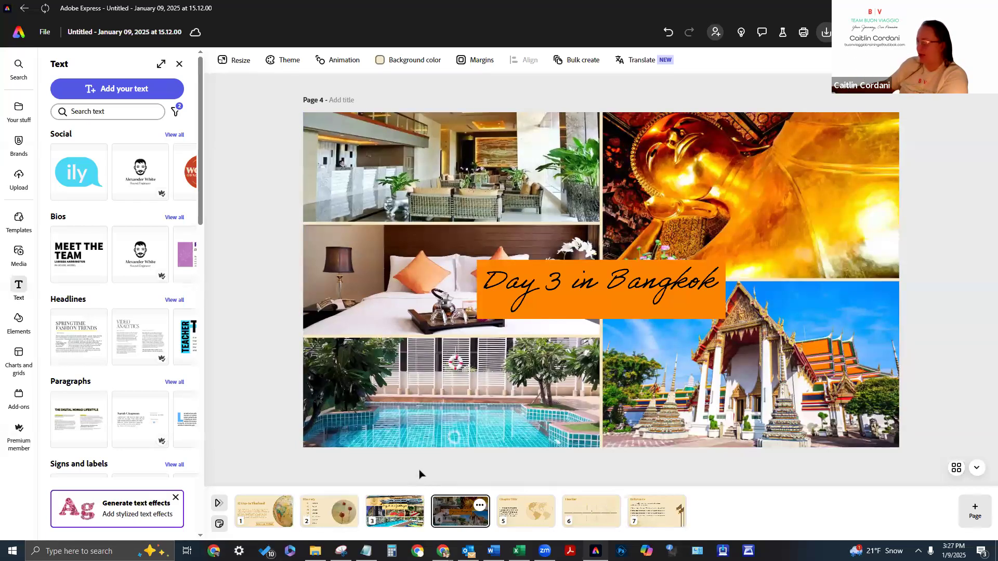
Replace the round map-pin image on the page 2 Itinerary with a riverside temple photo found by searching for "Thailand"
click(401, 526)
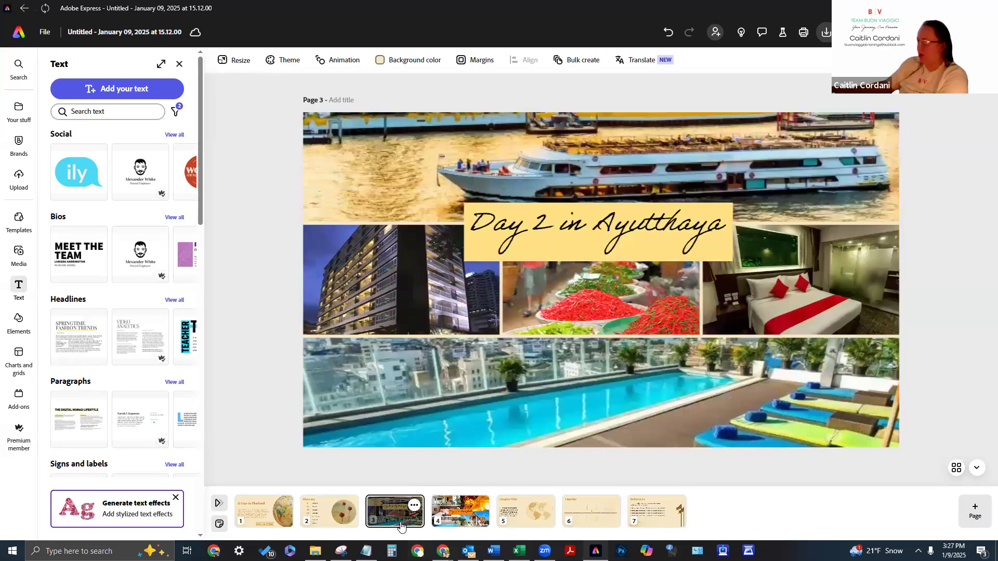
click(454, 517)
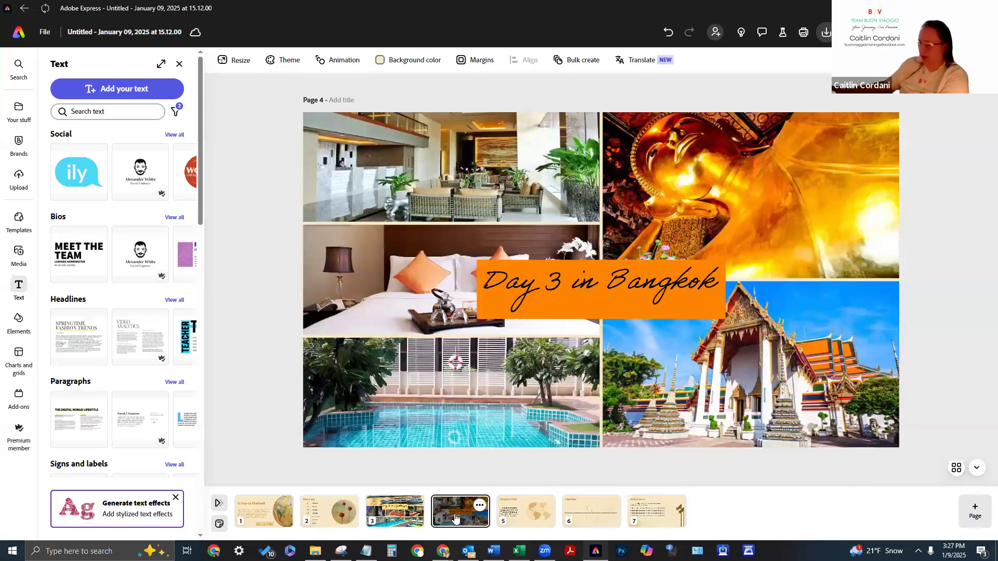
click(332, 529)
click(686, 341)
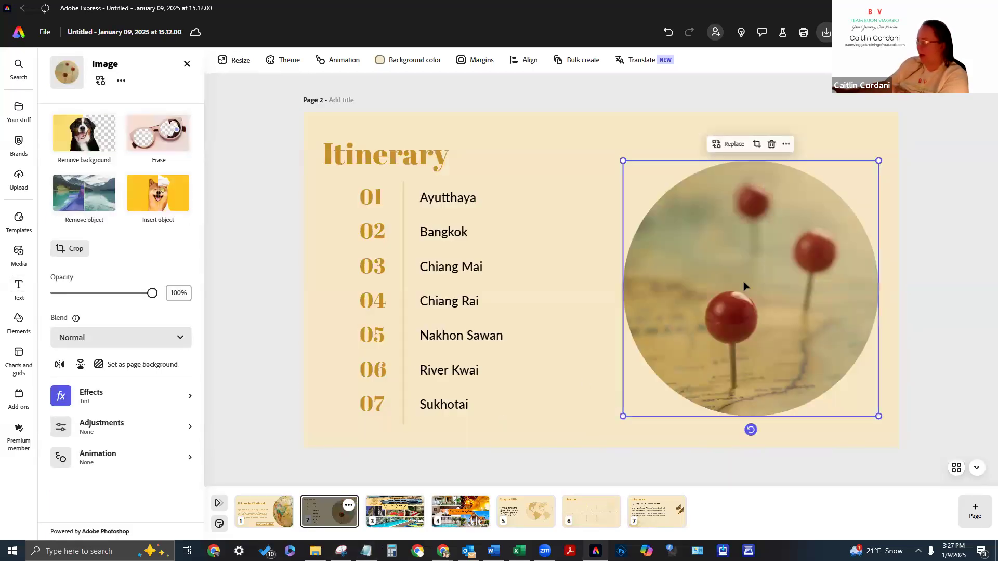
click(735, 145)
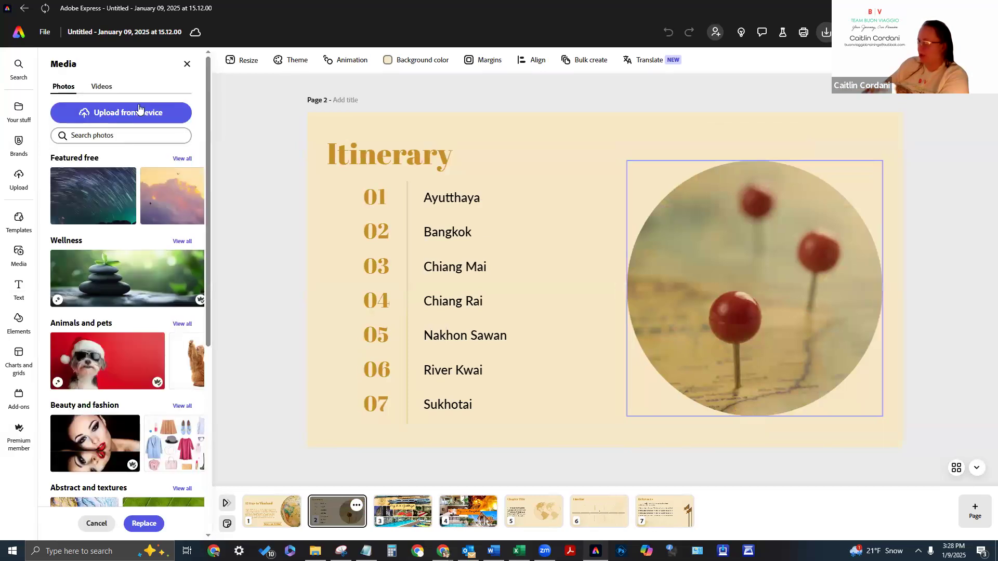
click(156, 136)
text(Thailand)
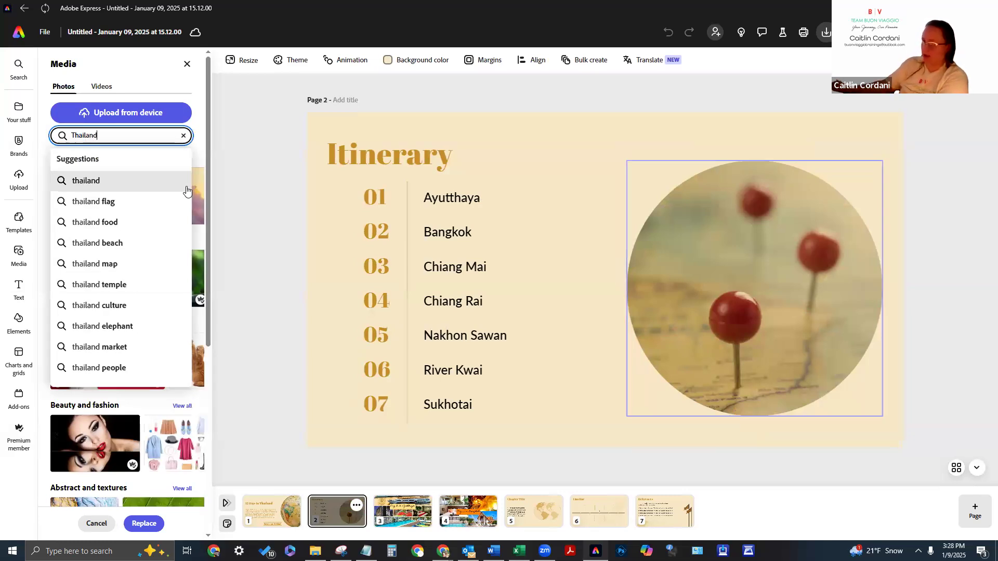
key(Return)
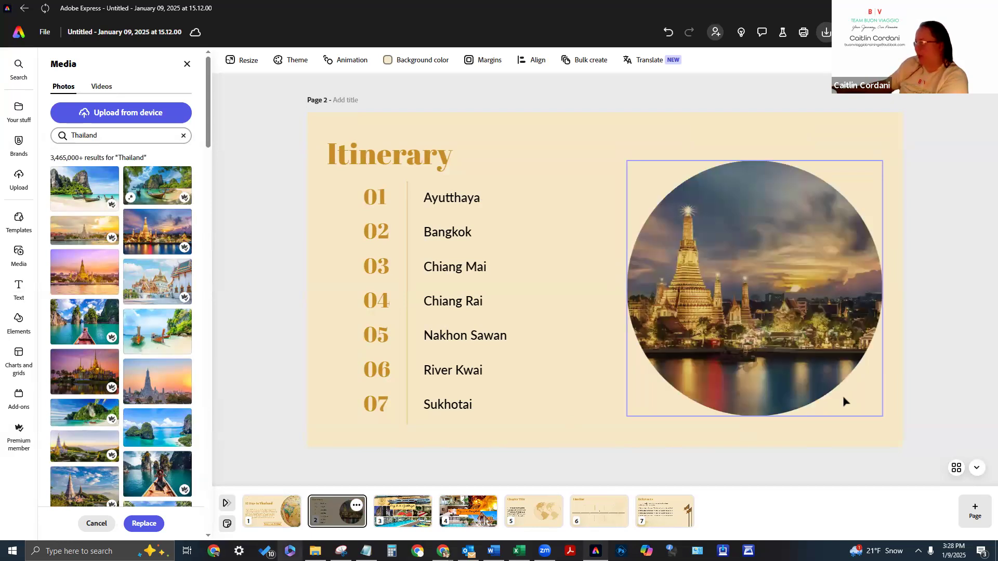
click(954, 362)
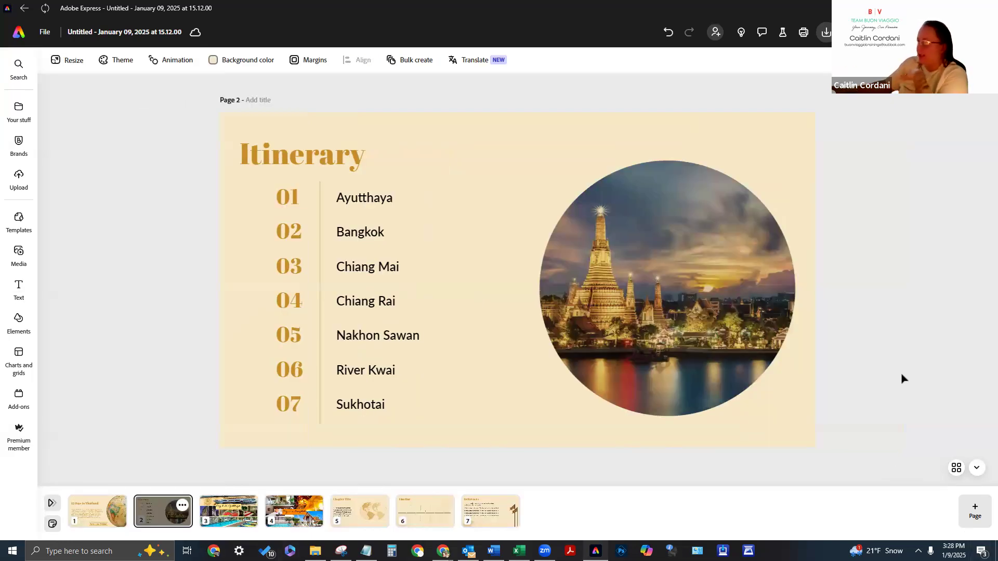
Try gold tones sampled from the temple photo as the background color of page 2
click(229, 60)
click(300, 85)
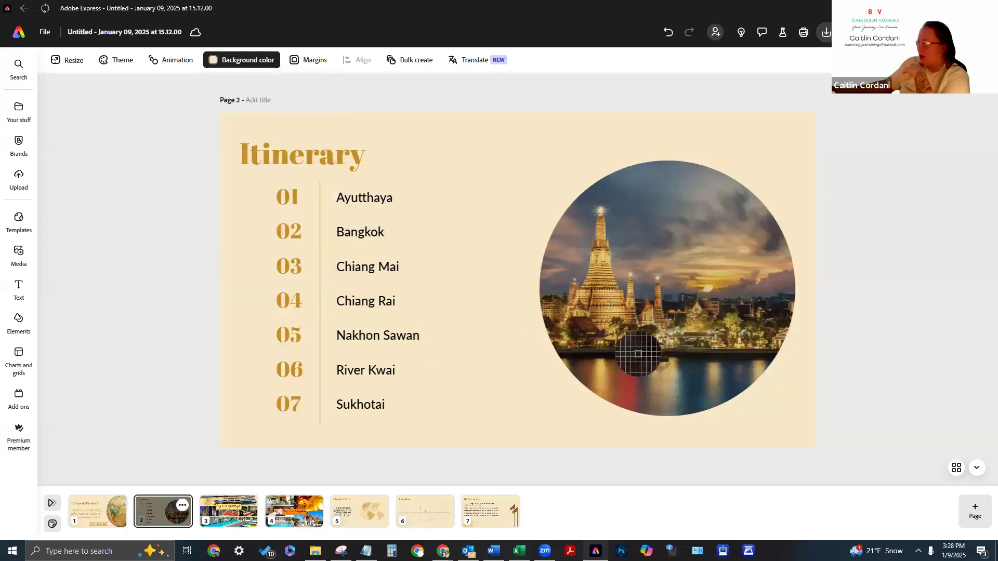
click(602, 374)
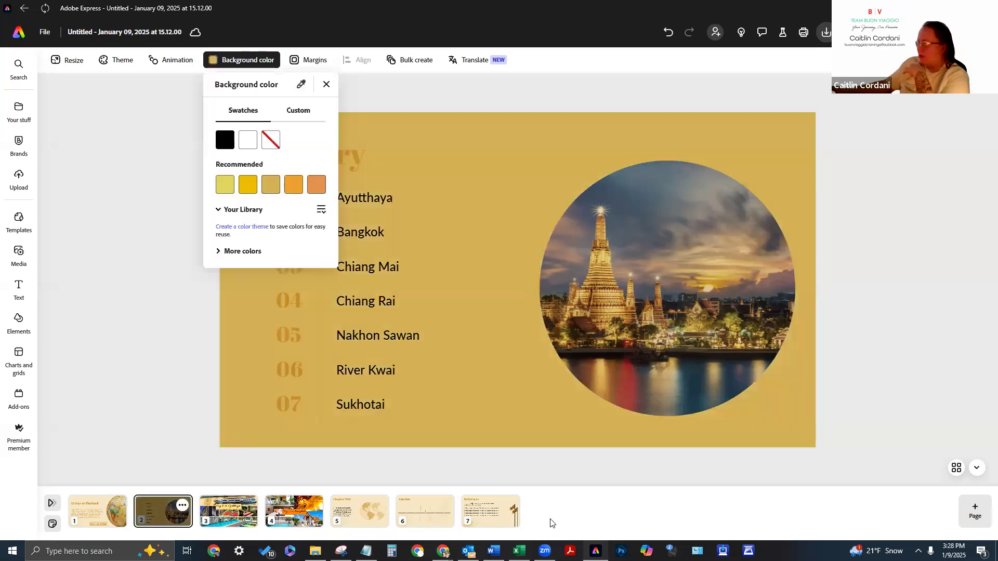
click(301, 84)
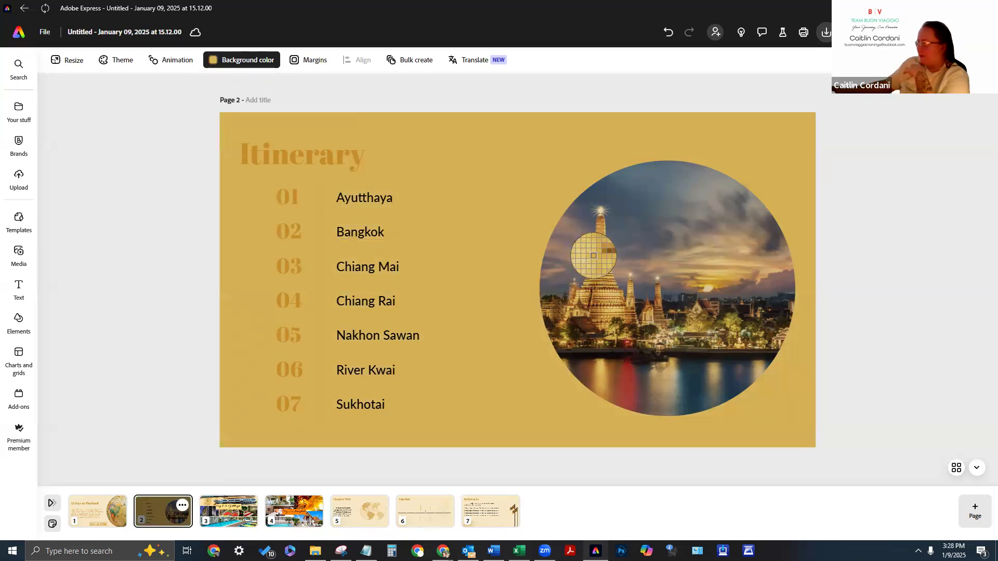
click(593, 256)
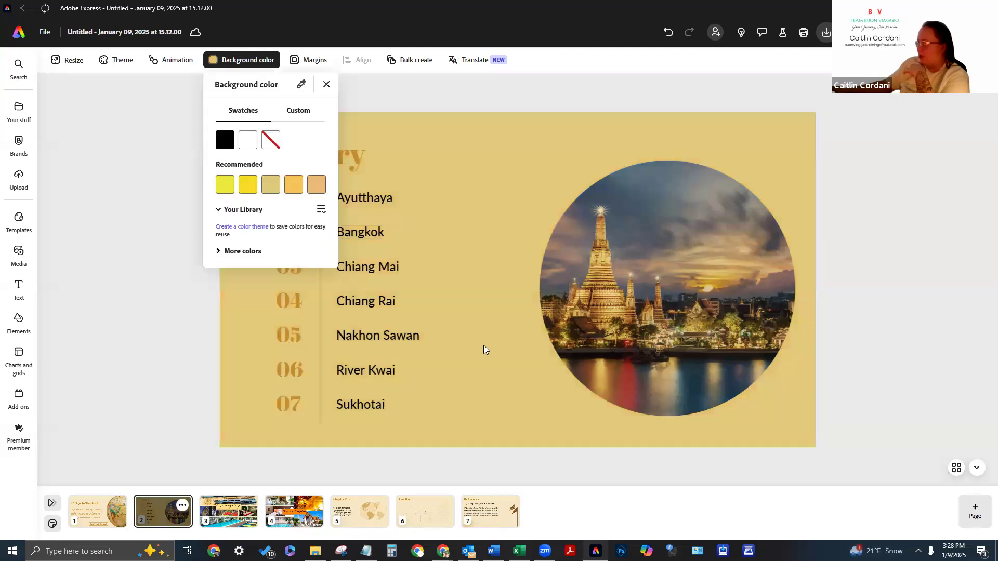
click(301, 84)
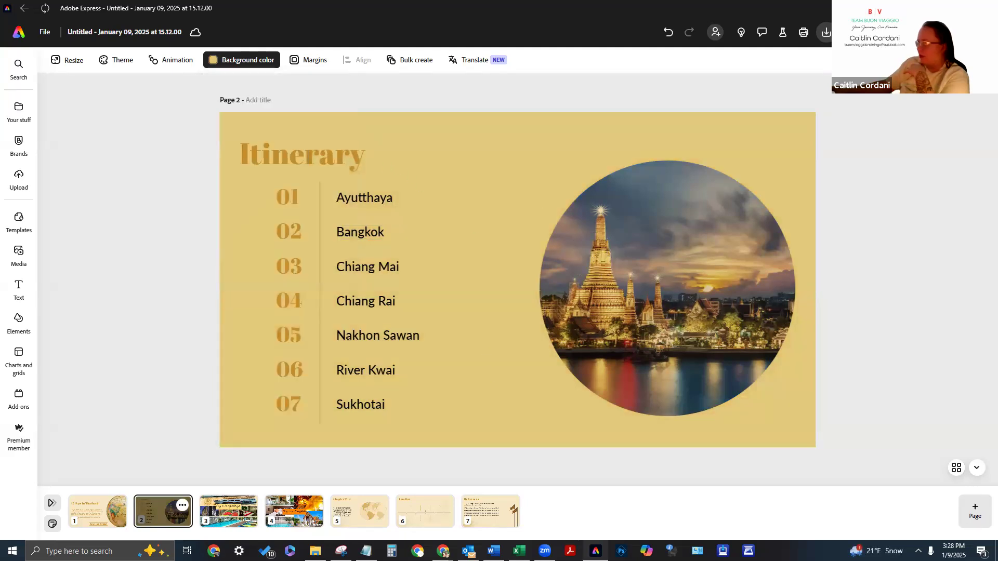
click(603, 253)
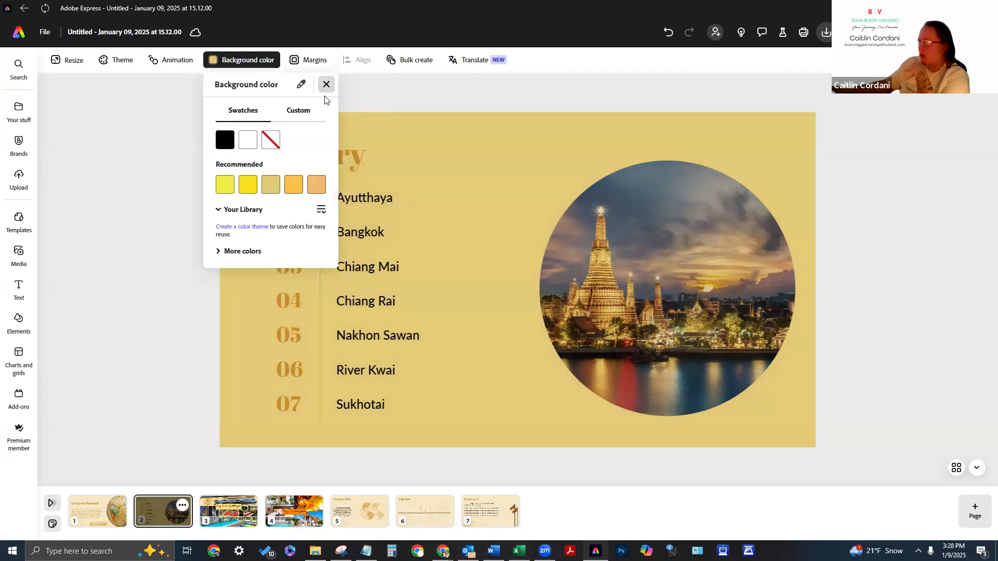
Switch the color library to Buon Viaggio Bookings and set the page 2 background to its white swatch
click(317, 215)
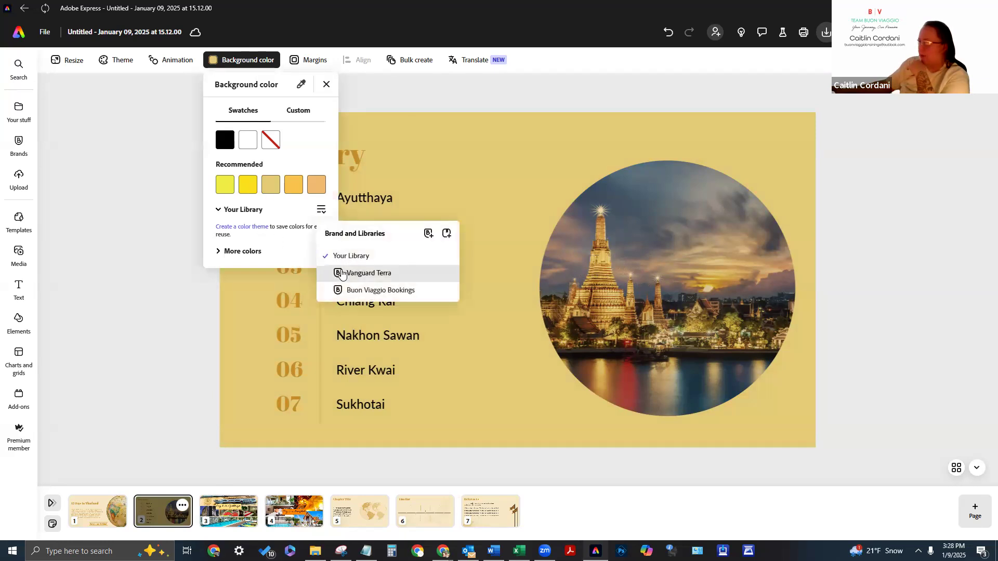
click(221, 243)
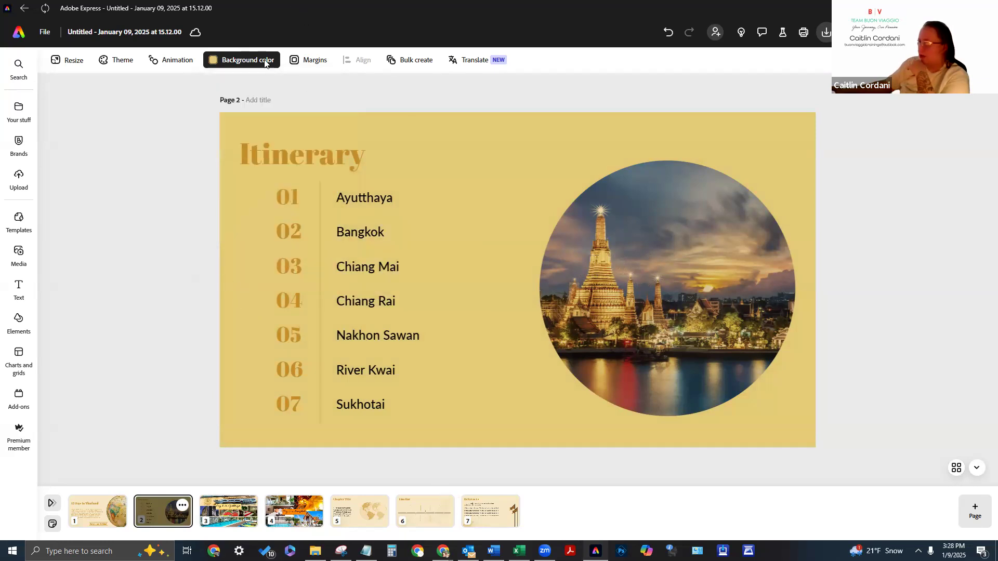
click(242, 60)
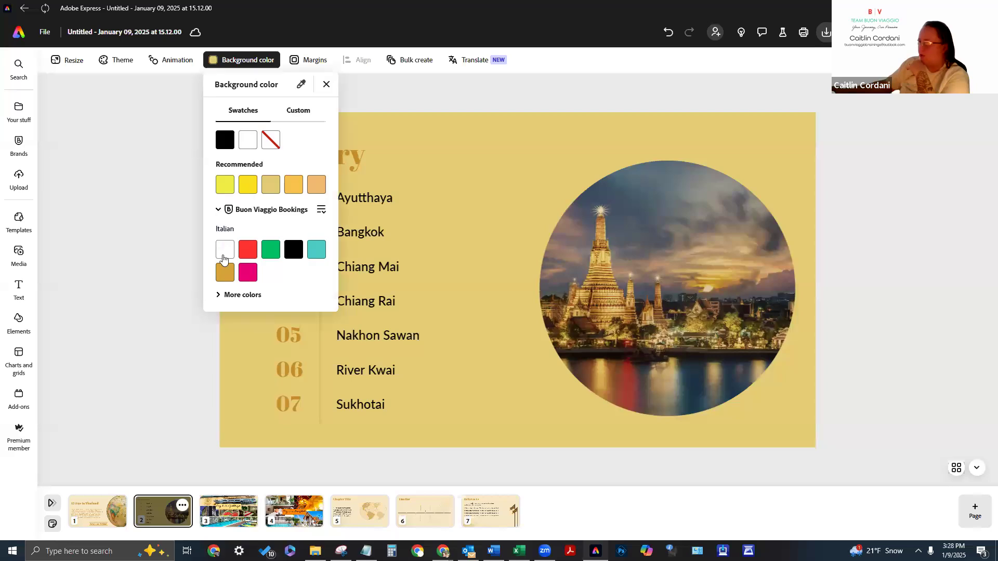
click(227, 249)
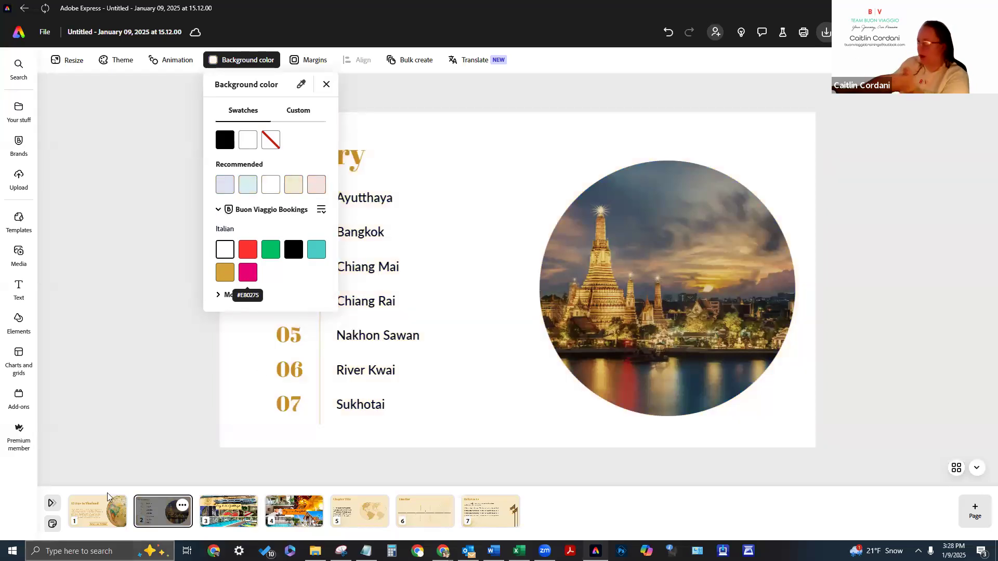
click(392, 170)
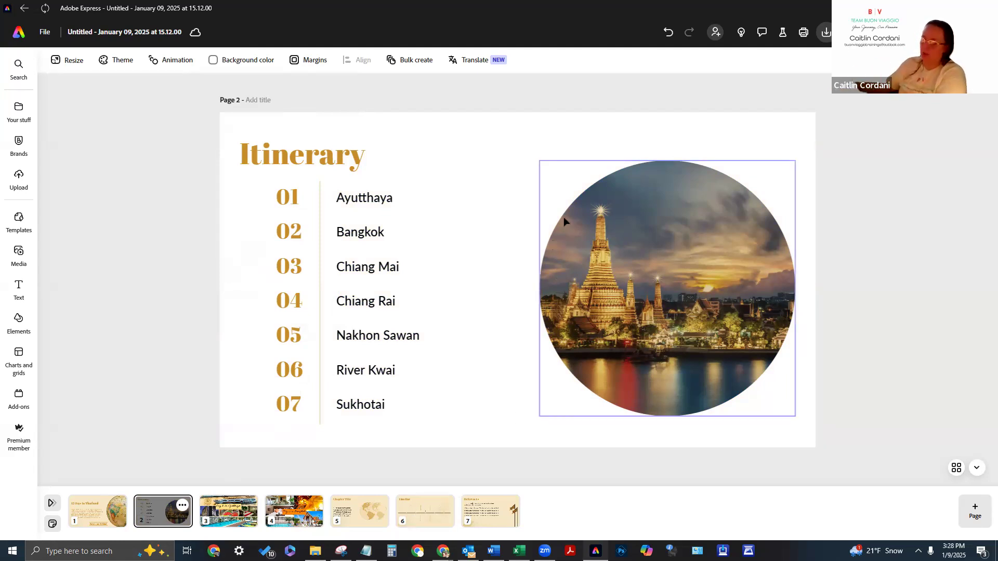
Recolor the "12 Days in Thailand" title on page 1 with a muted green sampled from the globe image
click(112, 520)
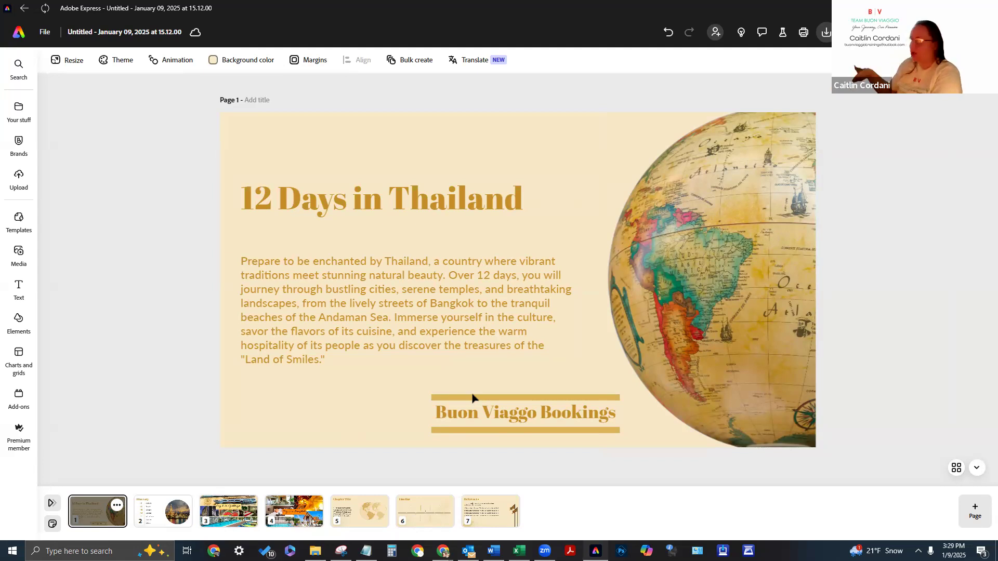
click(301, 211)
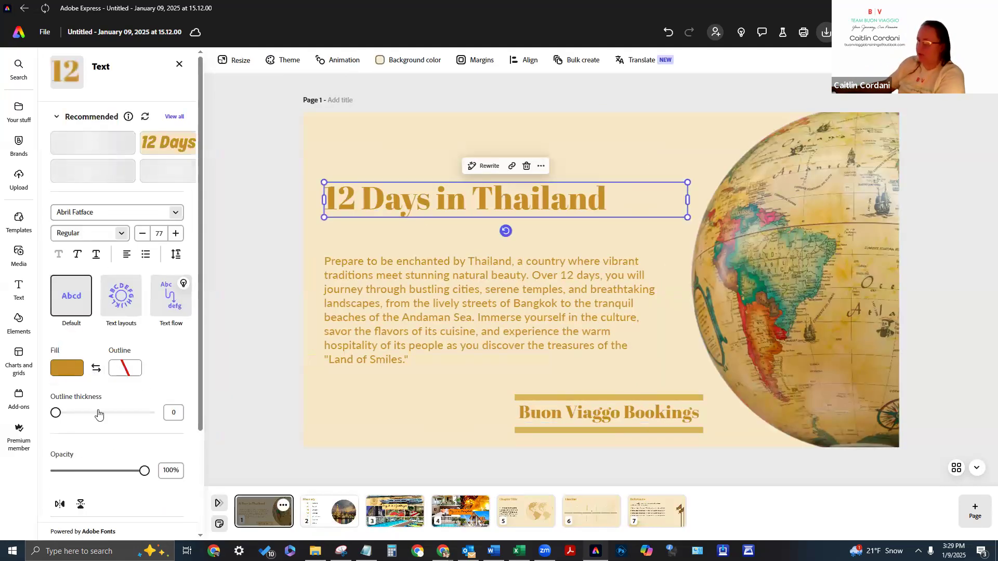
click(72, 373)
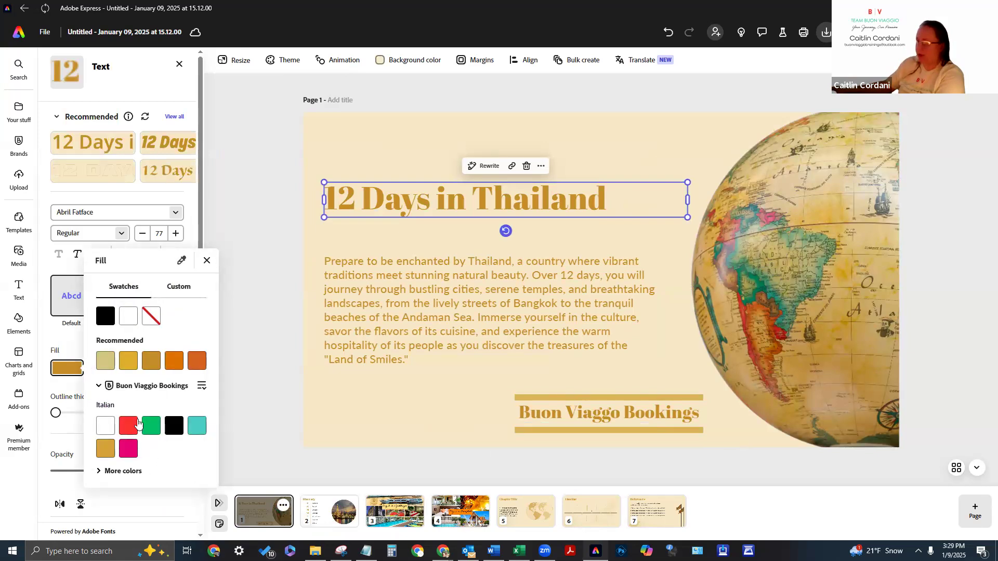
click(180, 261)
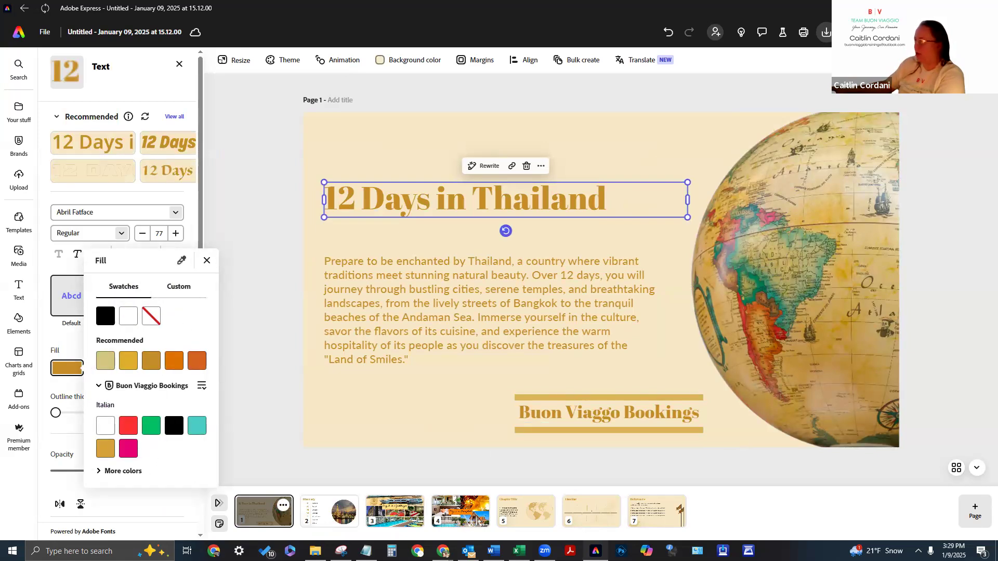
click(756, 282)
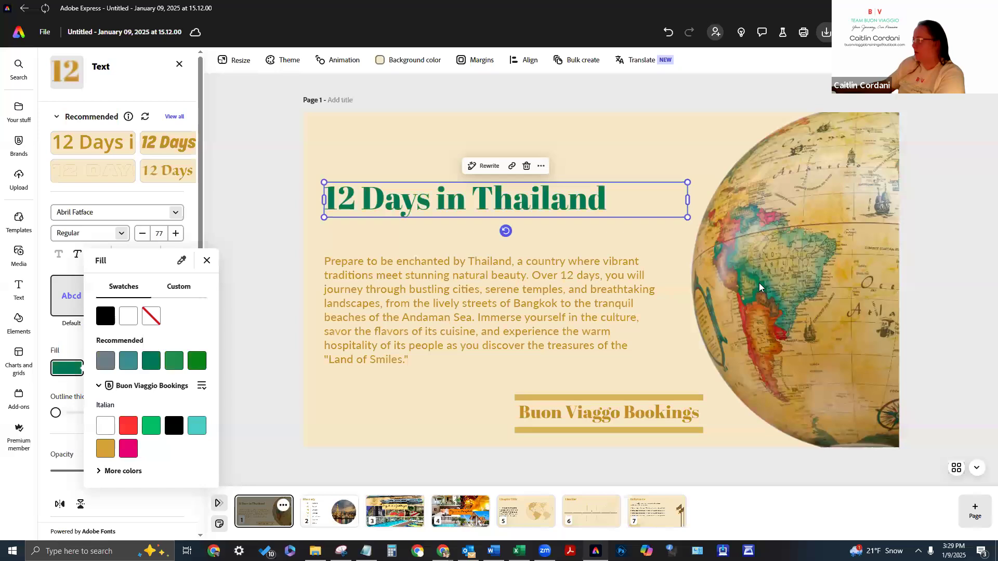
click(181, 260)
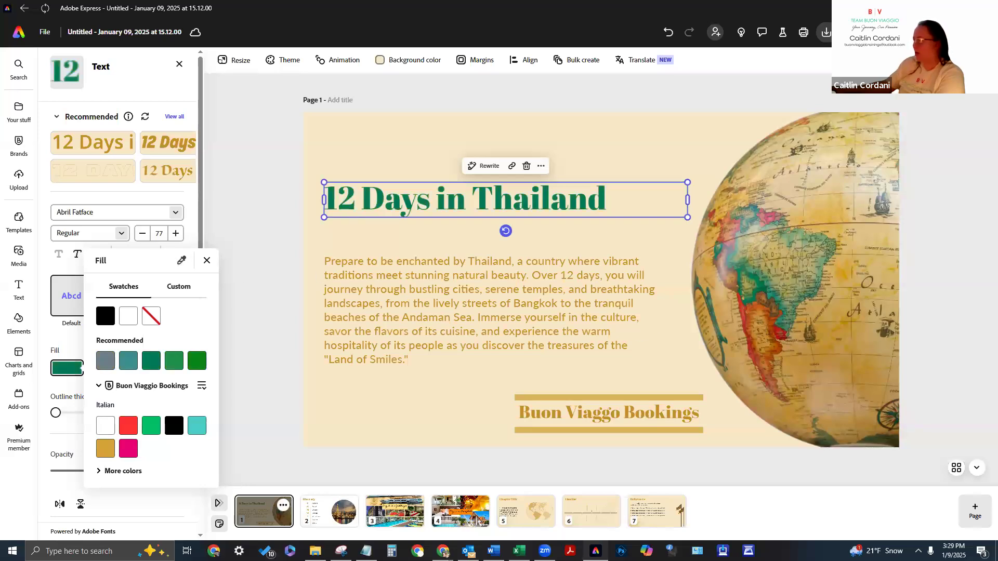
click(763, 285)
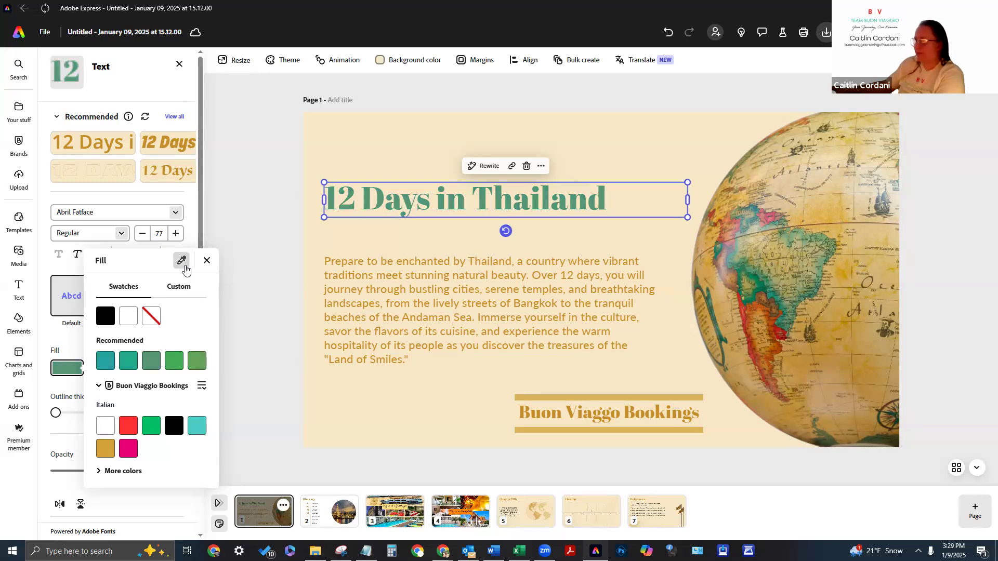
Copy the title's fill hex code and apply the same green, #599774, to the introductory paragraph on page 1
click(183, 287)
drag(162, 455, 144, 455)
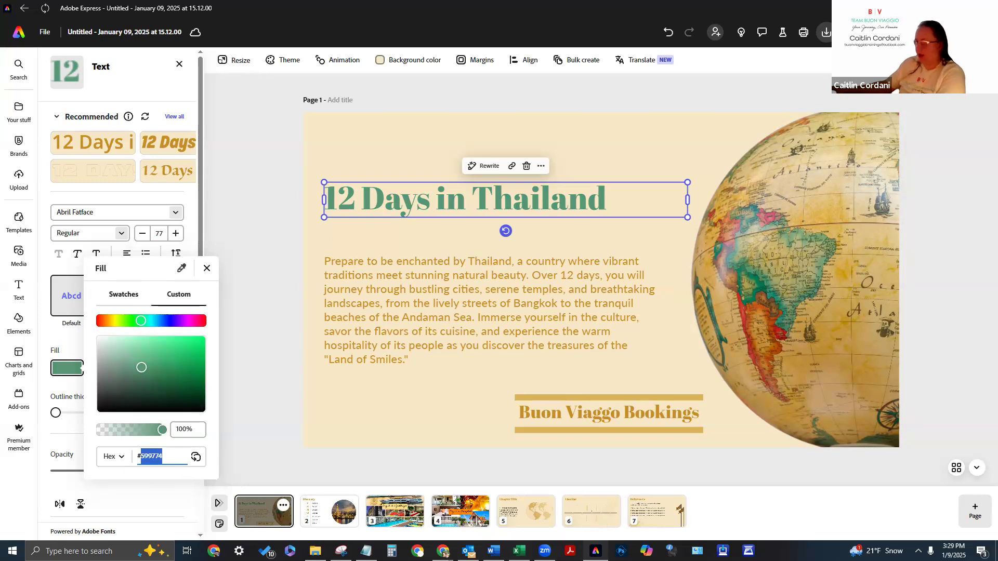
click(466, 316)
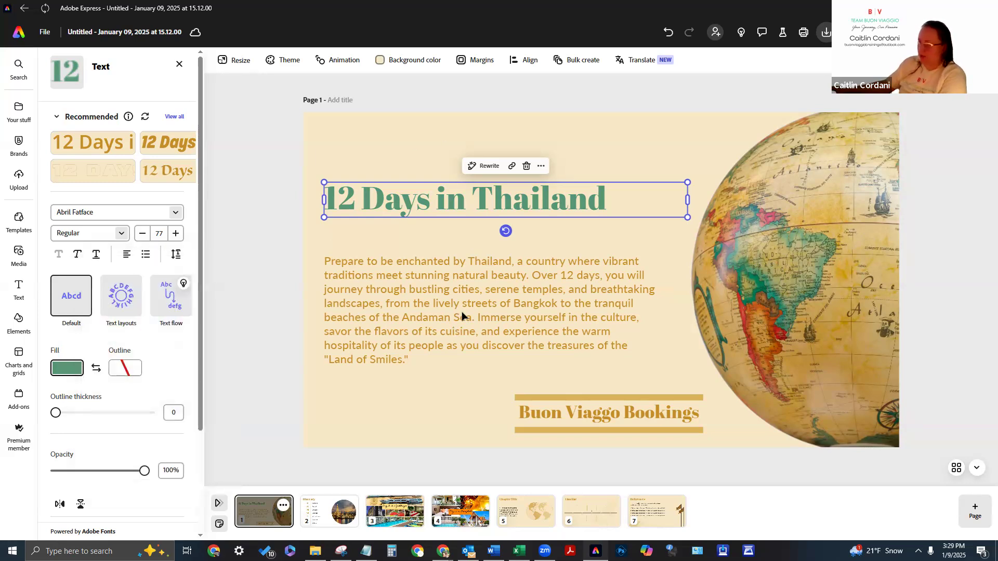
click(463, 314)
click(80, 366)
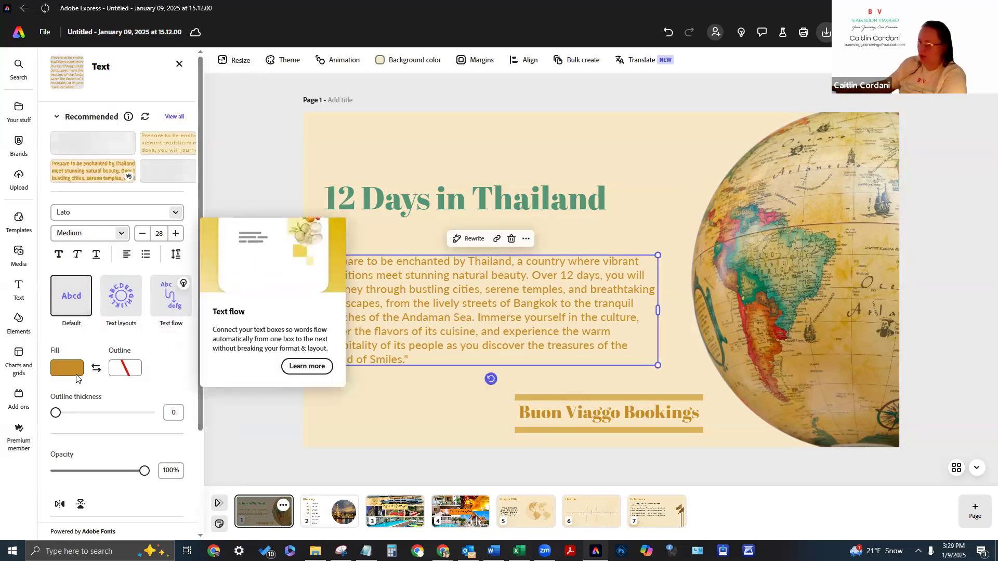
double_click(146, 454)
text(599774)
key(Return)
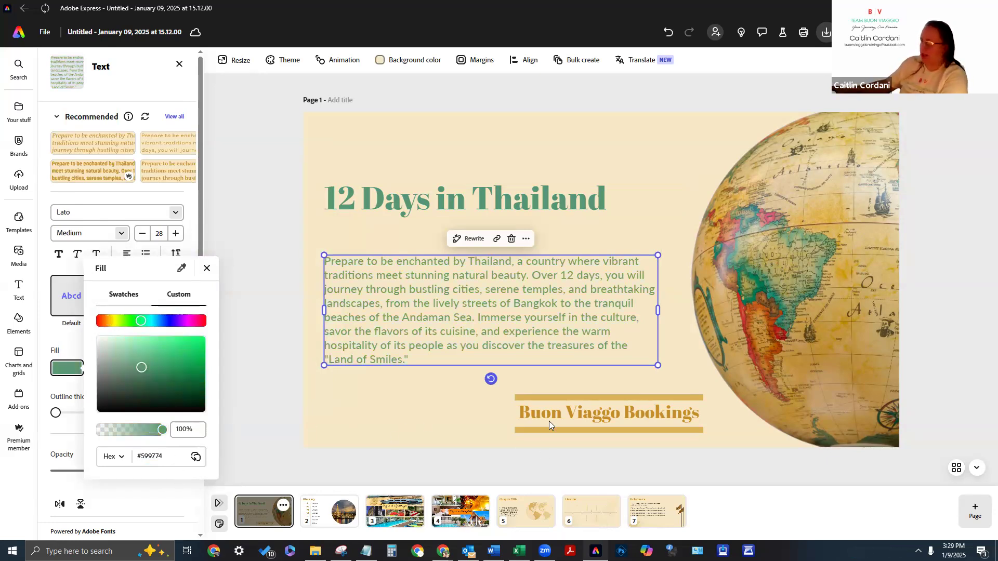
Recolor the "Buon Viaggo Bookings" text on page 1 with the same green, #599774
click(549, 421)
click(548, 421)
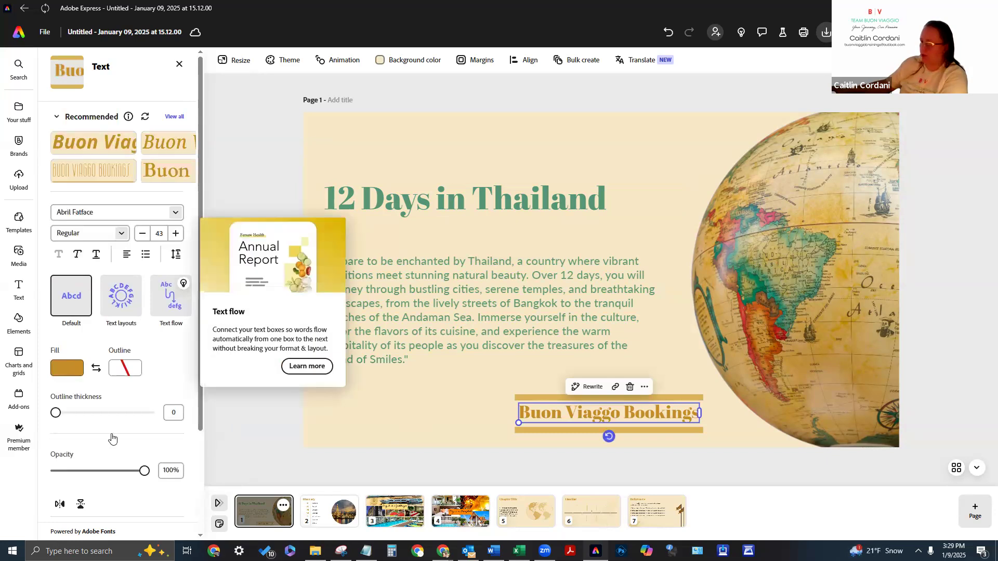
click(68, 368)
double_click(138, 455)
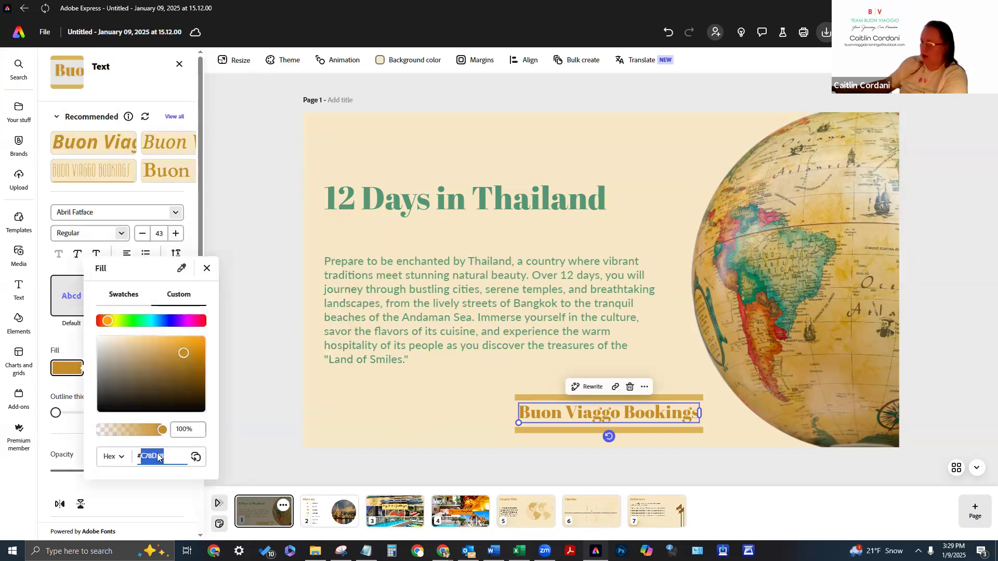
text(599774)
key(Return)
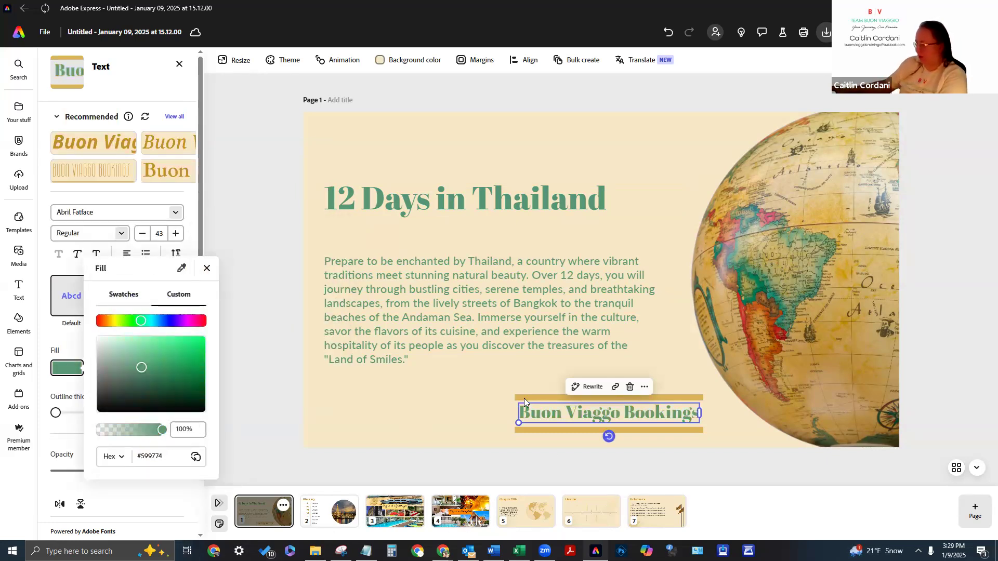
key(Escape)
key(Escape)
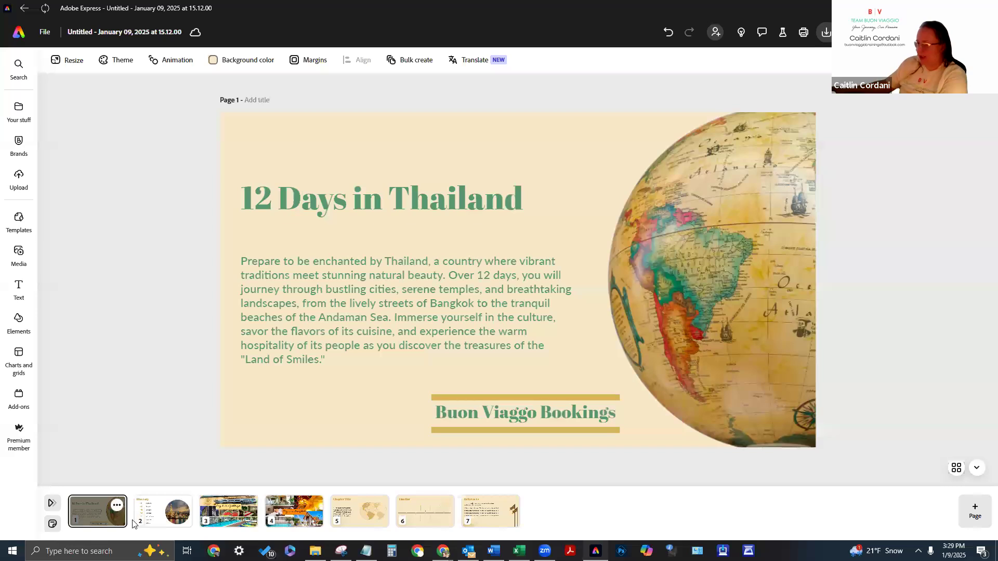
Extend the page 2 title to read "Itinerary by Day"
click(160, 528)
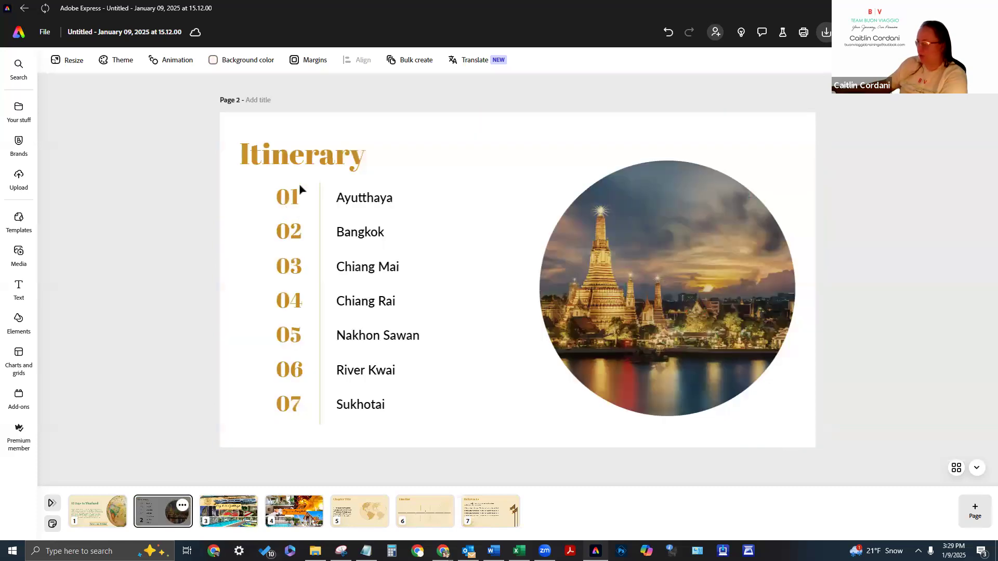
click(330, 153)
click(441, 157)
text(by Da)
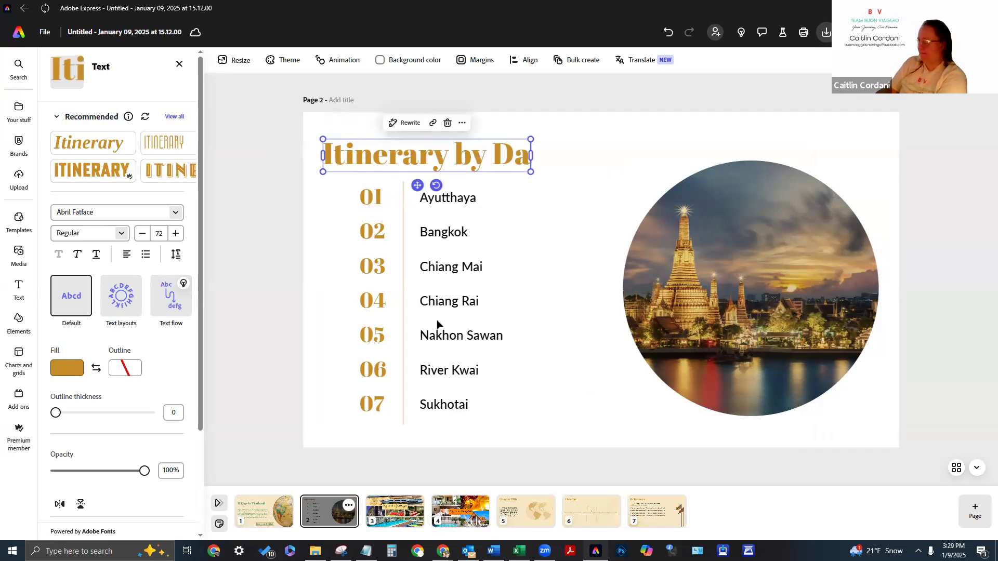
text(yu)
key(BackSpace)
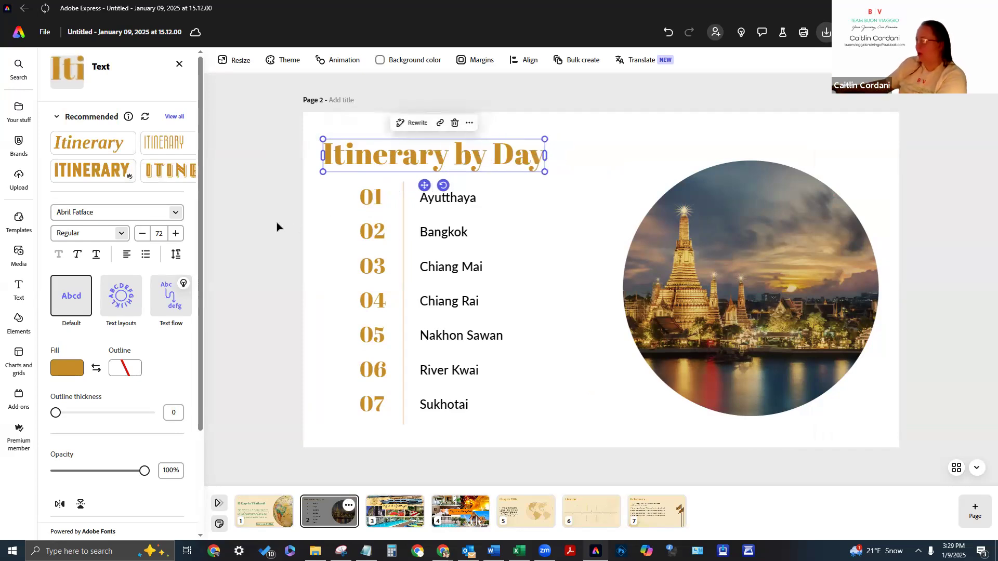
click(248, 391)
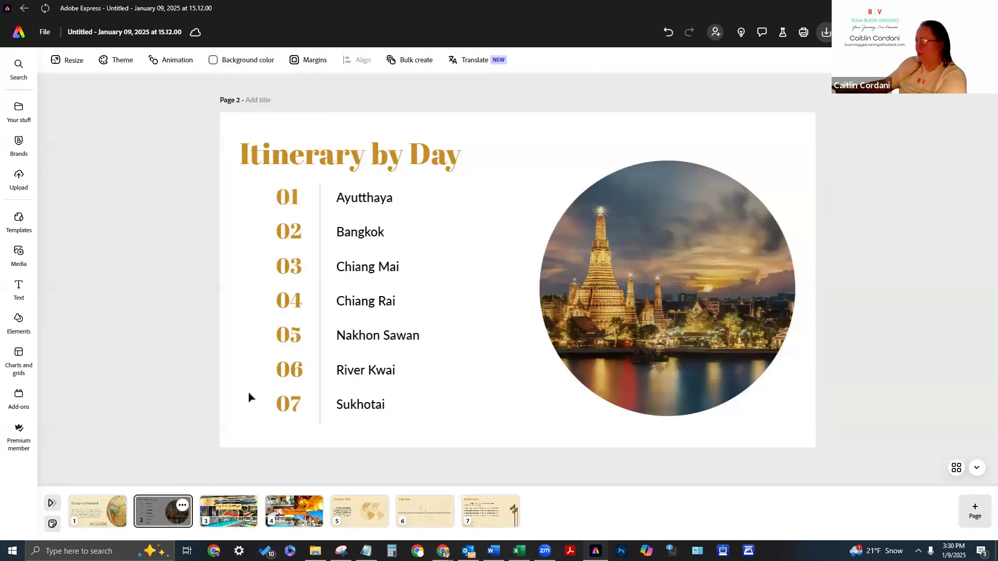
Change the day number in the page 3 title so that it reads "Day 1 in Ayutthaya"
click(218, 529)
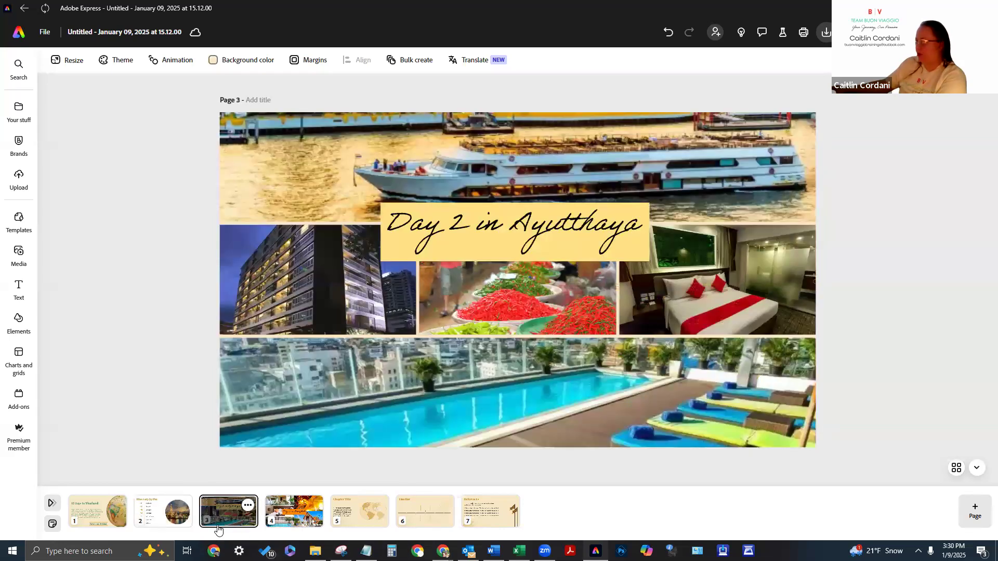
click(476, 231)
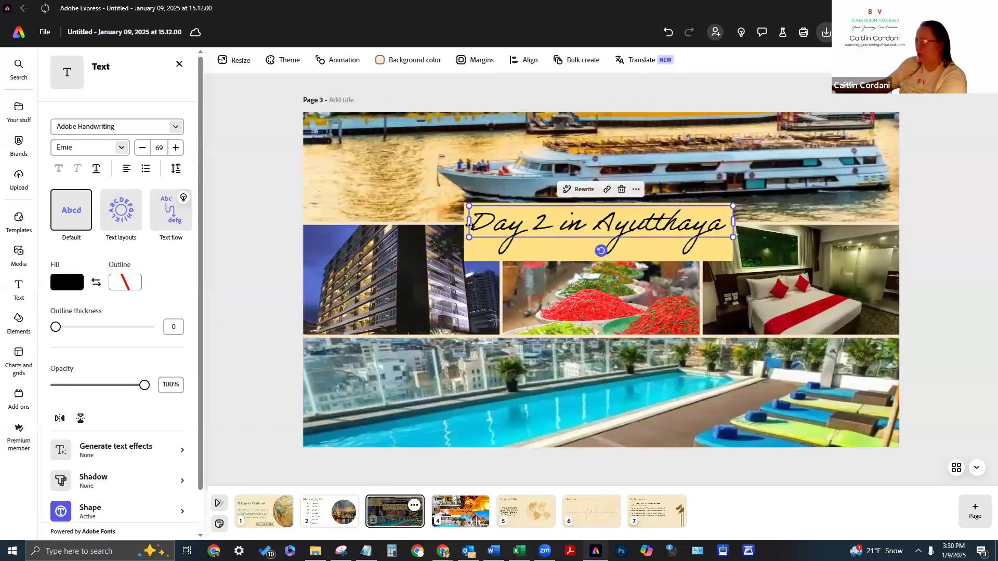
click(540, 226)
key(shift+Right)
text(1)
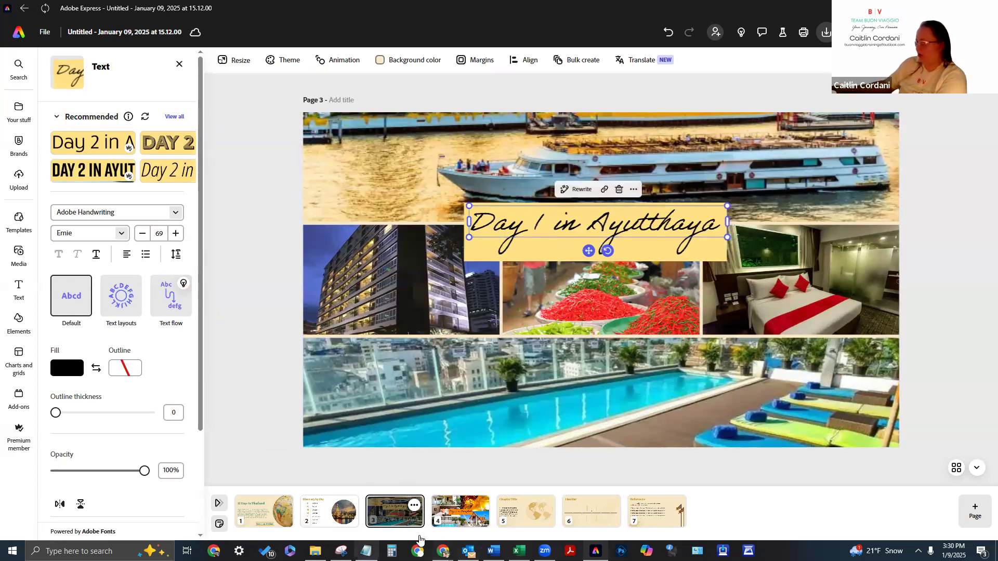
Change the day number in the page 4 title so that it reads "Day 2 in Bangkok"
click(460, 512)
double_click(480, 286)
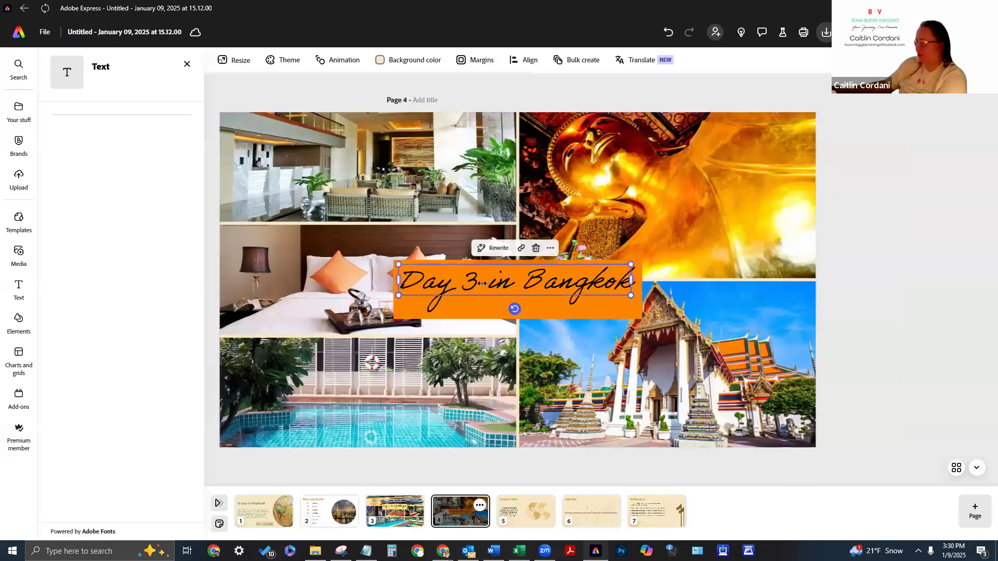
key(BackSpace)
text(2)
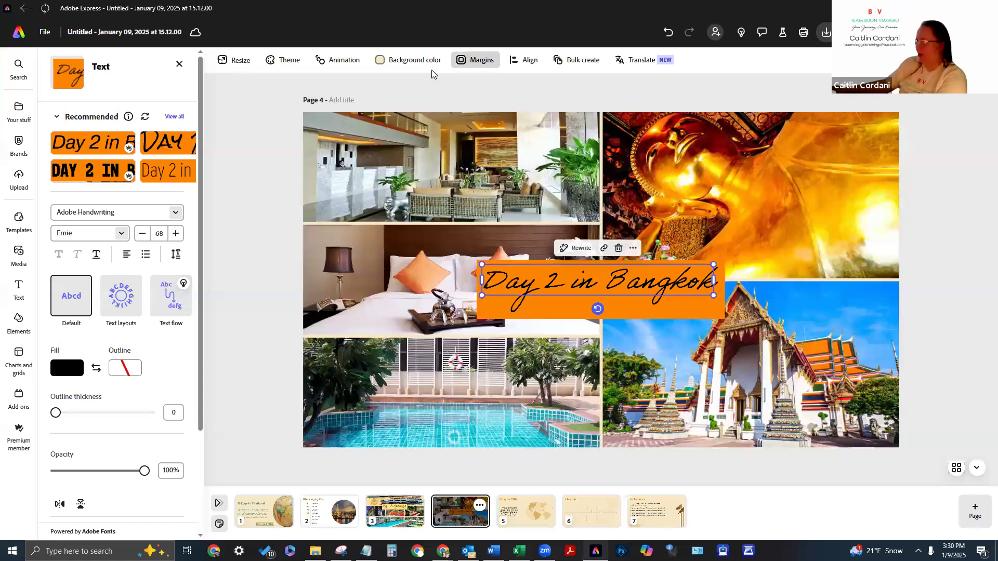
Set the background color of page 4, the Bangkok photo collage, to the white swatch
click(411, 60)
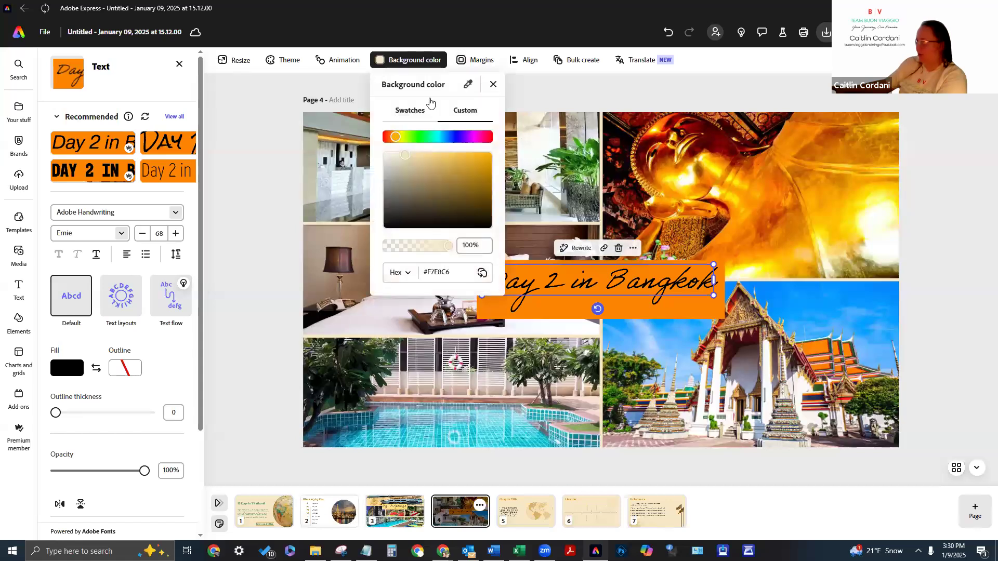
click(410, 111)
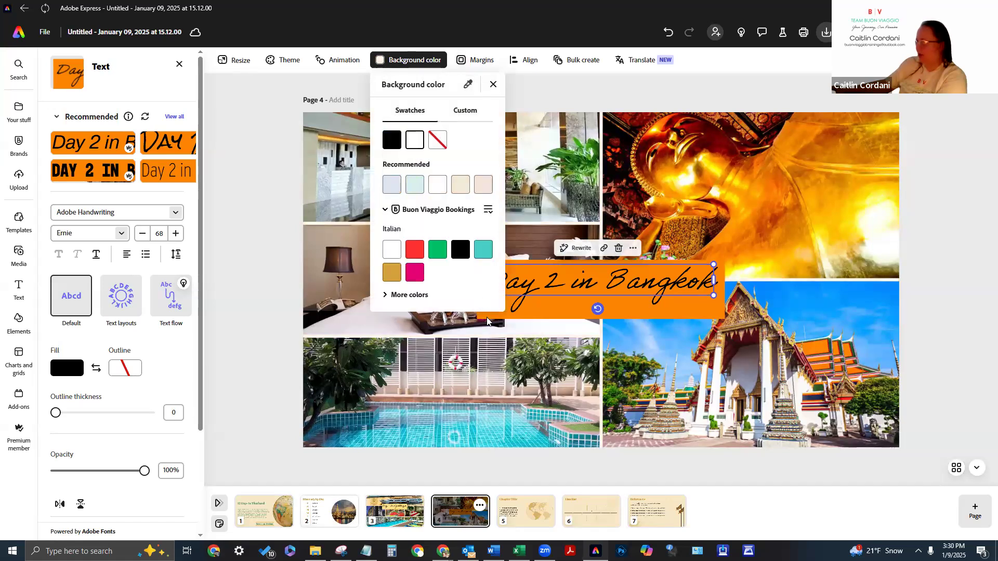
click(668, 82)
click(669, 82)
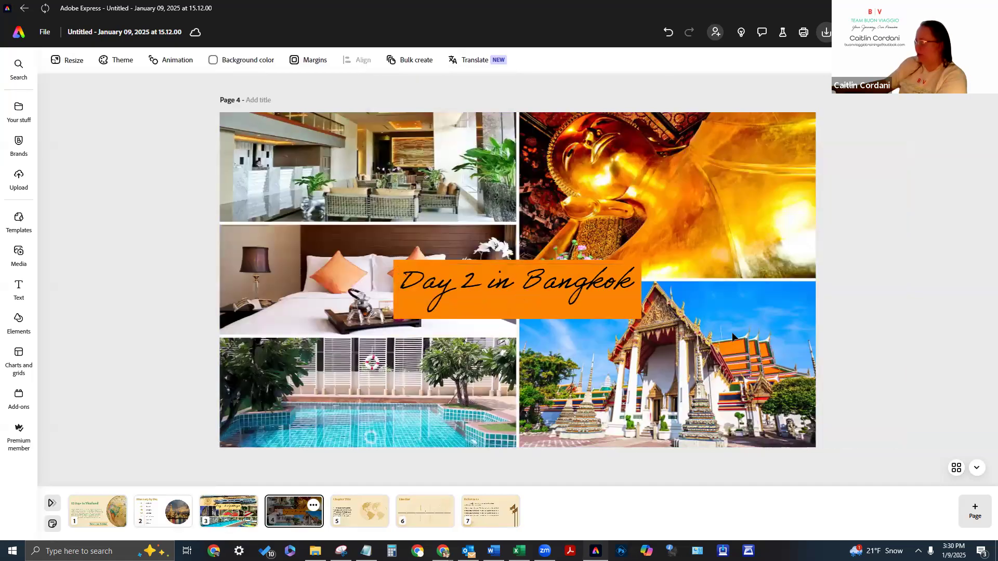
Set the background color of page 3, the Ayutthaya photo collage, to the white swatch
click(221, 522)
click(232, 61)
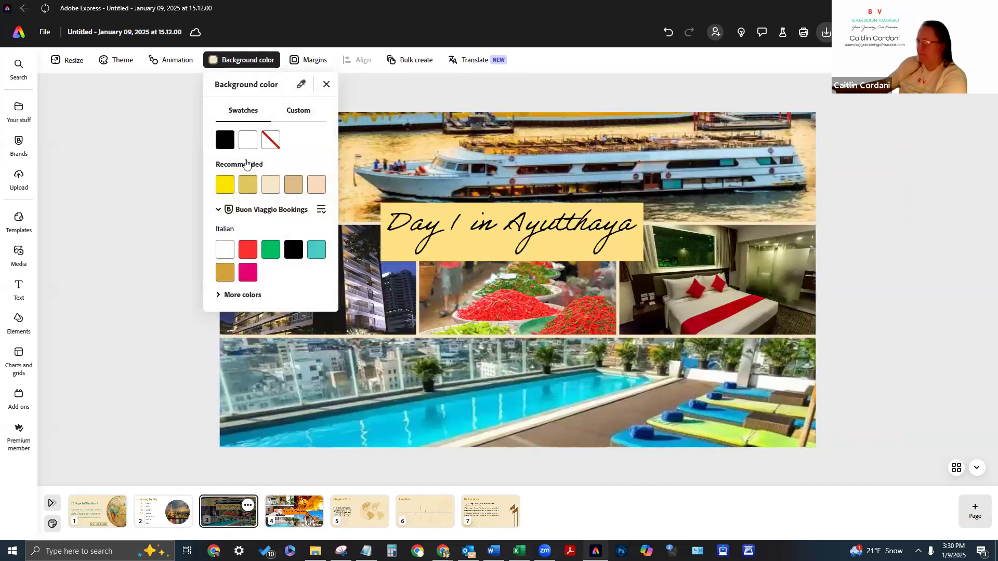
click(248, 140)
click(119, 316)
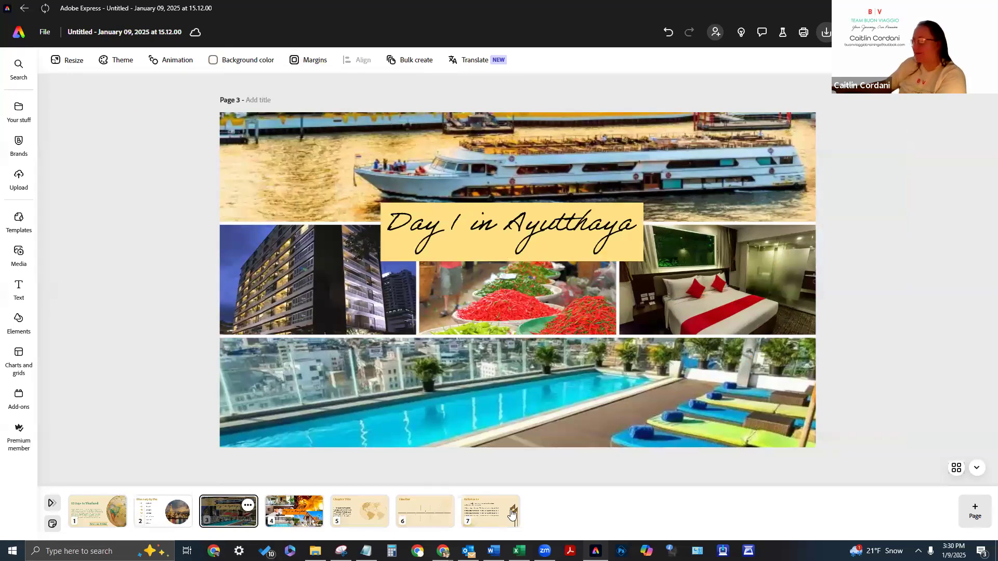
click(360, 512)
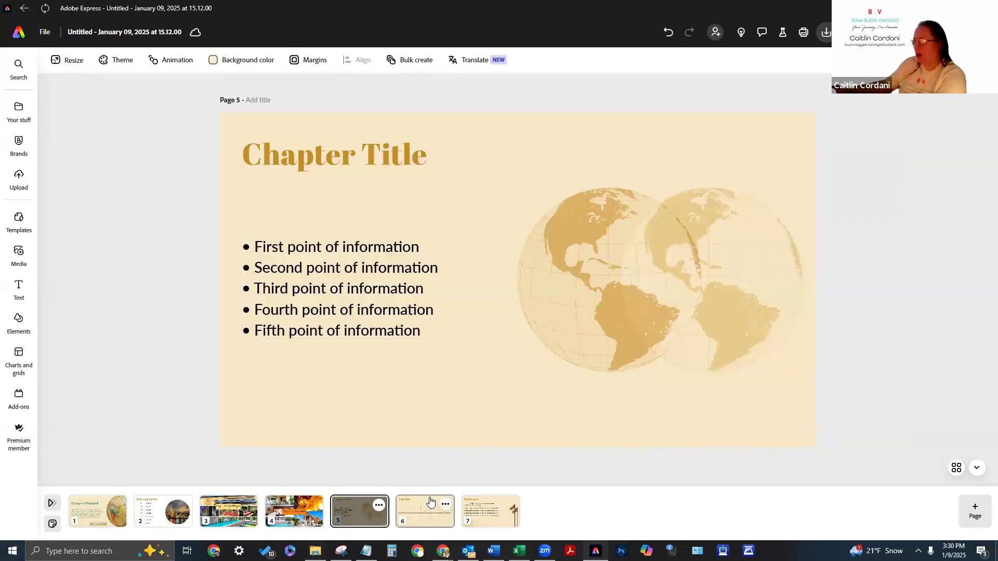
click(300, 526)
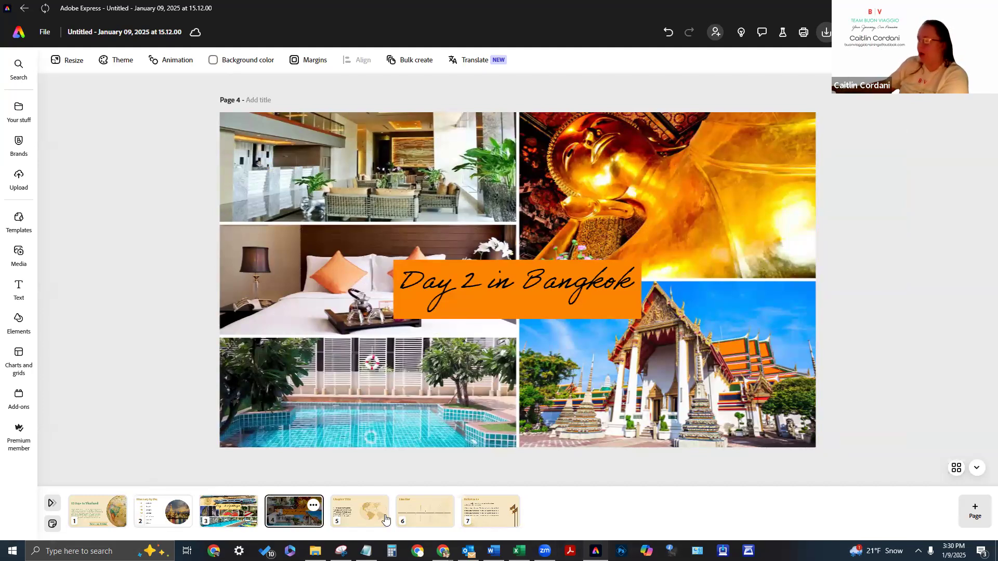
click(371, 502)
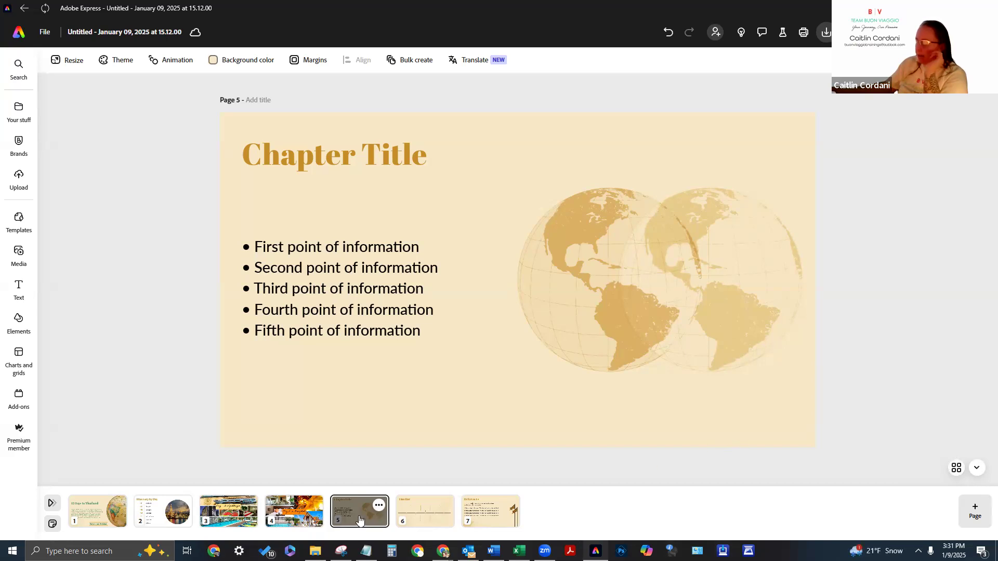
click(254, 522)
click(292, 529)
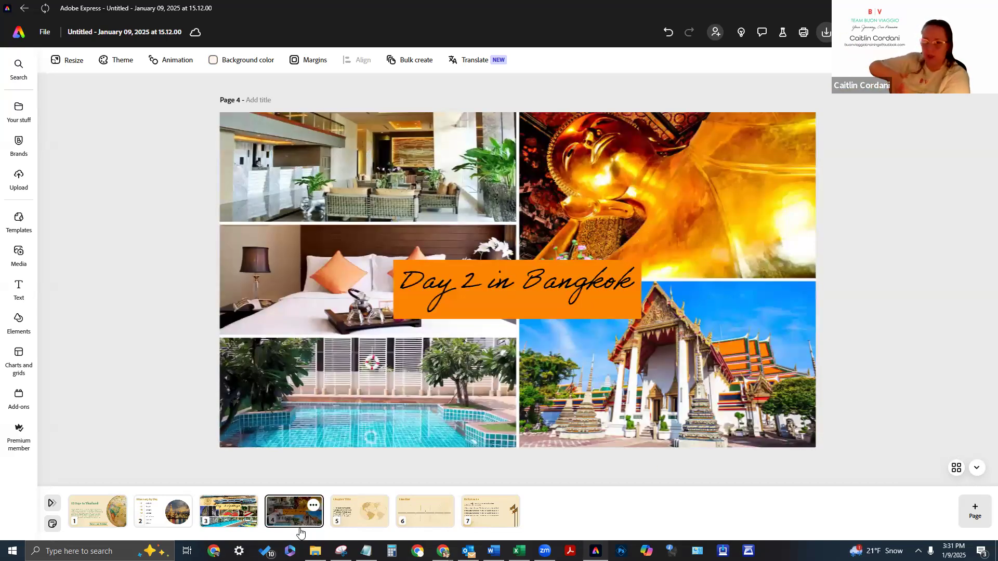
click(353, 515)
Arrange the presentation window side by side with the Notion trip notes and bring the notes' Included list into view
mouse_move(442, 551)
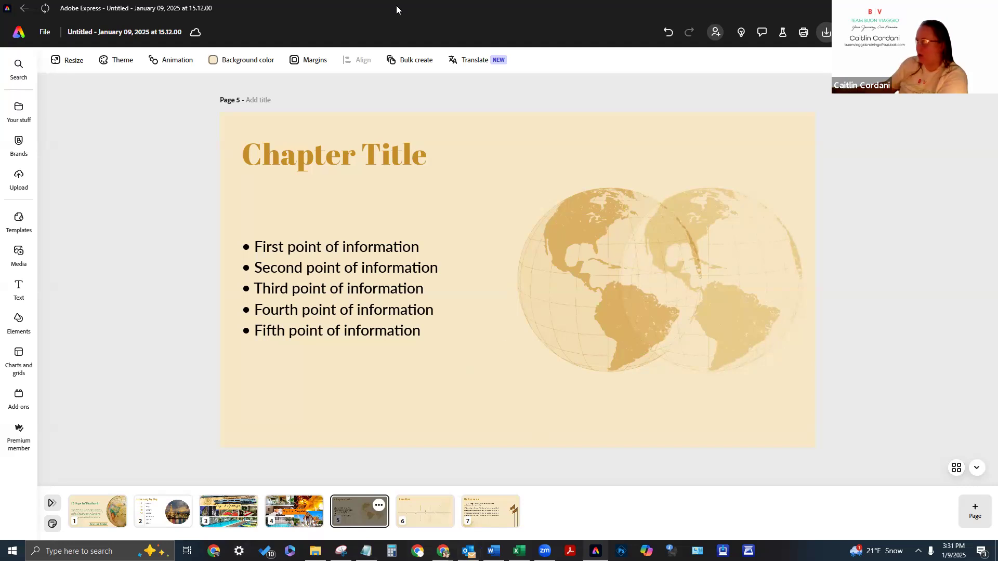
drag(396, 6, 995, 2)
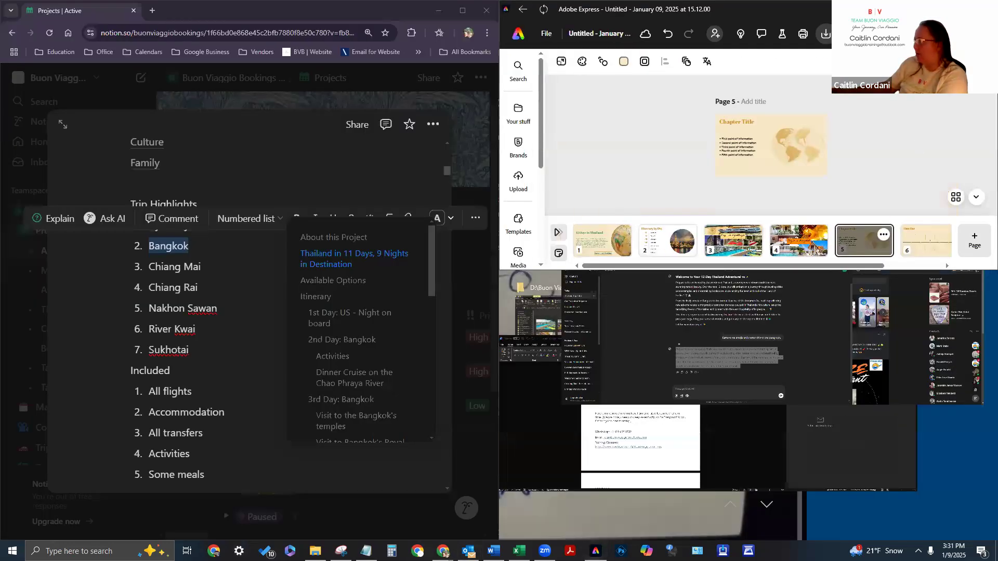
key(super+Down)
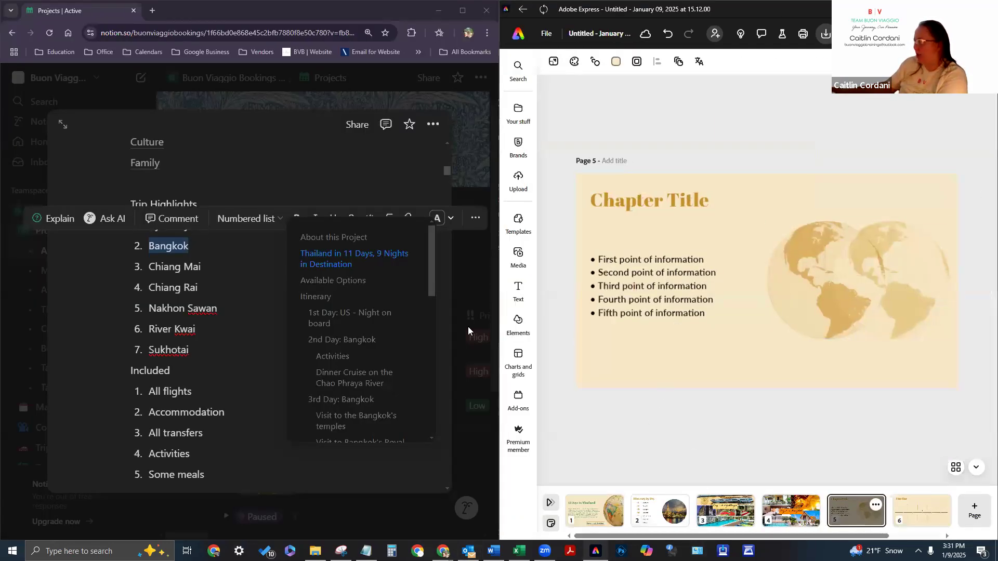
scroll(203, 262, down, 3)
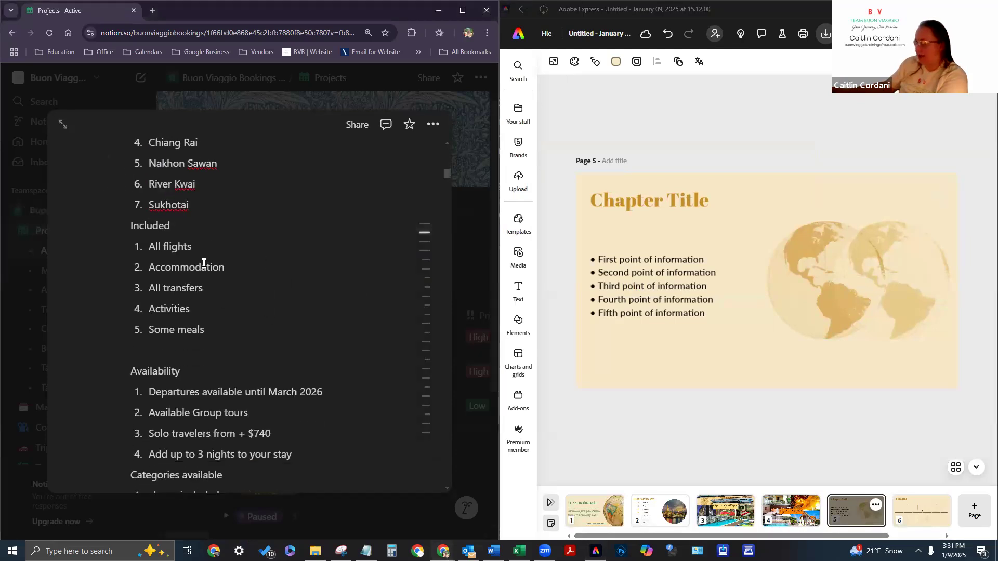
Replace the "Chapter Title" heading on page 5 with "What is Included"
click(696, 204)
double_click(739, 200)
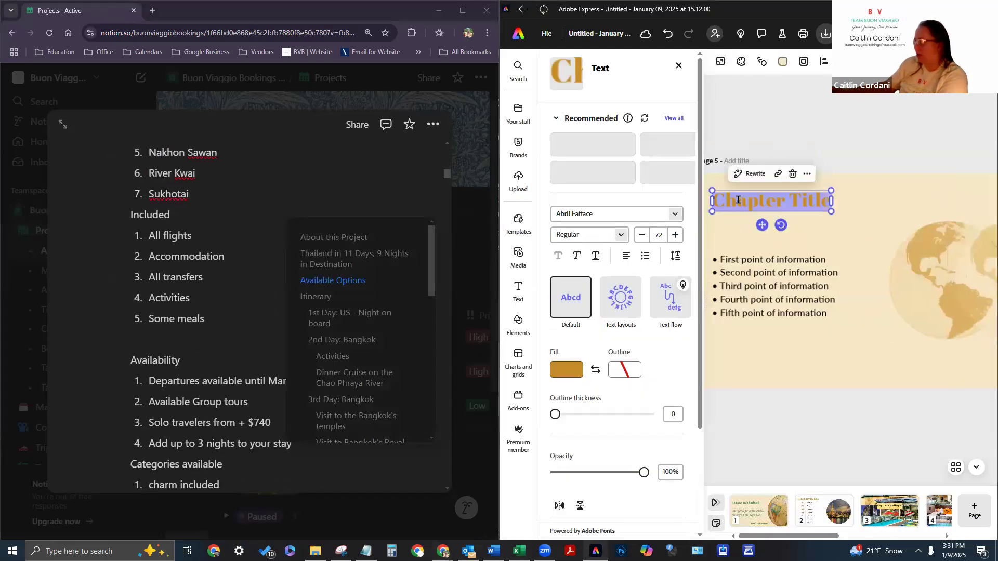
text(What is Inc)
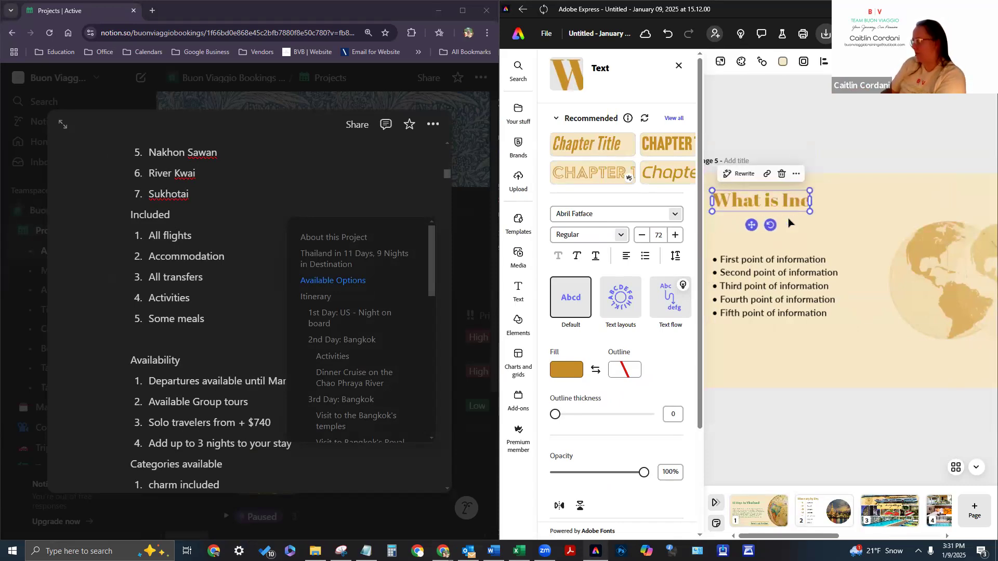
text(luded)
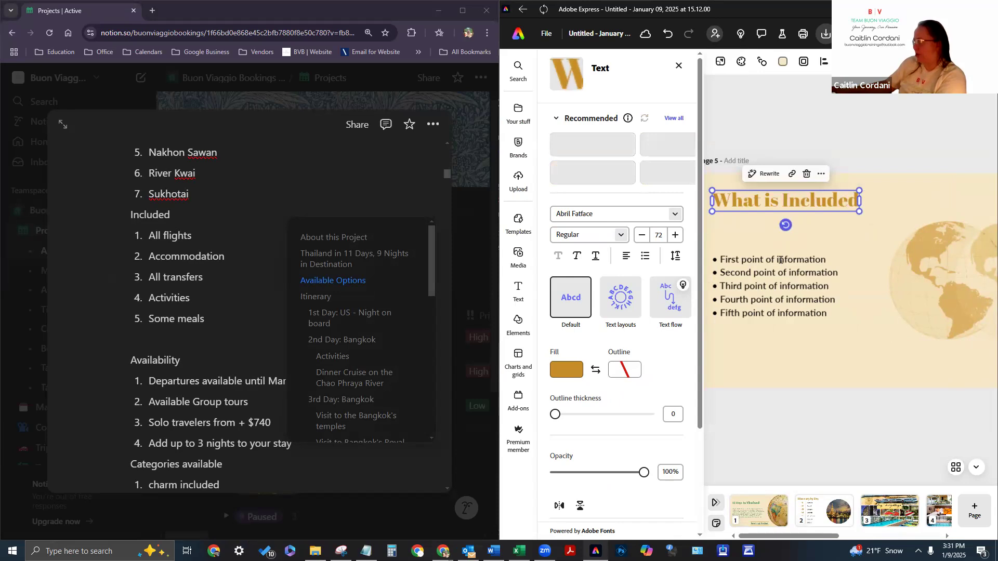
Clear the five placeholder points of information from the bullet list on page 5
click(780, 260)
click(781, 259)
drag(828, 312, 724, 262)
key(BackSpace)
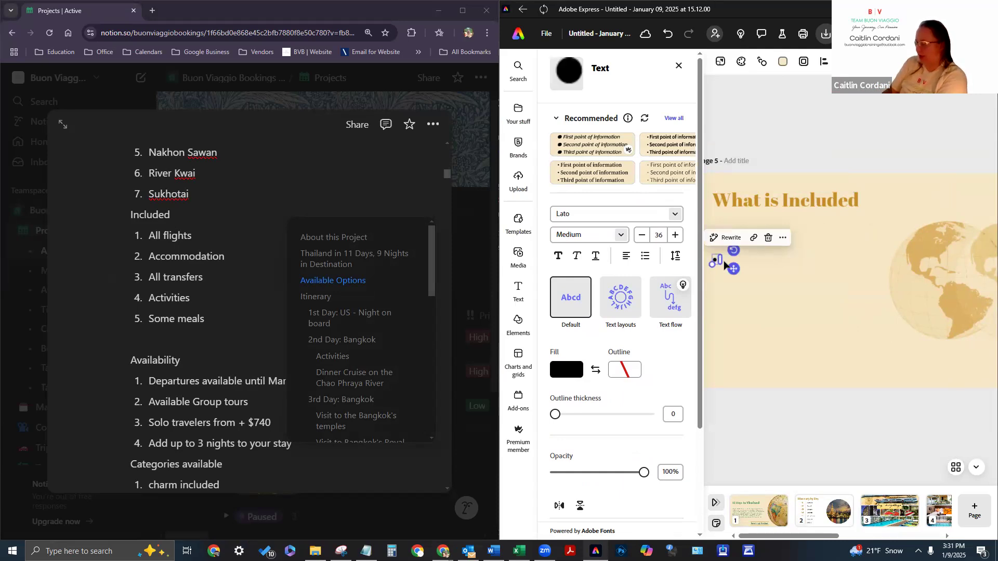
Try entering "All Flights" as the first list item on page 5, and delete the entry together with its bullet
text(All F)
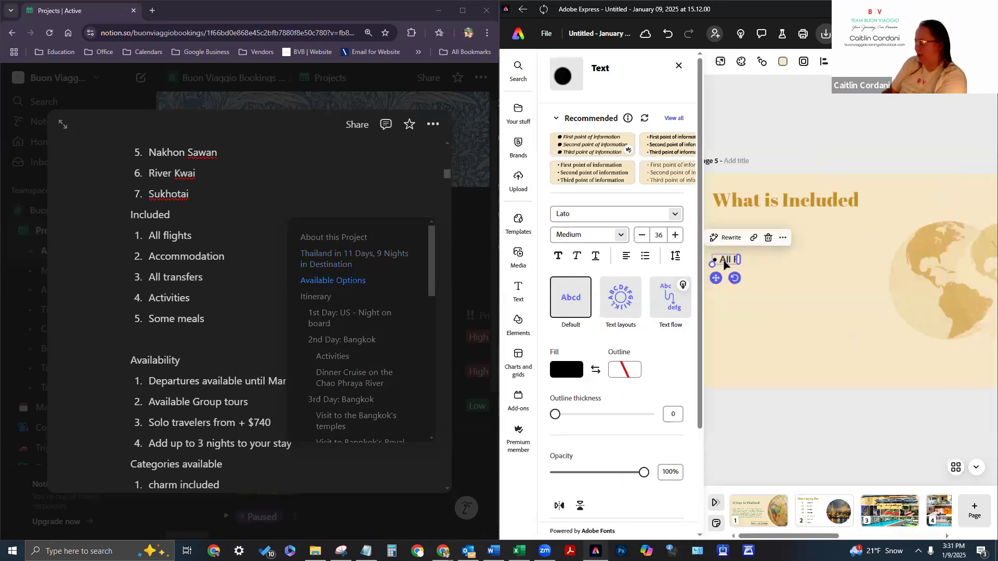
text(lights)
key(Escape)
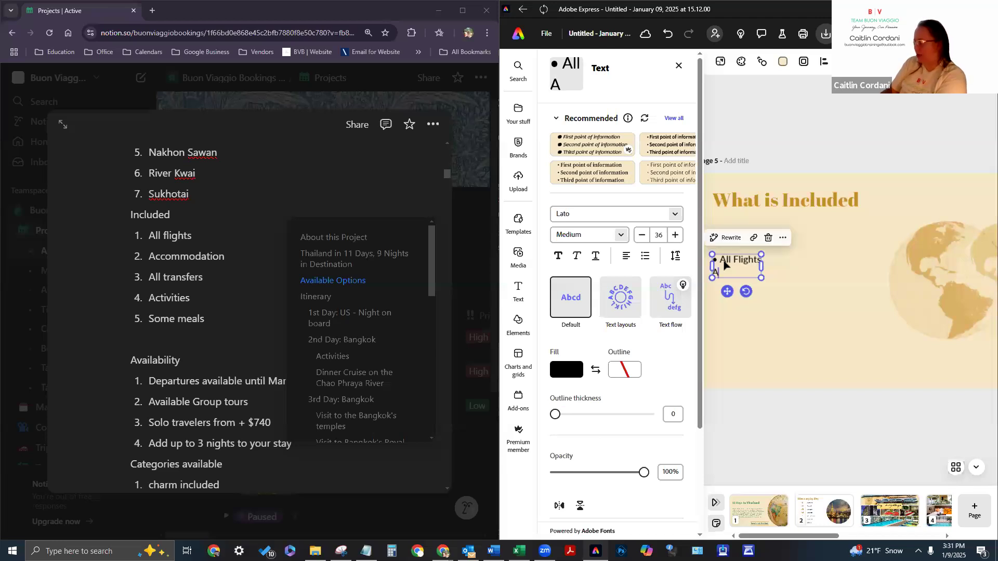
click(724, 264)
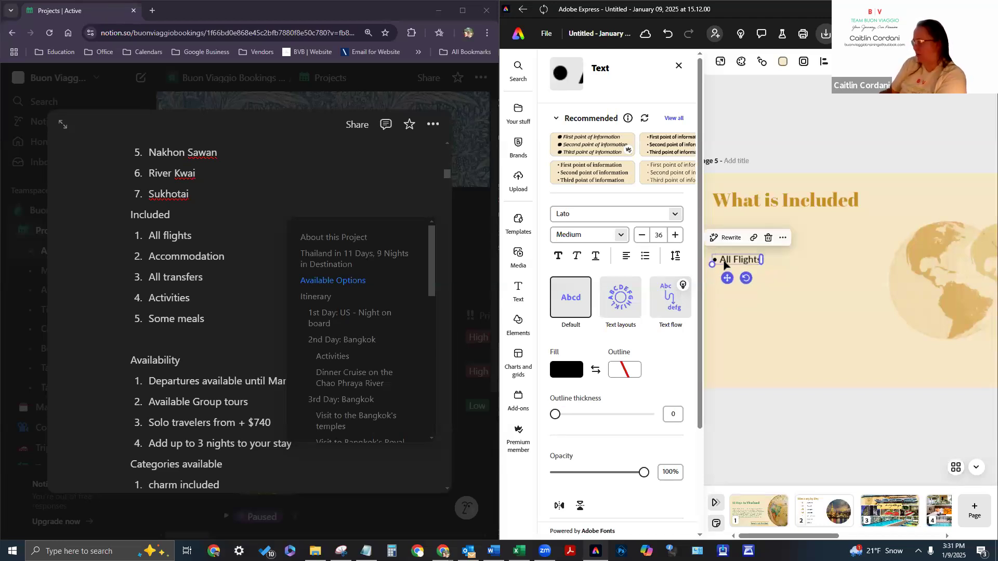
key(BackSpace)
key(BackSpace)
key(BackSpace)
key(BackSpace)
key(BackSpace)
key(BackSpace)
key(BackSpace)
key(BackSpace)
key(BackSpace)
key(BackSpace)
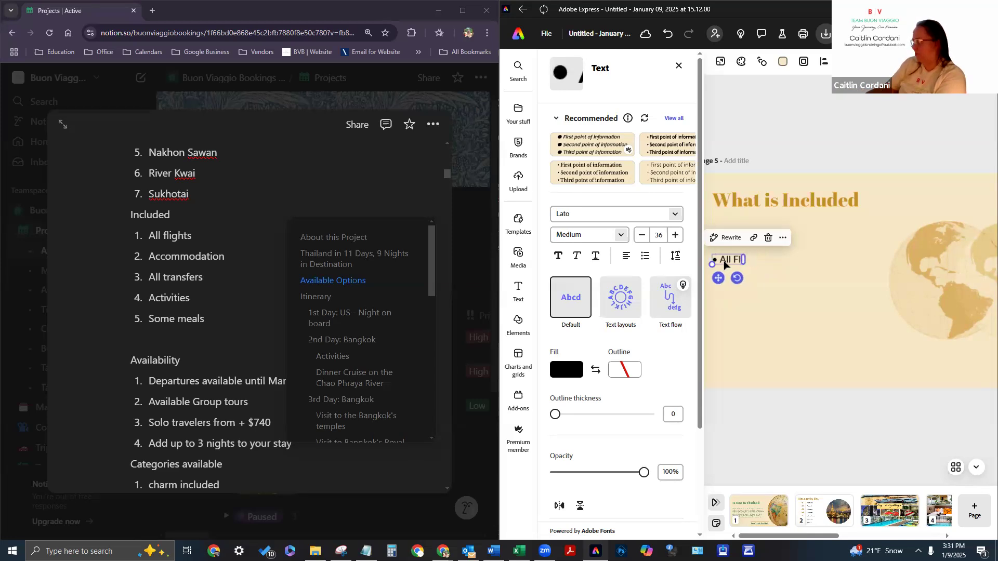
key(BackSpace)
key(BackSpace)
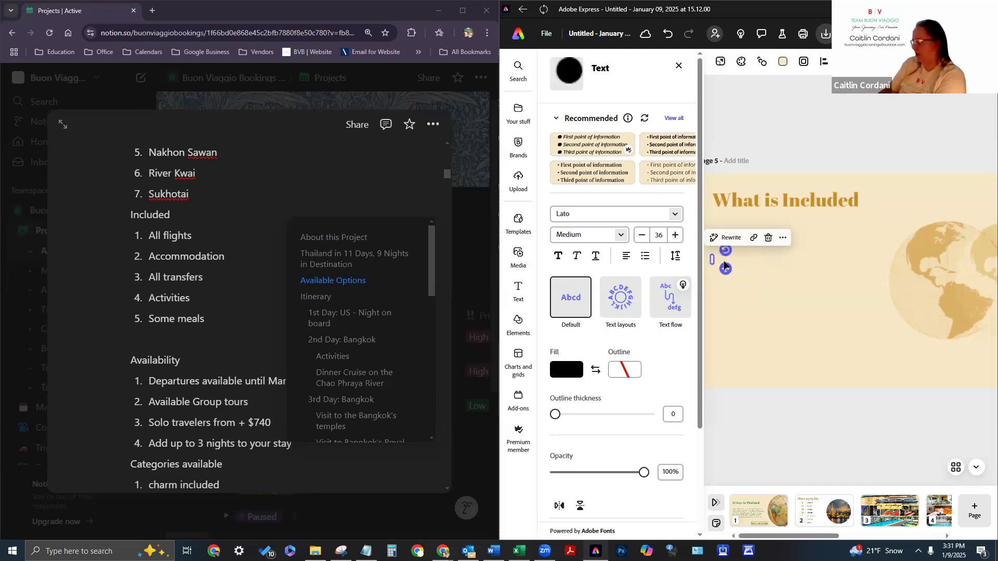
Start a bulleted list on page 5 with the items "All Flights" and "Accommodations", removing the extra space before the first item
click(646, 255)
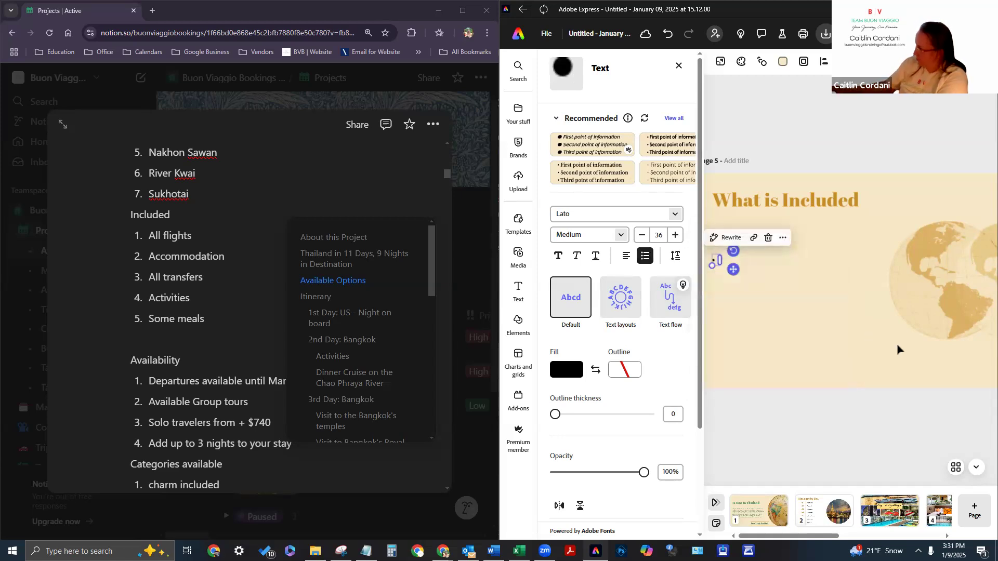
text(All F)
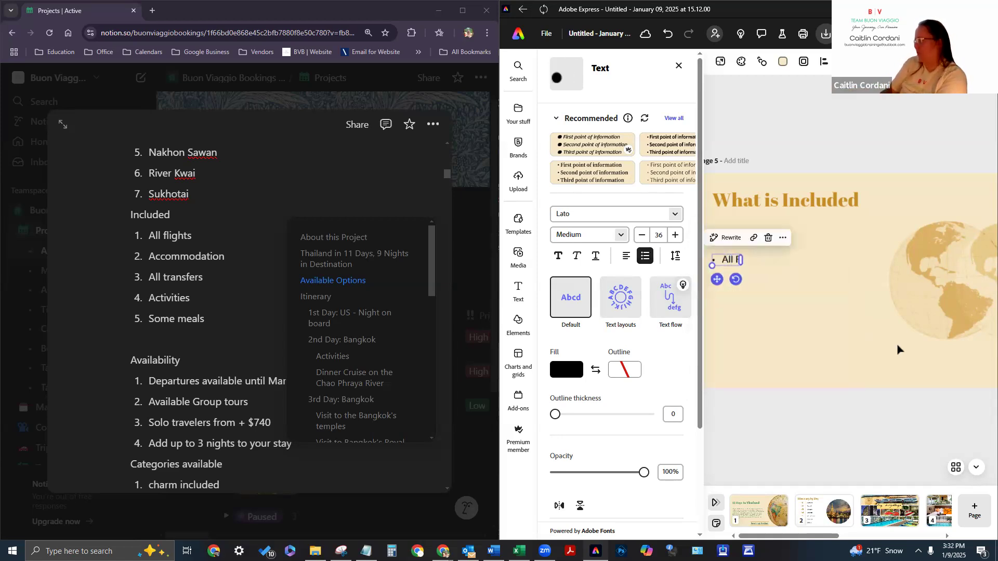
text(lights)
key(Return)
text(A)
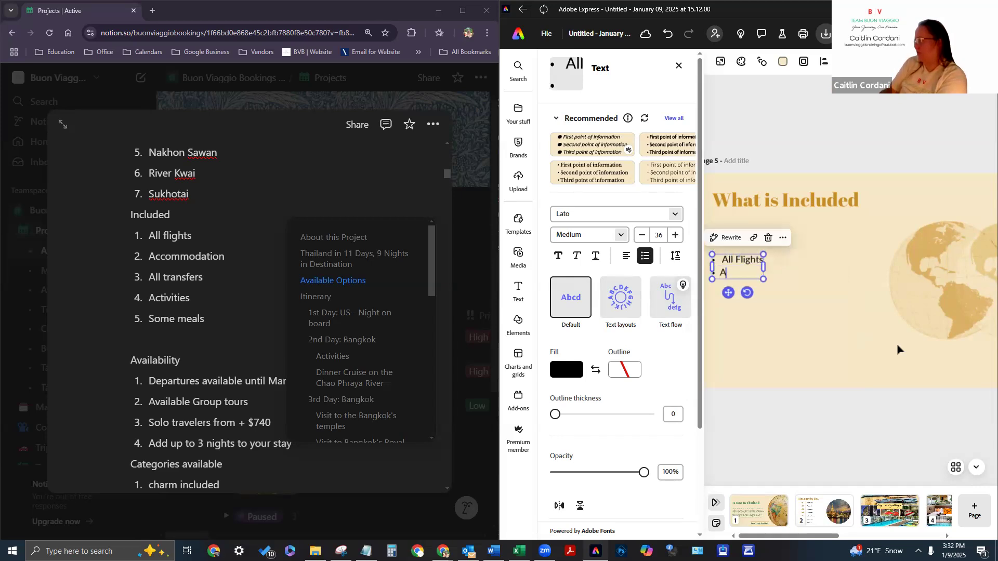
text(ccommodations)
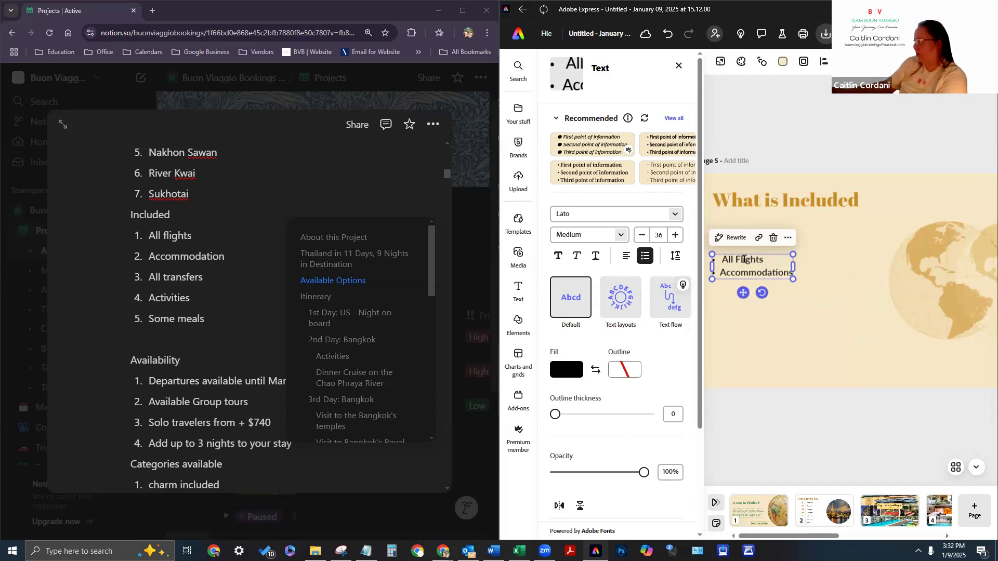
key(BackSpace)
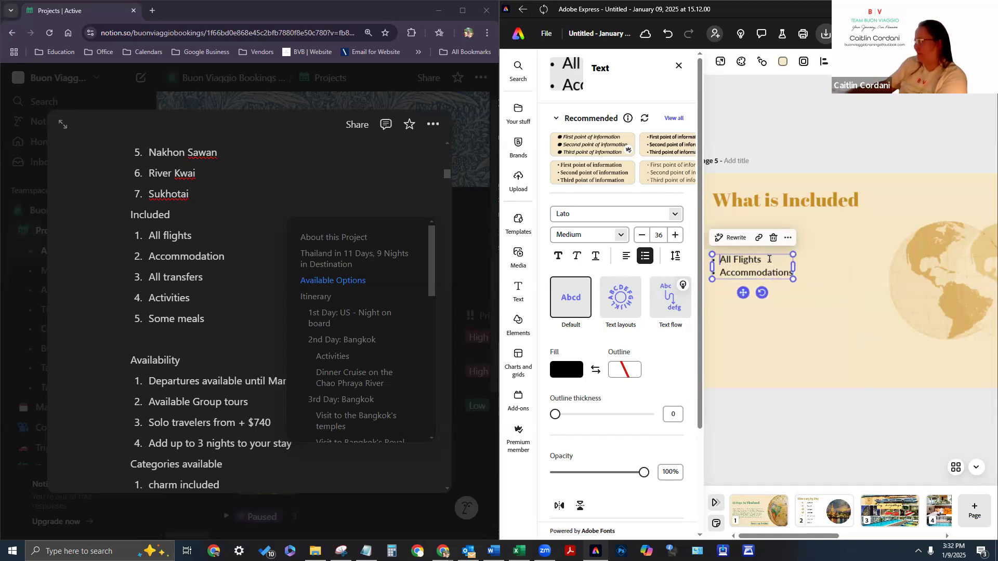
click(793, 270)
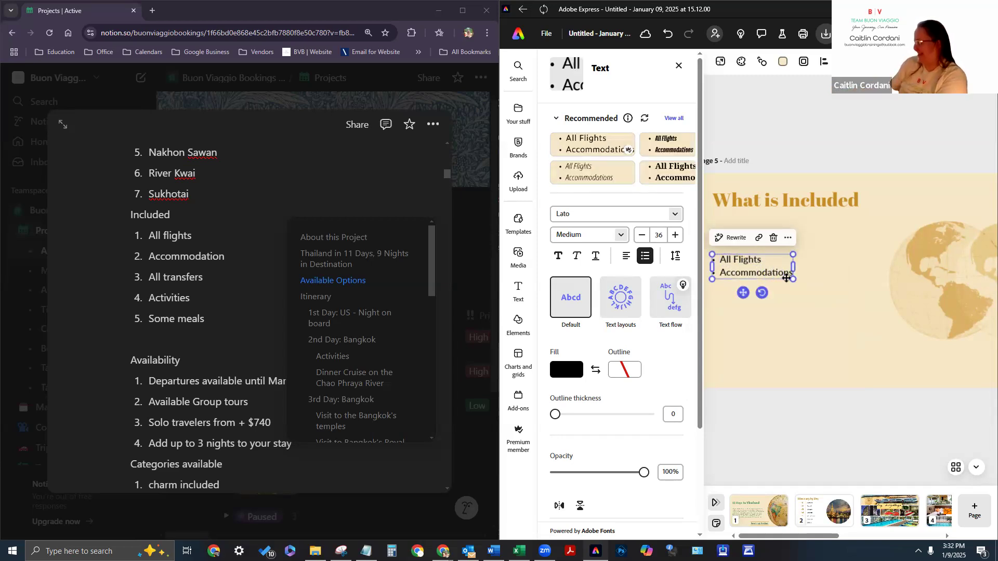
Add the bullets "All Transfers", "Activities" and "Some Meals" to the list on page 5
key(Return)
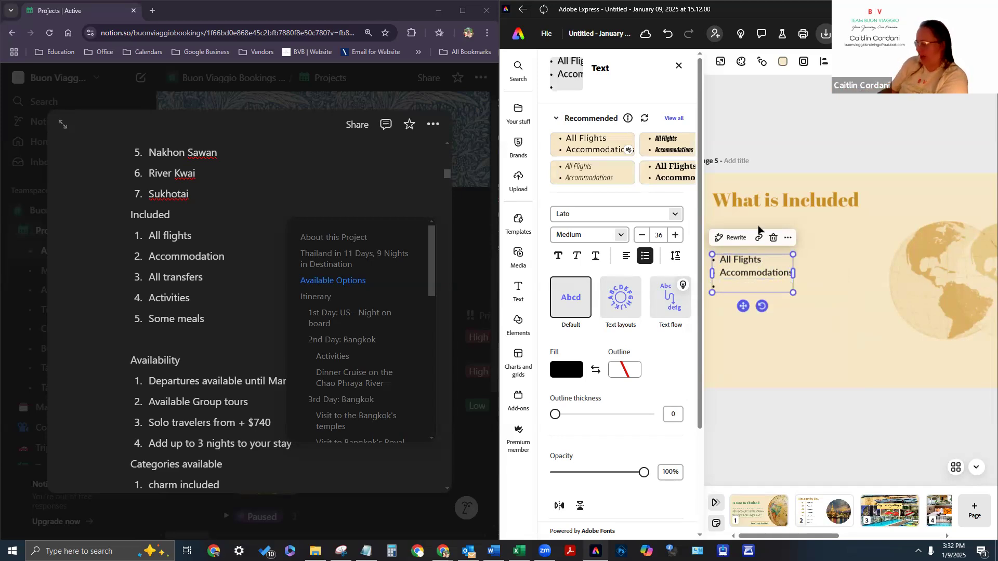
text(All)
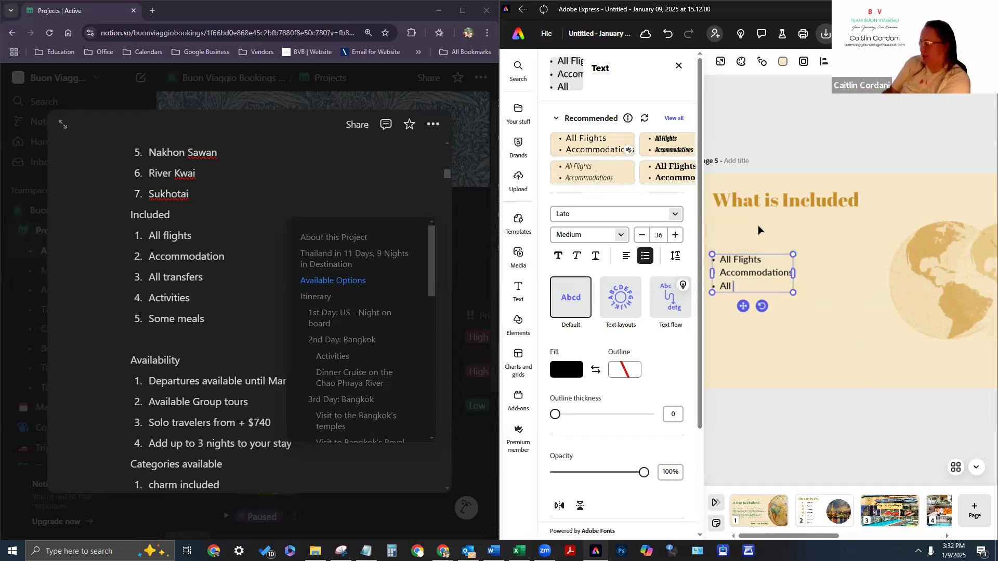
text( Transfers)
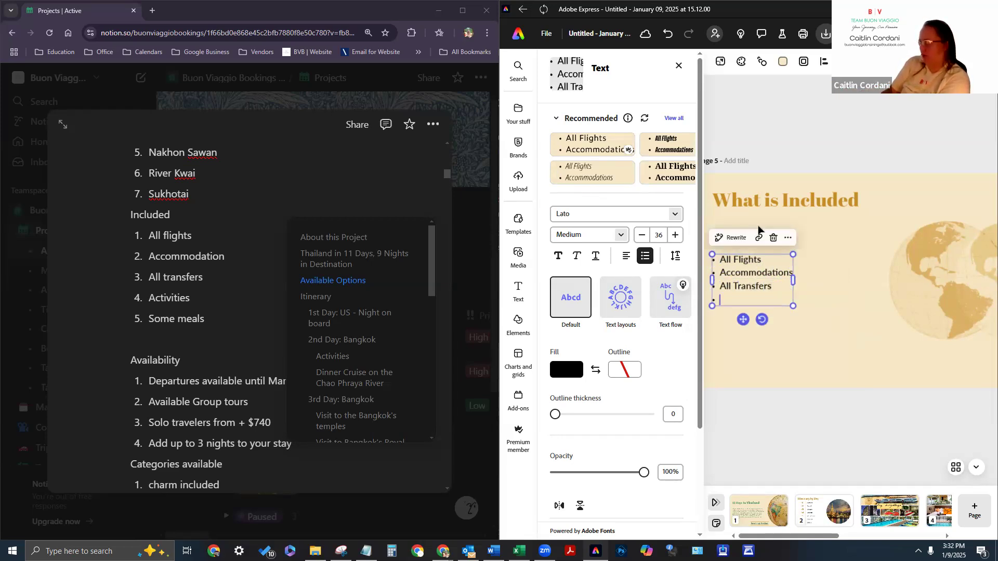
key(Return)
text(Activiti)
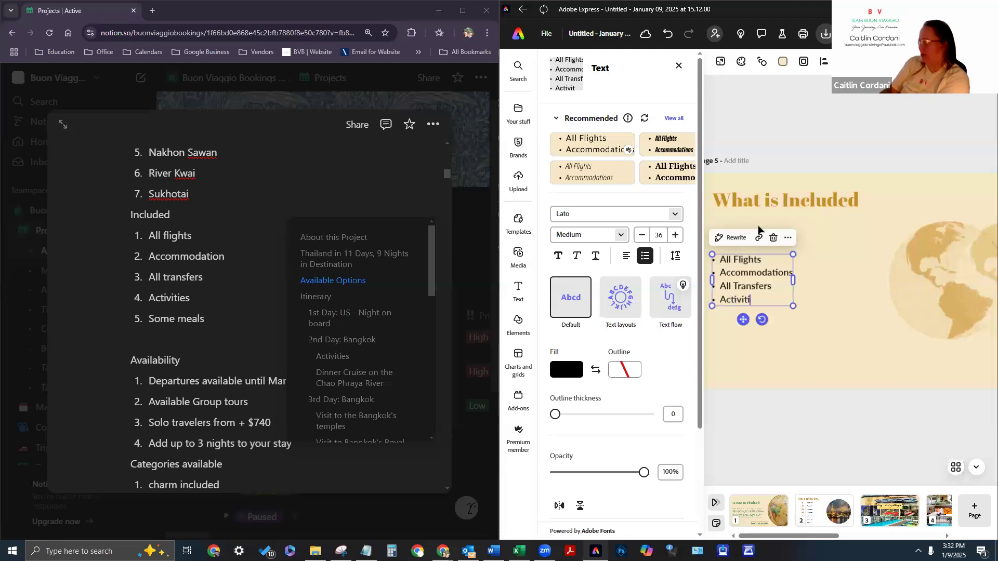
text(es)
key(Return)
text(Some Meals)
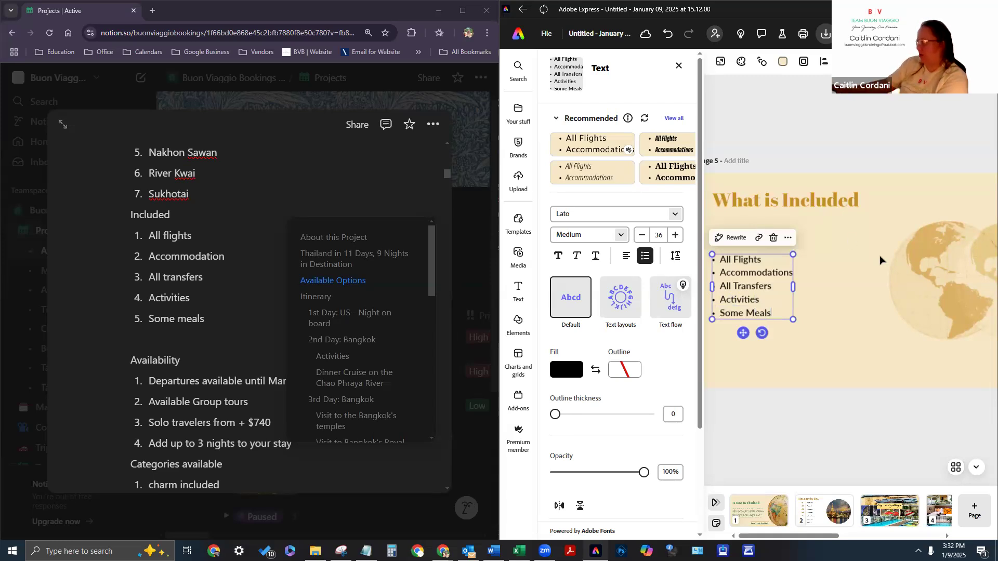
click(900, 385)
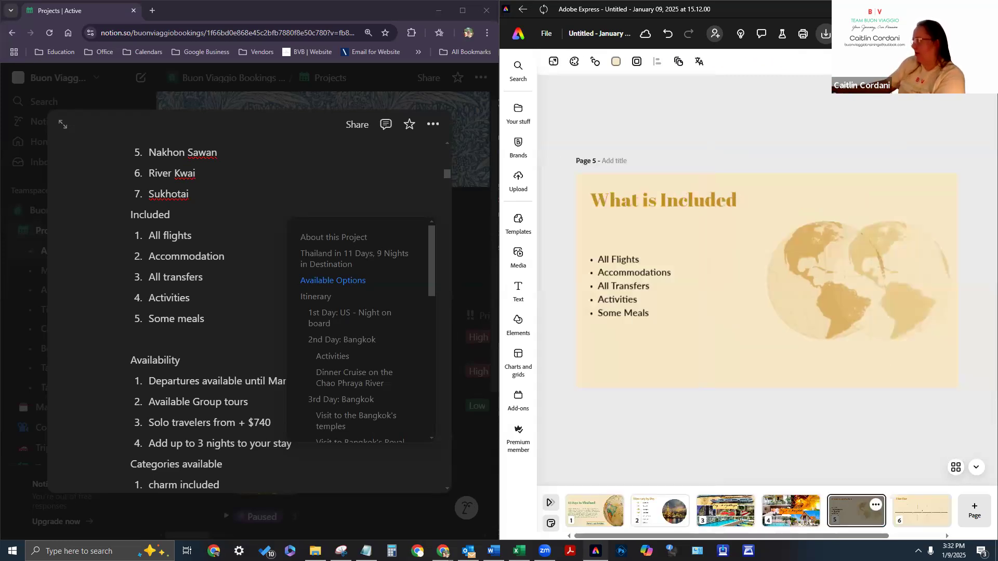
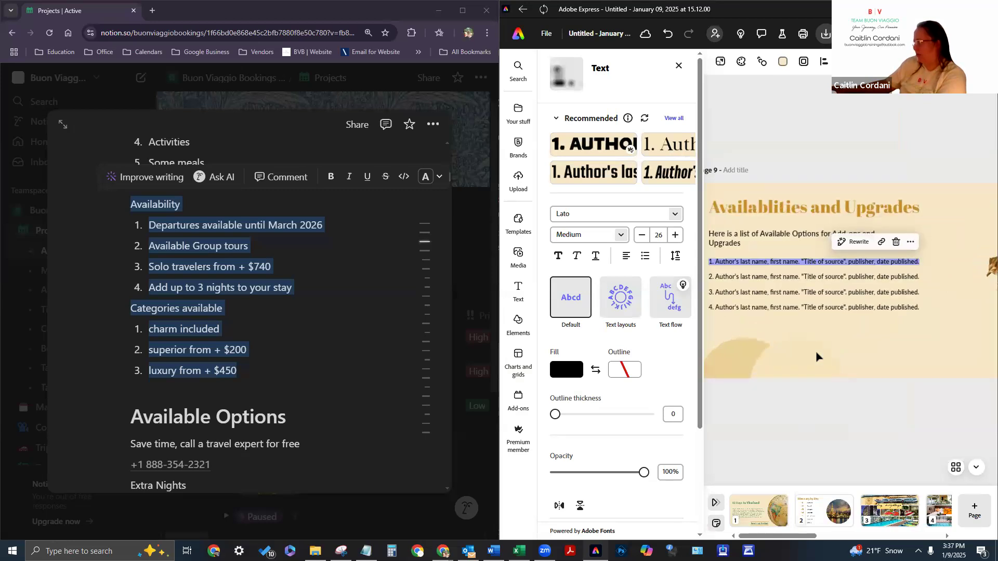
Replace the first source placeholder line on page 9 with "Departures until March, 2026"
click(836, 350)
click(828, 413)
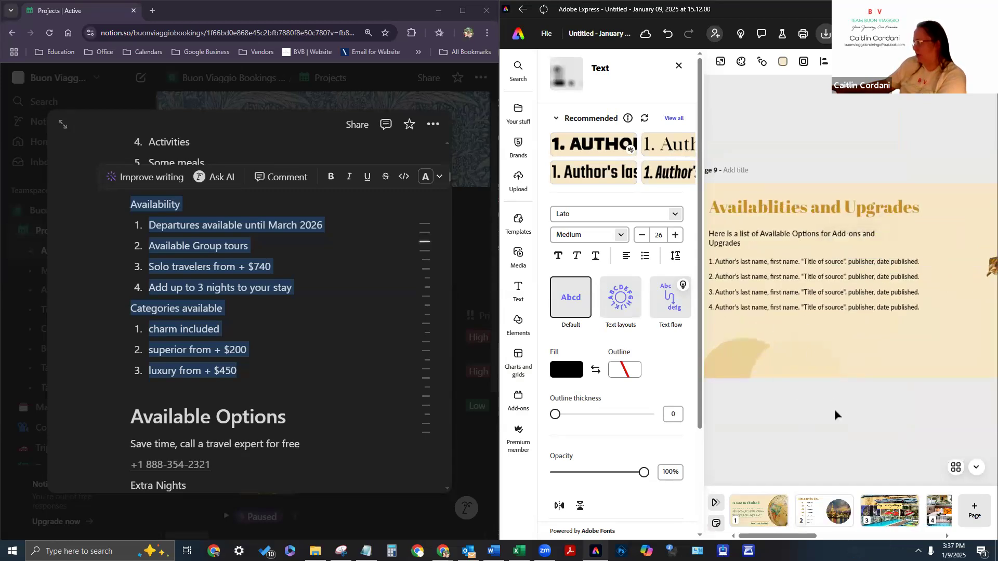
double_click(747, 261)
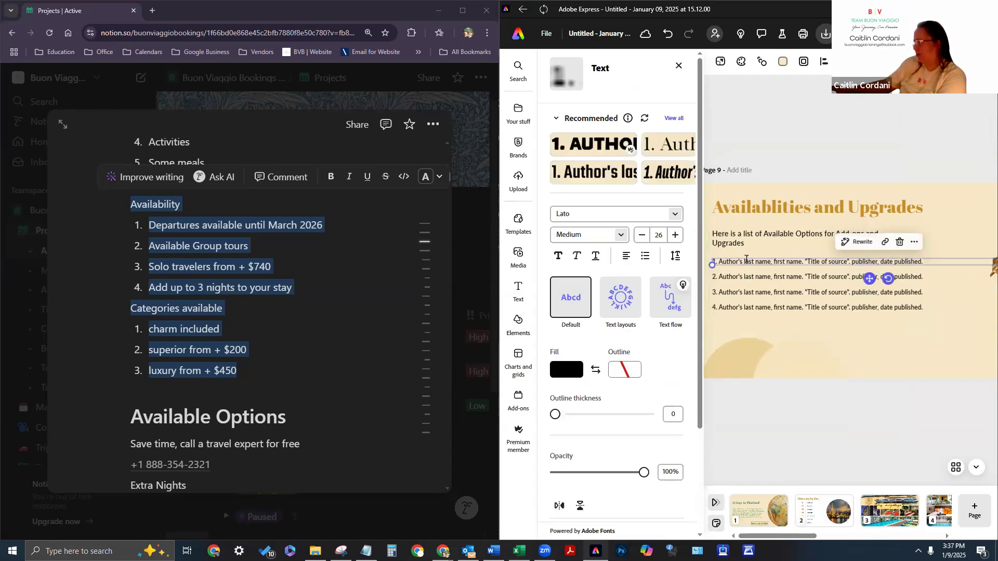
key(BackSpace)
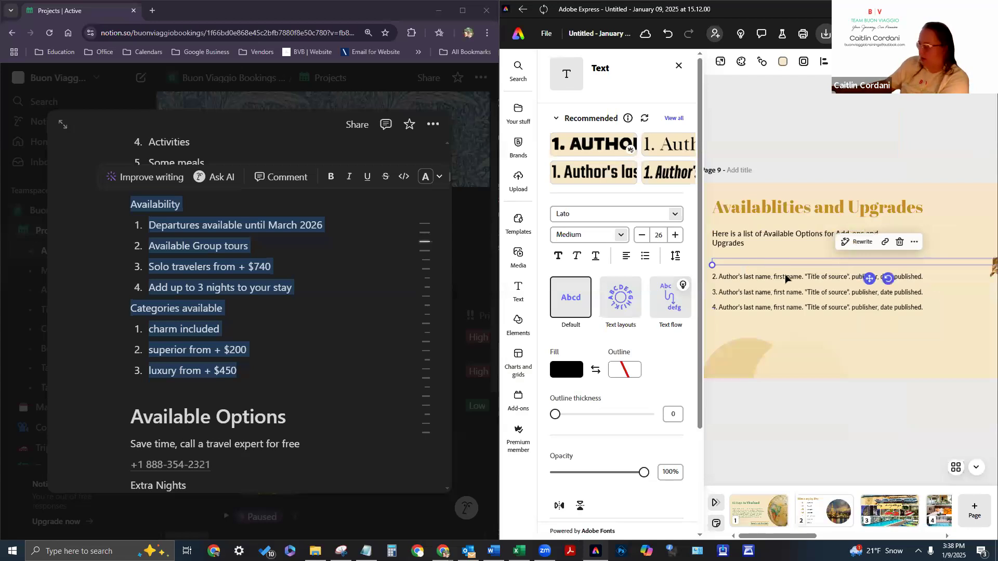
text(Departures until Mark)
text(h, 2026)
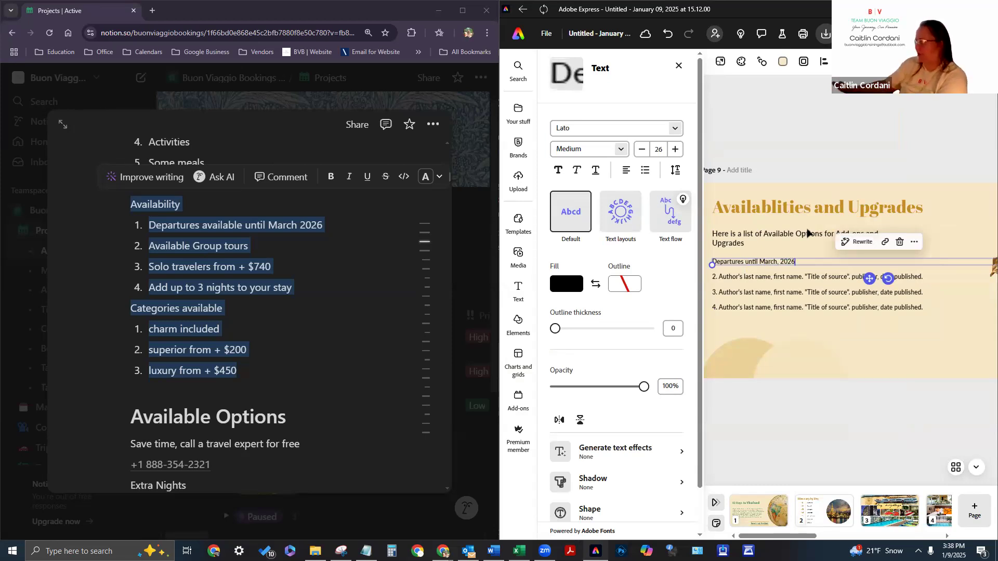
Replace the second source placeholder line on page 9 with "Available Group Tours"
click(797, 282)
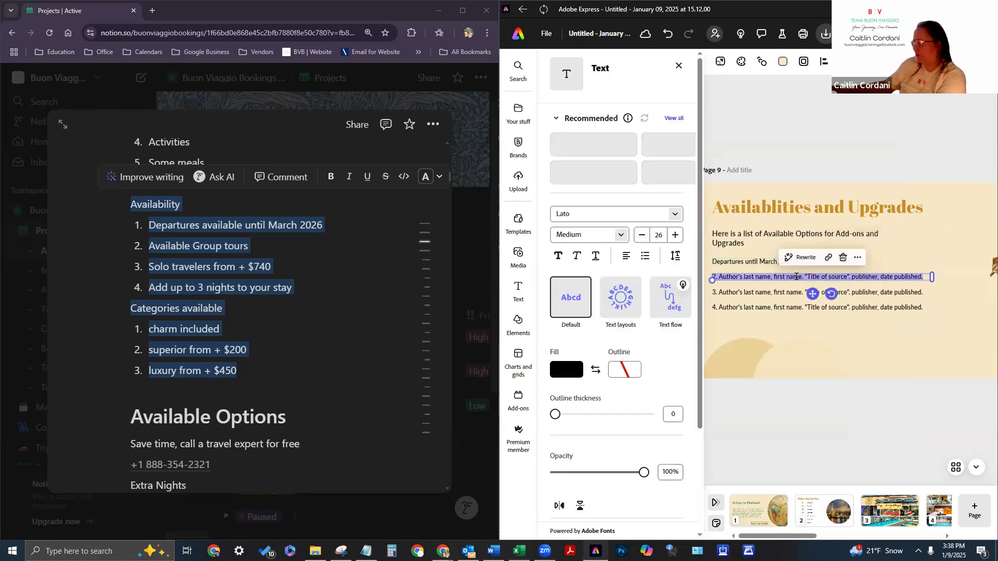
click(804, 275)
key(BackSpace)
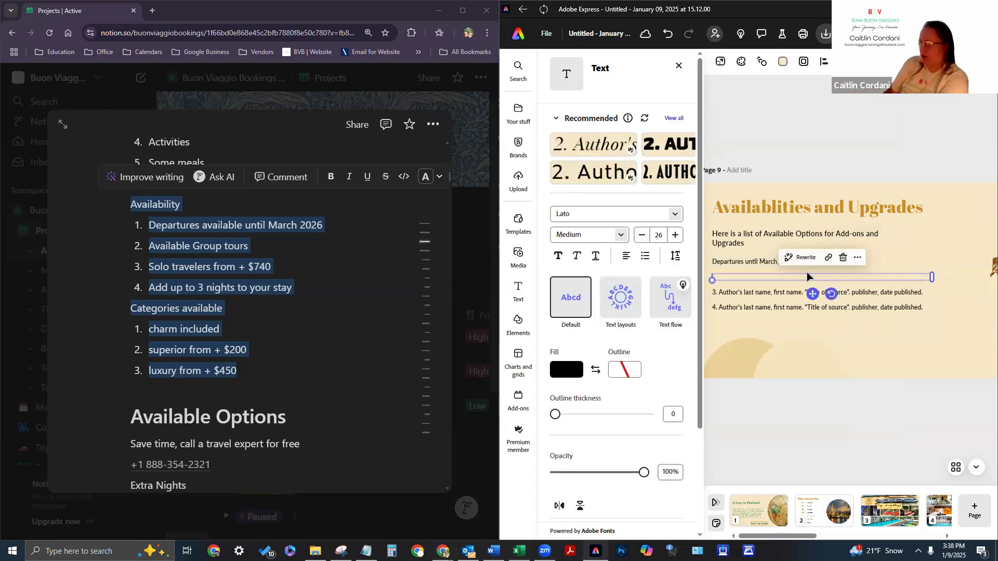
text(Availab)
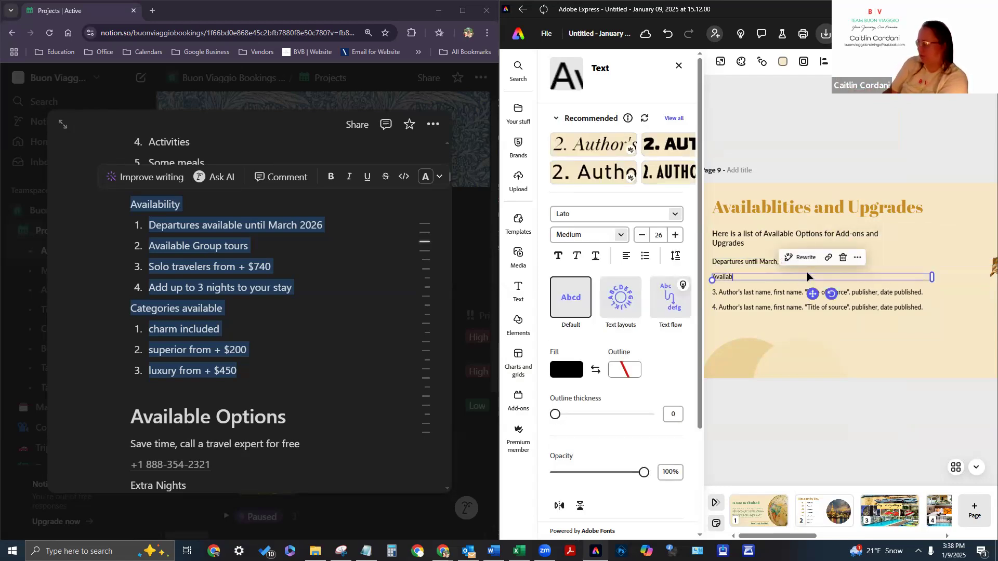
text(le Group Tours)
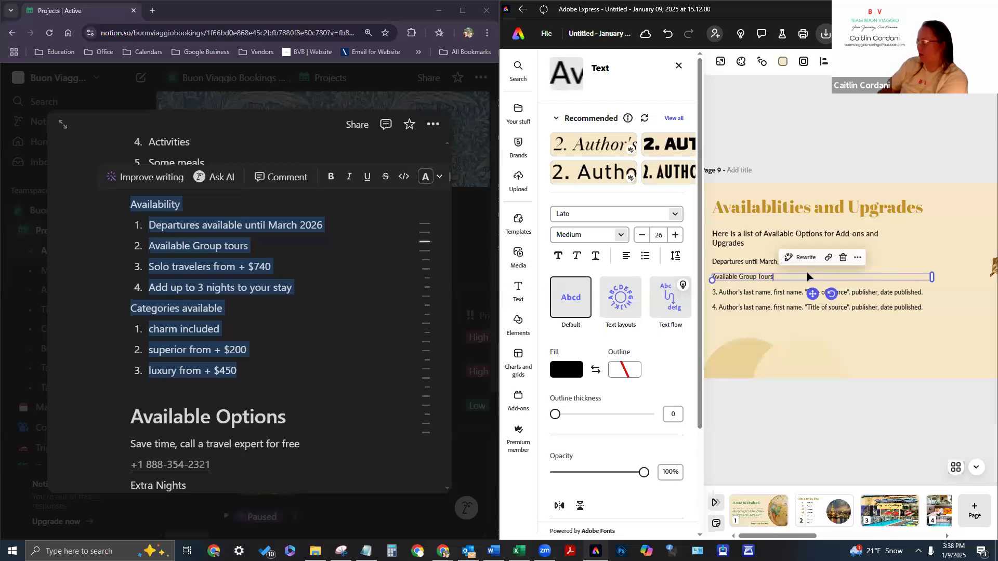
Replace the third source placeholder line on page 9 with "Solo Traveler's From +$740"
double_click(760, 295)
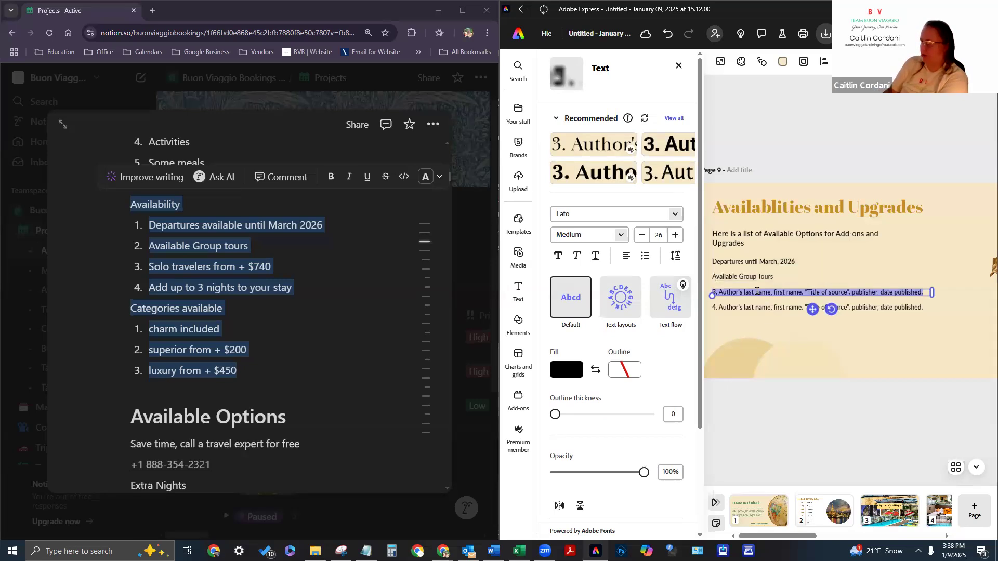
text(Solo Traveler's From =$)
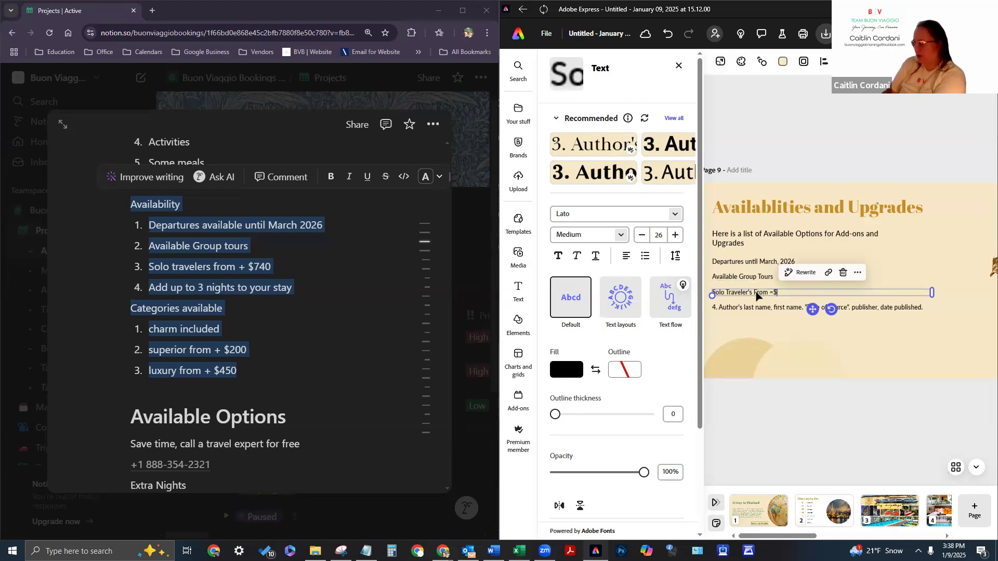
text(740)
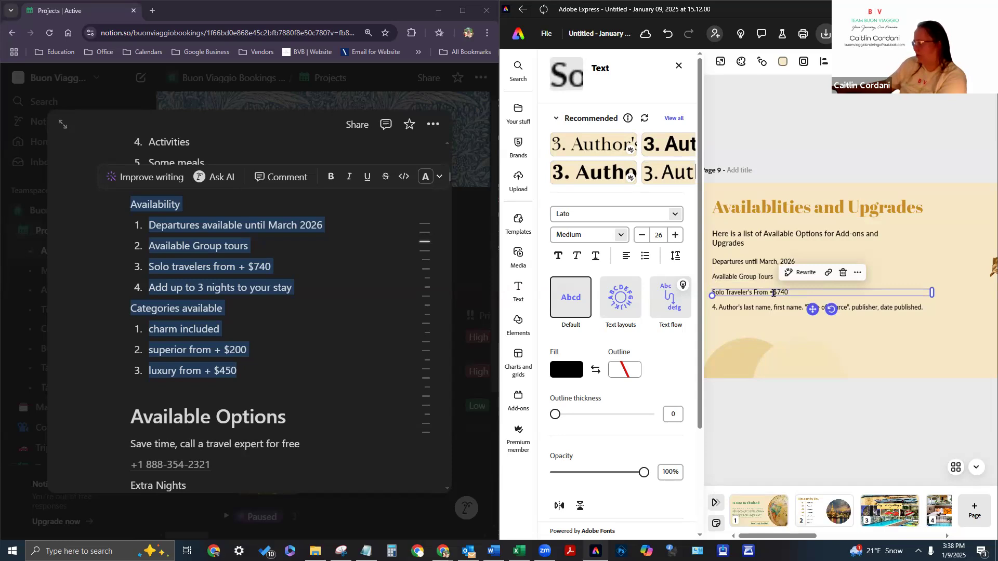
click(773, 293)
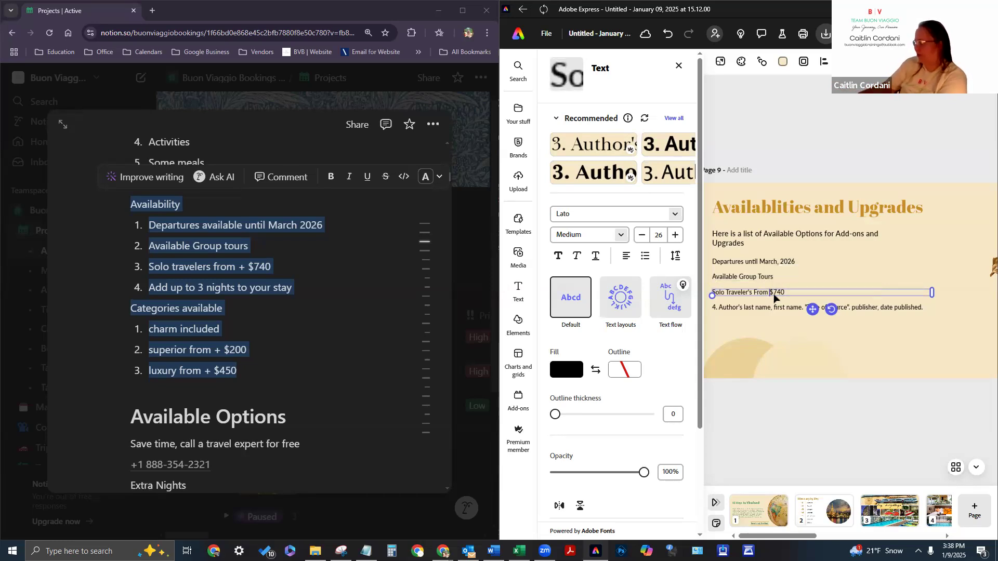
Replace the fourth source placeholder line on page 9 with "Add up to 3 nights to your Stay"
double_click(790, 307)
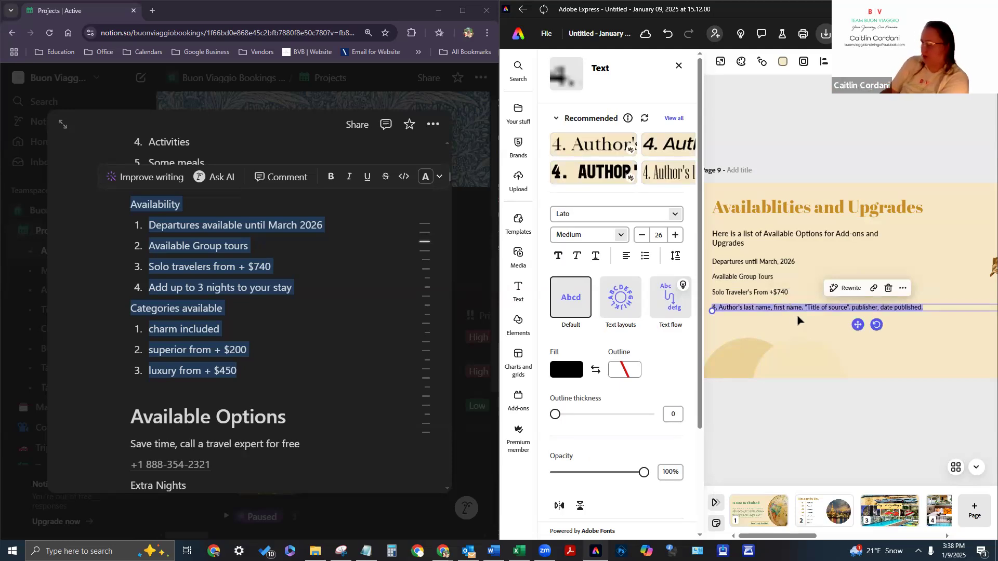
text(Add )
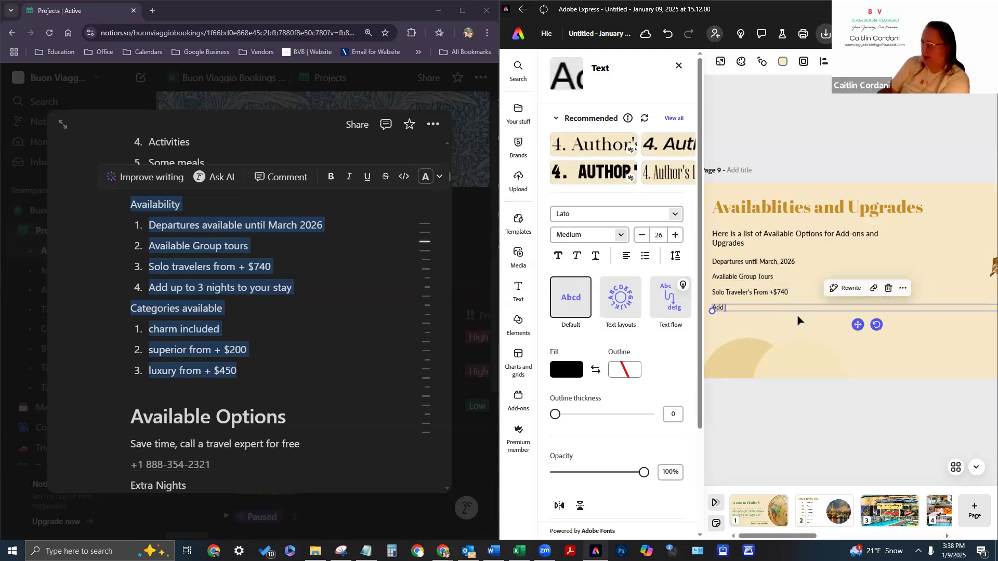
text(up to 3 )
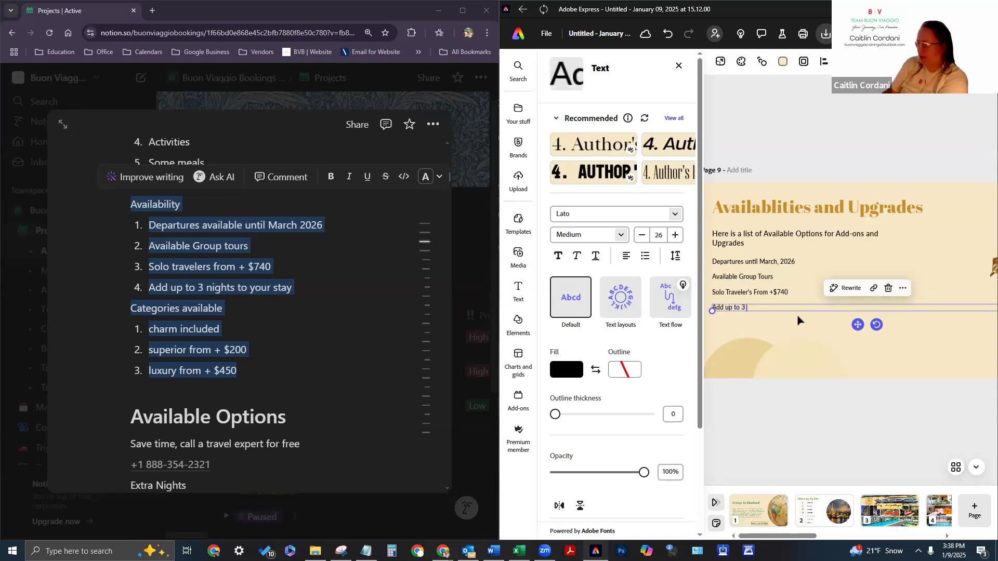
text(nights to your Stay)
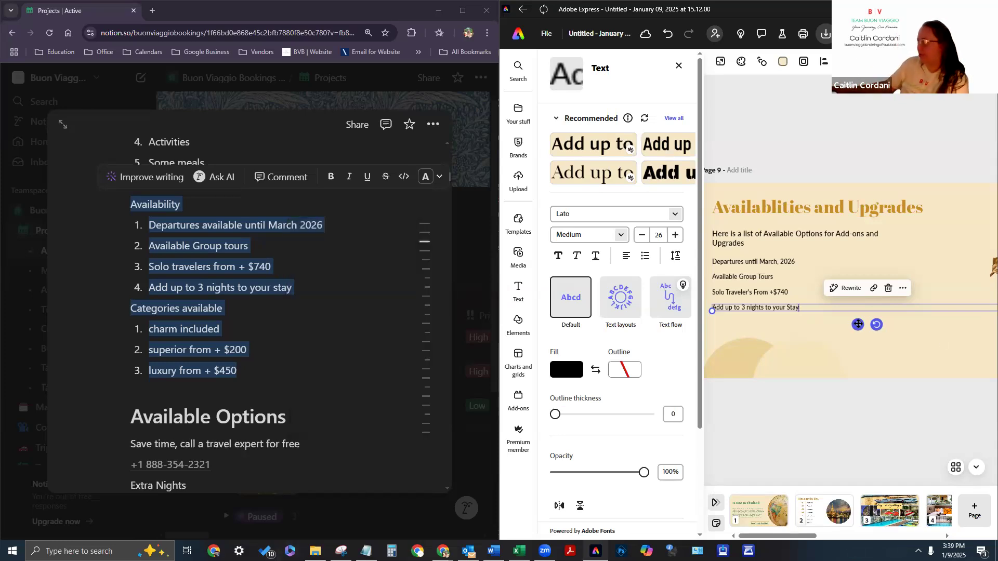
Maximize the presentation window and narrow the text boxes of the departures and group tours lines on page 9 to fit their text
click(770, 263)
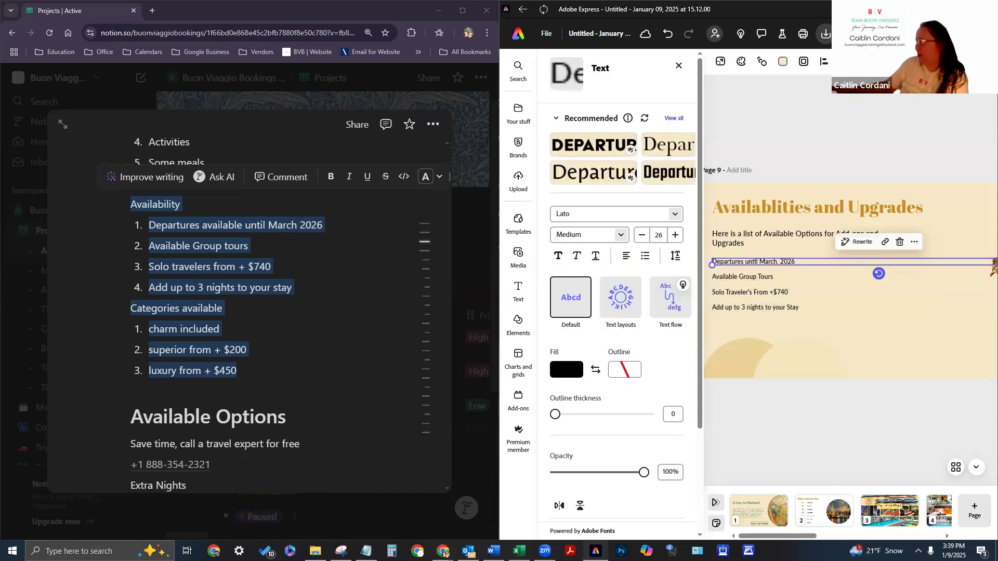
double_click(826, 15)
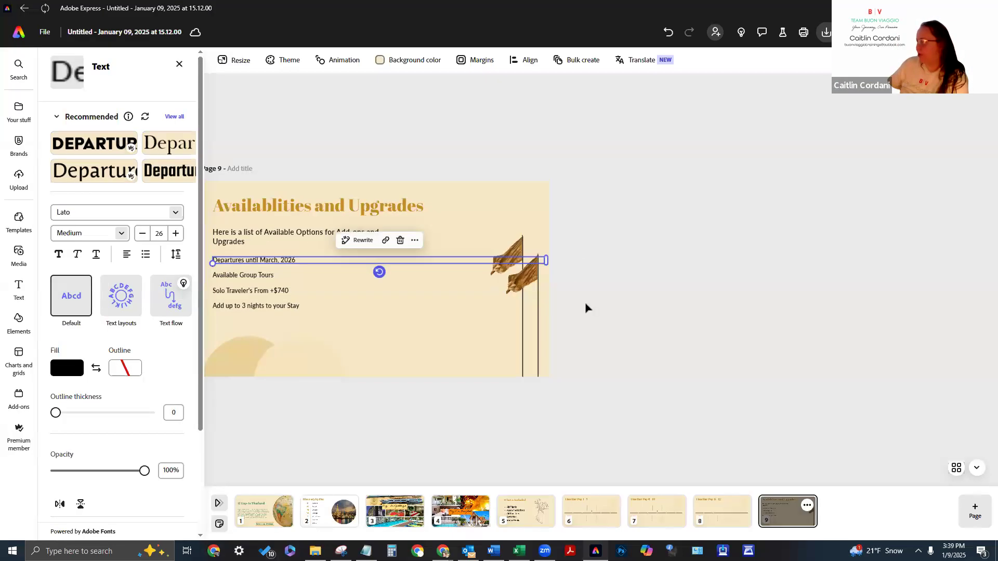
drag(498, 263, 303, 253)
click(256, 274)
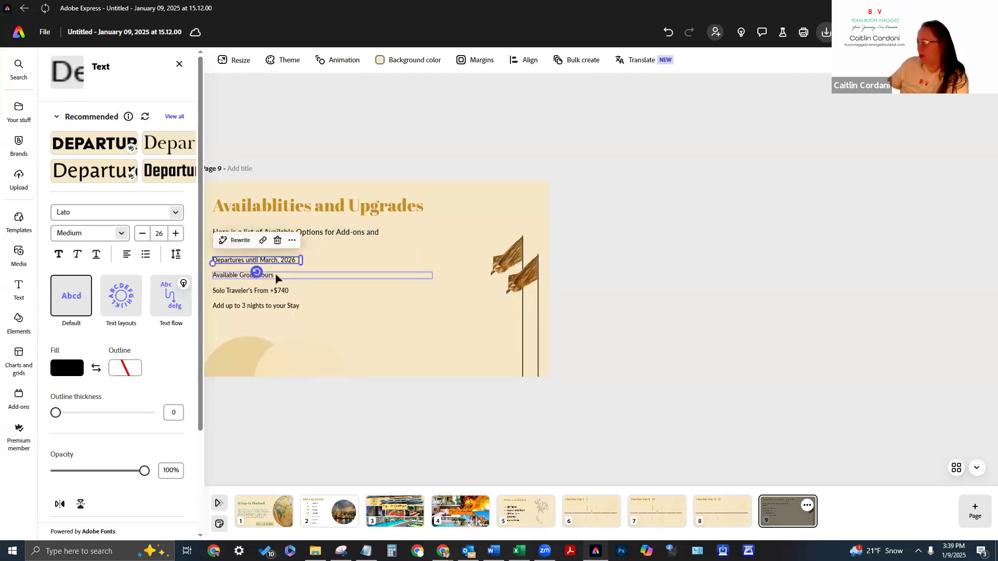
drag(432, 276, 281, 278)
Narrow the text boxes of the solo traveler and extra nights lines on page 9 to fit their text
click(283, 289)
drag(423, 291, 296, 290)
click(285, 305)
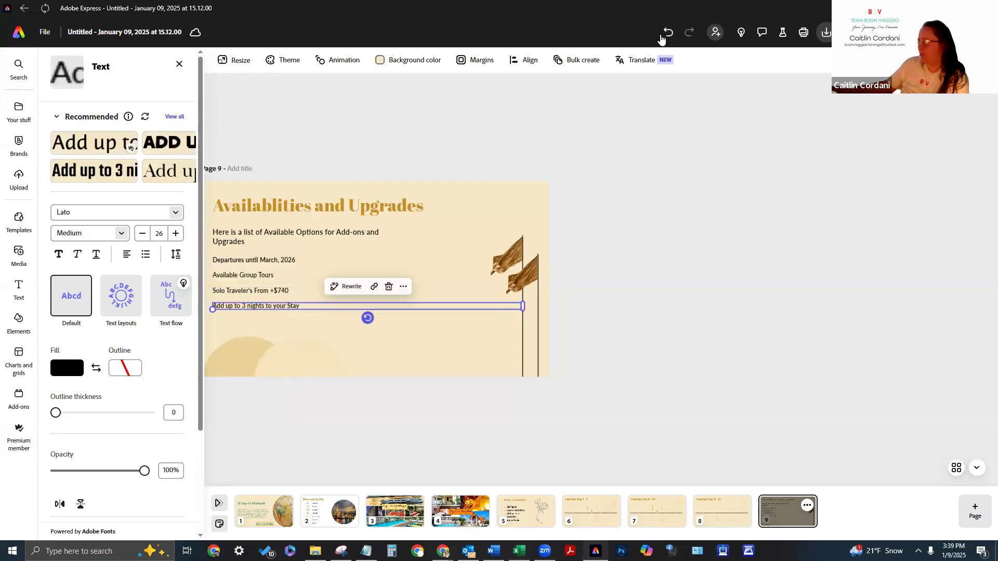
click(668, 34)
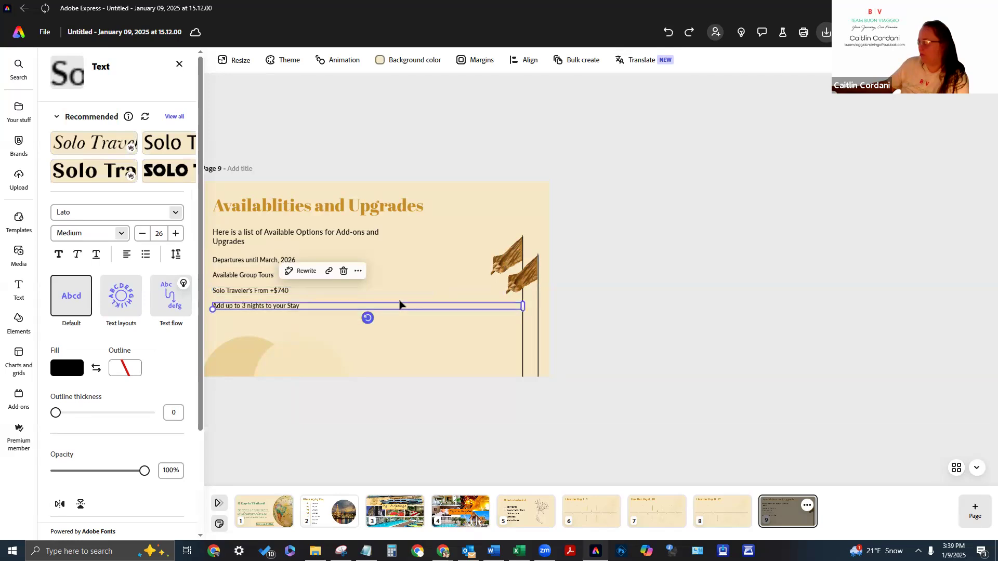
click(267, 289)
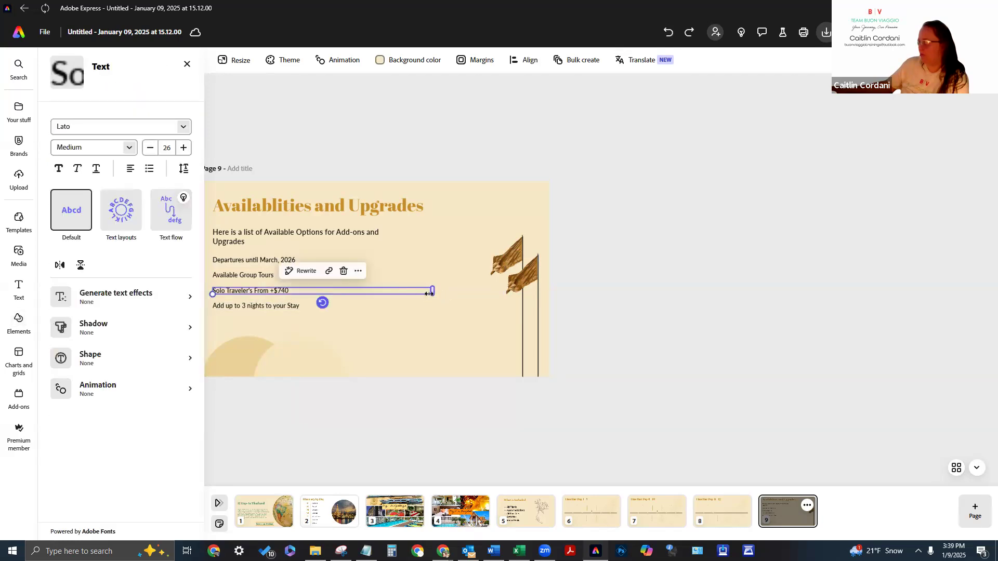
drag(429, 294, 303, 308)
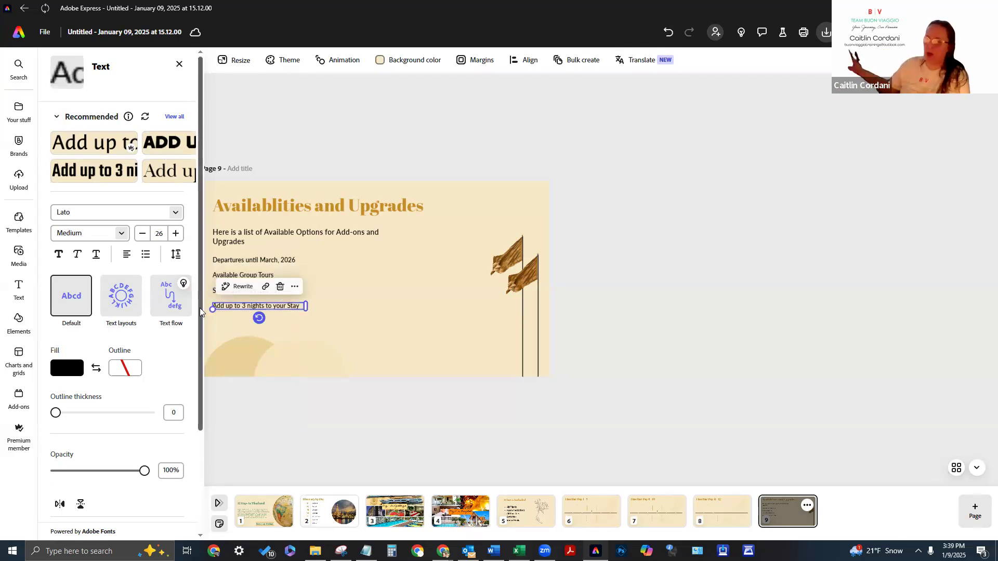
click(380, 345)
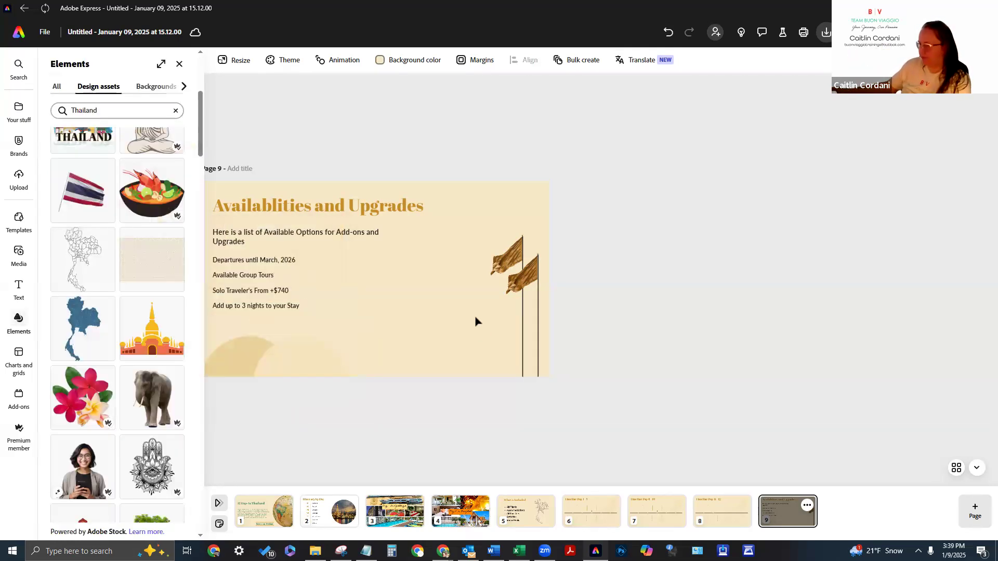
Duplicate the departures and group tours lines on page 9 and place the copies beside the originals as a second column
click(294, 259)
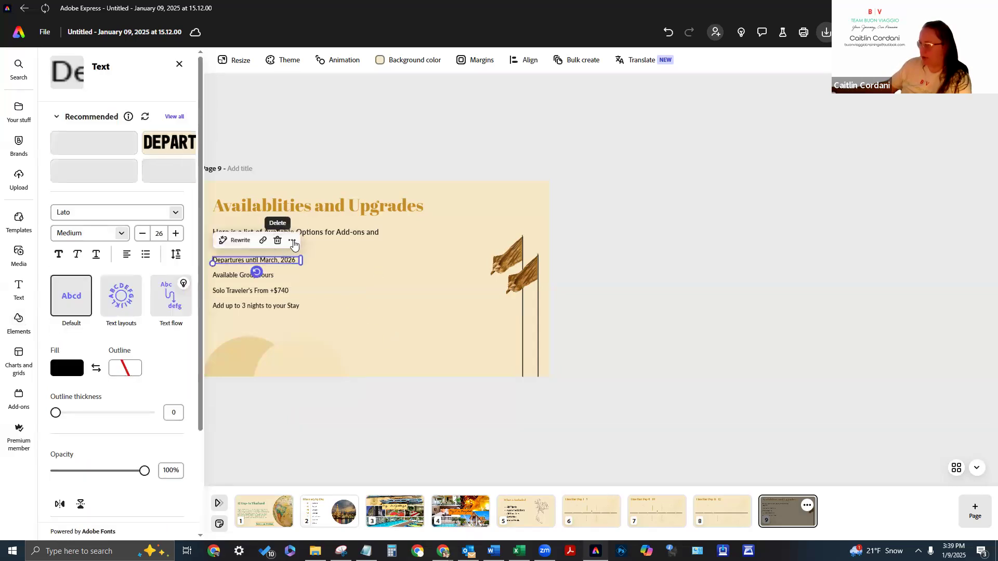
click(293, 242)
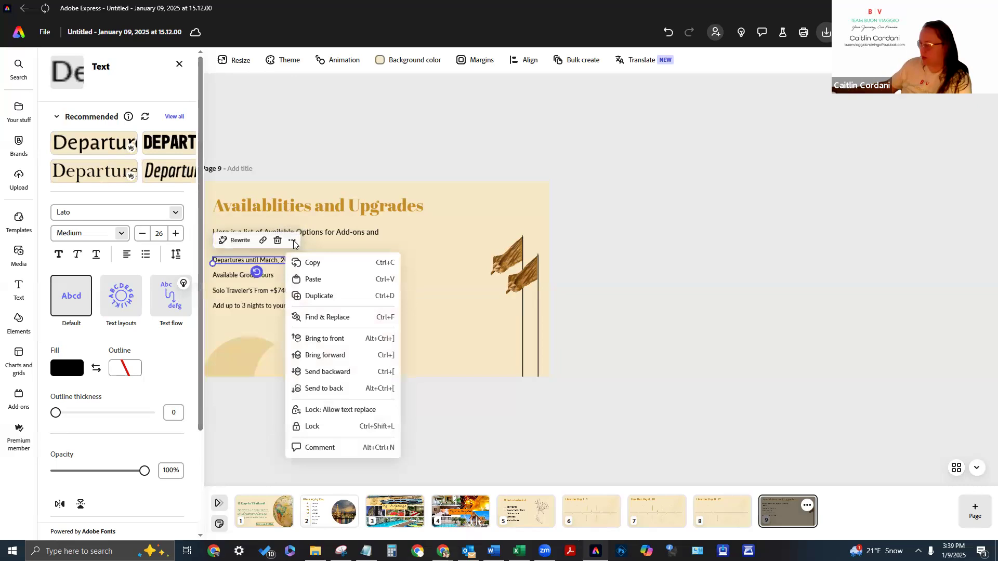
click(318, 295)
drag(289, 269, 406, 262)
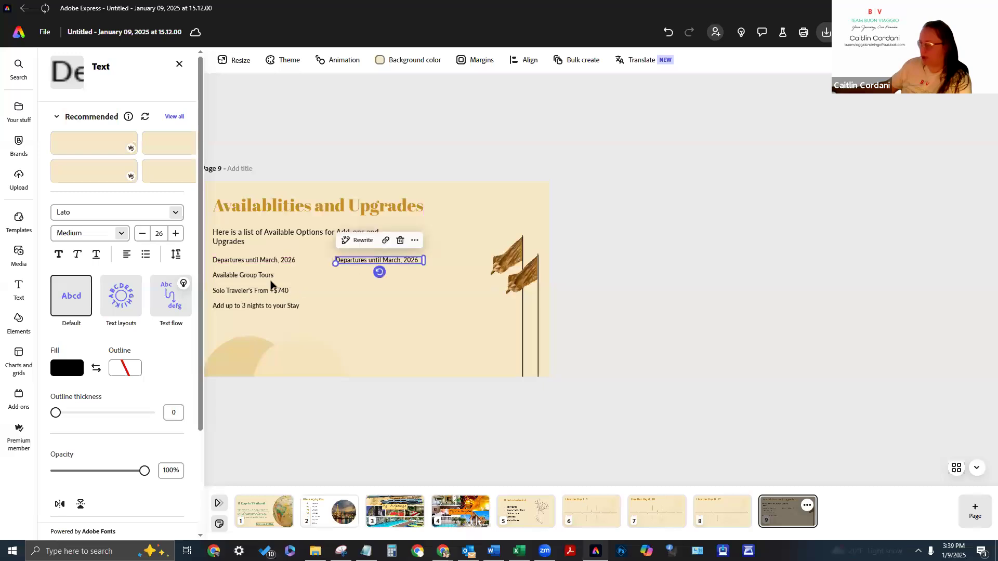
click(260, 276)
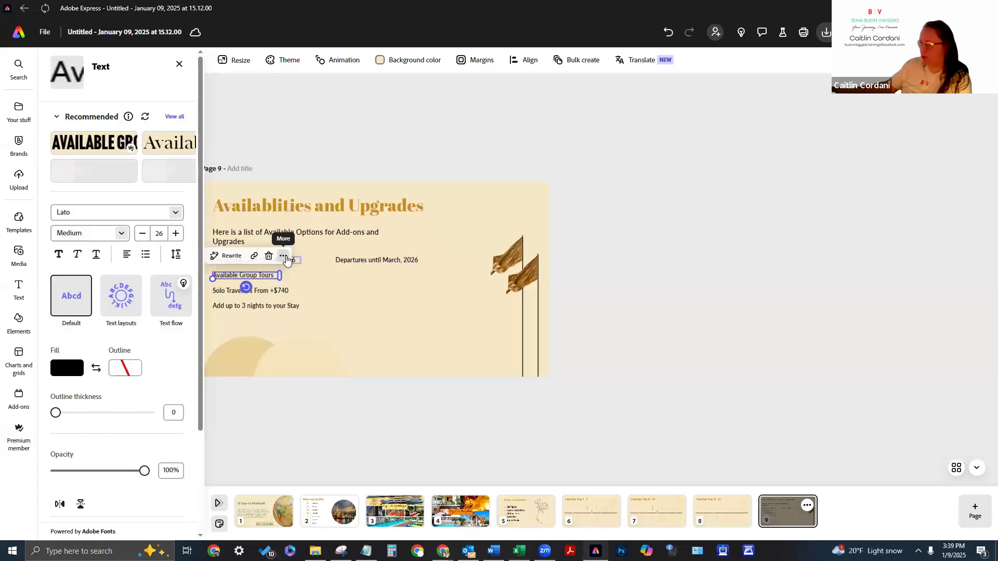
click(282, 255)
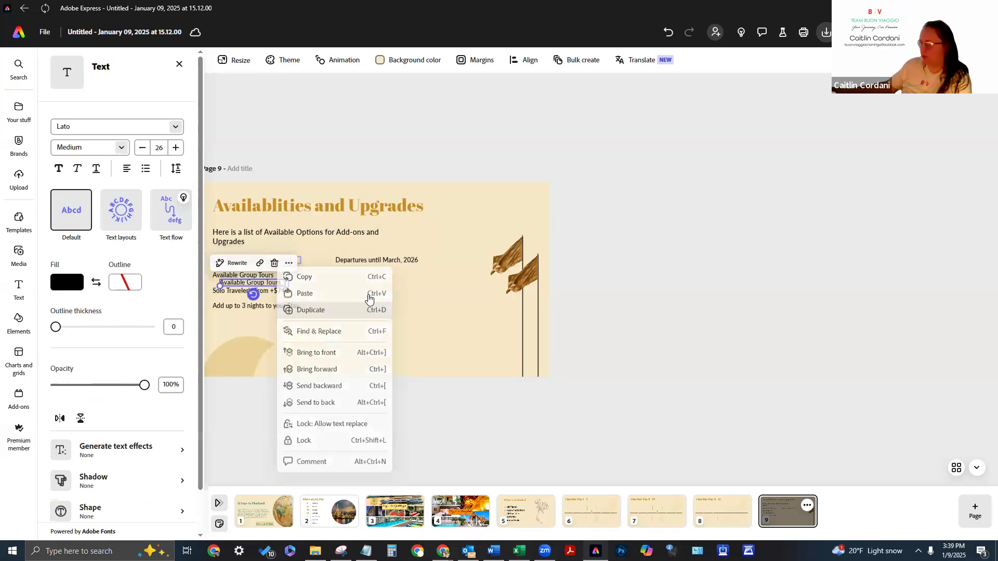
click(367, 312)
drag(308, 280, 390, 275)
Duplicate the solo traveler and extra nights lines on page 9 and place the copies below the others in the second column
click(265, 292)
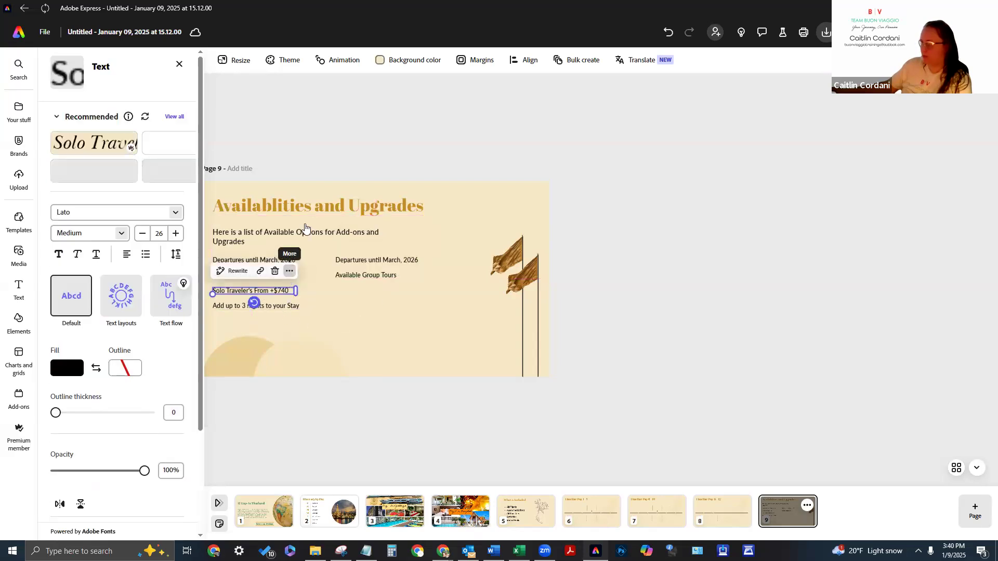
click(290, 271)
click(317, 326)
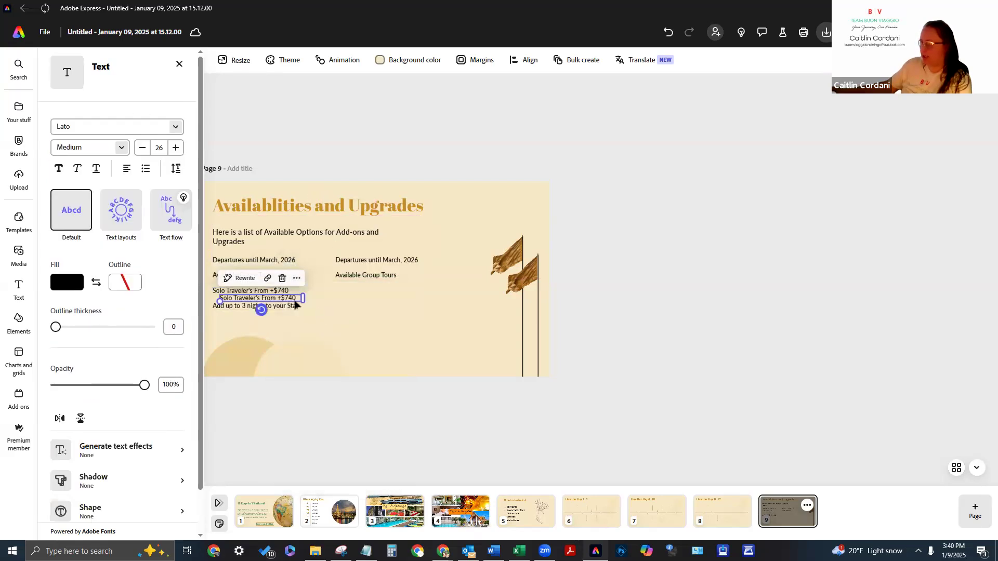
drag(292, 298, 398, 287)
click(267, 307)
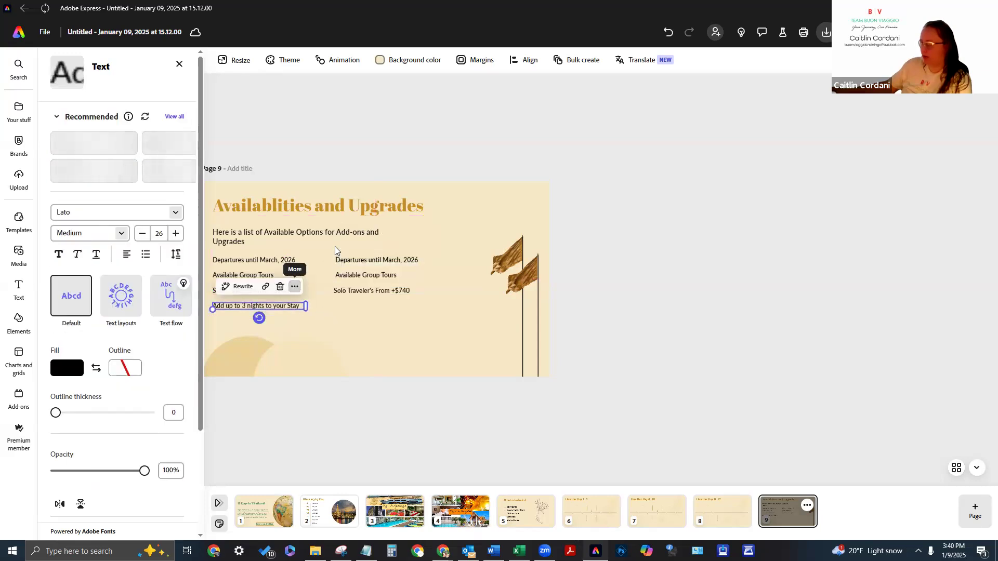
click(295, 287)
click(332, 343)
drag(311, 320, 408, 310)
Align the second column's group tours, solo traveler and extra nights copies with the left edge of the departures copy
click(378, 277)
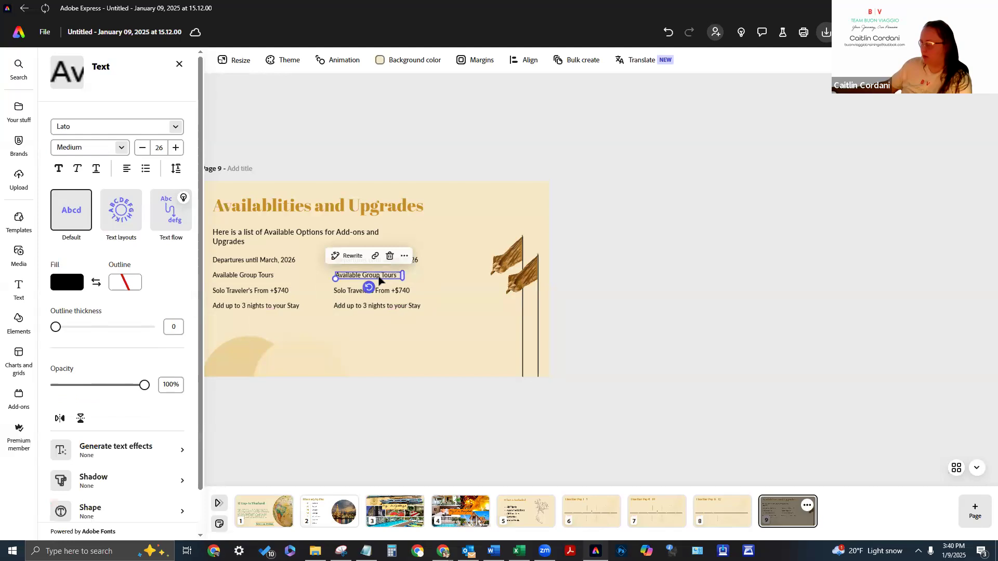
drag(379, 280, 389, 306)
click(376, 292)
click(386, 309)
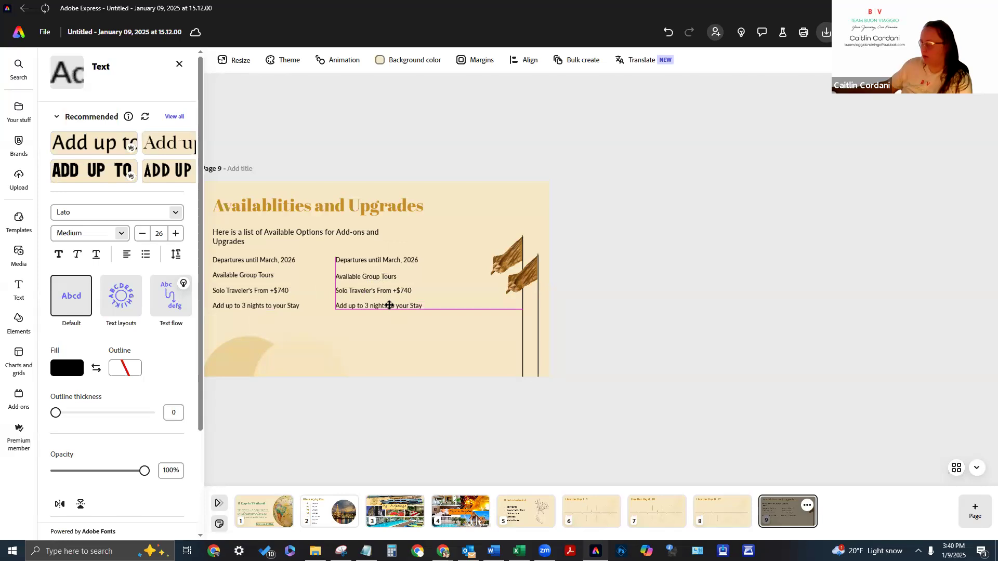
drag(389, 309, 390, 308)
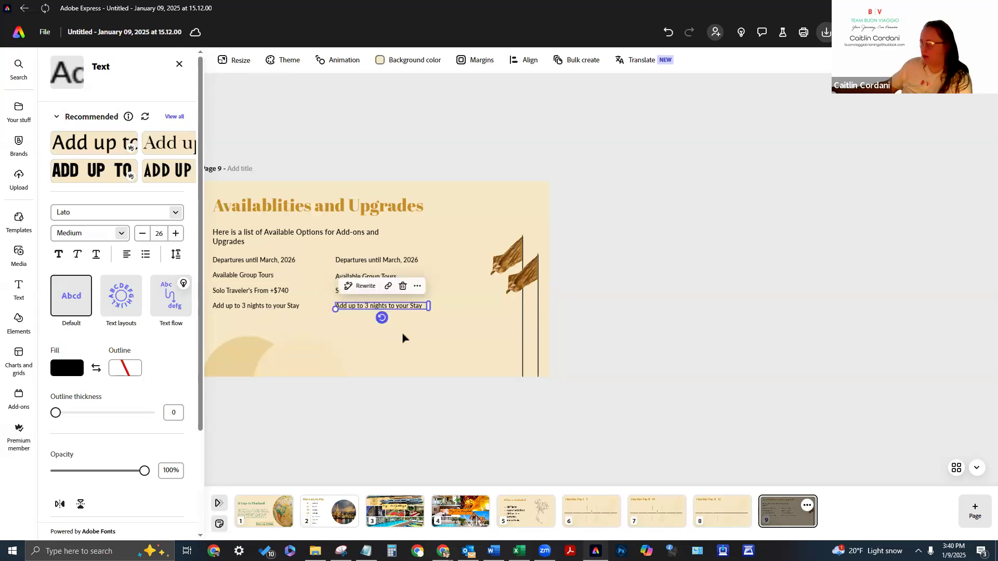
click(394, 407)
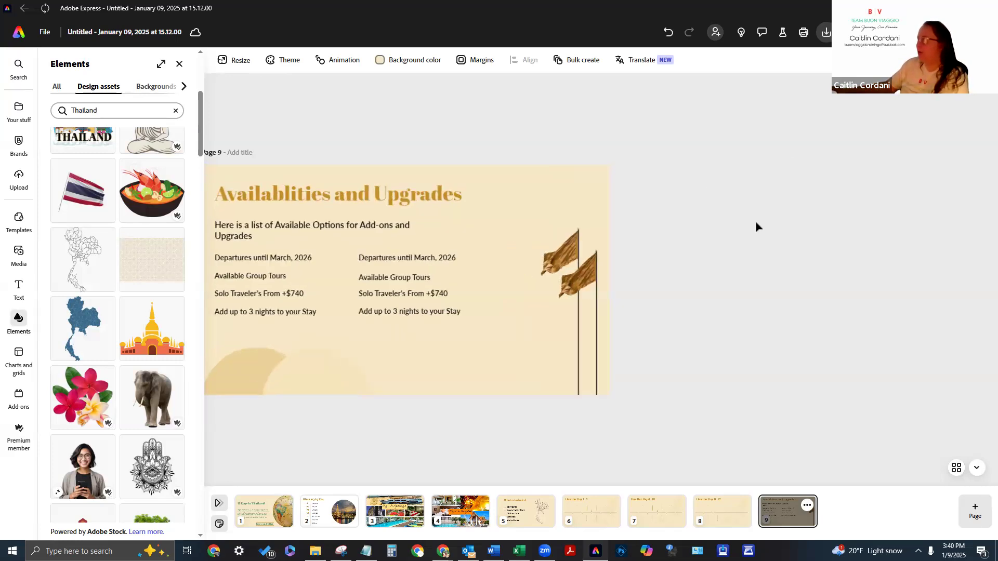
Restore the presentation window from full size so page 9 sits beside the Notion trip notes
click(930, 60)
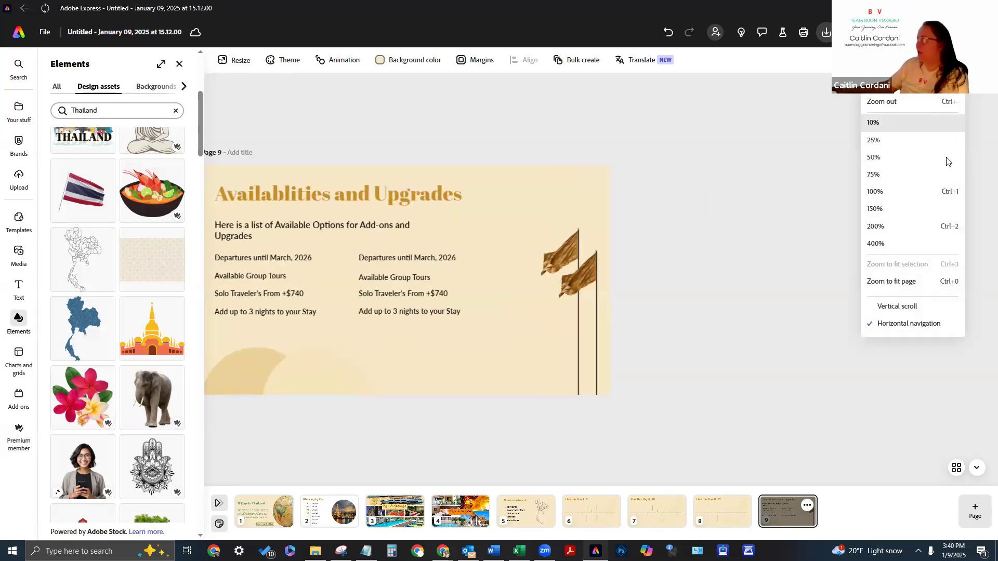
click(927, 209)
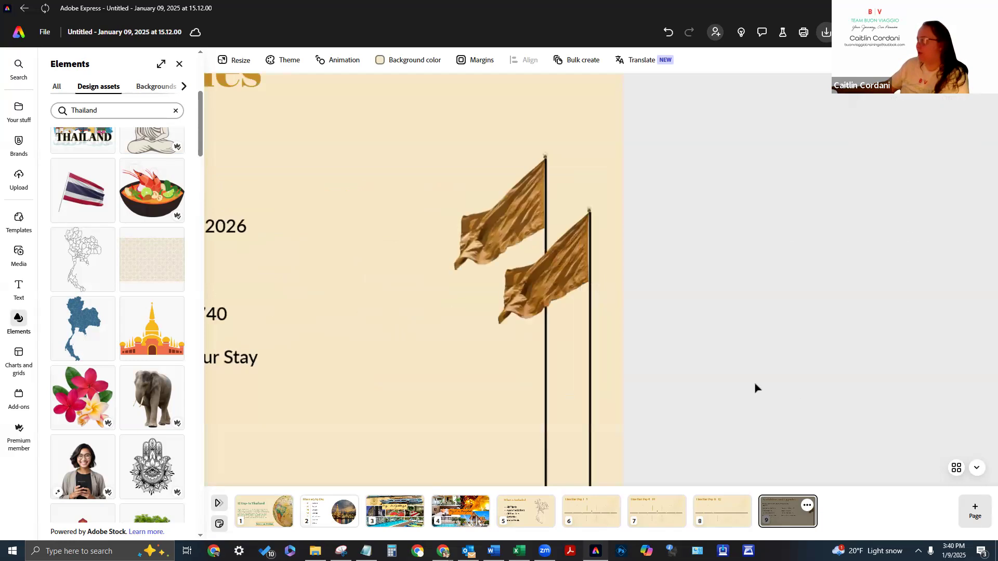
click(930, 60)
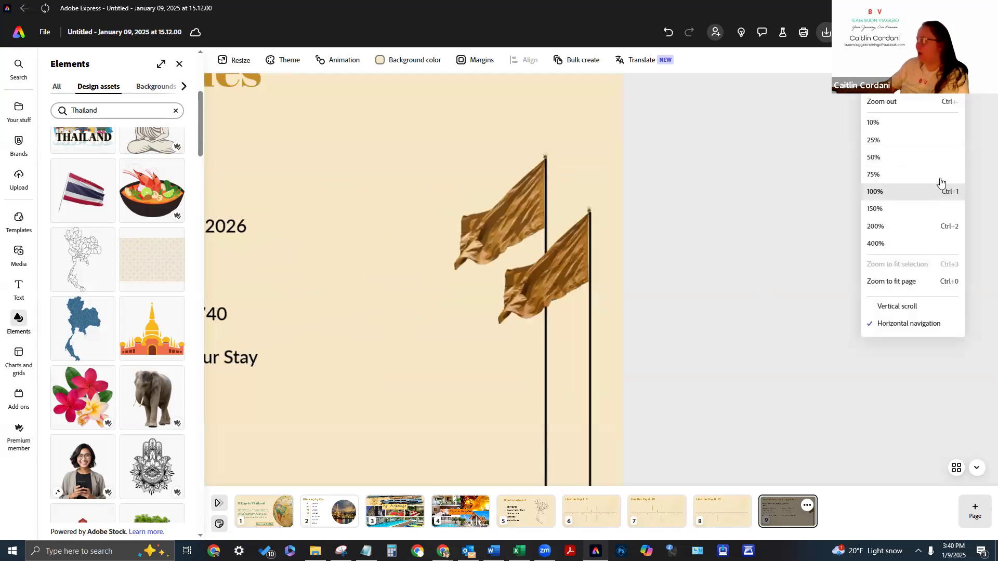
click(942, 179)
click(930, 60)
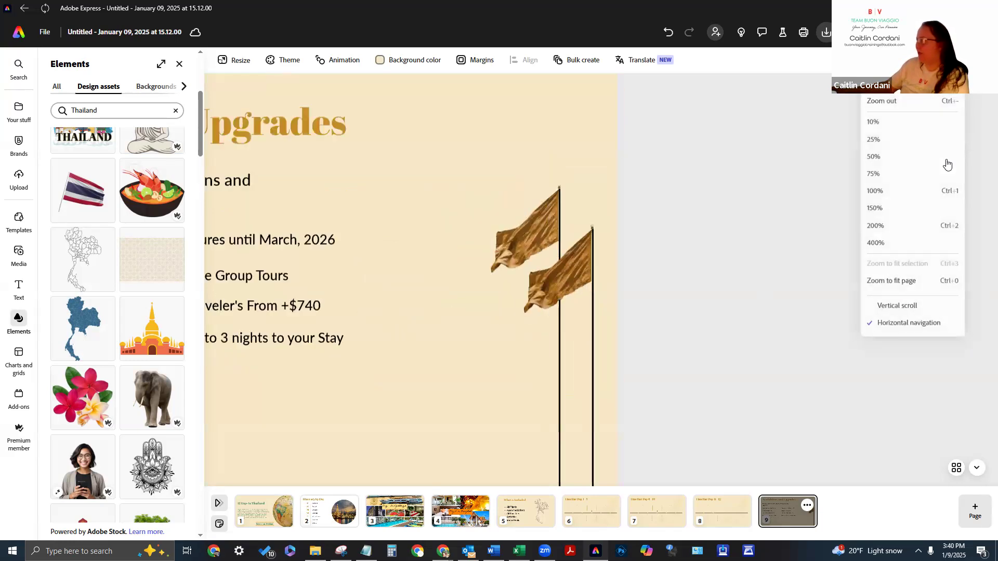
click(921, 156)
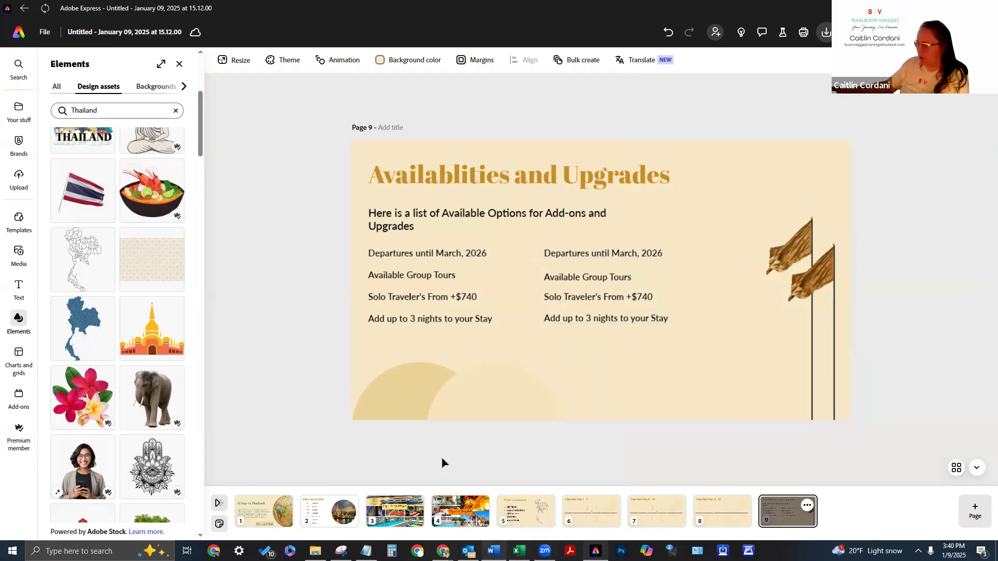
double_click(501, 16)
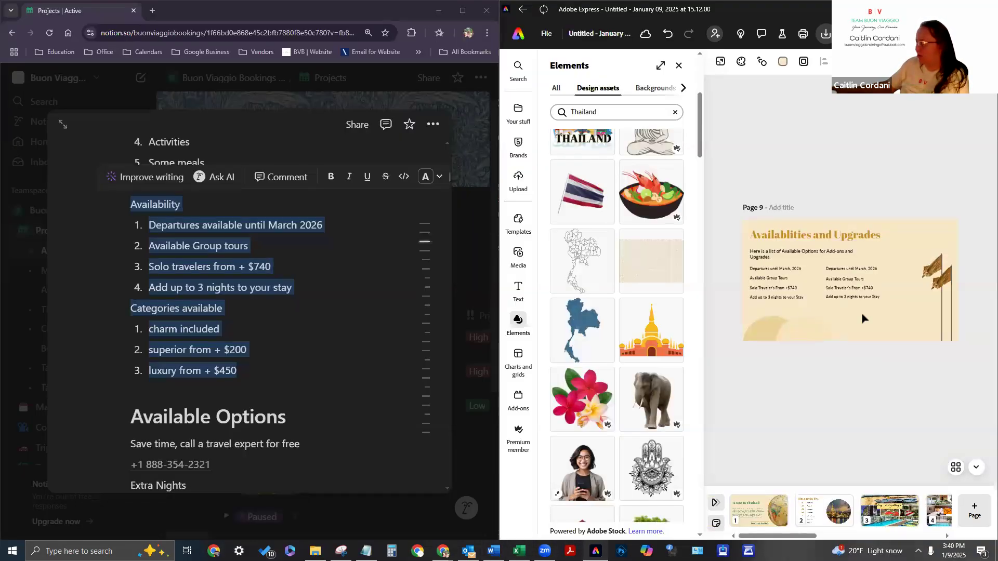
scroll(832, 357, up, 3)
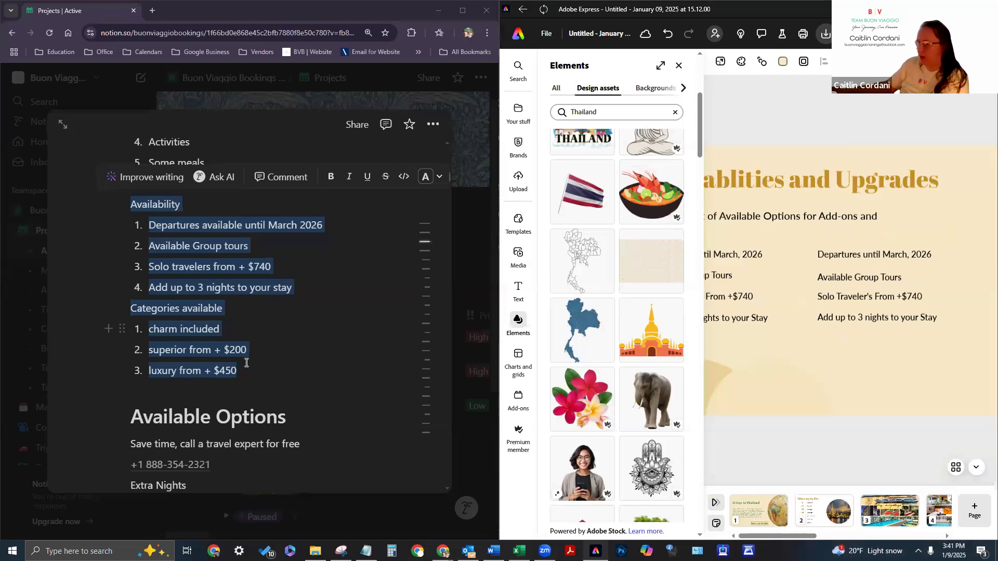
Replace the duplicated departures line in the second column of page 9 with "Charms are Available"
click(881, 254)
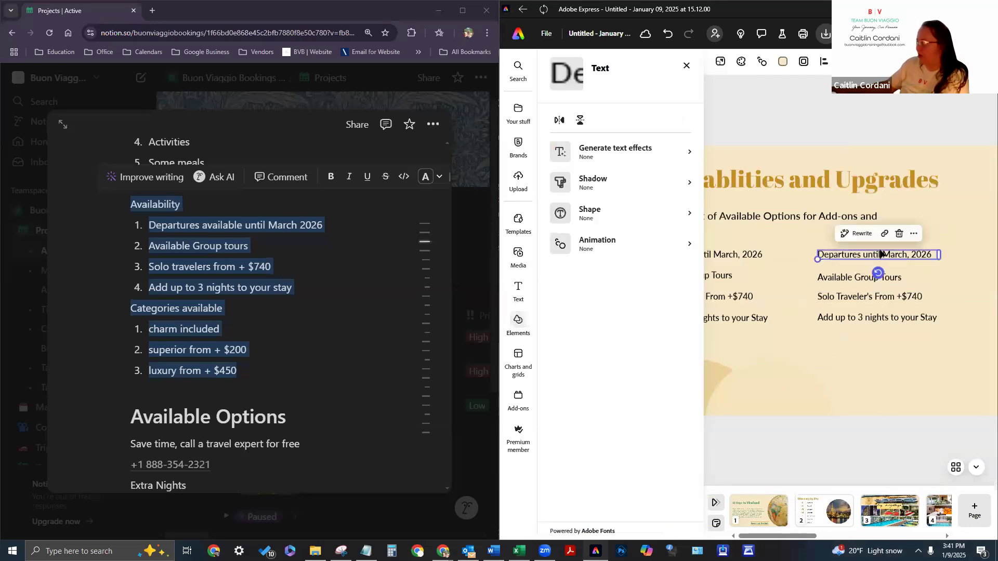
triple_click(882, 253)
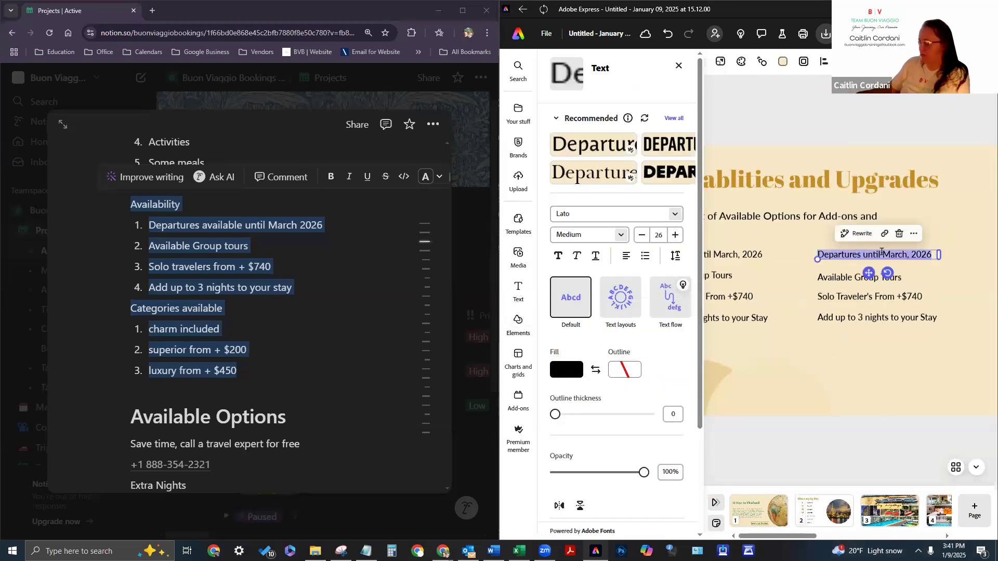
text(char)
key(BackSpace)
key(BackSpace)
key(BackSpace)
key(BackSpace)
text(C)
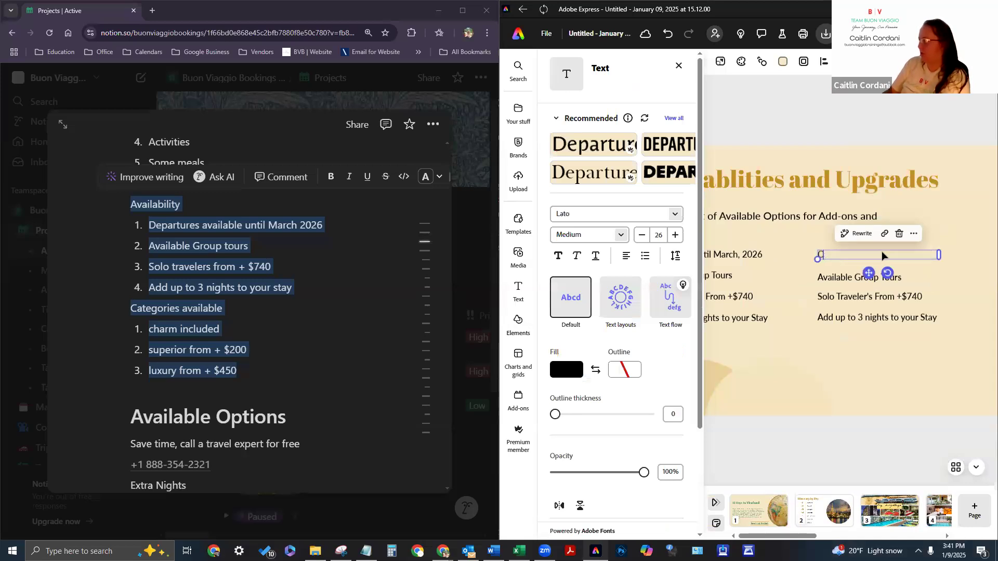
text(harms are Available)
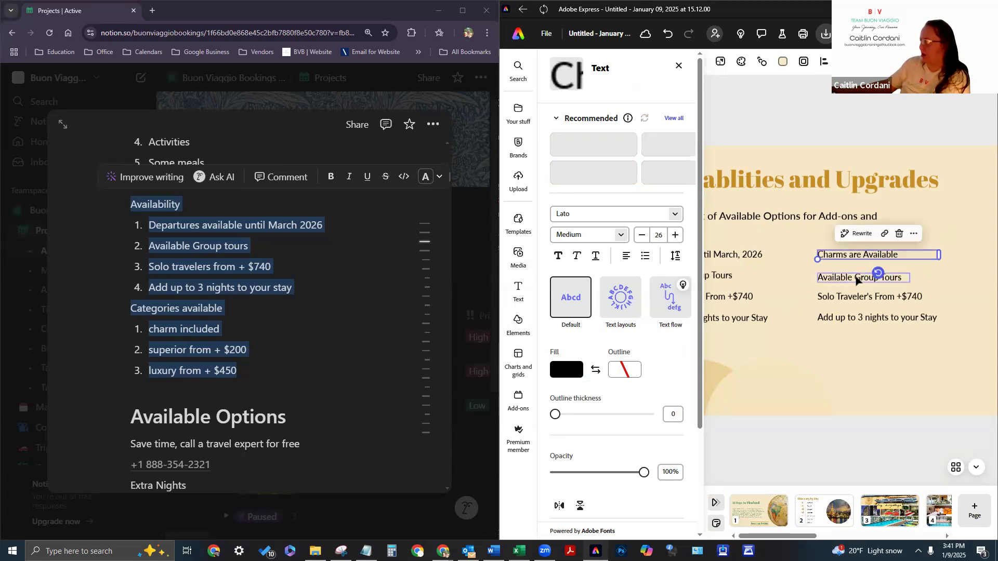
Replace the duplicated group tours line in the second column of page 9 with "Superior from +$200"
click(858, 279)
triple_click(856, 277)
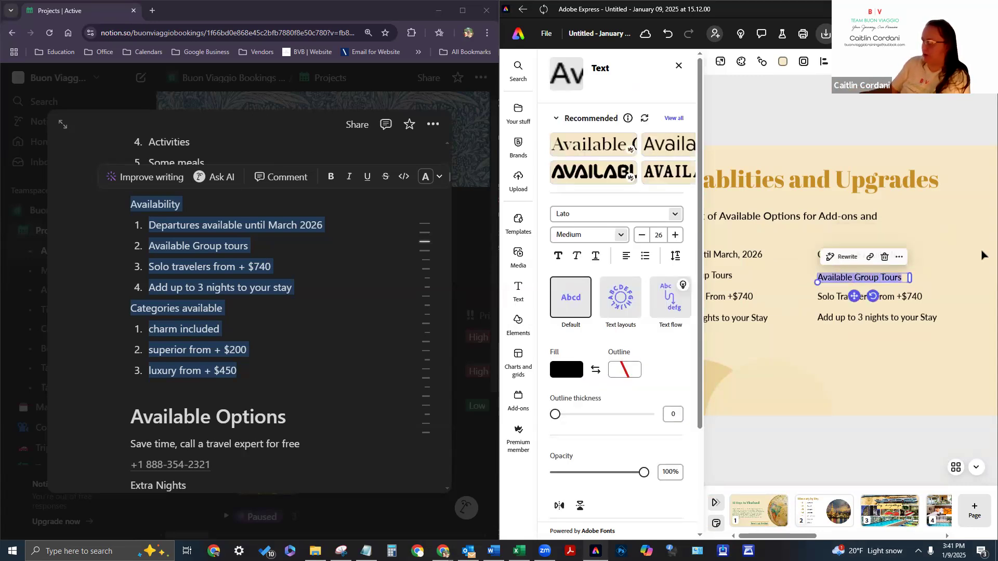
text(Sup)
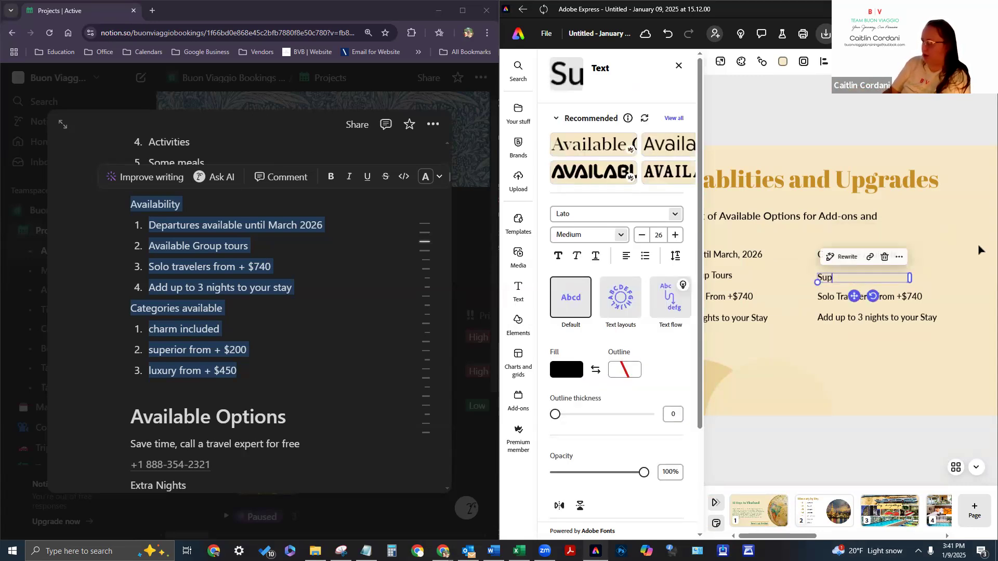
text(erior F)
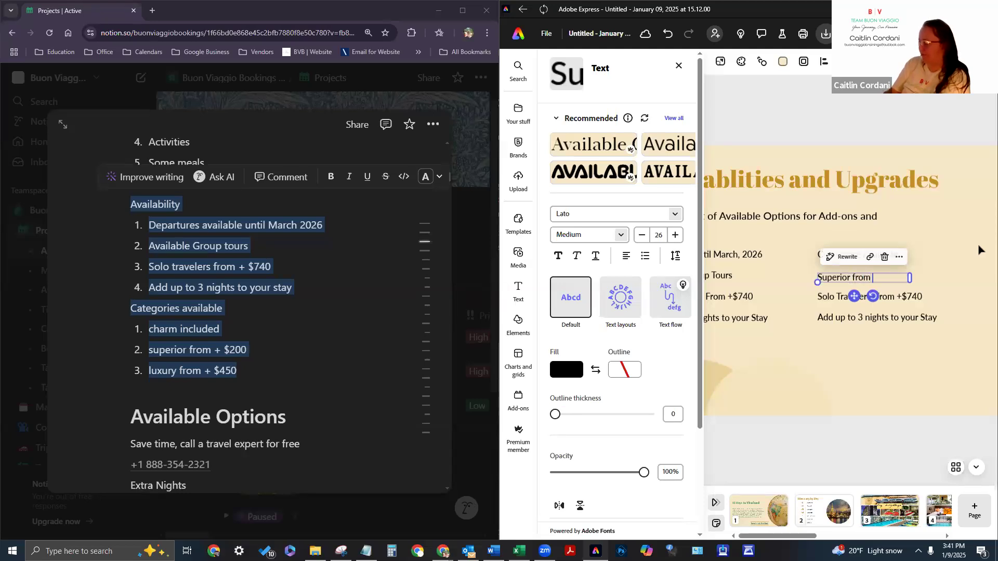
text(rom +)
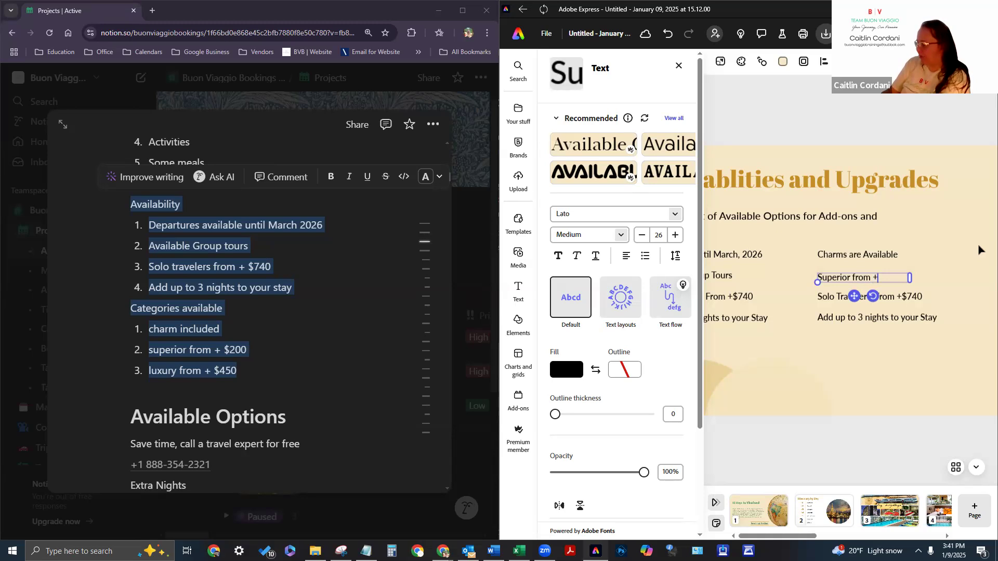
text($200)
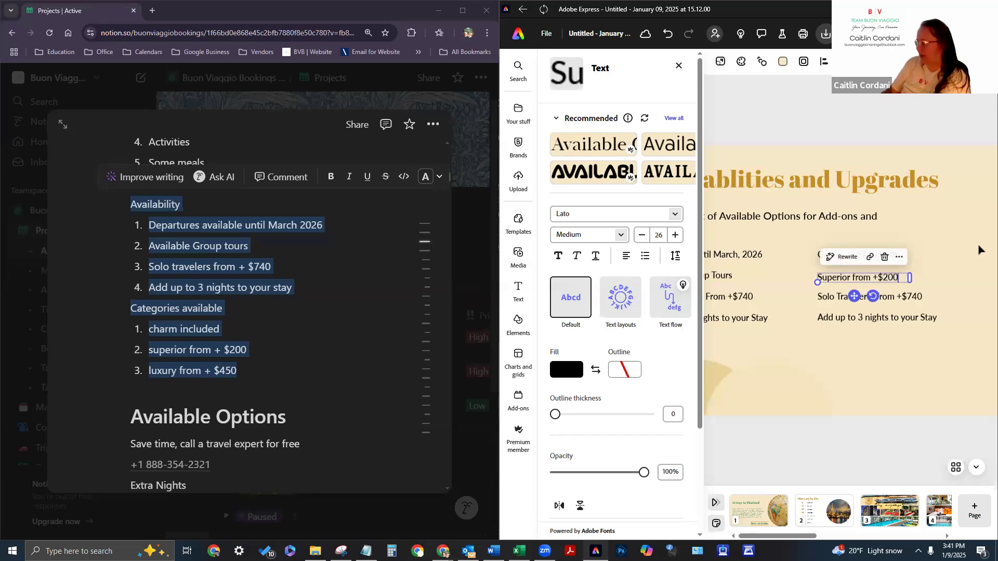
Replace the duplicated solo traveler line in the second column of page 9 with "Luxury from +$450"
double_click(886, 295)
key(ctrl+a)
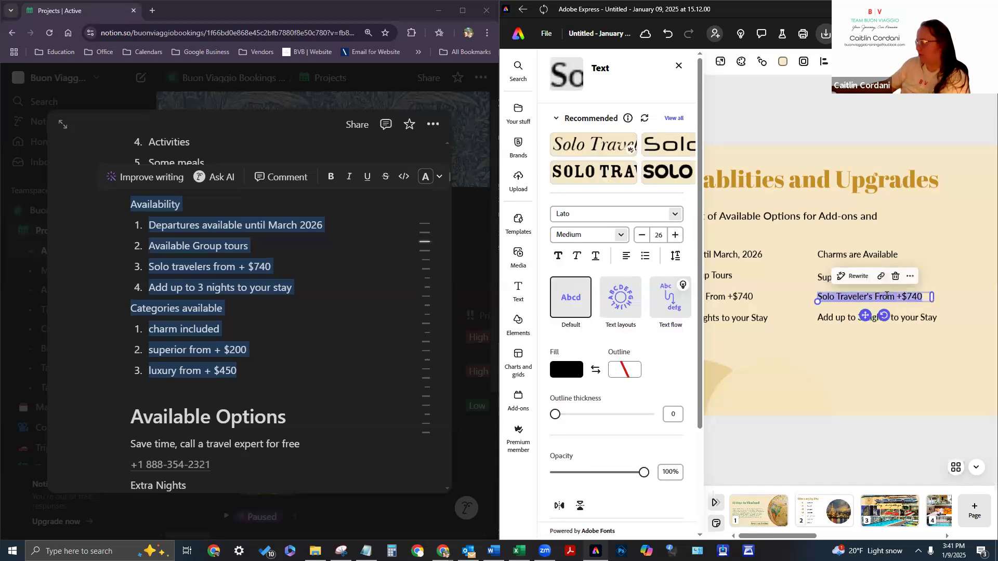
text(Lu)
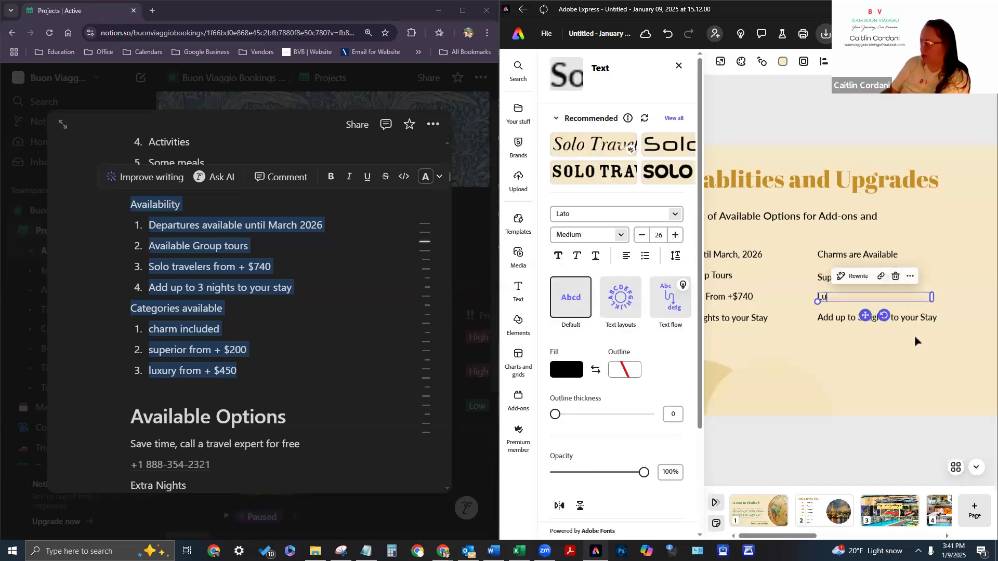
text(xury )
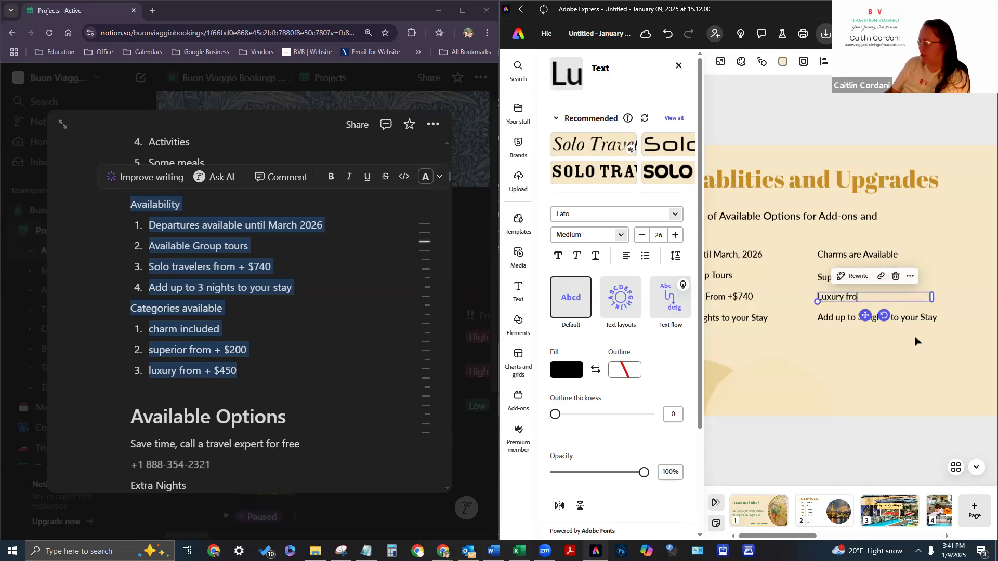
text(from +$450)
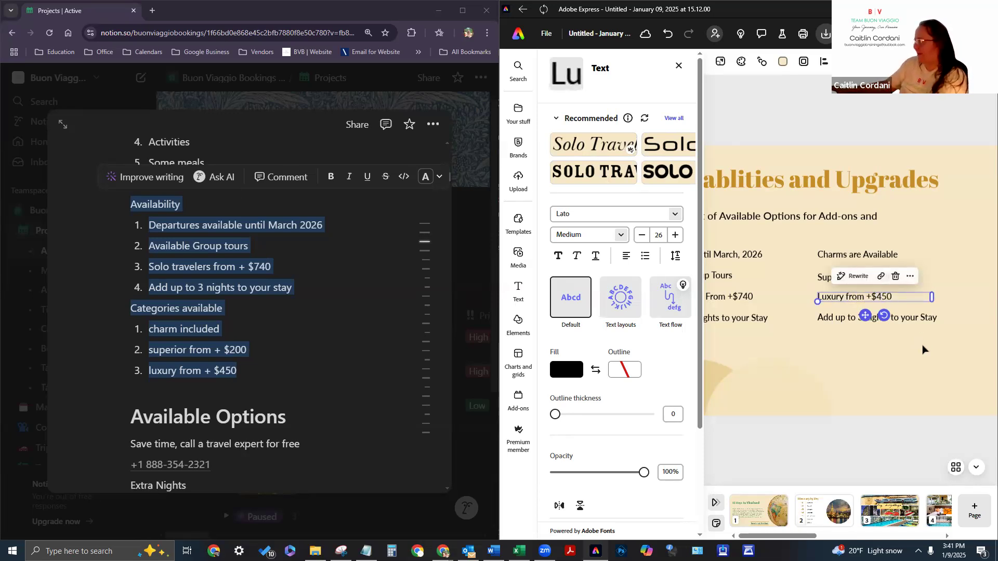
key(Escape)
Delete the duplicated extra nights line from the second column and maximize the presentation window
click(902, 316)
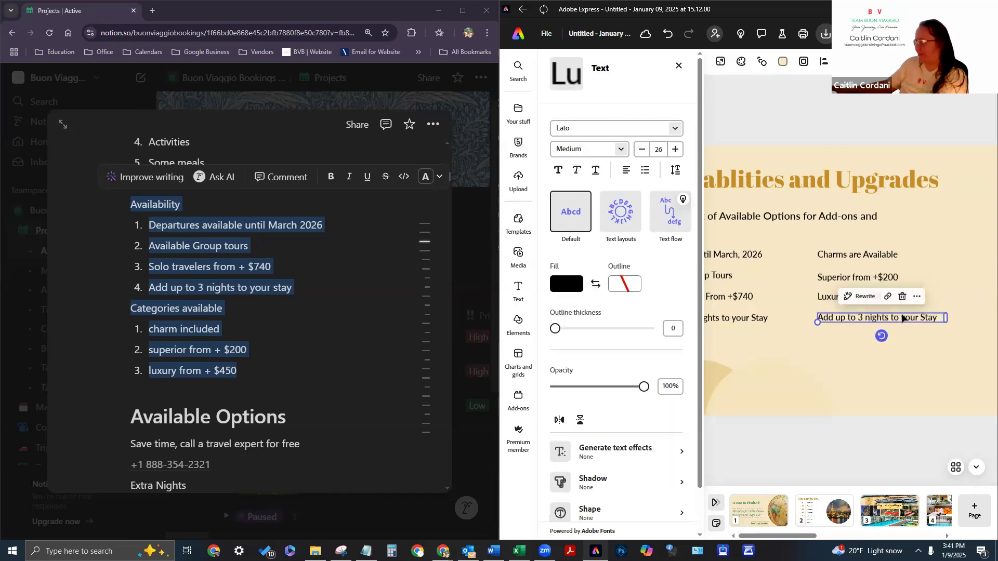
key(Delete)
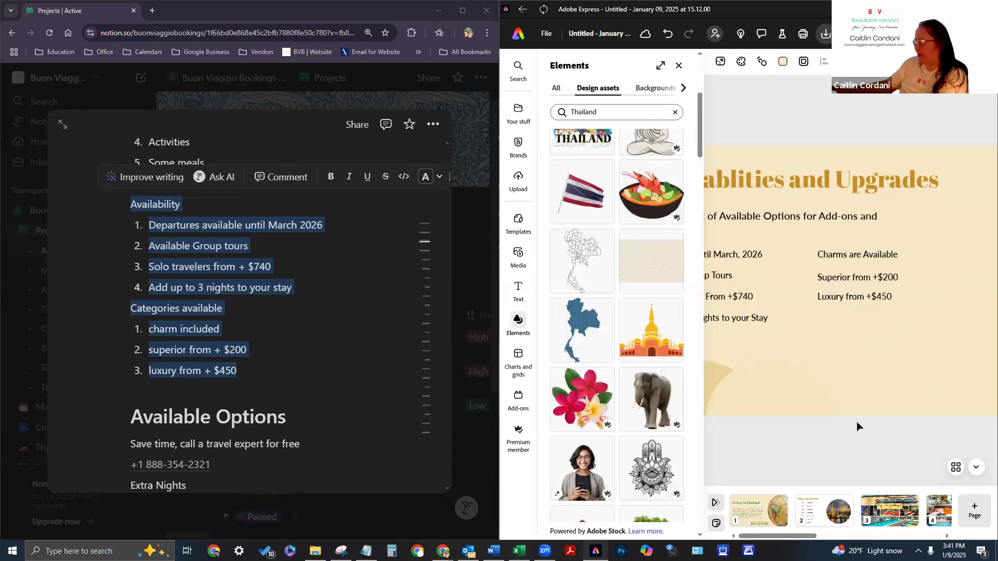
double_click(523, 3)
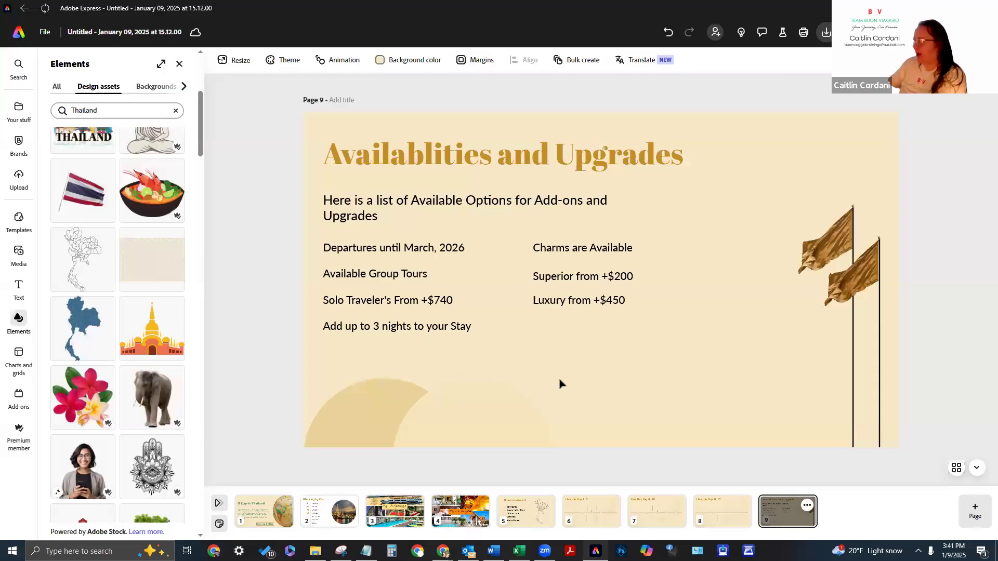
Group the charms, superior and luxury lines and move the group further right and slightly down on page 9
click(578, 253)
shift+click(577, 276)
shift+click(577, 306)
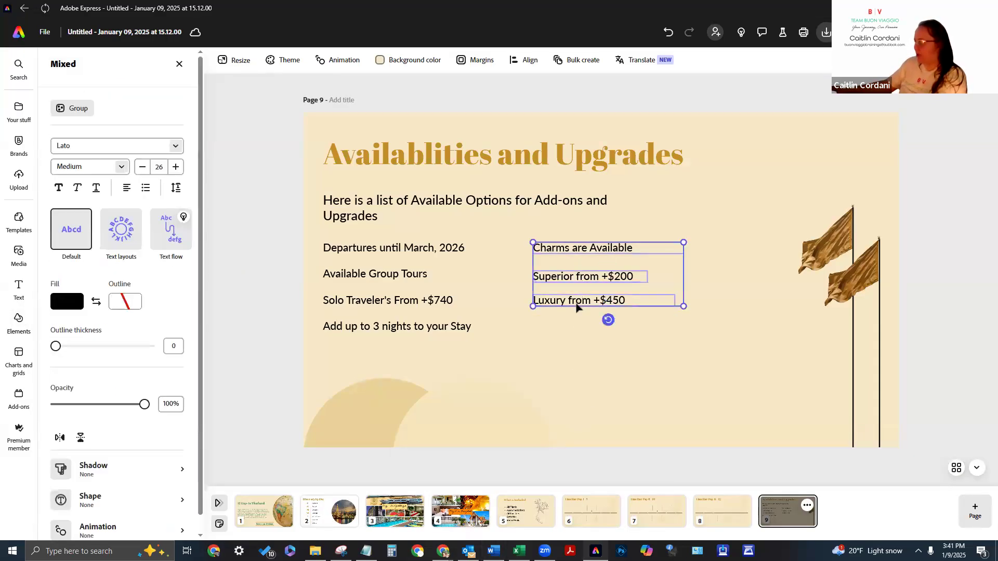
key(ctrl+g)
drag(599, 274, 667, 300)
Group the four availability lines in the first column and shift the group right and slightly down, clear of the intro text
click(447, 249)
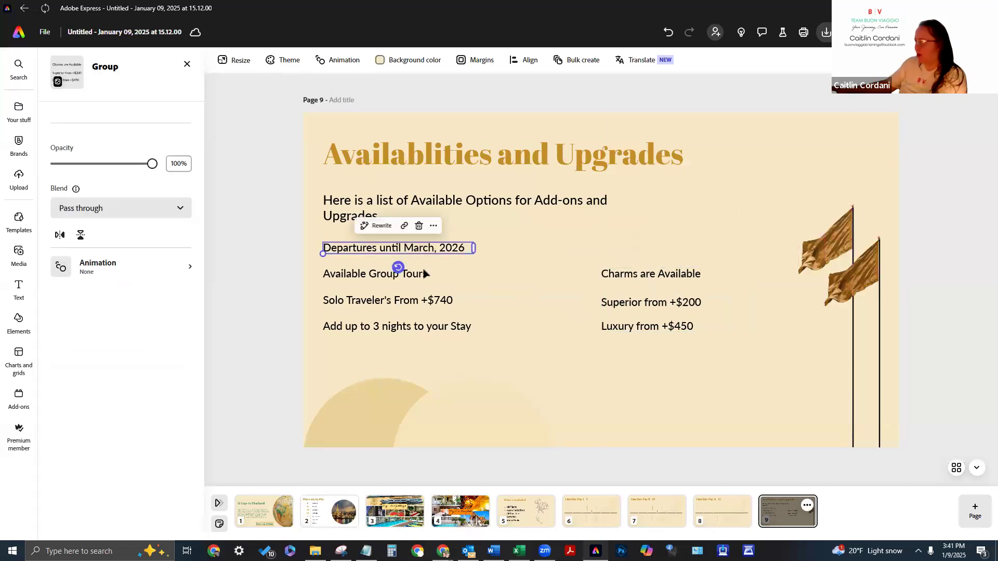
shift+click(424, 274)
shift+click(430, 300)
shift+click(431, 326)
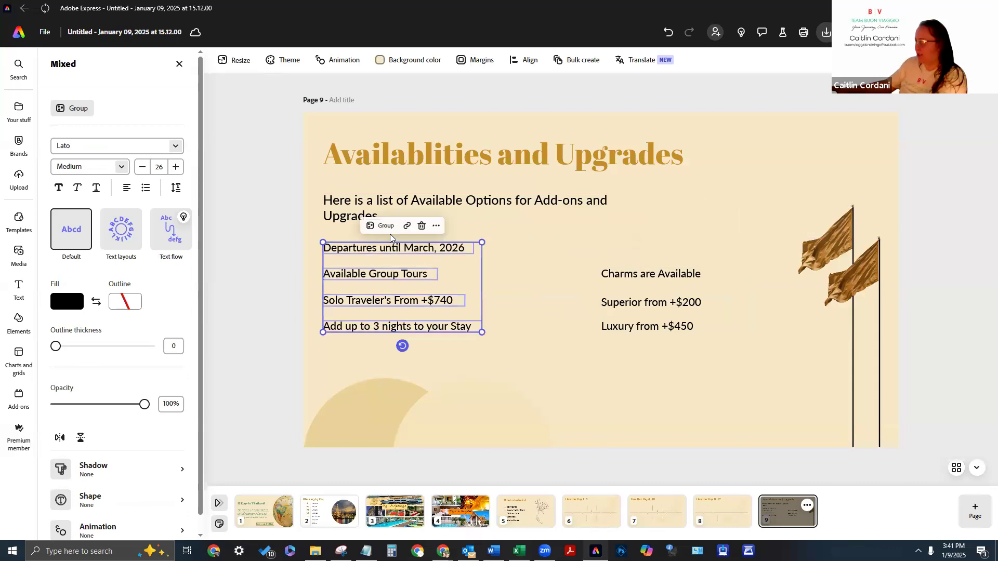
click(385, 225)
drag(390, 245, 443, 264)
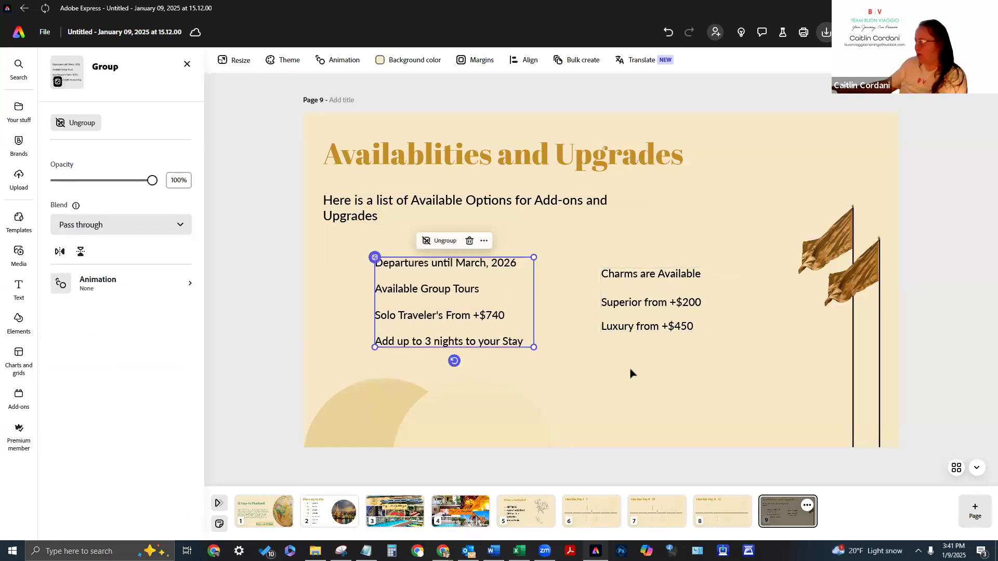
click(466, 469)
Delete both golden flags and their two pole lines from the right side of page 9
click(818, 271)
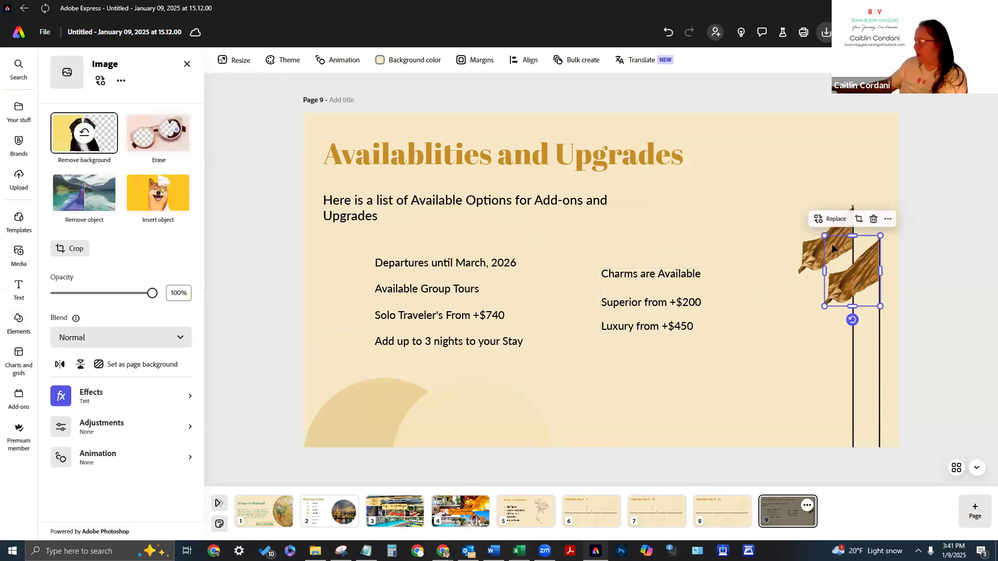
shift+click(853, 317)
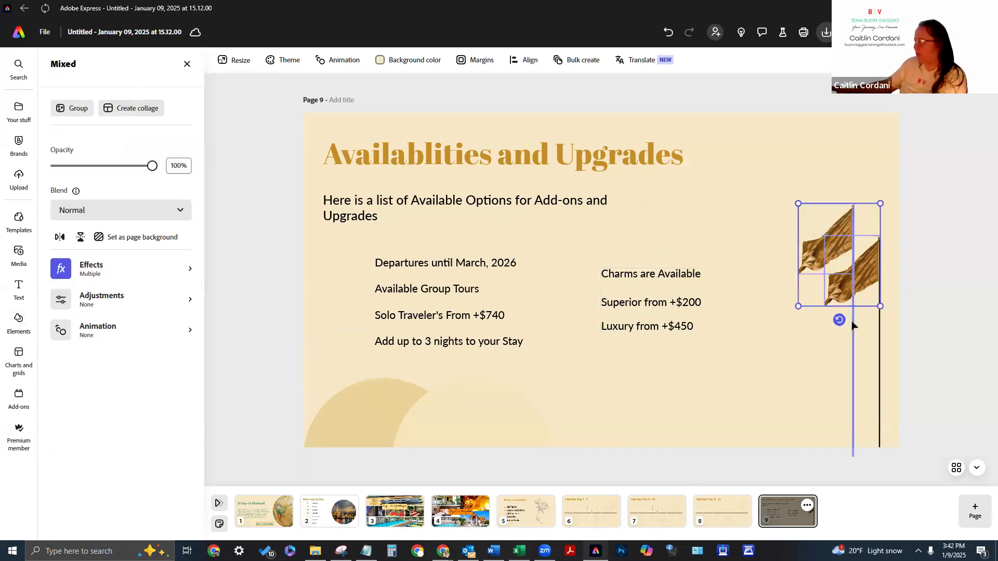
shift+click(880, 337)
click(882, 338)
click(879, 336)
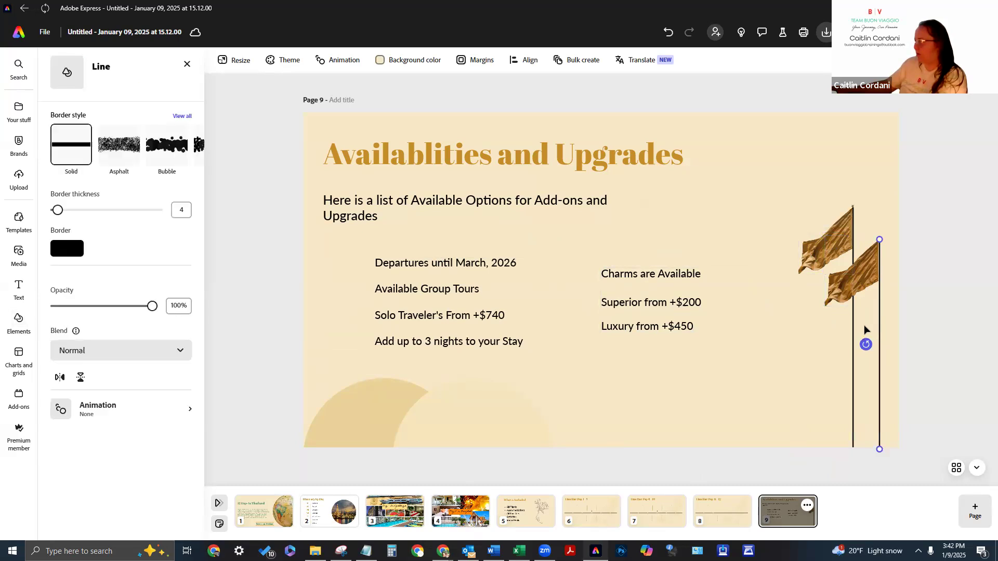
shift+click(853, 323)
shift+click(864, 294)
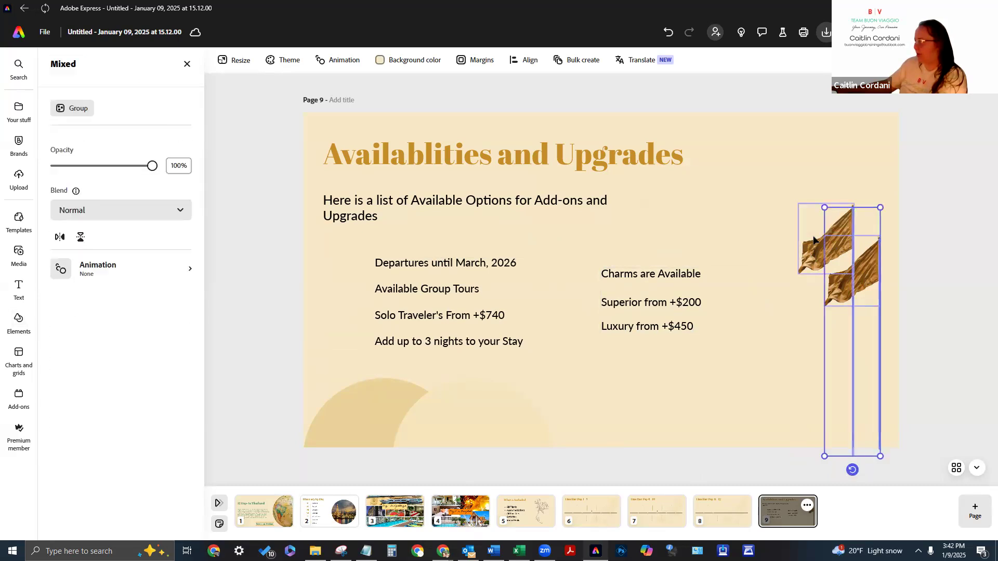
shift+click(801, 274)
key(Delete)
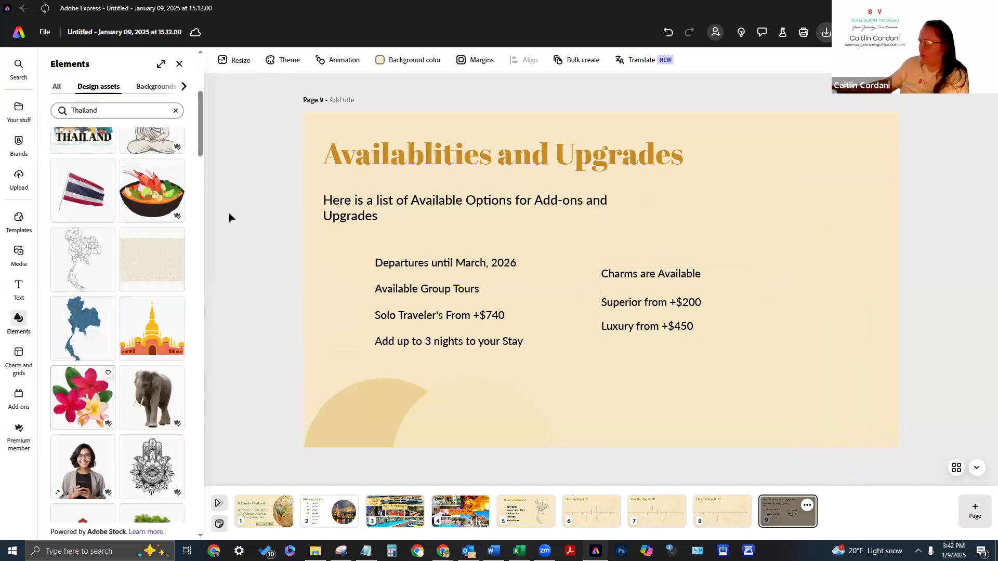
Add the orange and yellow temple illustration from the Thailand design assets and fit it into the page's lower-right corner
scroll(104, 270, down, 1)
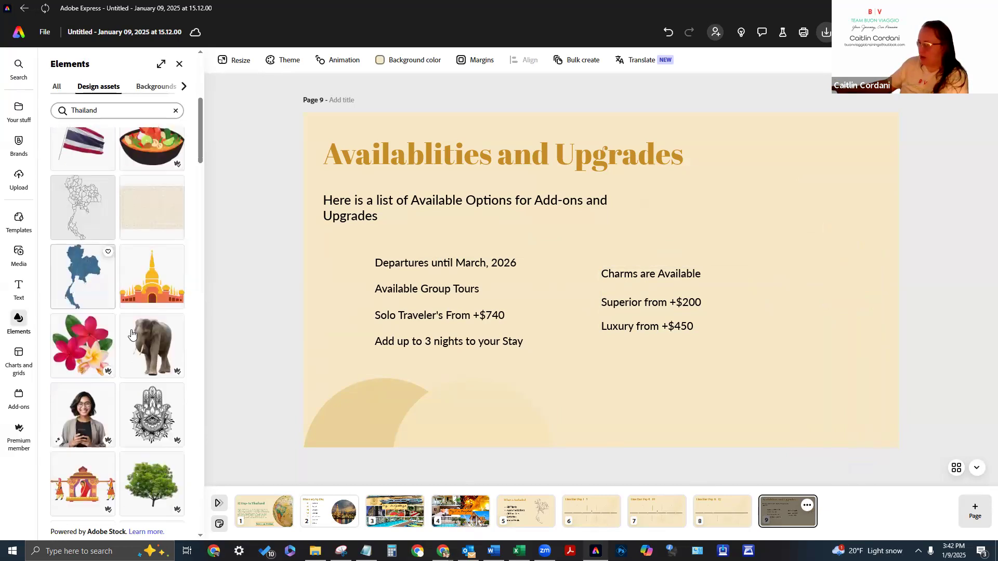
click(164, 306)
drag(566, 322, 638, 411)
drag(734, 398, 745, 398)
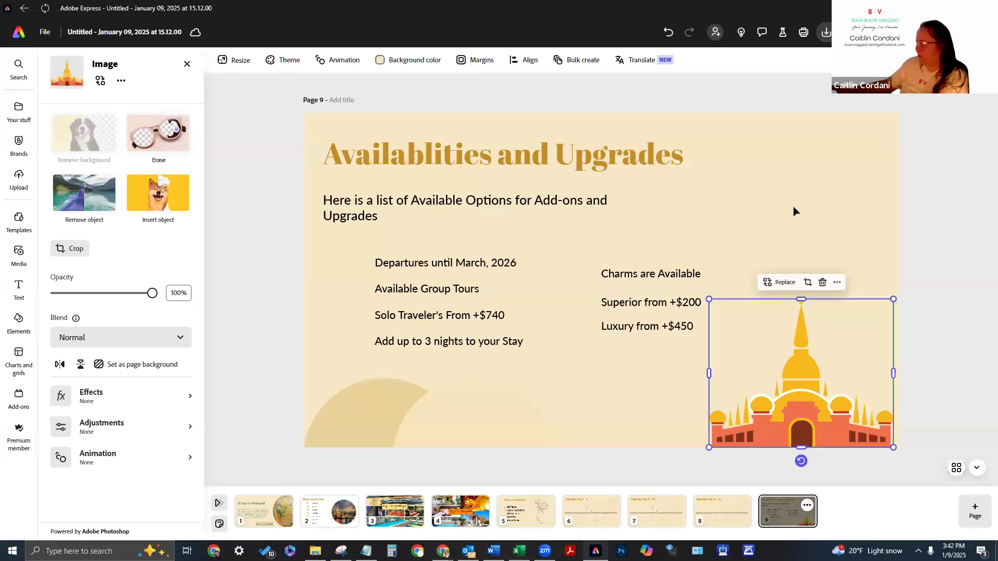
click(653, 359)
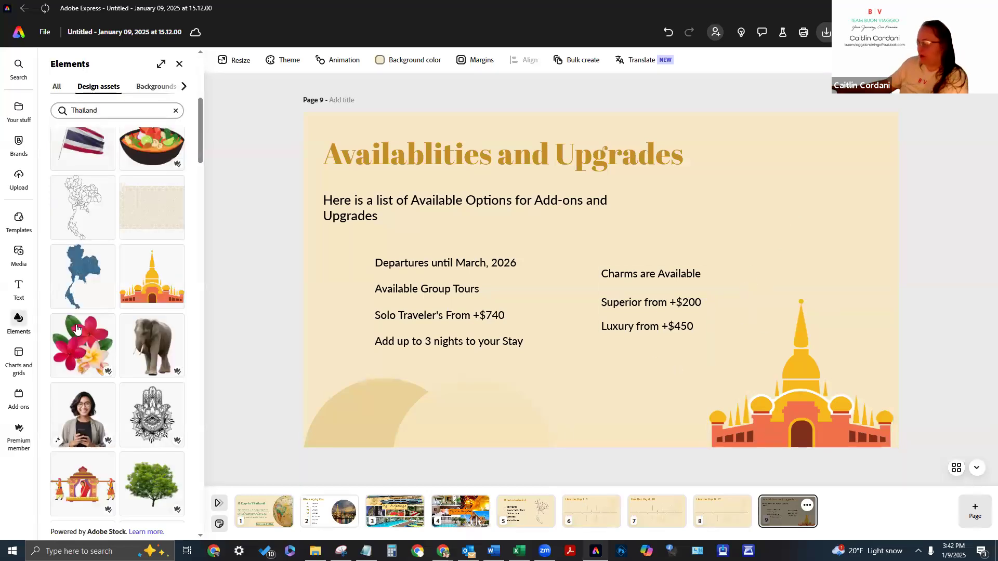
Try the elephant head line drawing from the Thailand design assets in the page's upper-right corner, slightly enlarged
scroll(126, 404, down, 2)
scroll(126, 404, down, 1)
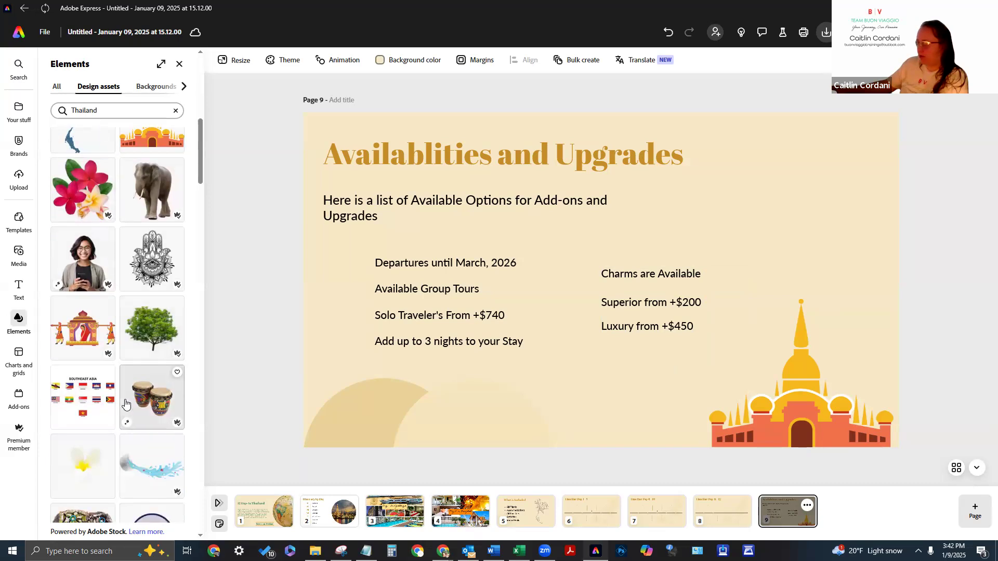
scroll(132, 359, down, 2)
scroll(133, 364, down, 6)
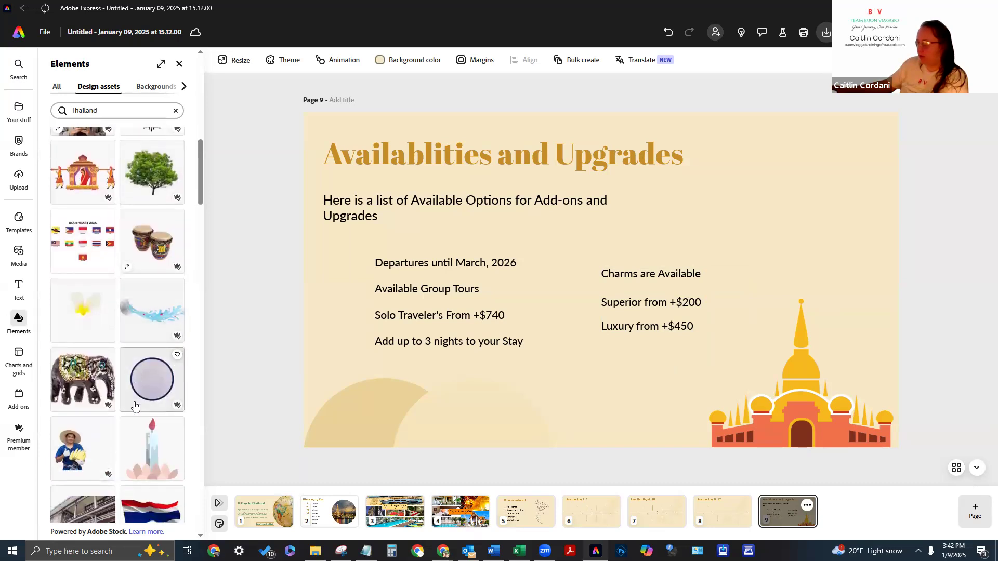
scroll(150, 363, down, 3)
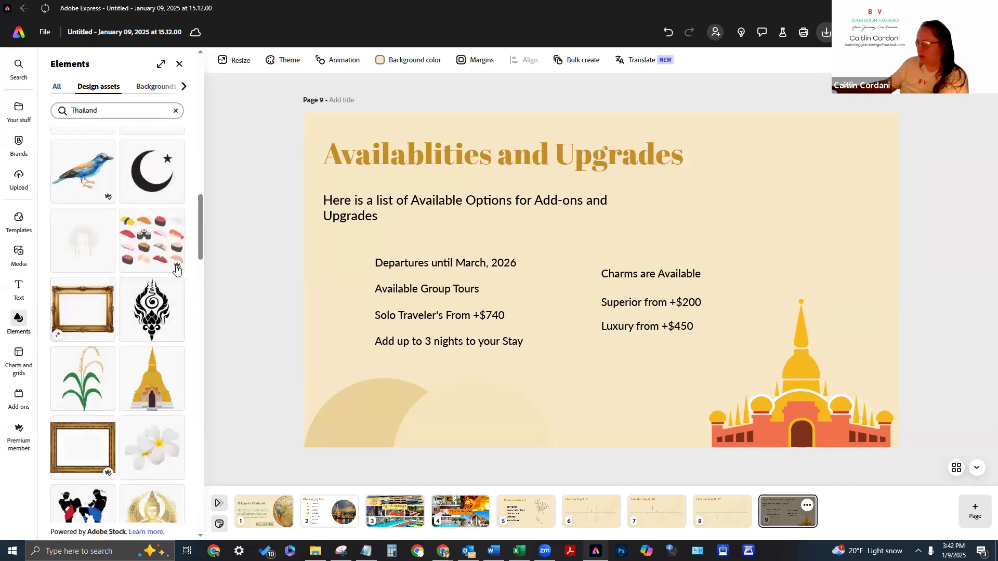
scroll(192, 374, down, 2)
scroll(188, 398, down, 4)
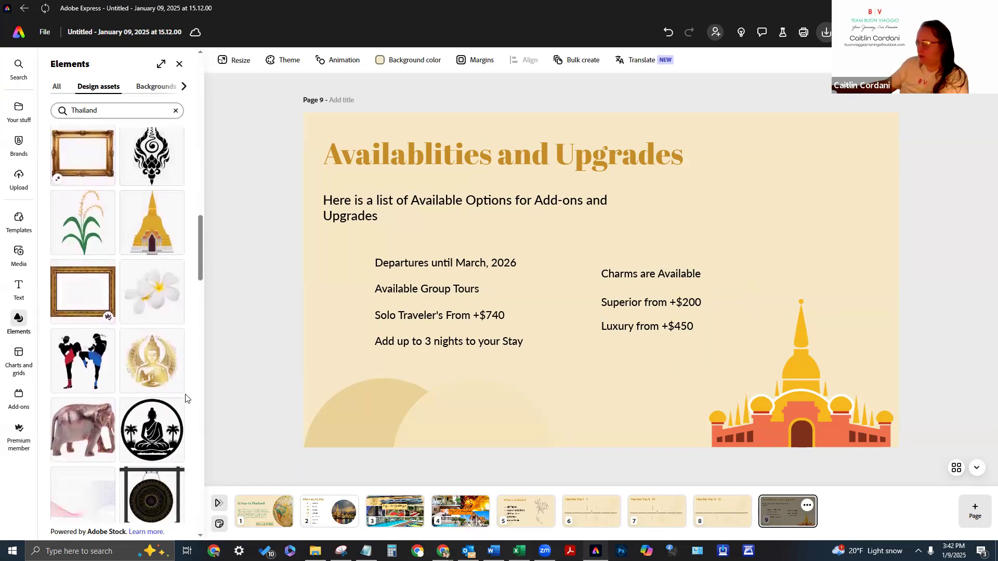
scroll(135, 396, down, 3)
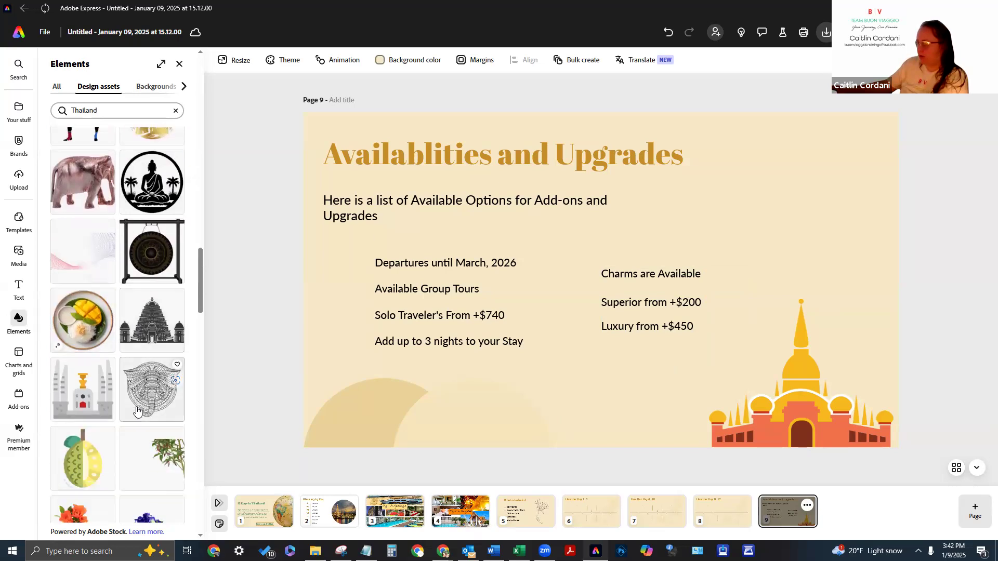
click(152, 325)
drag(570, 292, 763, 197)
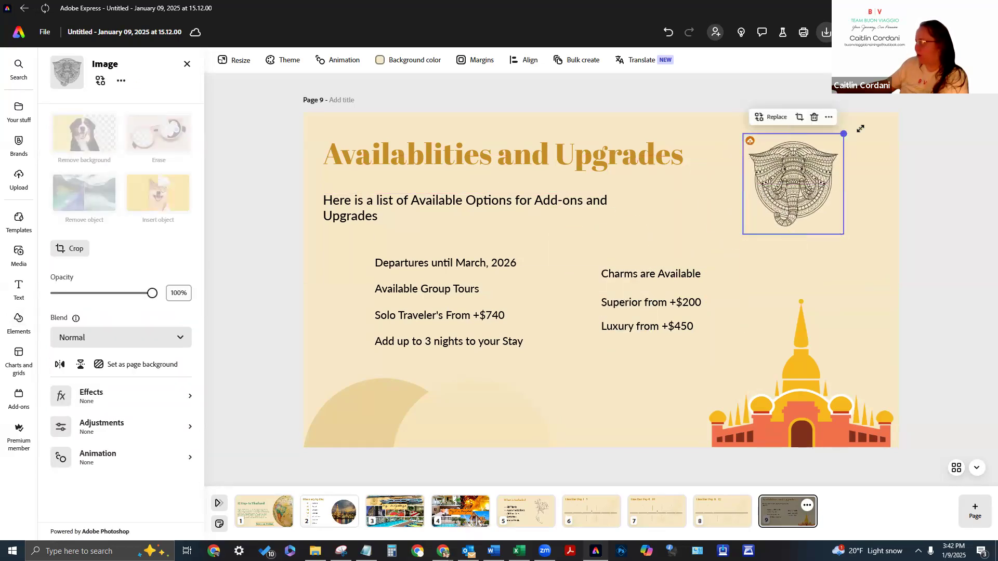
drag(844, 136, 867, 105)
drag(816, 156, 838, 168)
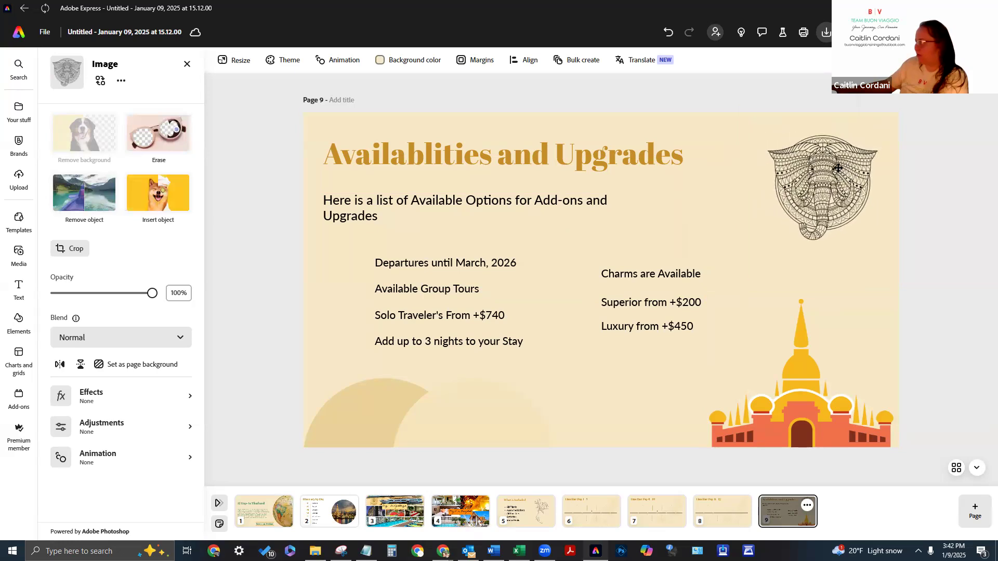
Delete the temple illustration, undo that deletion, and remove the elephant head drawing instead
click(841, 416)
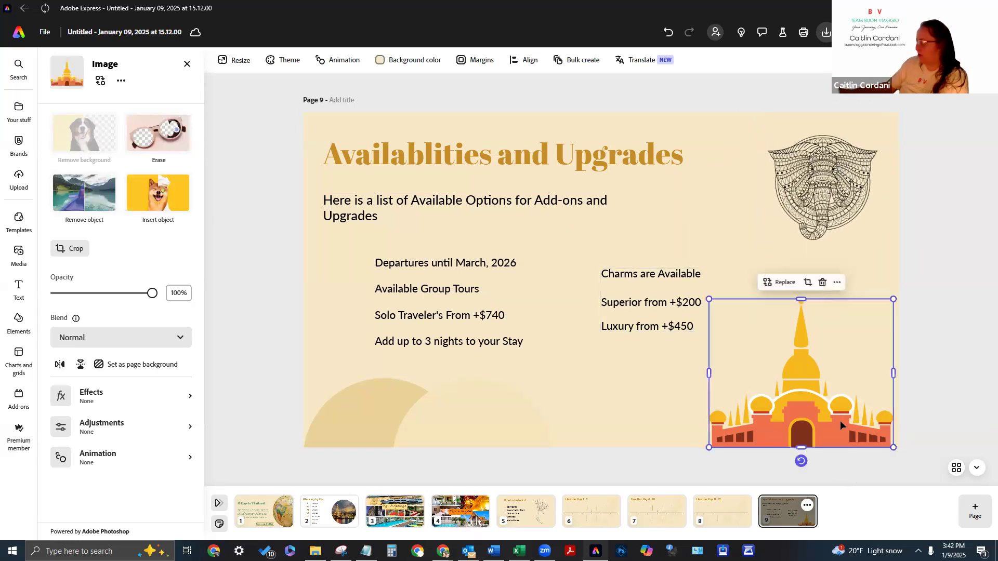
key(Delete)
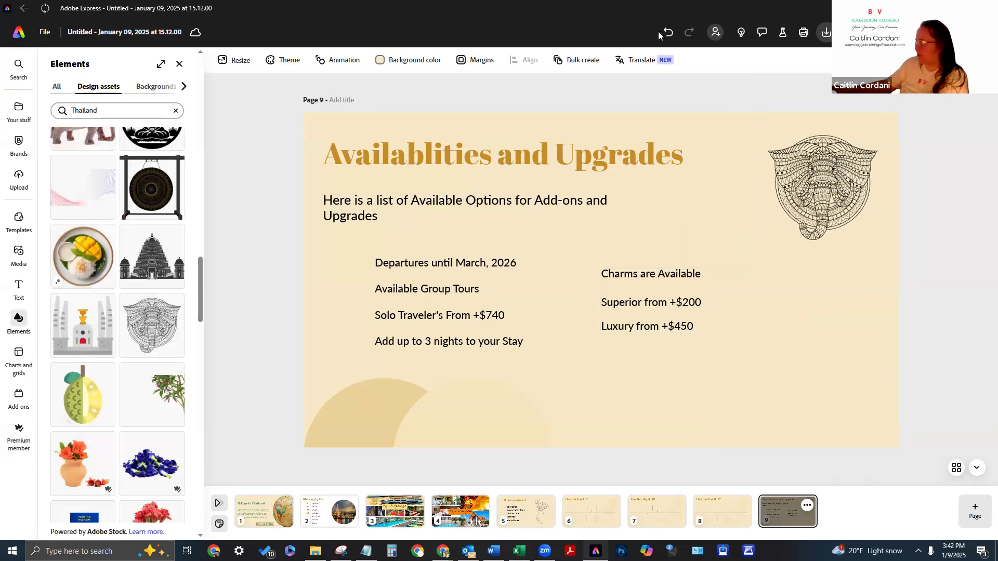
click(668, 33)
click(832, 182)
key(Delete)
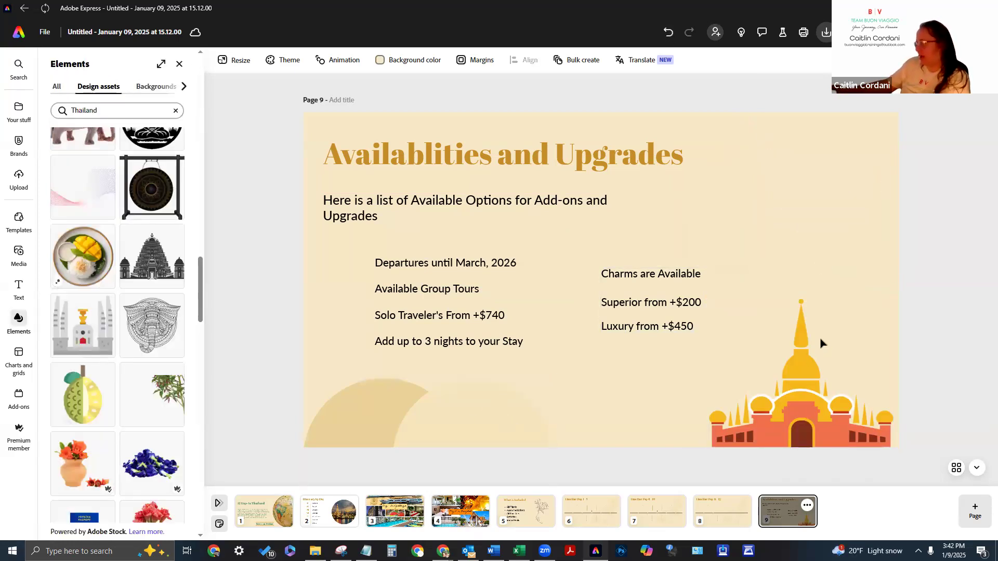
Duplicate the overlapping circles group and place the copy over the page's upper-right corner, its left edge aligned with the temple's
click(479, 407)
click(458, 345)
click(485, 398)
drag(520, 410, 921, 18)
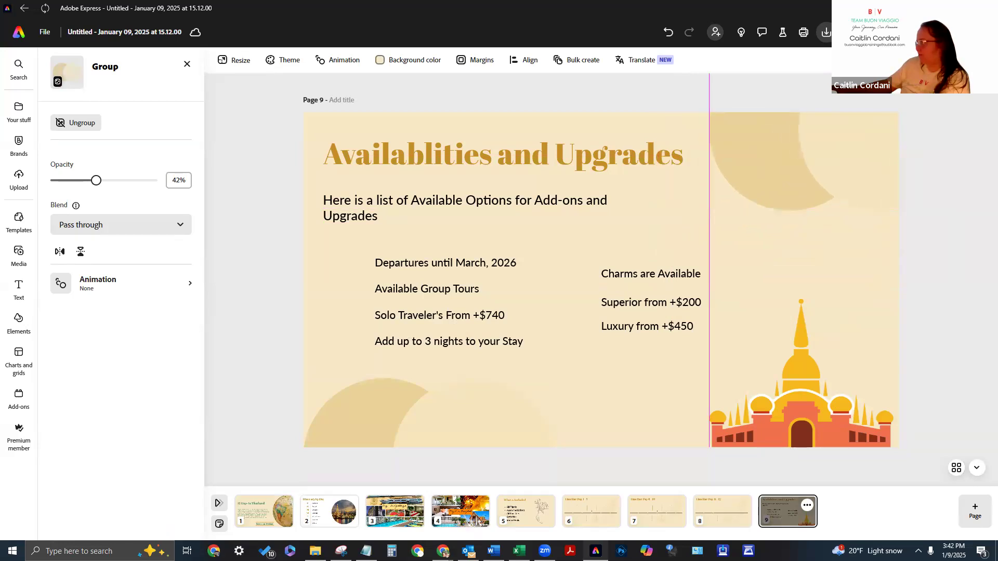
drag(900, 104, 899, 104)
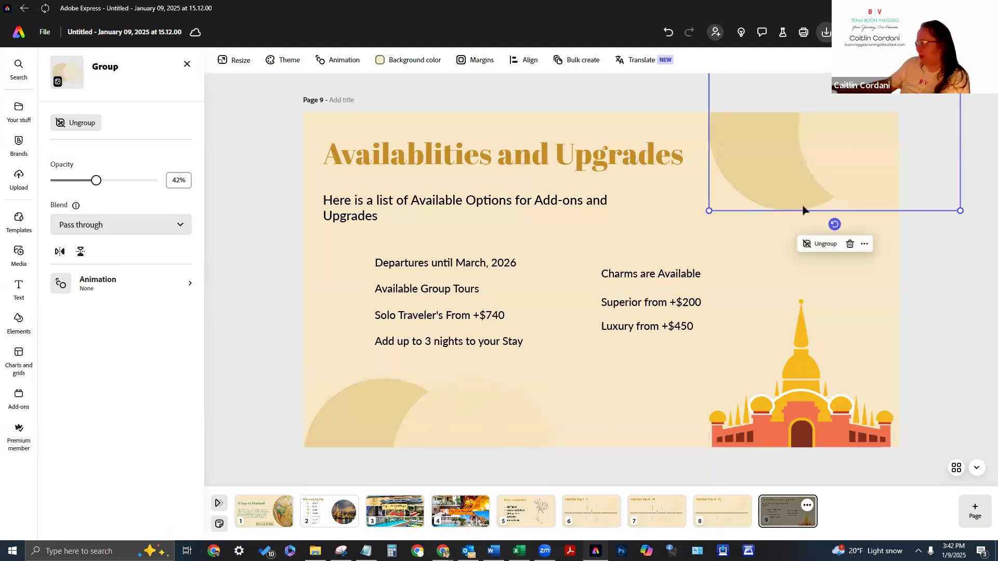
key(Escape)
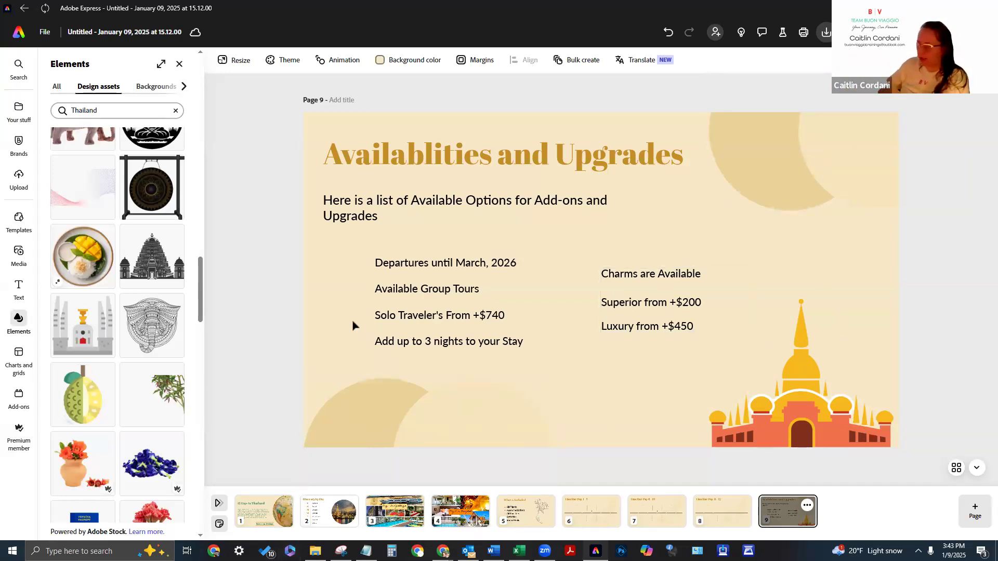
Set the background color of page 9 to white
click(411, 60)
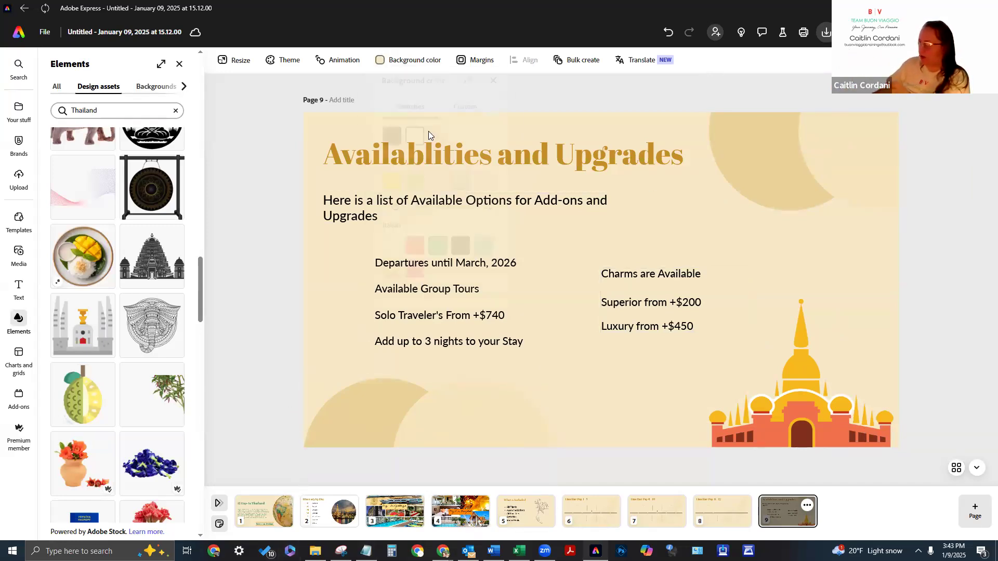
click(414, 140)
click(224, 332)
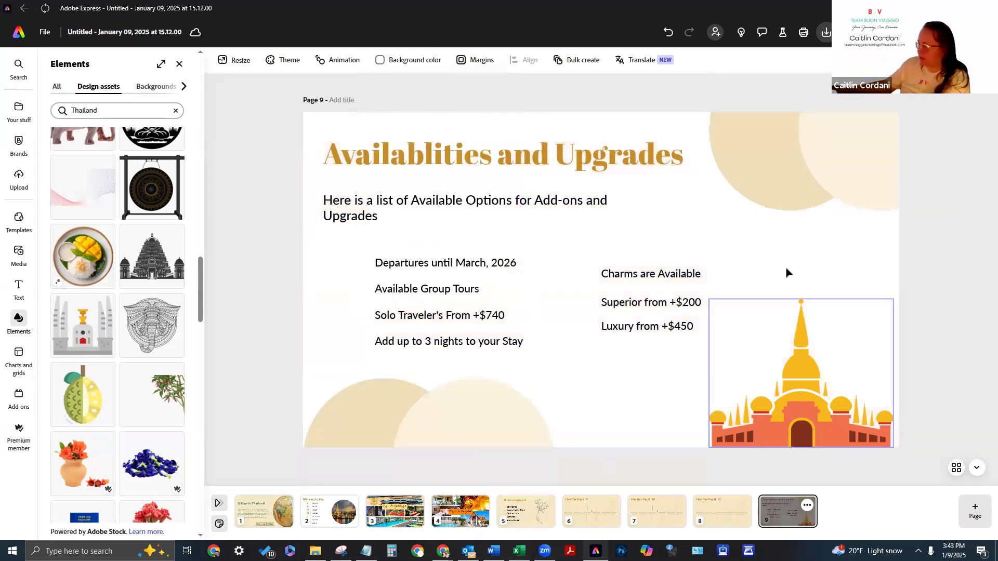
Center the text in the slightly narrowed introductory text box and move the box closer beneath the Availabilities and Upgrades heading
click(632, 165)
click(373, 216)
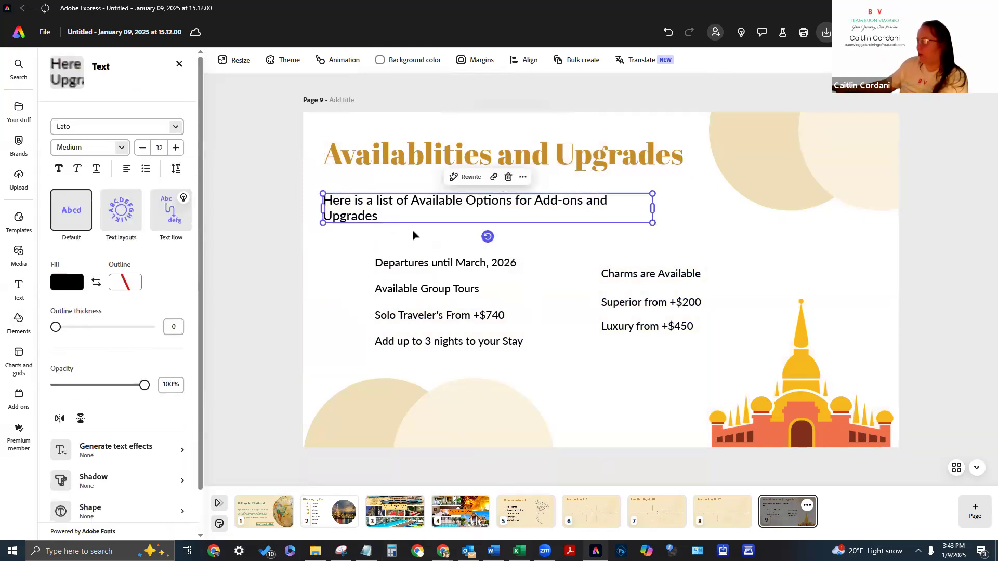
drag(653, 208, 621, 208)
click(125, 255)
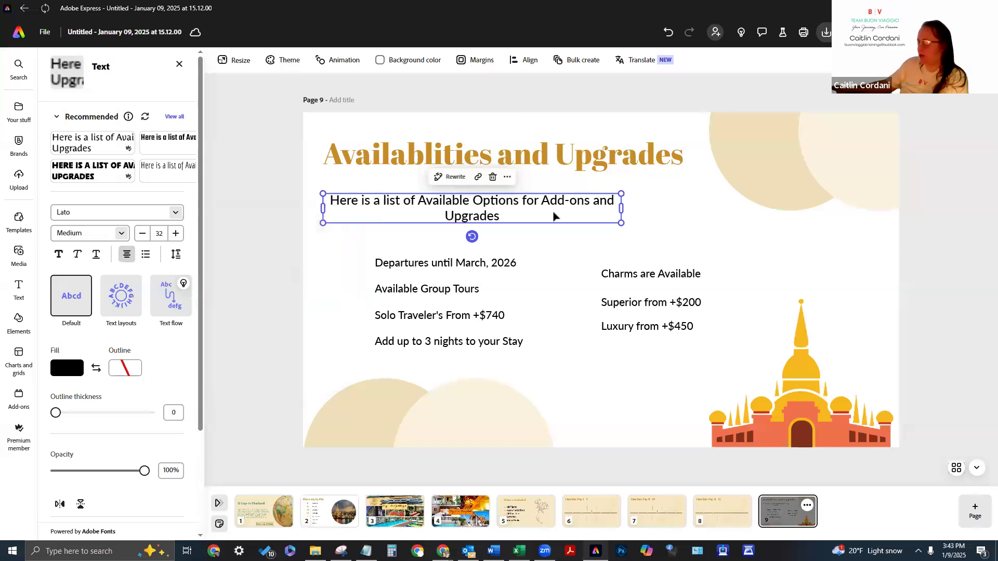
click(507, 245)
click(498, 207)
drag(497, 207, 522, 199)
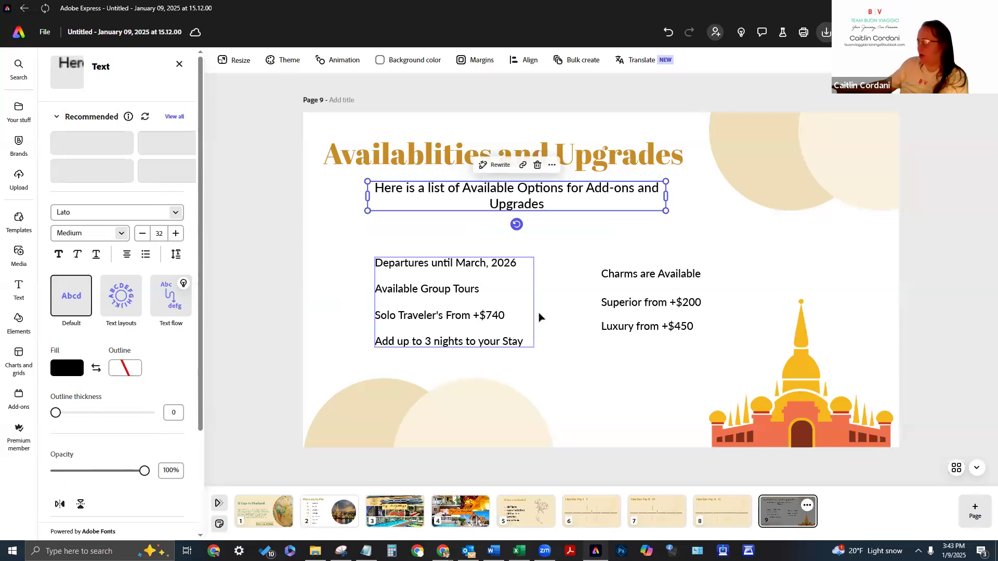
click(457, 327)
click(600, 315)
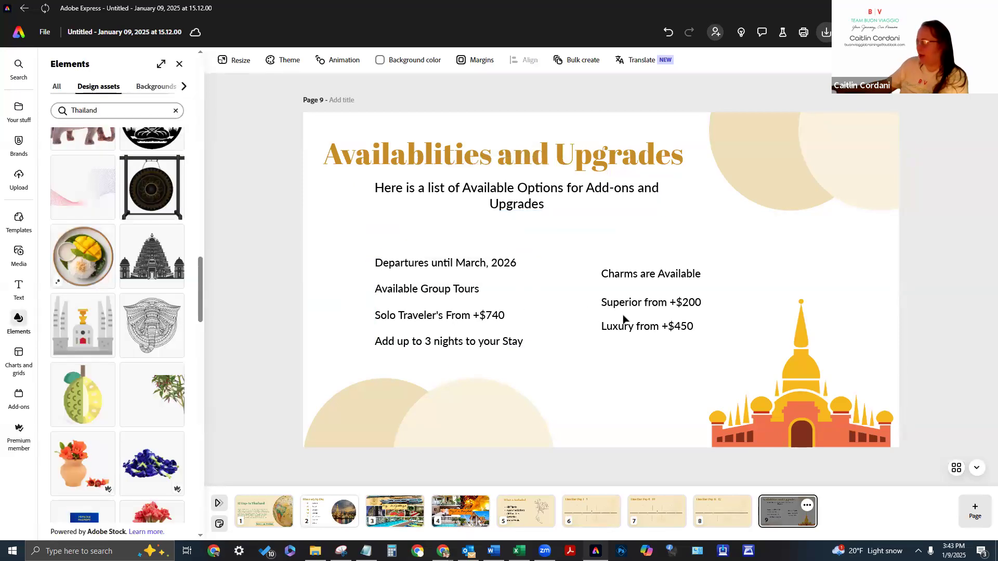
click(414, 318)
click(635, 304)
click(635, 305)
key(Escape)
click(606, 307)
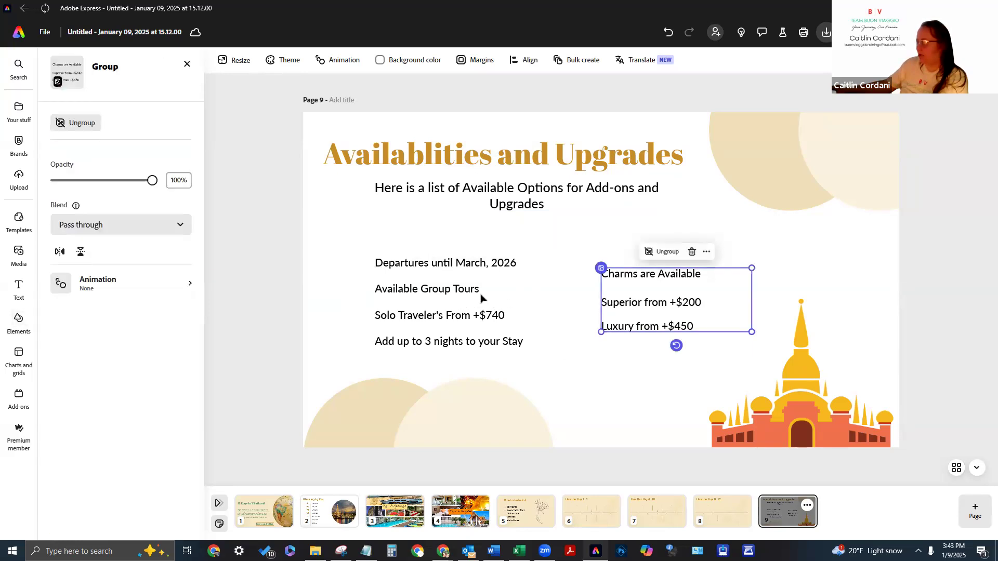
shift+click(473, 293)
click(516, 302)
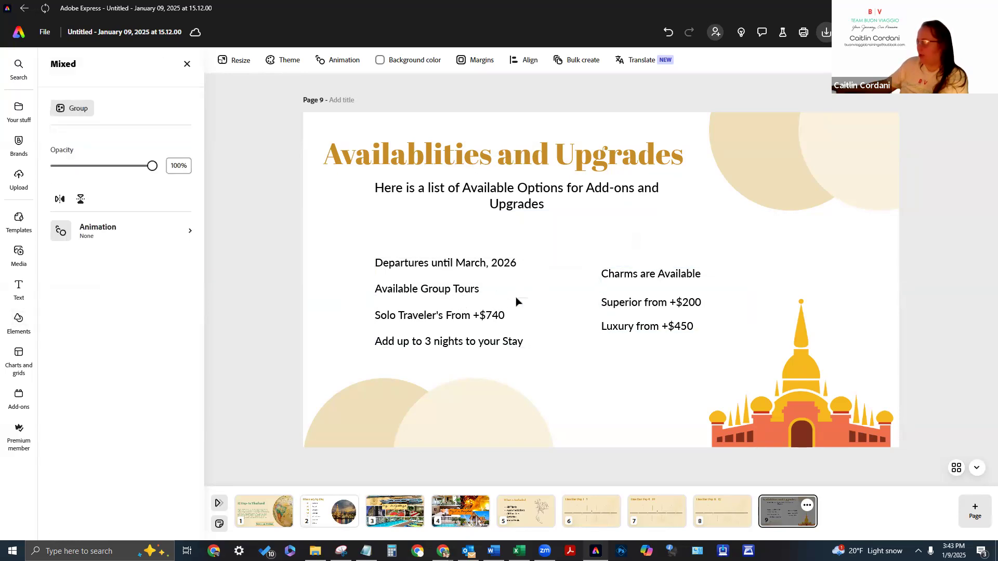
Move the departures and charms option columns together slightly up and to the left, keeping them beneath the introductory text
click(608, 303)
shift+click(461, 294)
drag(461, 294, 429, 282)
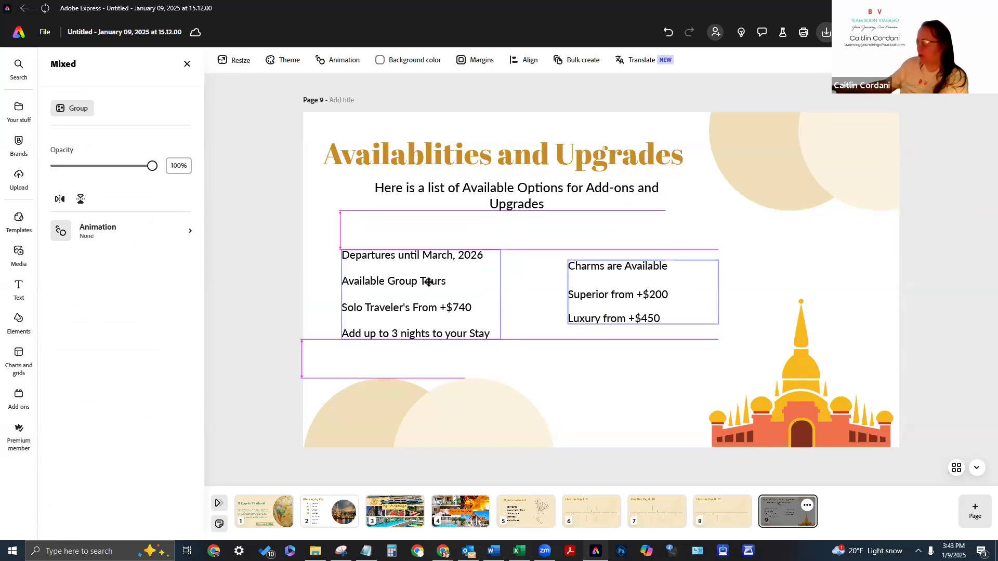
drag(428, 282, 440, 284)
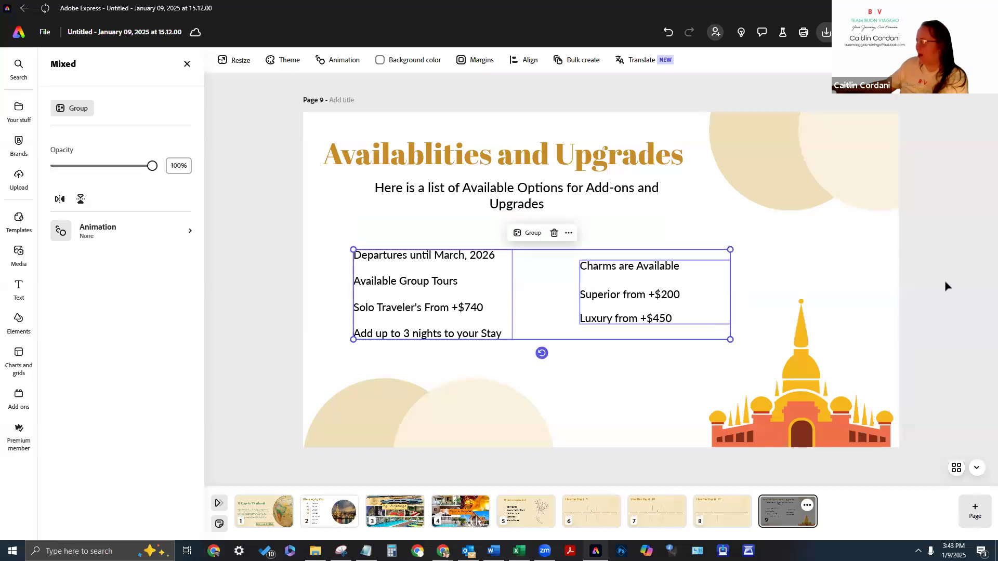
click(939, 336)
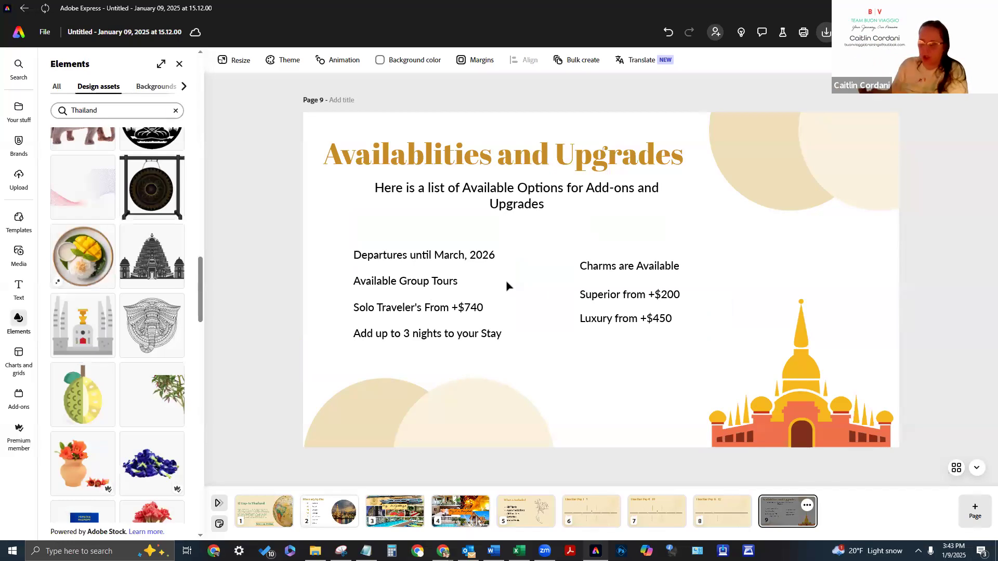
Set the background color of page 5, What is Included, to white
click(470, 525)
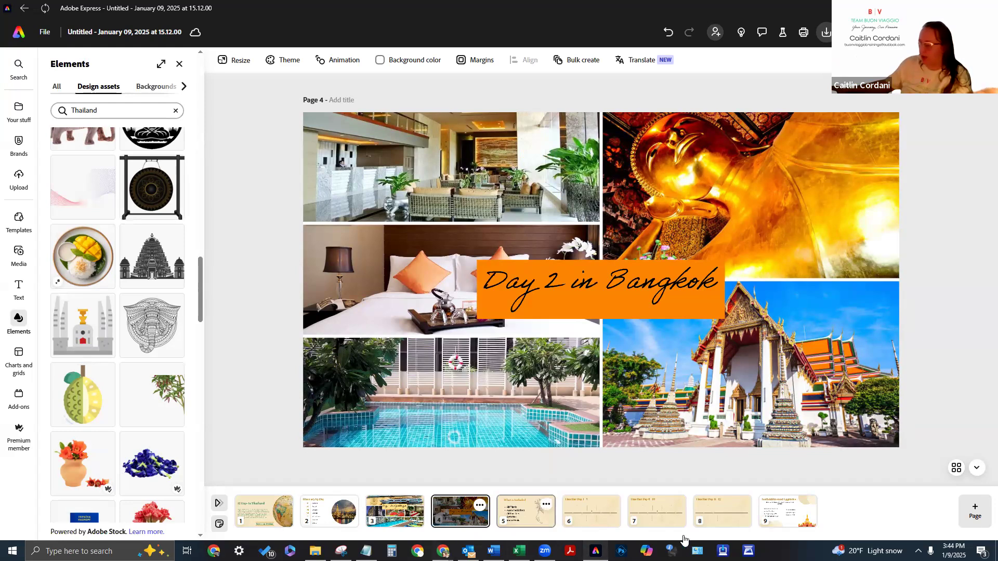
click(775, 520)
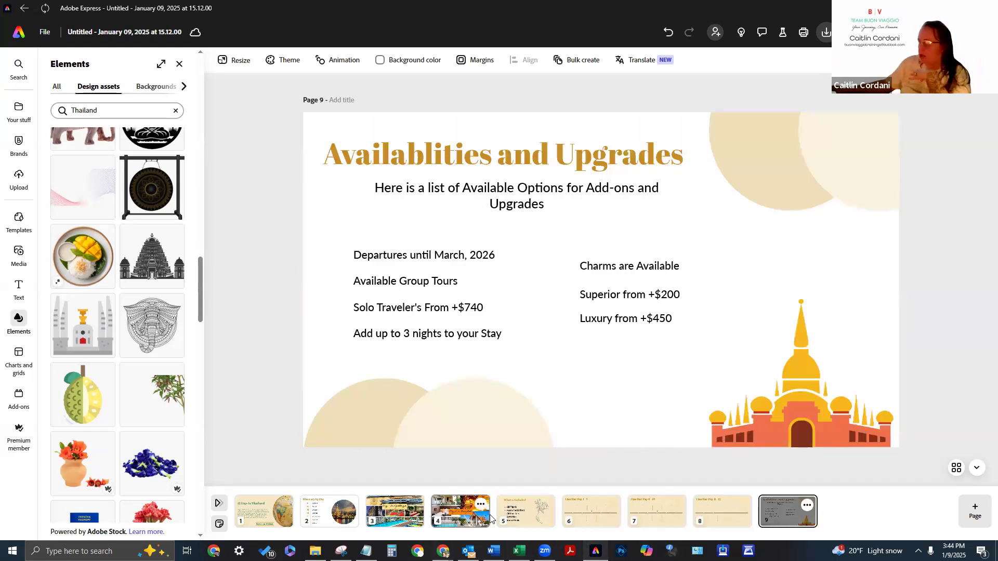
click(514, 521)
click(387, 62)
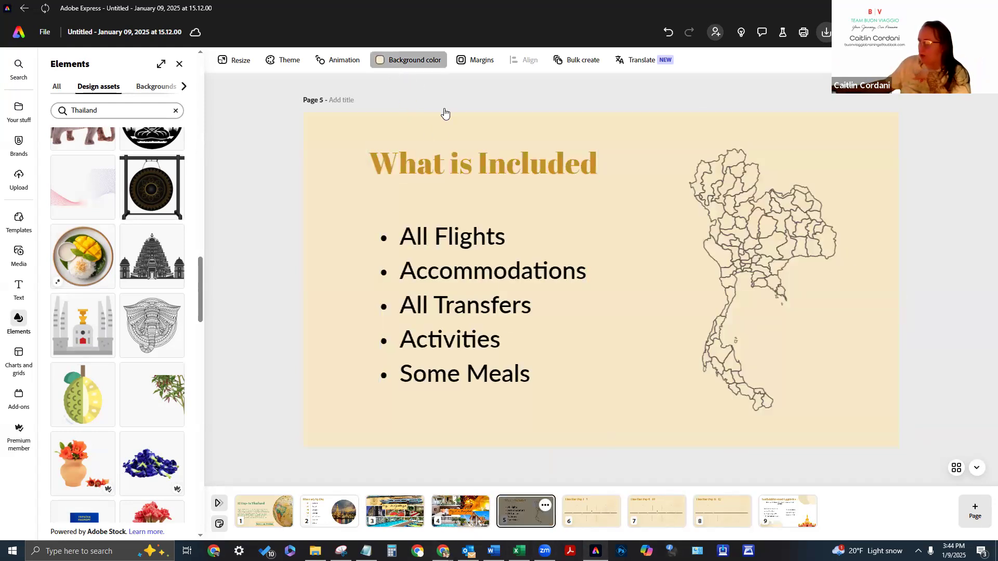
click(413, 146)
click(675, 359)
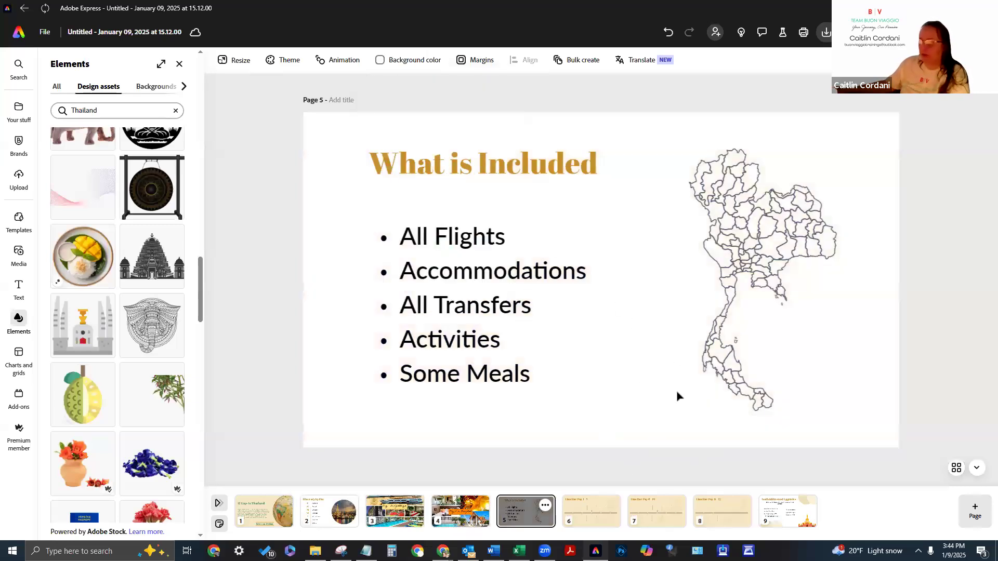